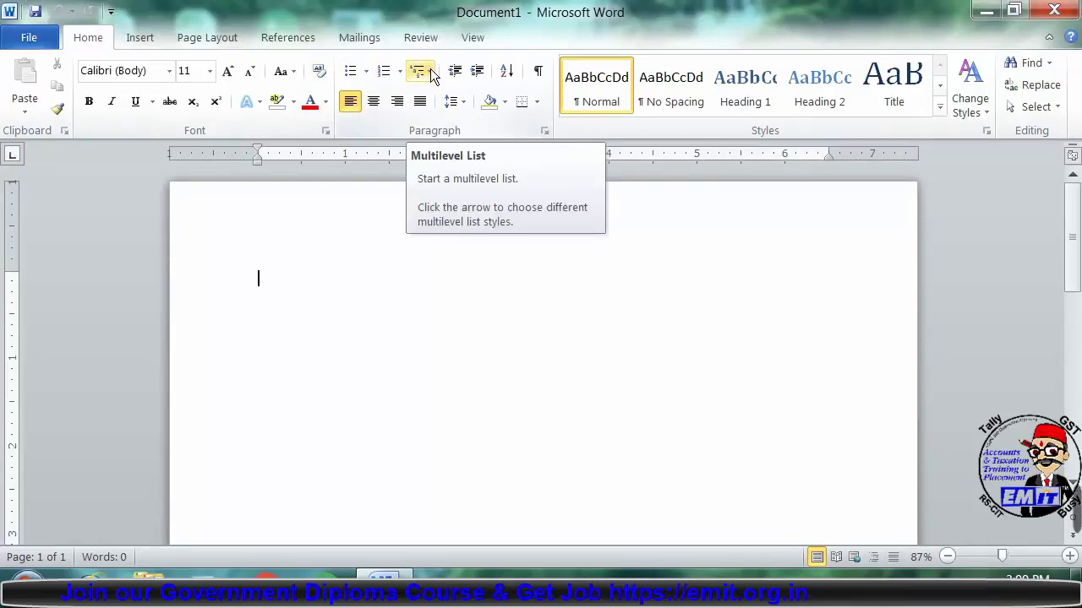
Define a new multilevel list style and name it with the person's first name followed by 1.
left_click(430, 68)
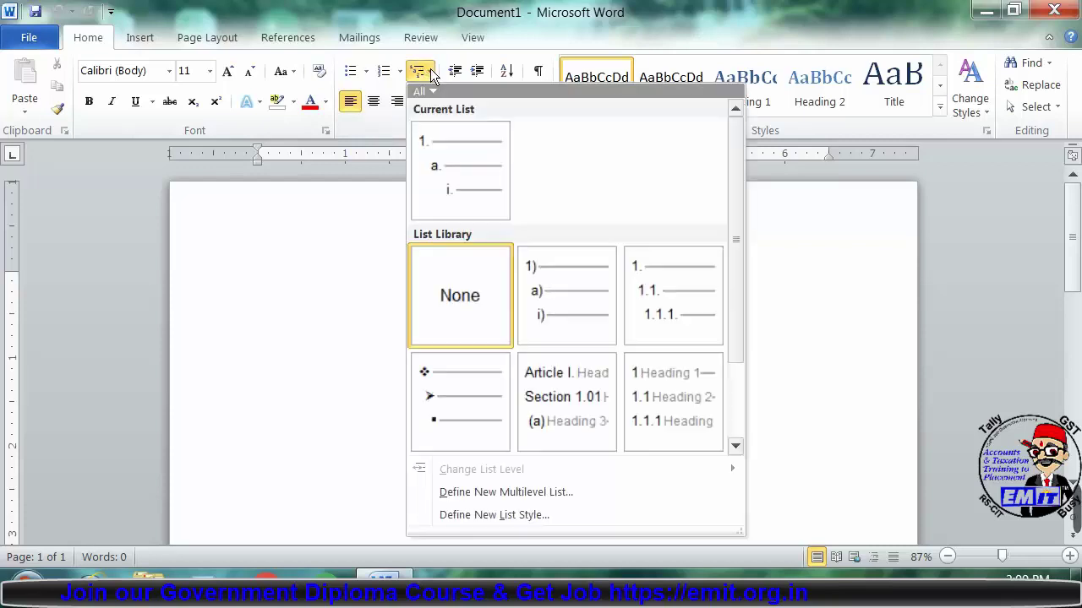
mouse_move(482, 209)
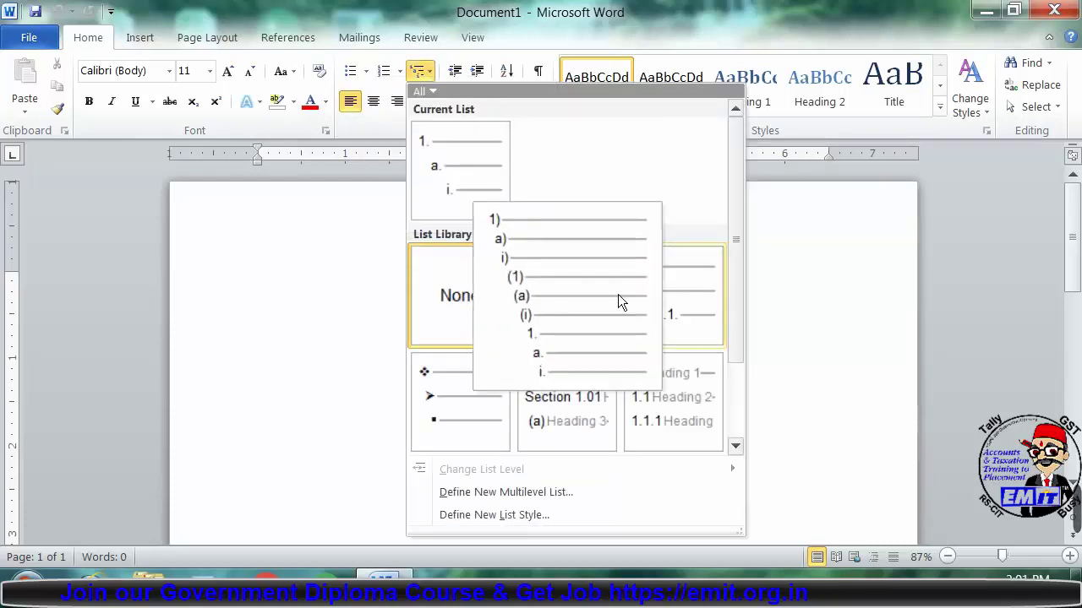
mouse_move(652, 300)
mouse_move(573, 402)
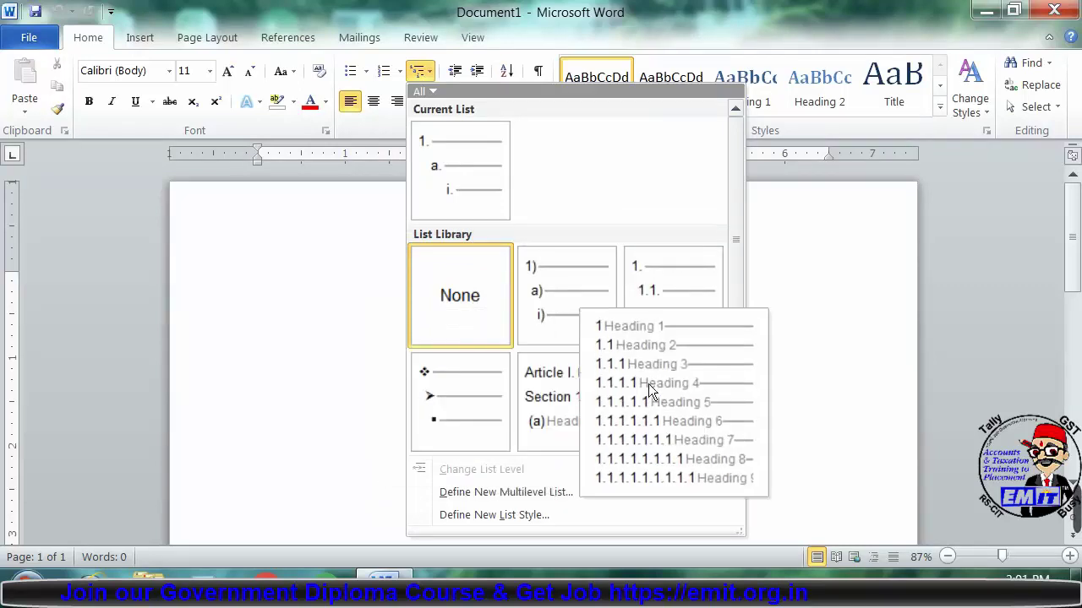
mouse_move(583, 315)
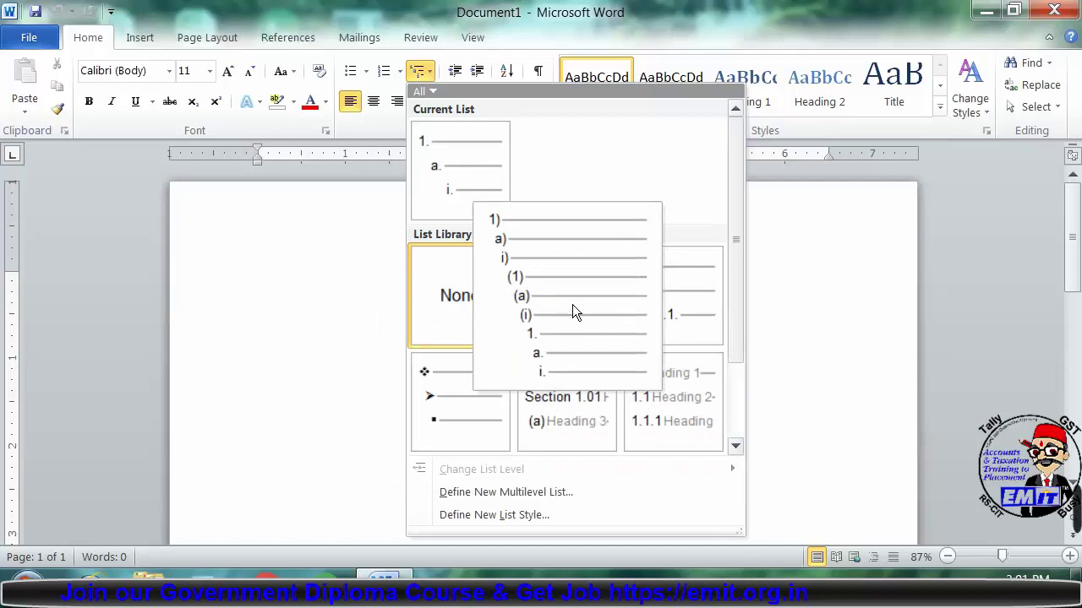
left_click(538, 515)
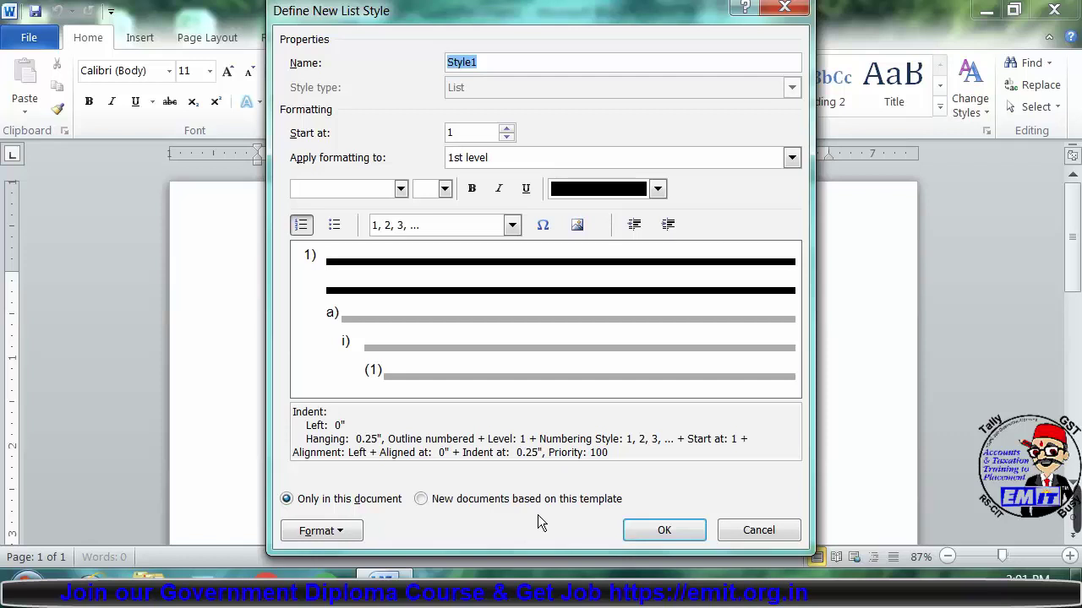
type("bisw")
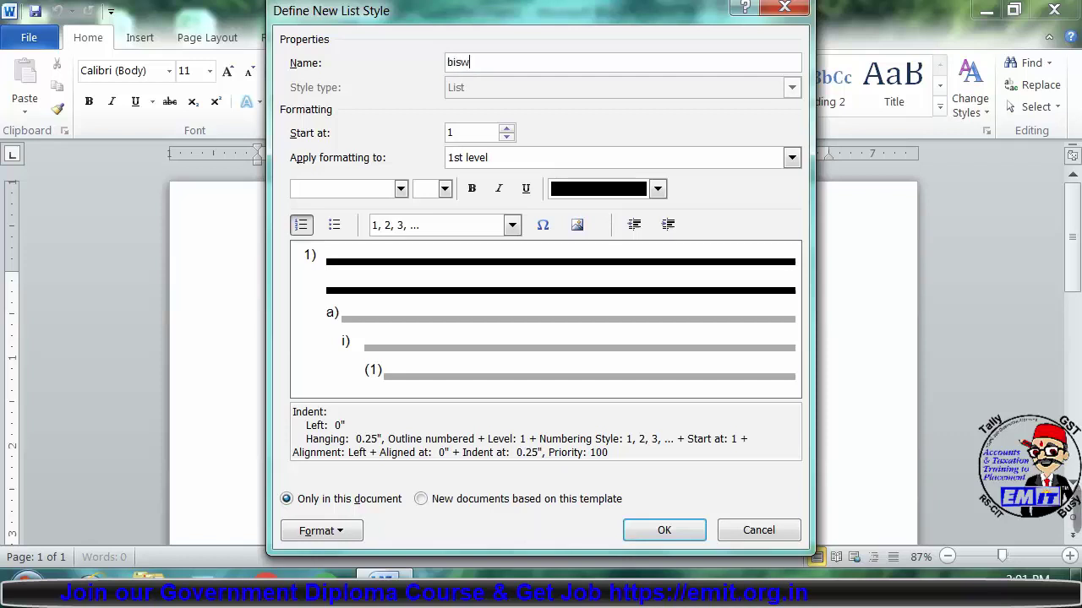
type("anath1")
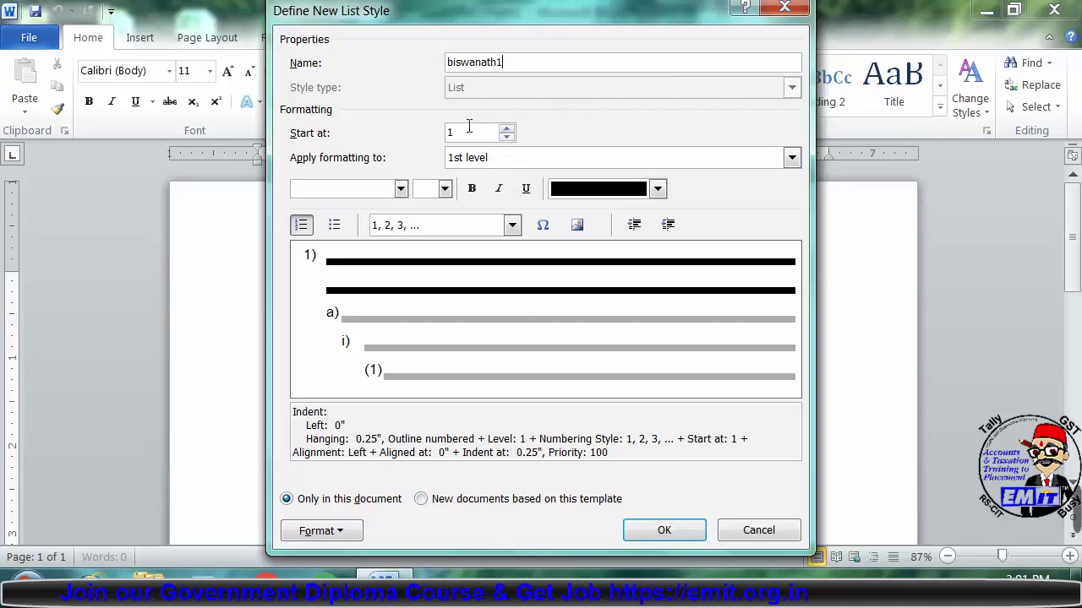
Set the list style's 1st level to start at 1 with the 1, 2, 3, ... numbering.
left_click(507, 130)
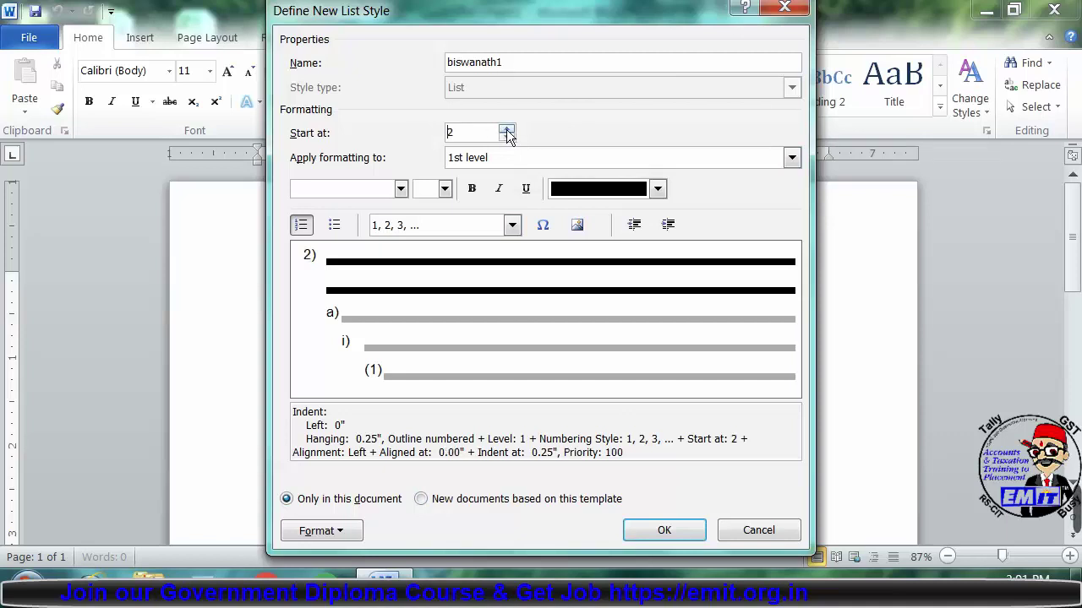
left_click(506, 137)
left_click(491, 159)
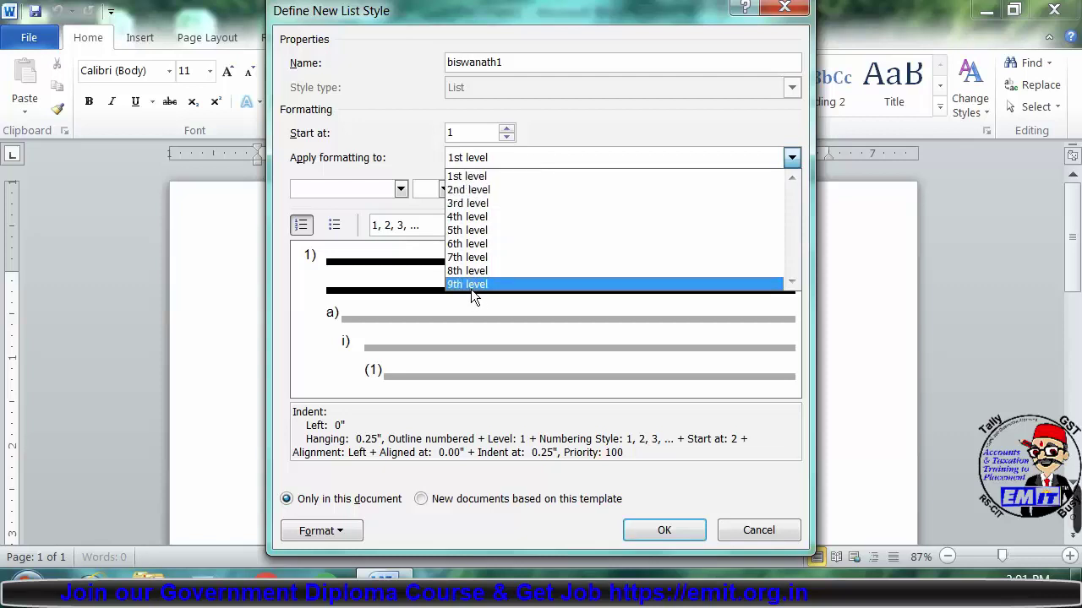
left_click(463, 177)
left_click(511, 225)
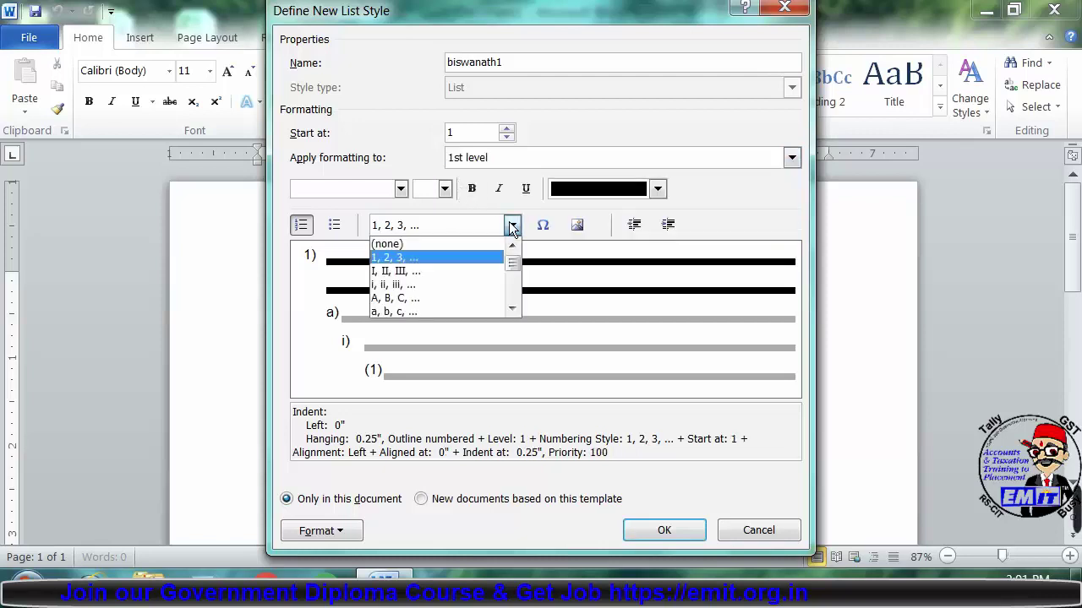
left_click(436, 255)
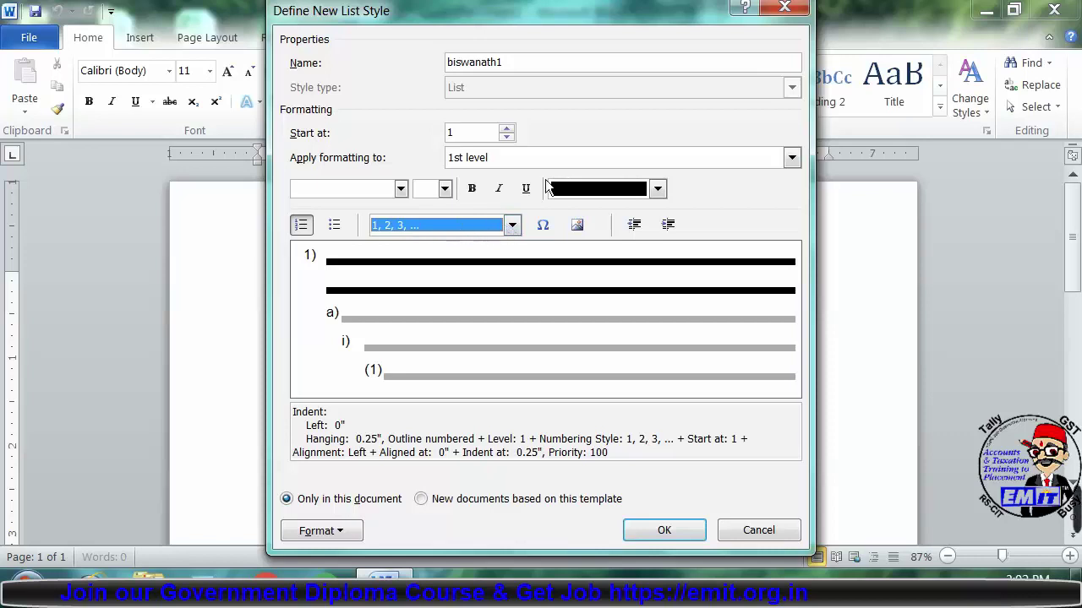
Set the 2nd level of the list style to the A, B, C, ... numbering.
left_click(508, 150)
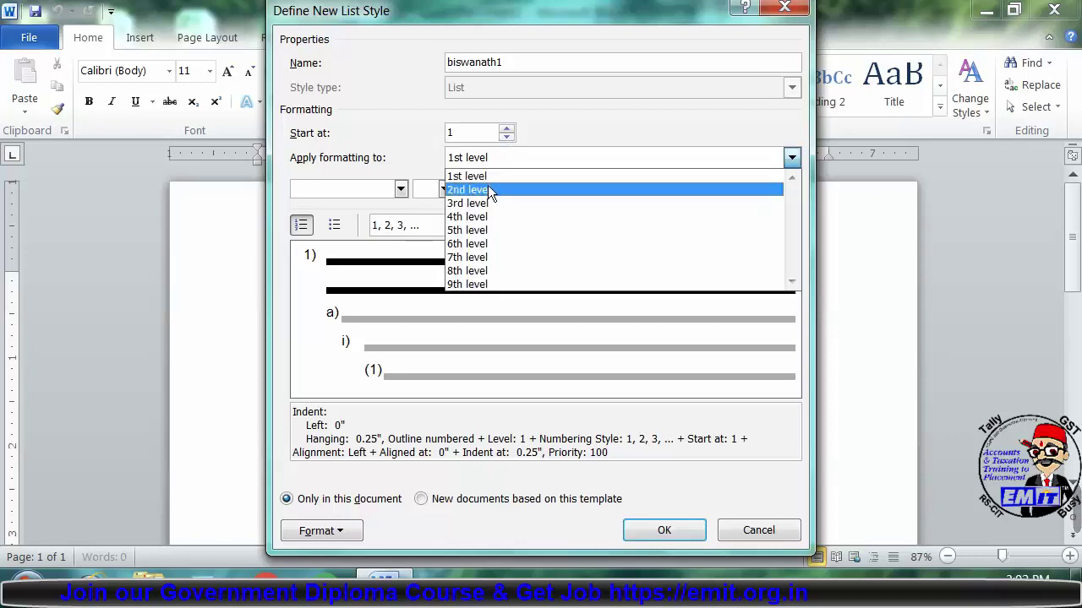
left_click(487, 186)
left_click(512, 225)
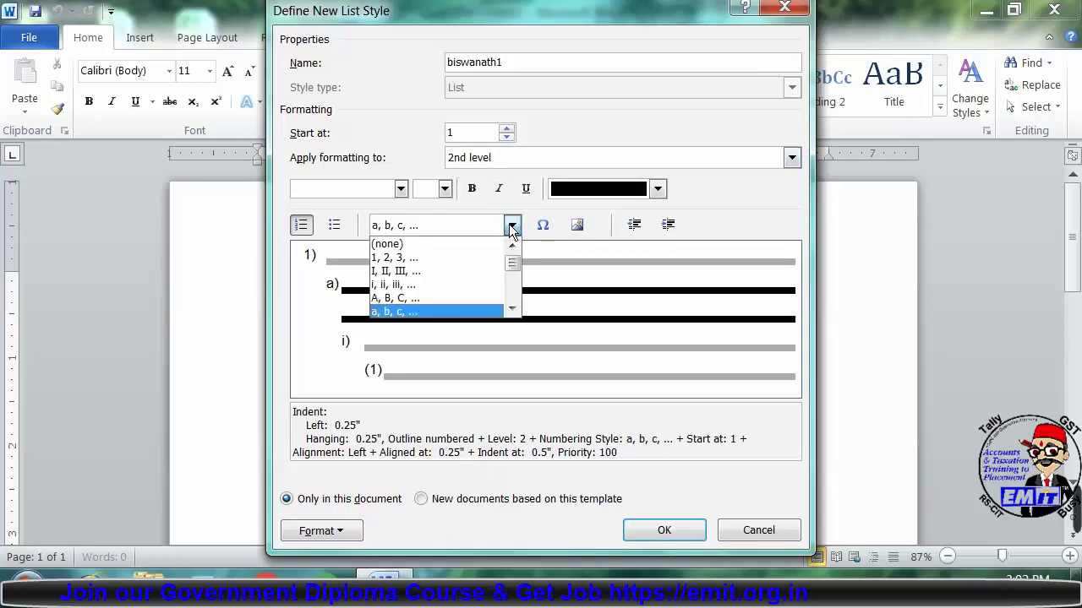
left_click(447, 300)
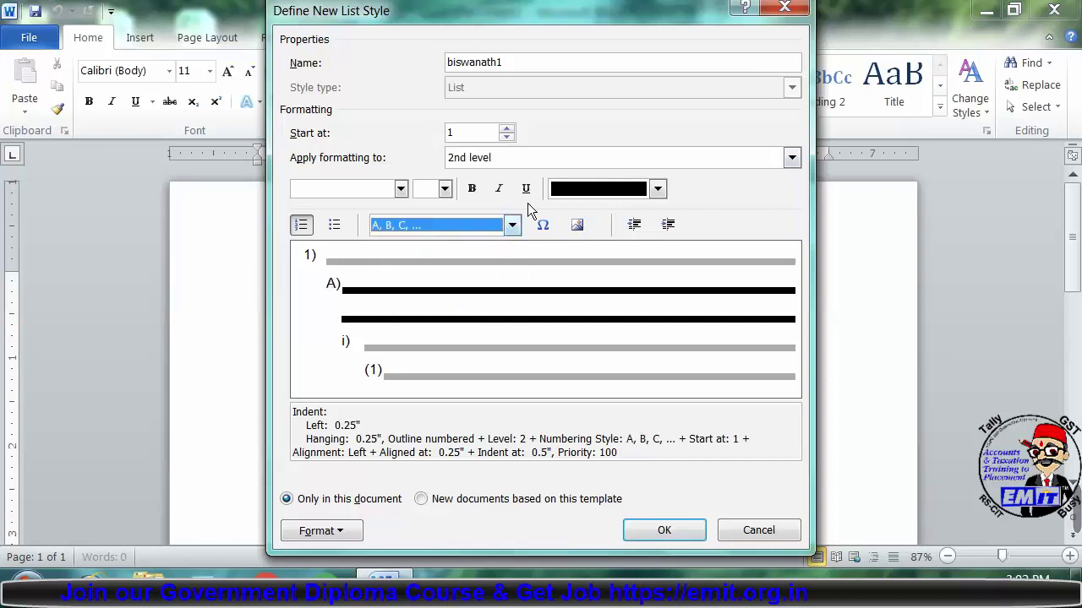
Set the 3rd level of the list style to the I, II, III, ... numbering.
left_click(507, 153)
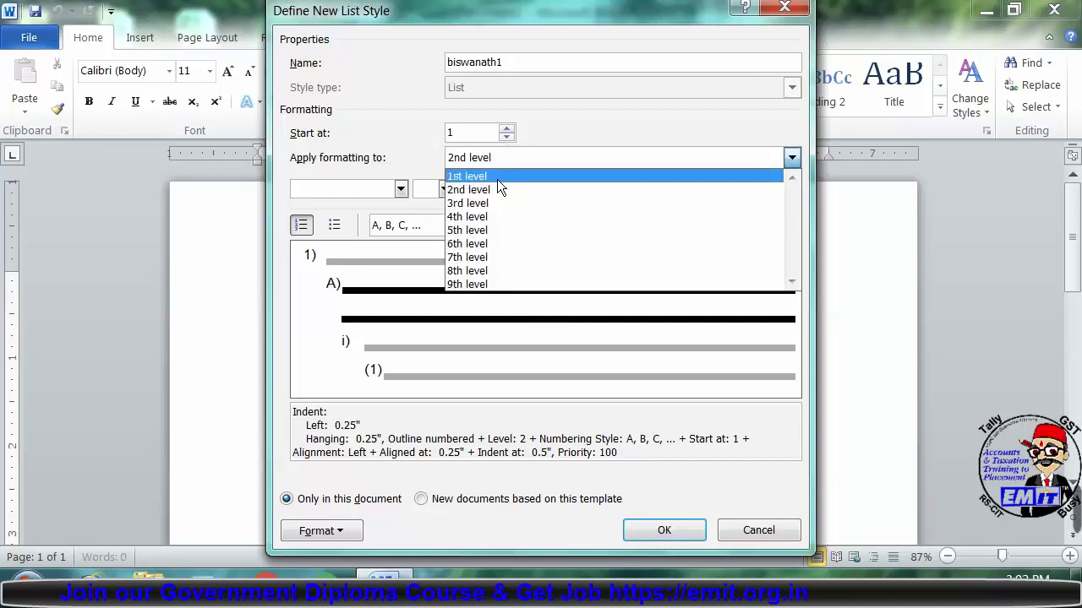
left_click(493, 203)
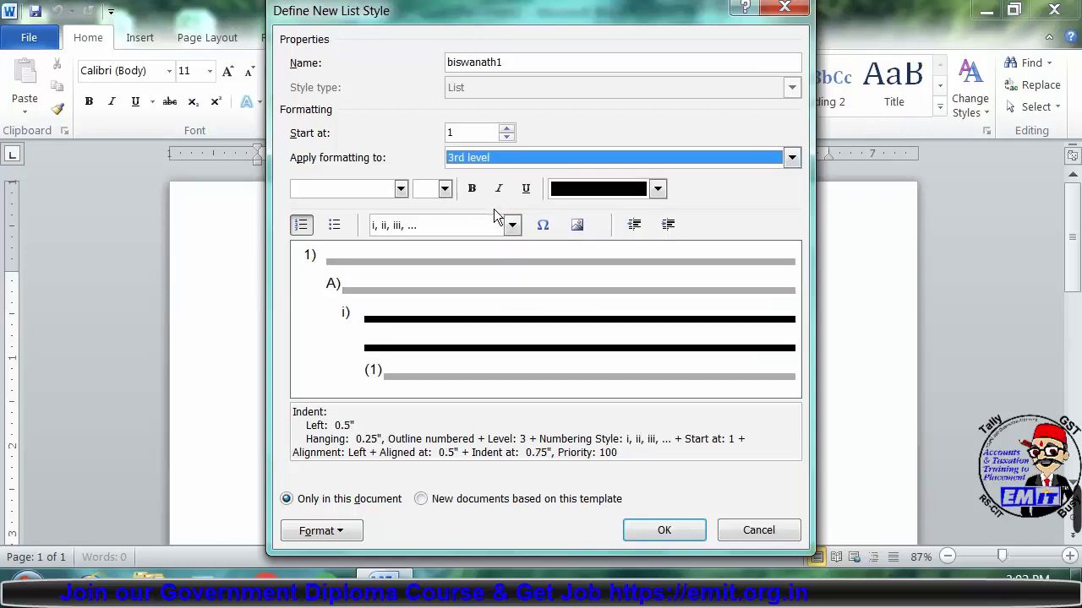
left_click(508, 225)
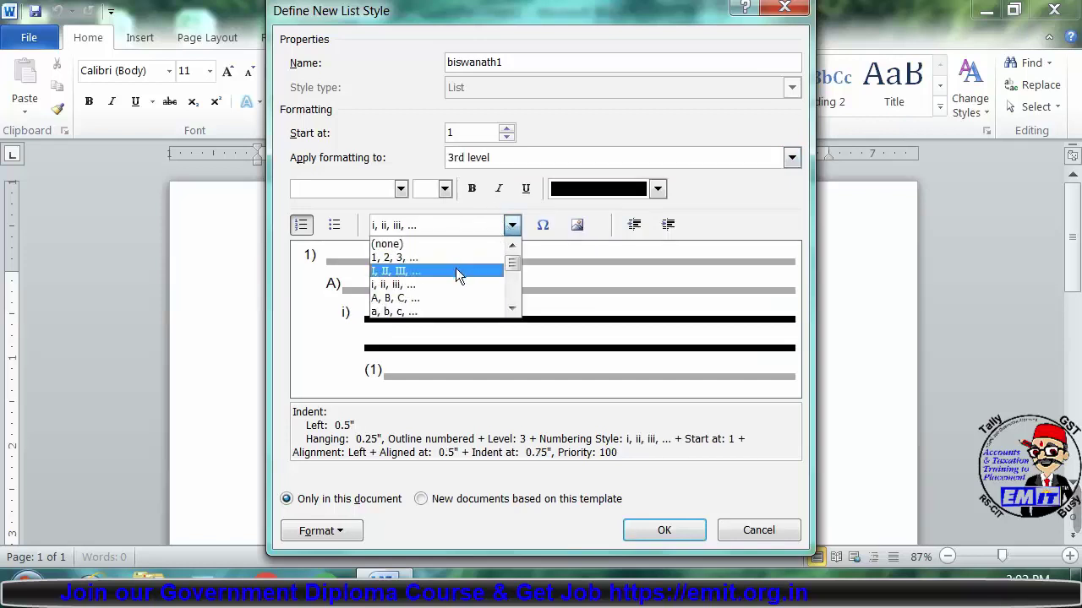
left_click(455, 268)
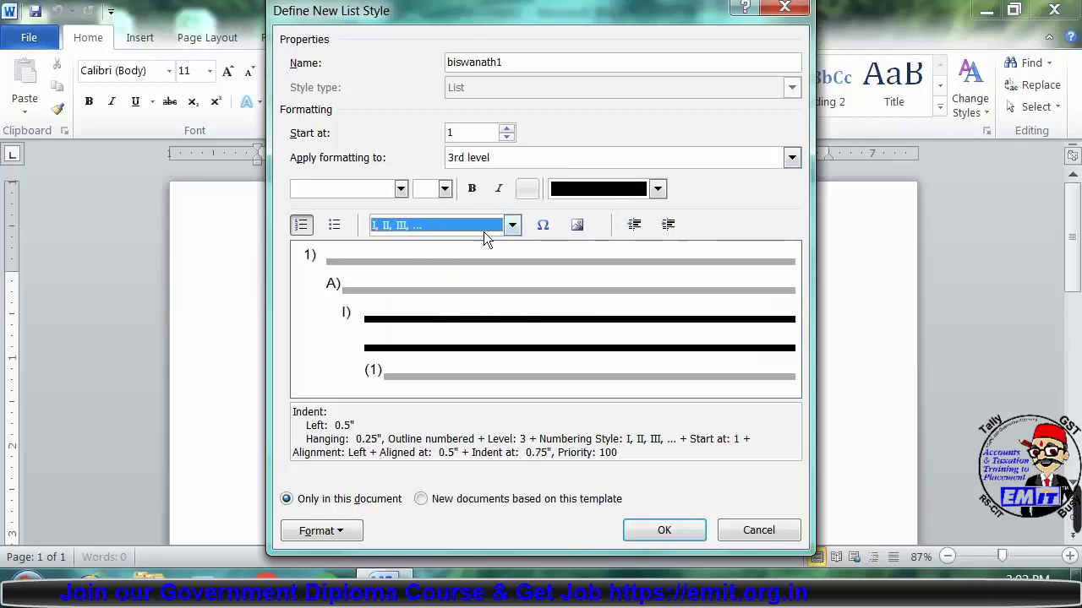
Give the 4th level the bold right-arrow bullet from the Wingdings font, character code 232.
left_click(552, 159)
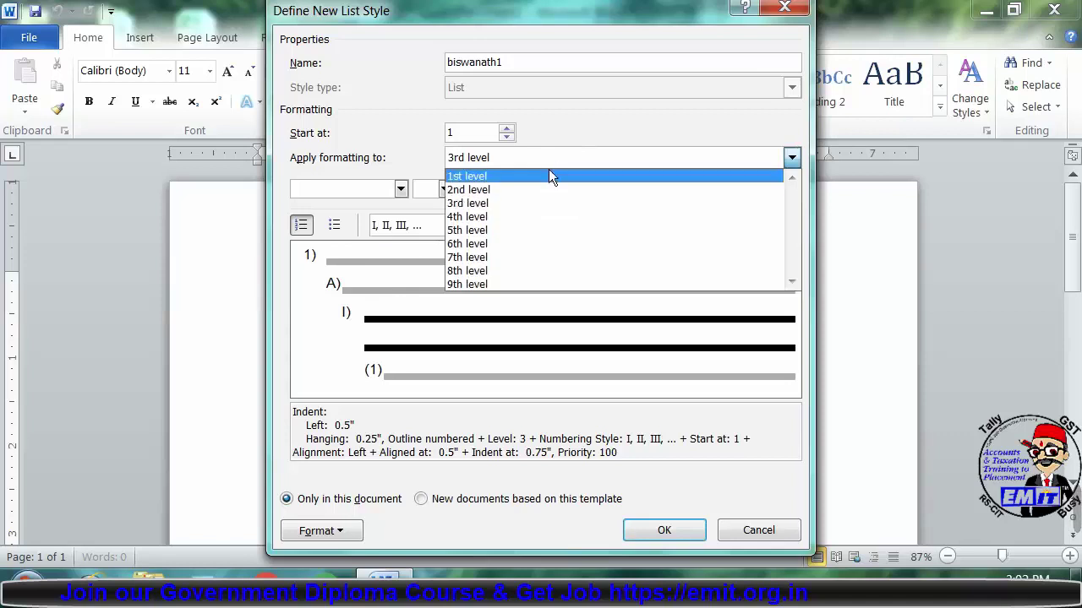
left_click(517, 216)
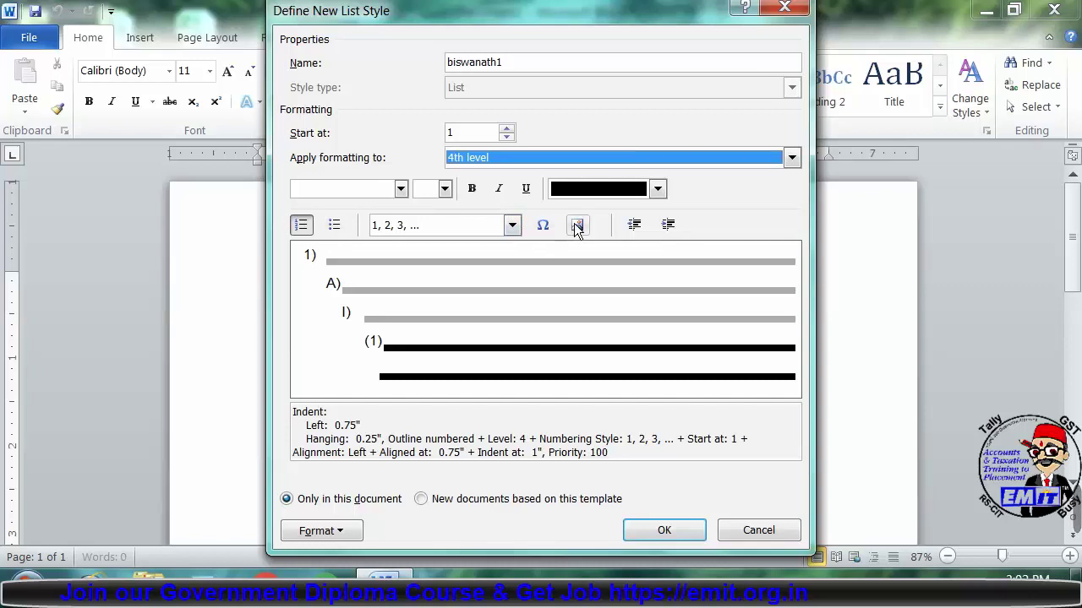
left_click(545, 226)
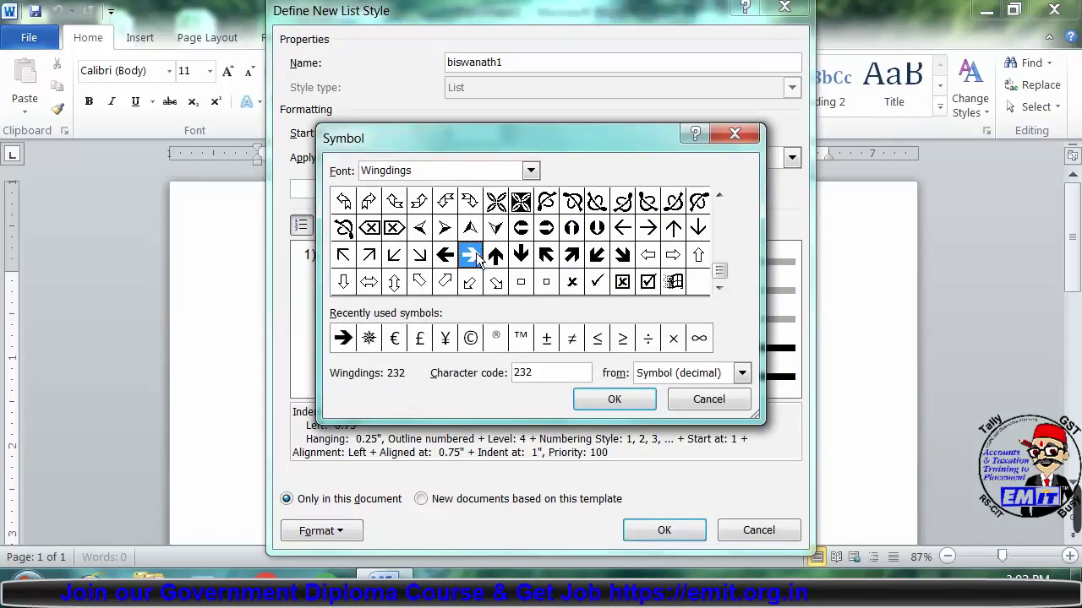
left_click(448, 234)
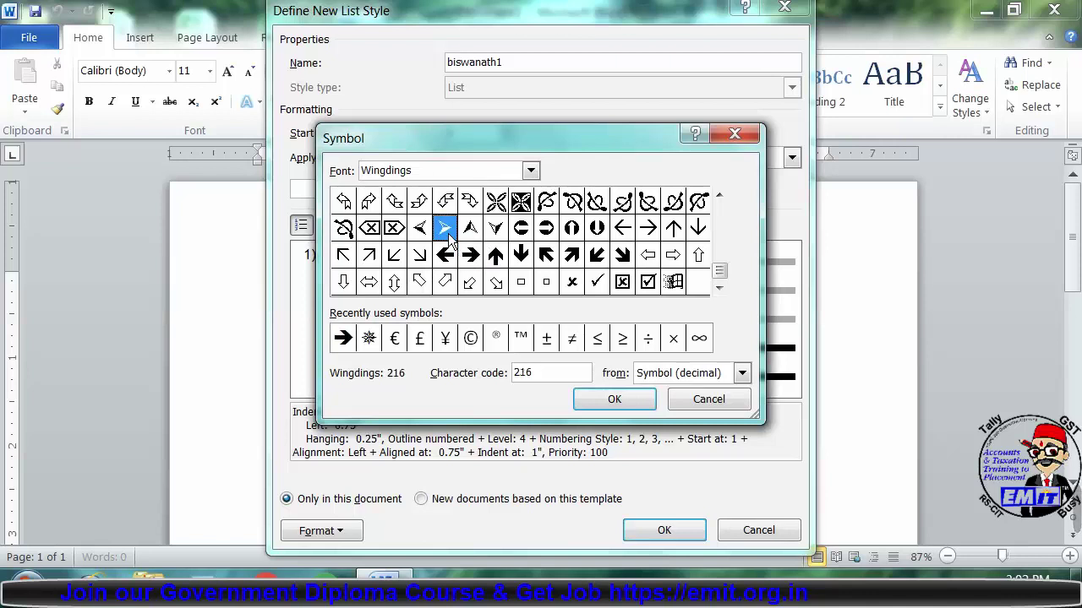
left_click(531, 171)
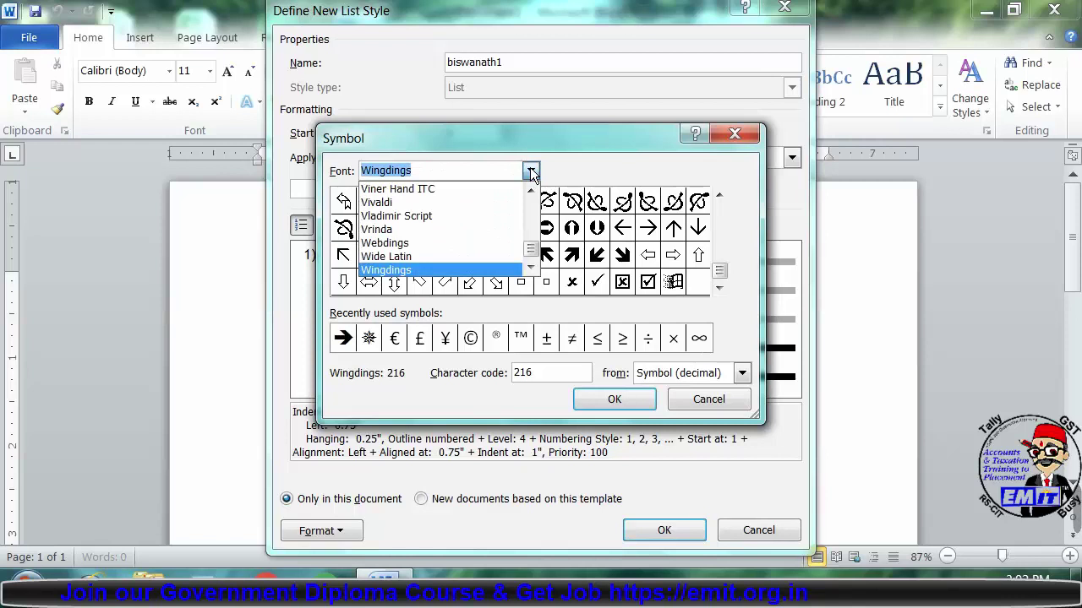
left_click(532, 172)
left_click(532, 172)
left_click(561, 174)
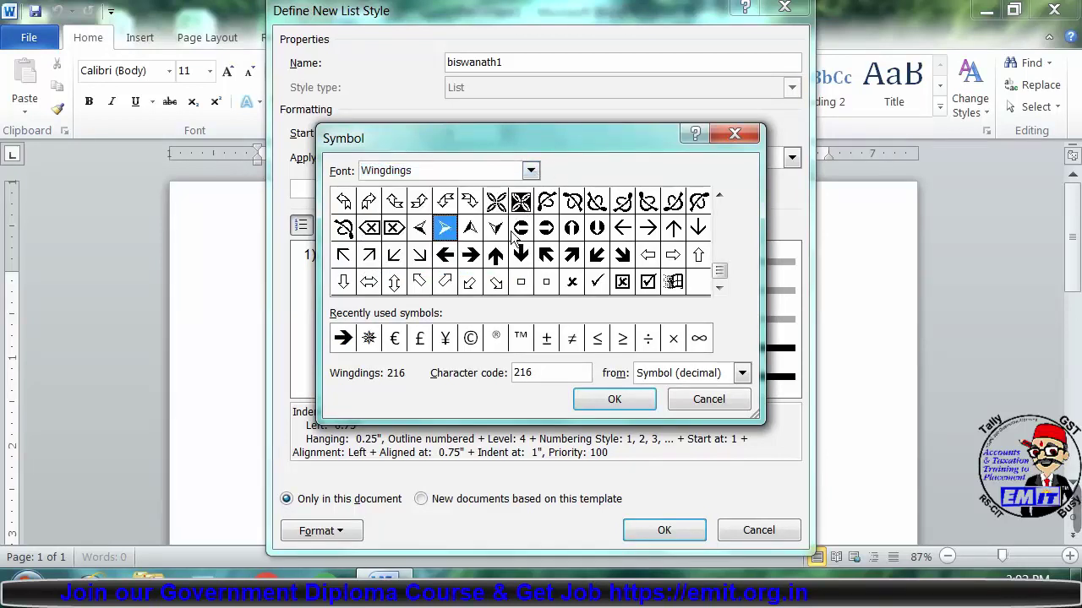
left_click(479, 255)
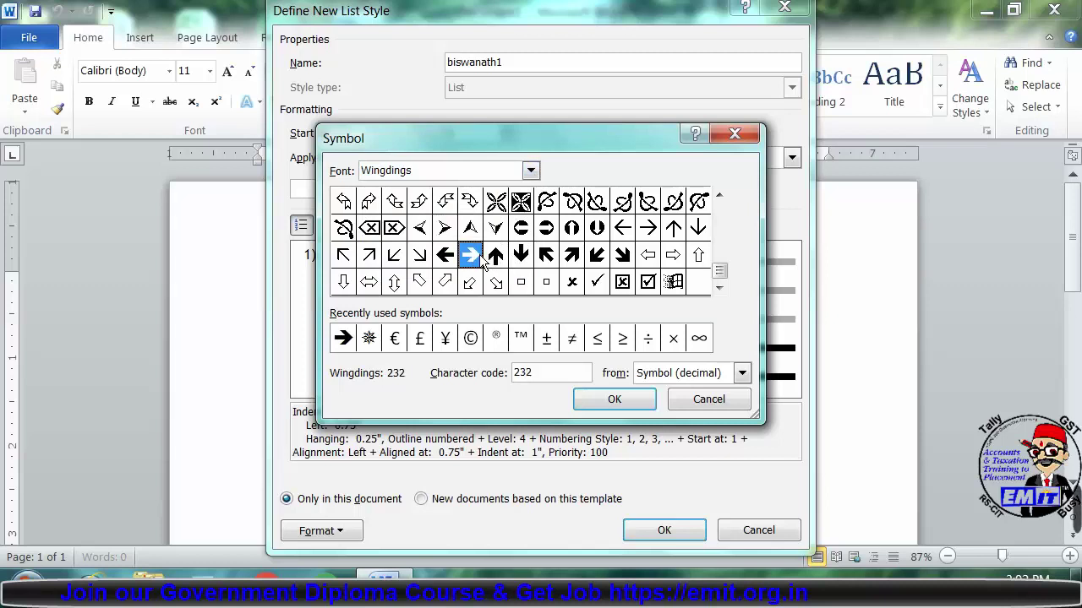
left_click(620, 398)
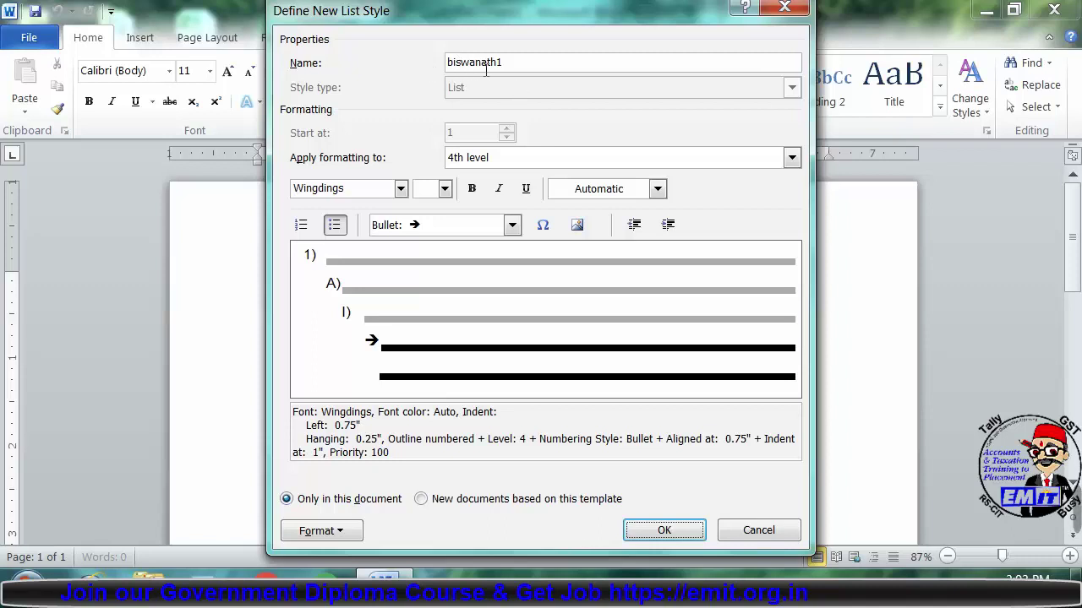
Try making the list style available to new documents based on this template, and restore it to this document only.
left_click(447, 500)
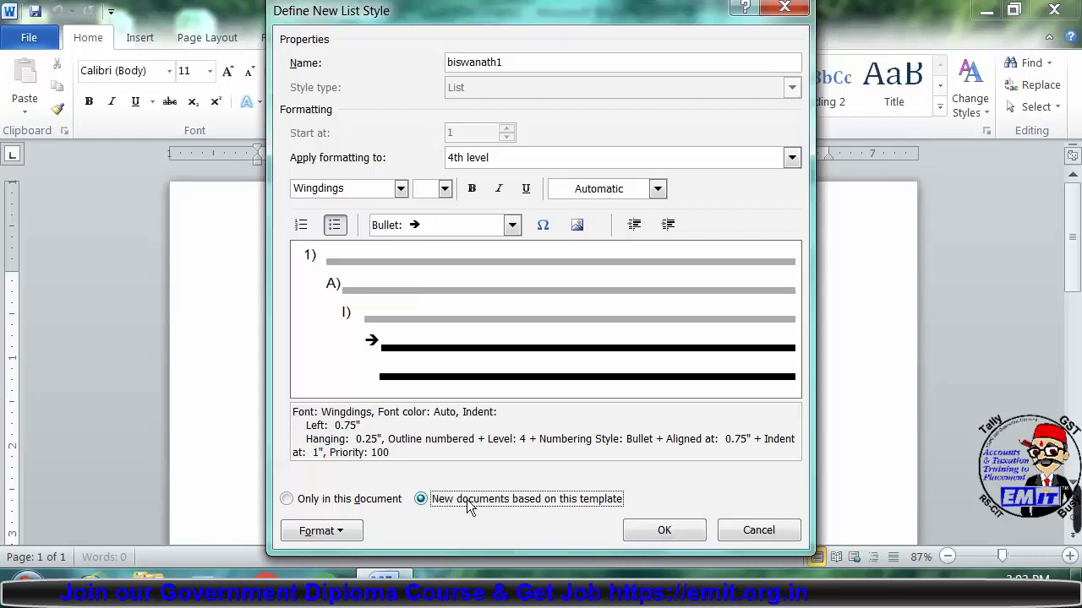
left_click(395, 501)
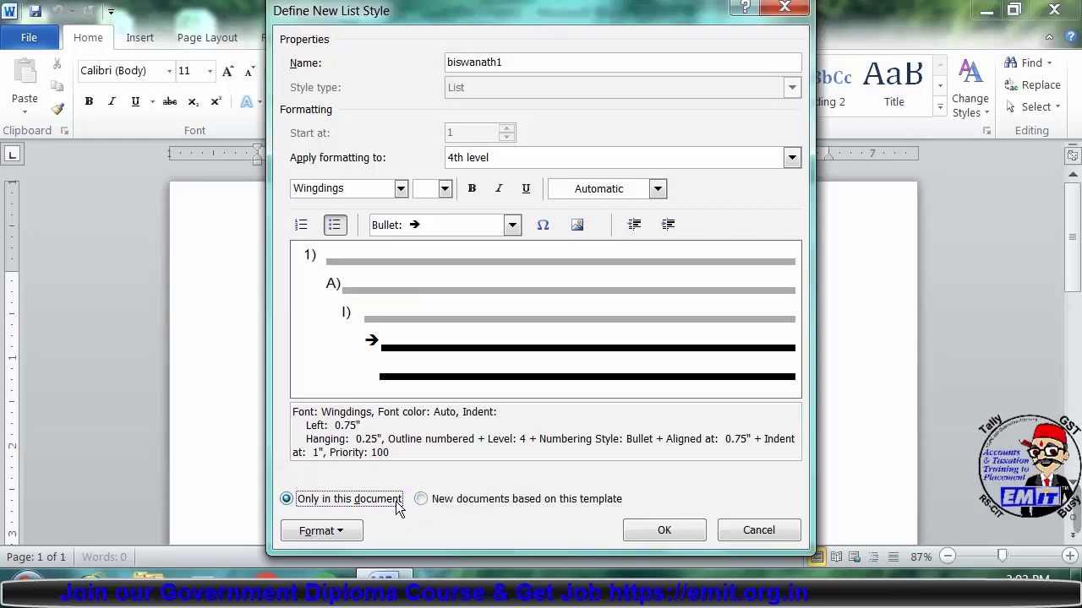
left_click(442, 502)
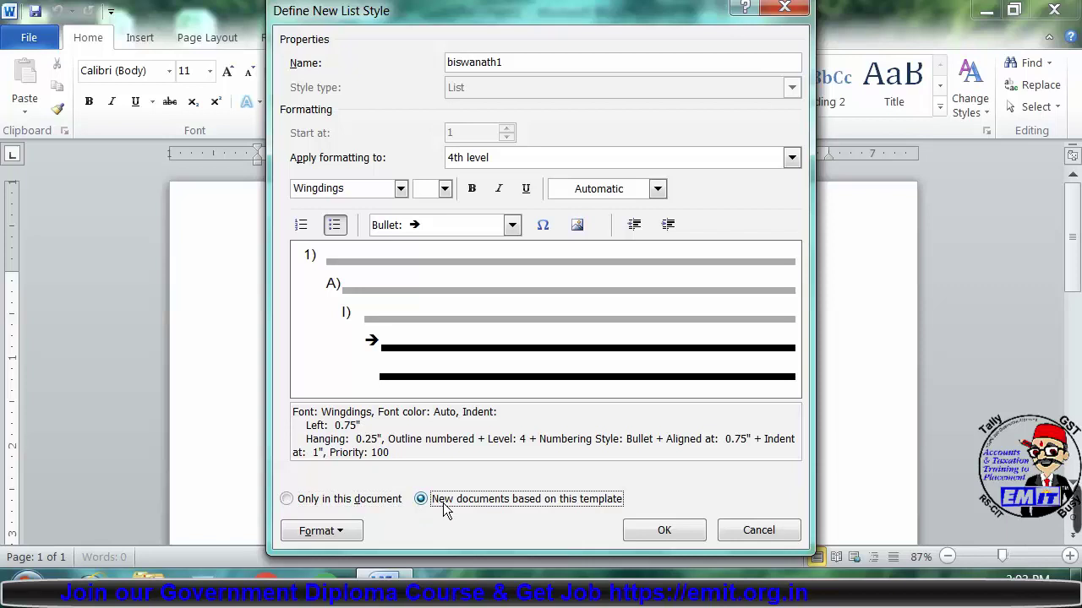
left_click(390, 505)
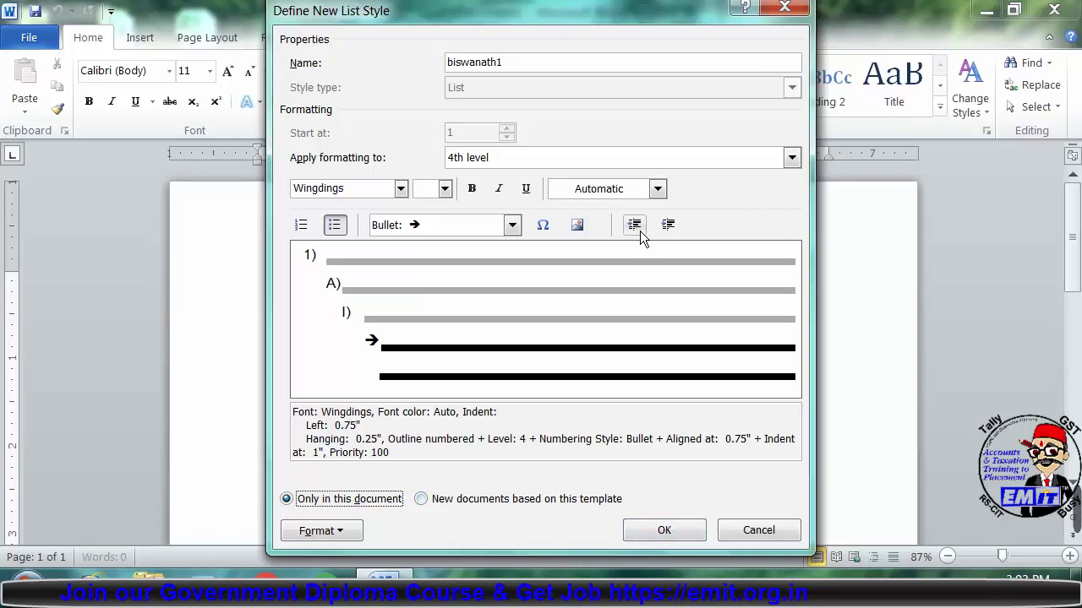
Increase the 4th level's left indent to 1" and apply the finished list style to the document's first line.
left_click(665, 228)
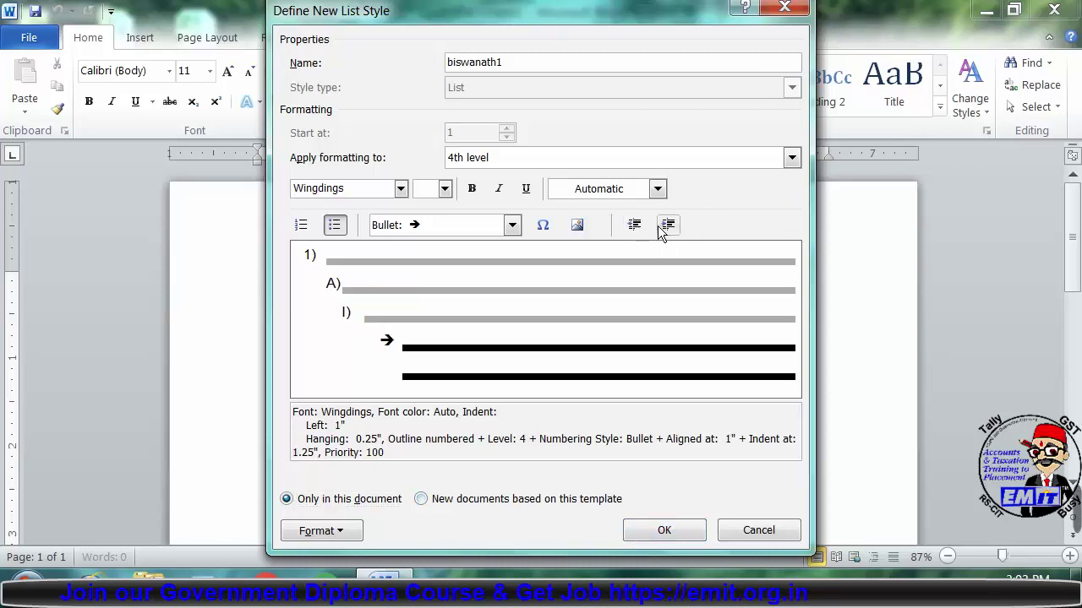
double_click(639, 232)
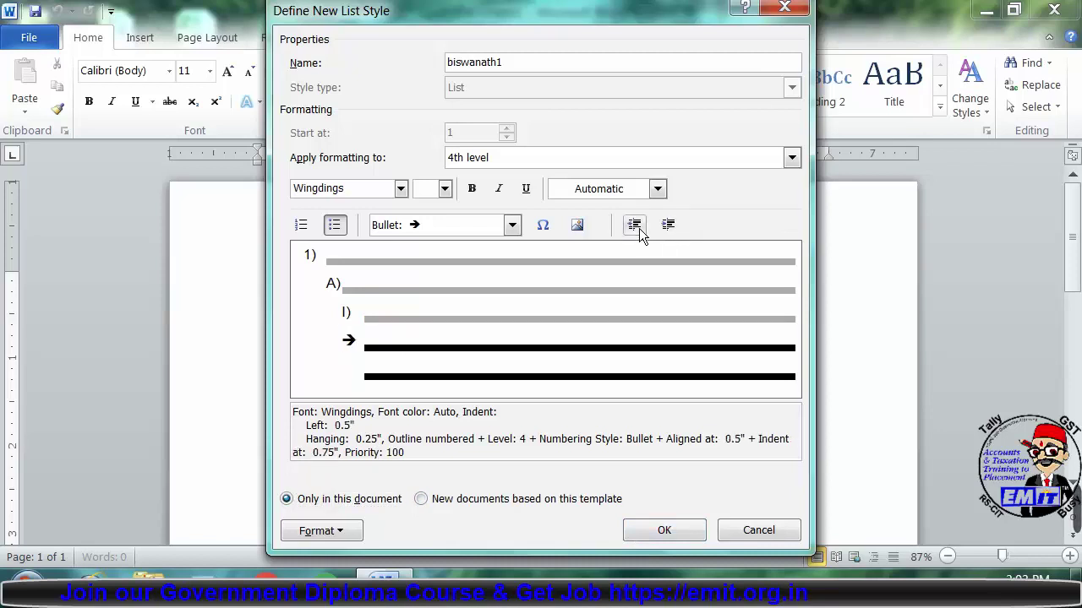
left_click(667, 224)
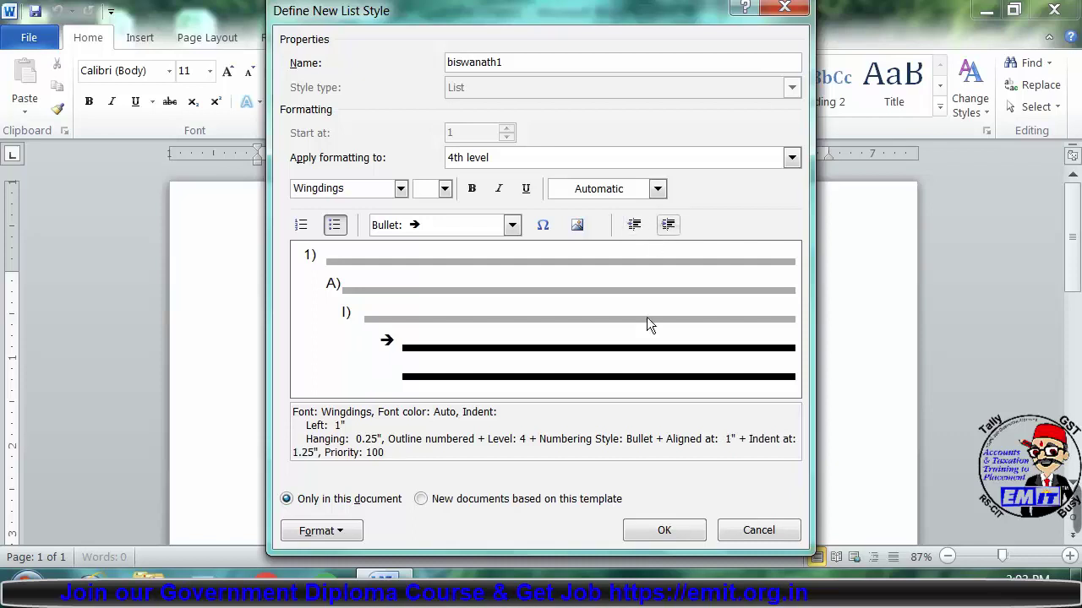
left_click(664, 530)
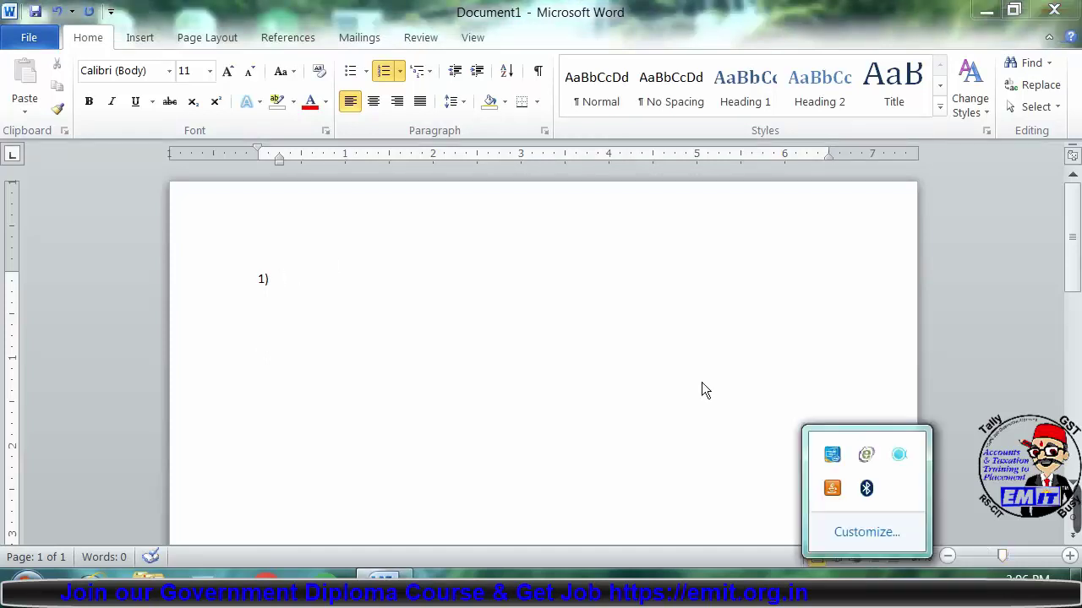
left_click(368, 272)
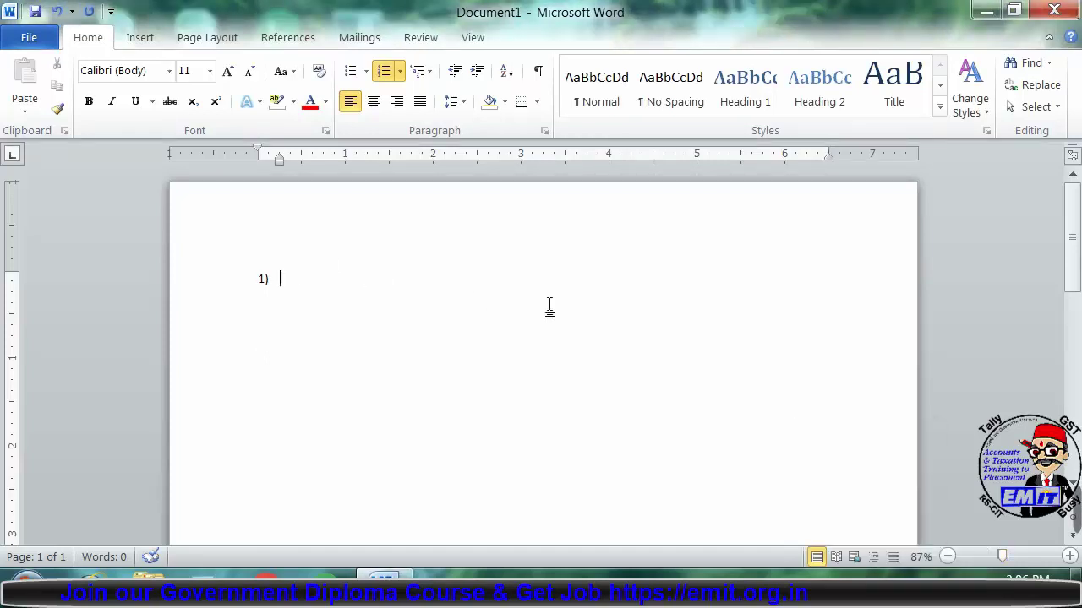
Enter the 1st-level item "Parts of computer" with the 2nd-level items "Hardware" and "Software" beneath it.
type("Pa")
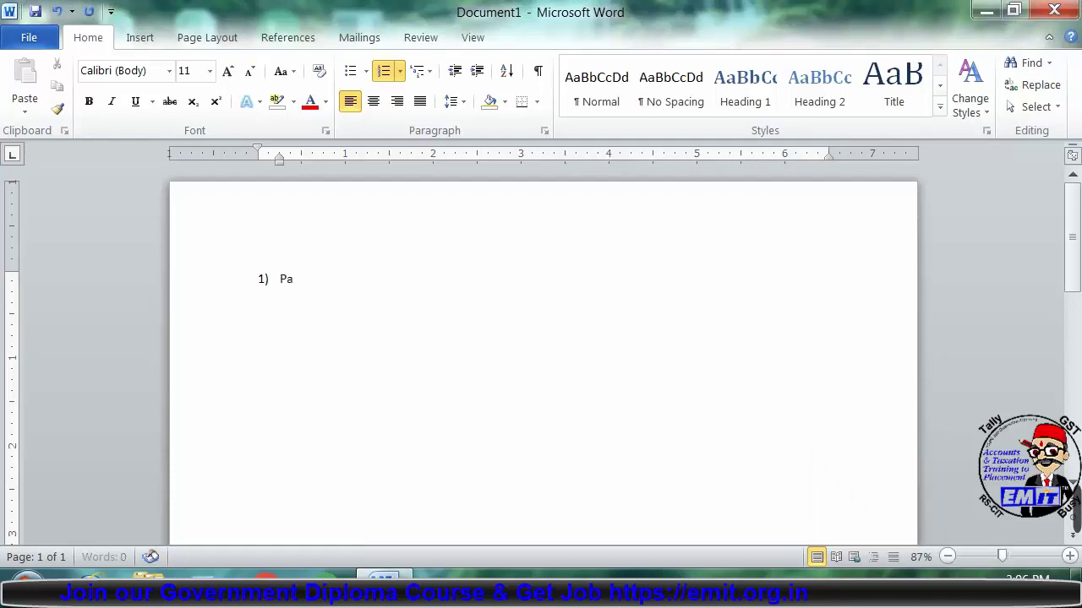
type("rts of computer")
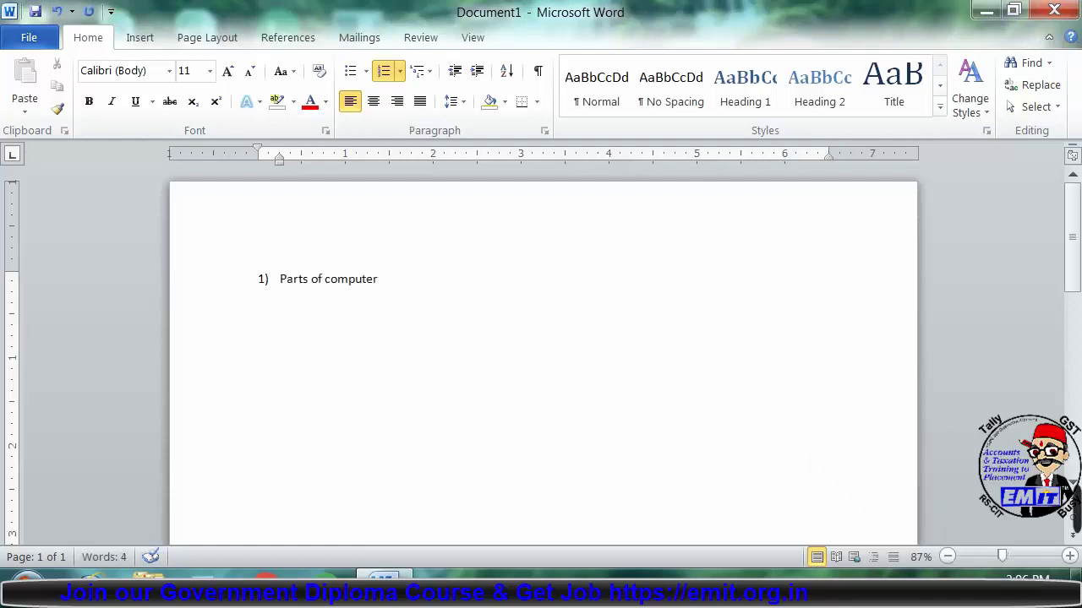
key("Return")
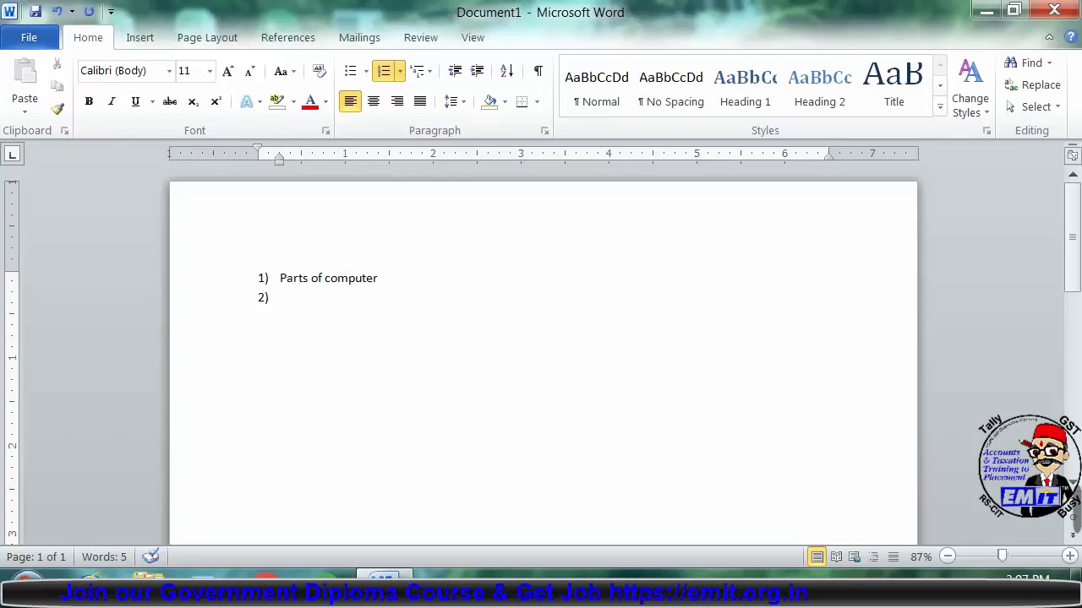
key("Tab")
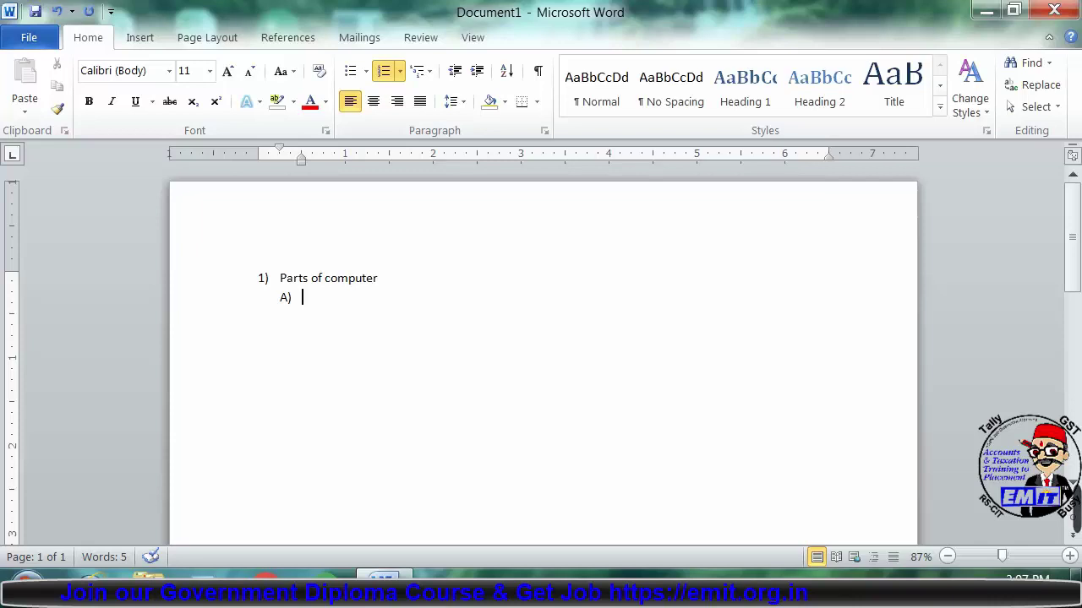
type("har")
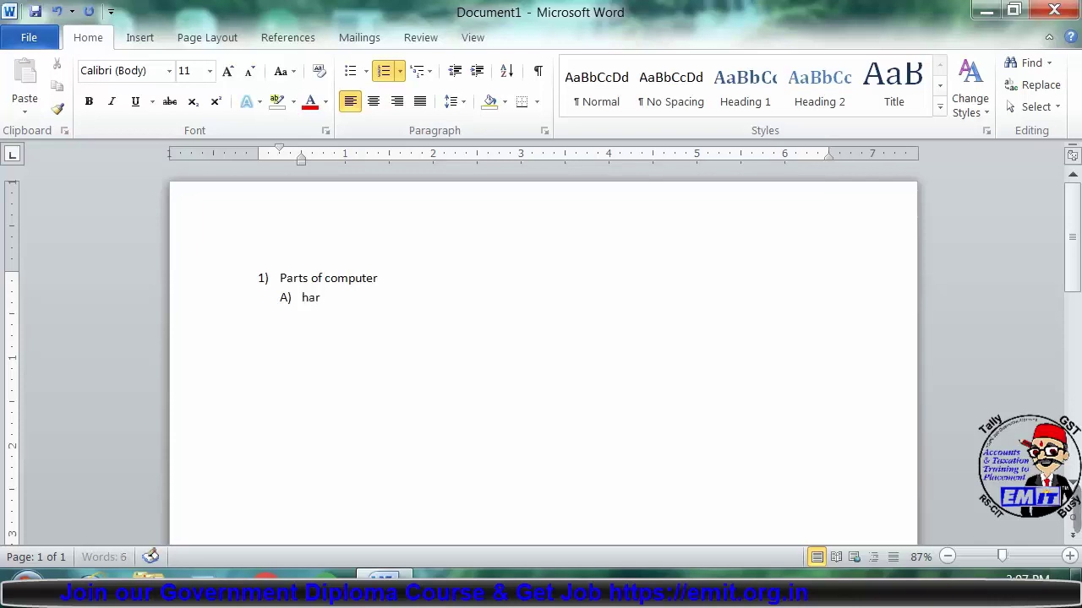
type("dware")
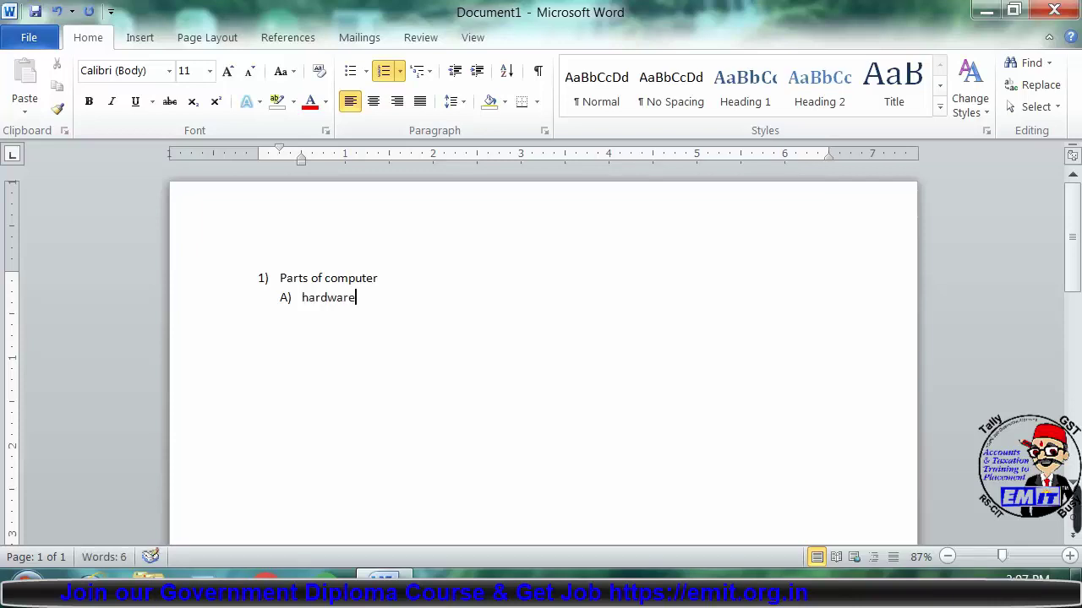
key("Return")
type("software")
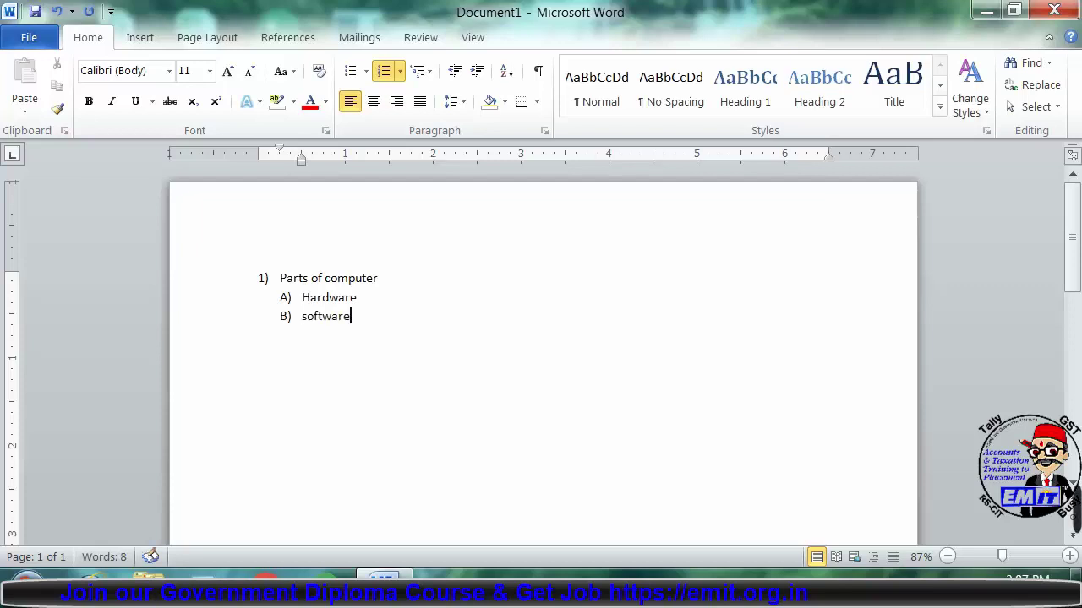
Add the 3rd-level item "Systems software" under "Software" and start another item below it.
key("Return")
key("Tab")
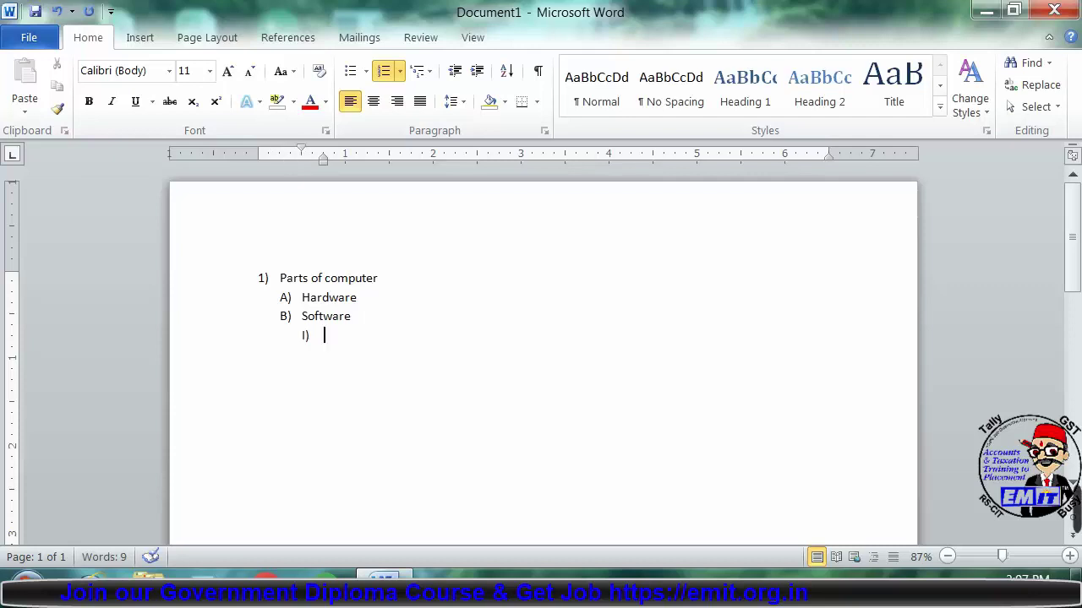
type("systems software")
key("Return")
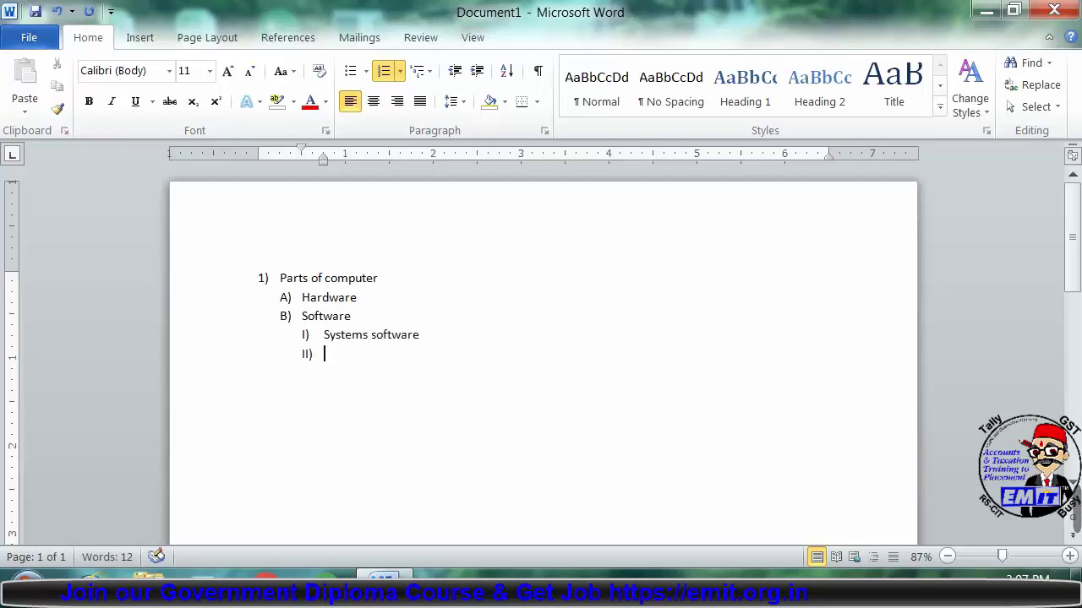
Demote the empty item to the 4th level and enter the arrow-bulleted items "Windows 10" and "Windows 7".
key("Tab")
key("Tab")
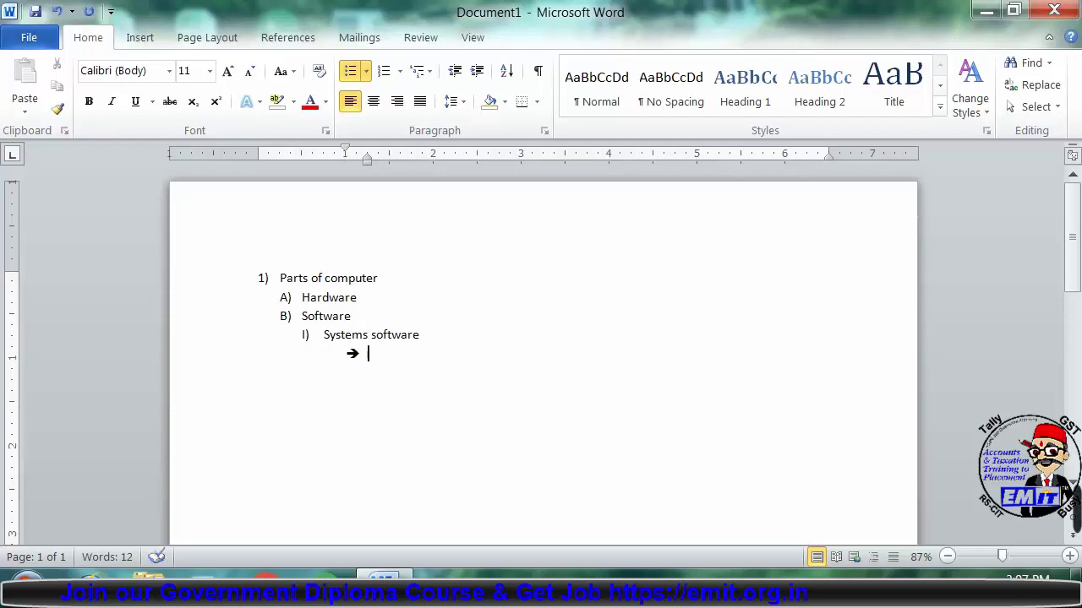
type("windows ")
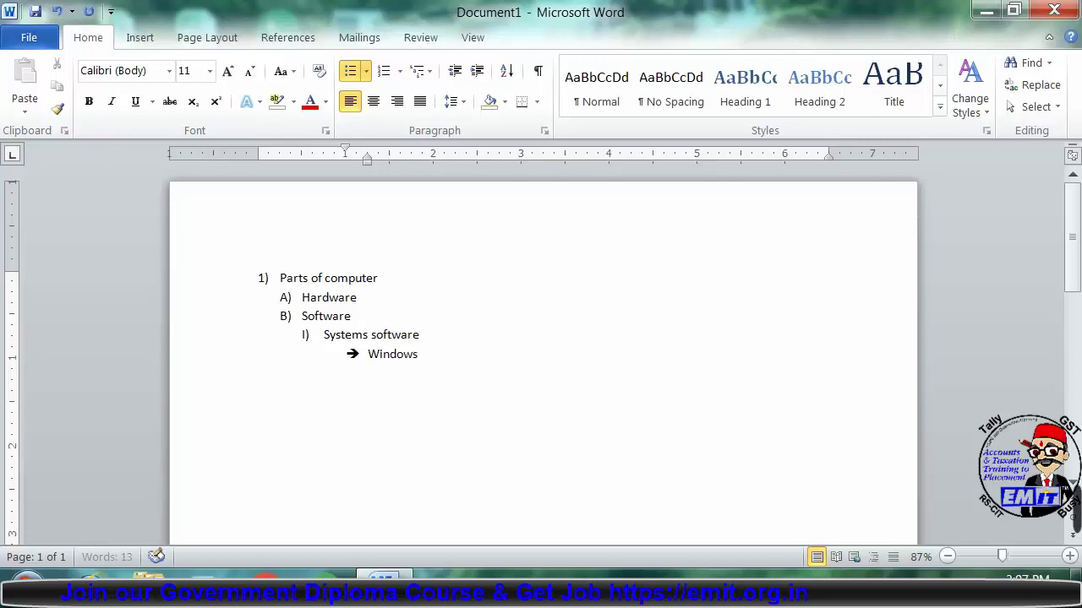
type("10")
key("Return")
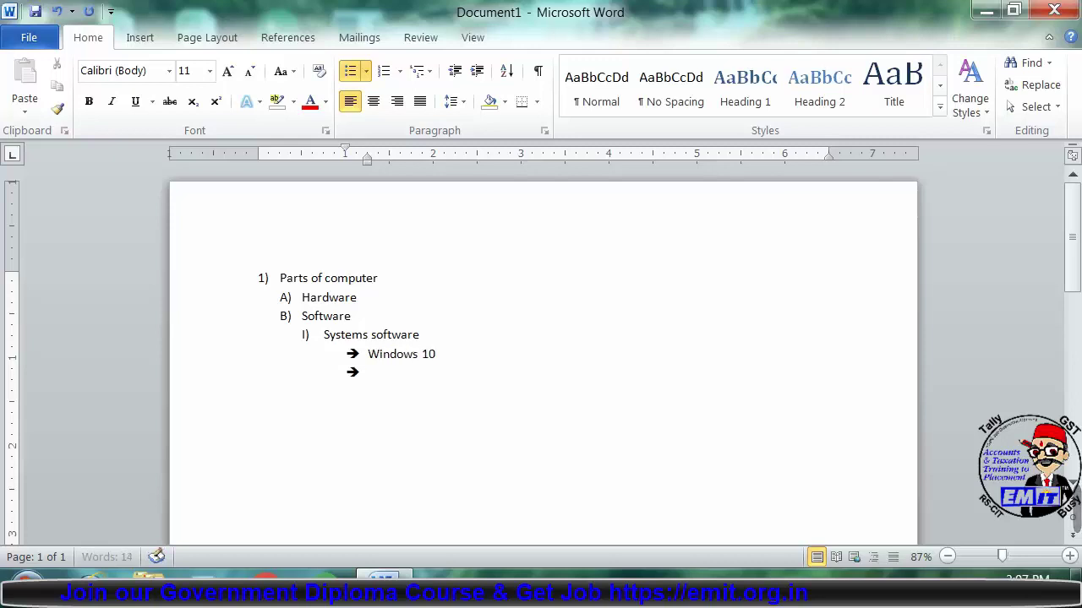
type("windows 7")
key("Return")
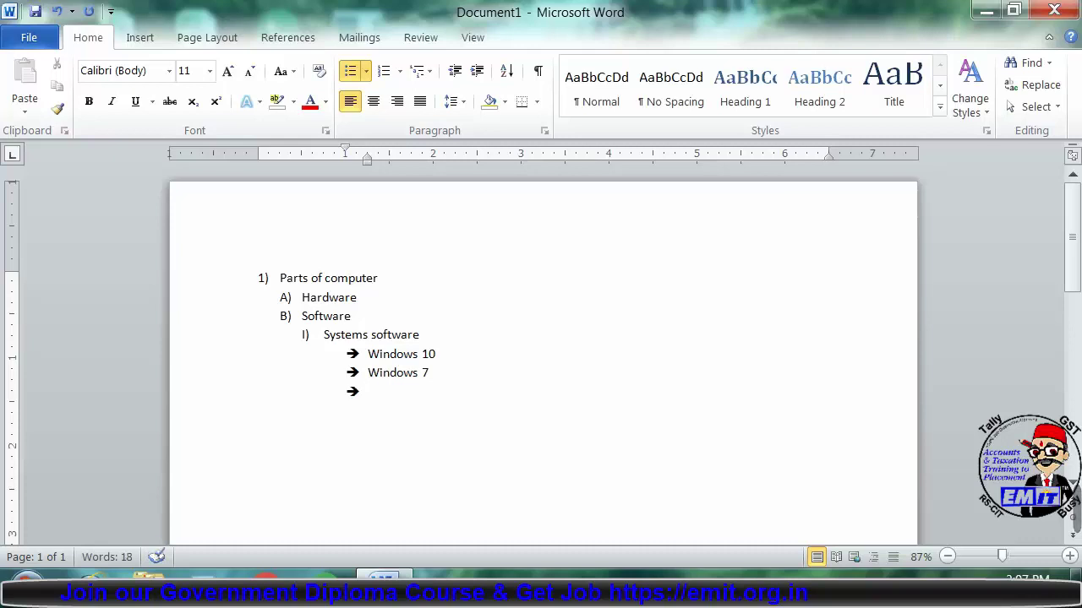
Try moving the empty item below "Windows 7" through the list levels until its numbering is removed, and restart it at the 4th level.
key("Tab")
key("Tab")
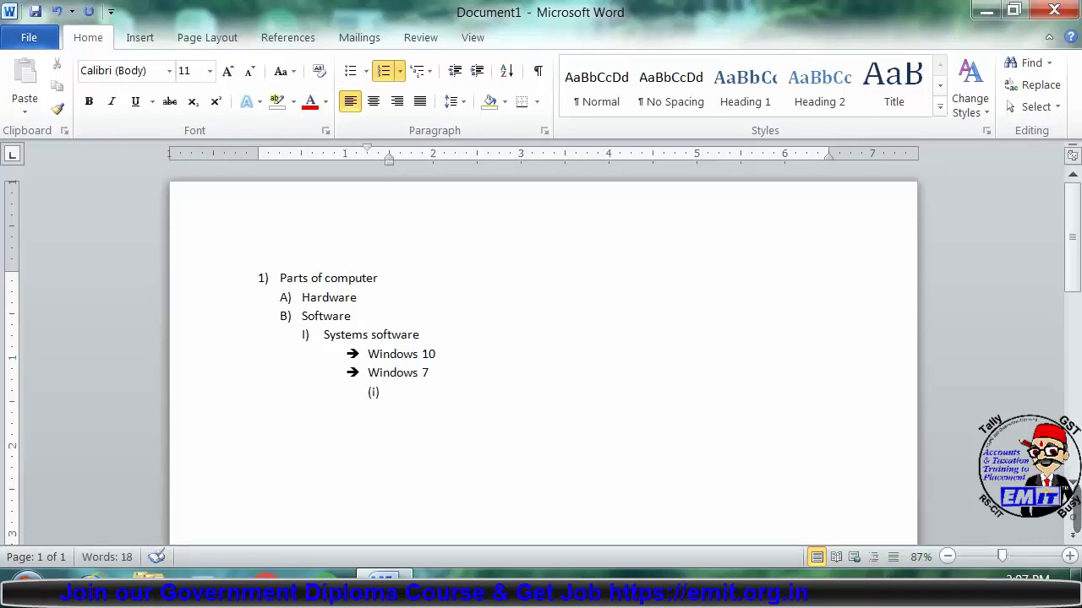
key("shift+Tab")
key("shift+Tab")
key("shift+Tab")
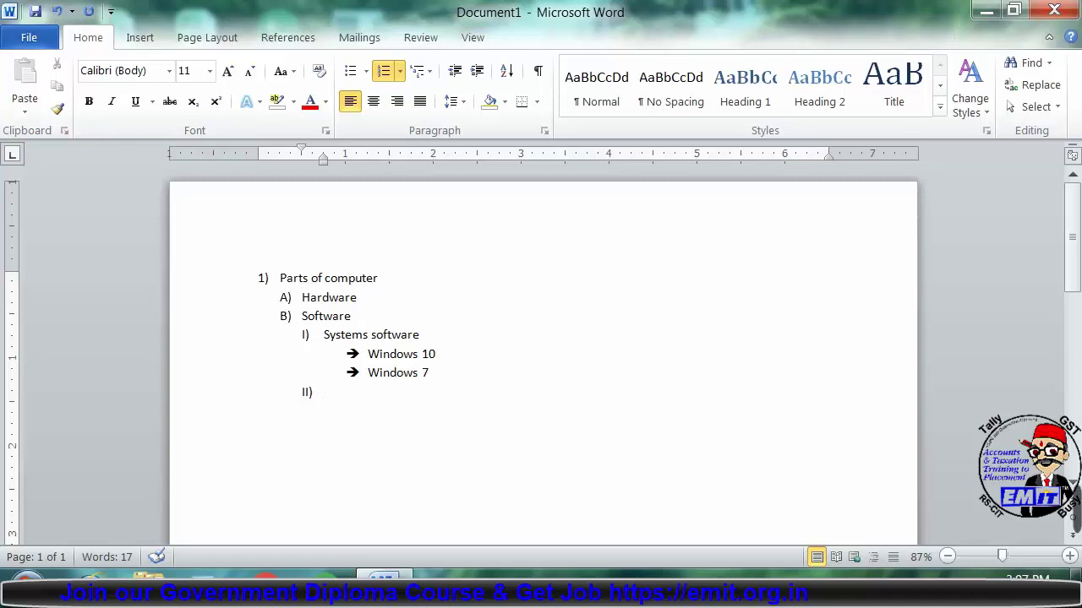
key("shift+Tab")
key("shift+Tab")
key("BackSpace")
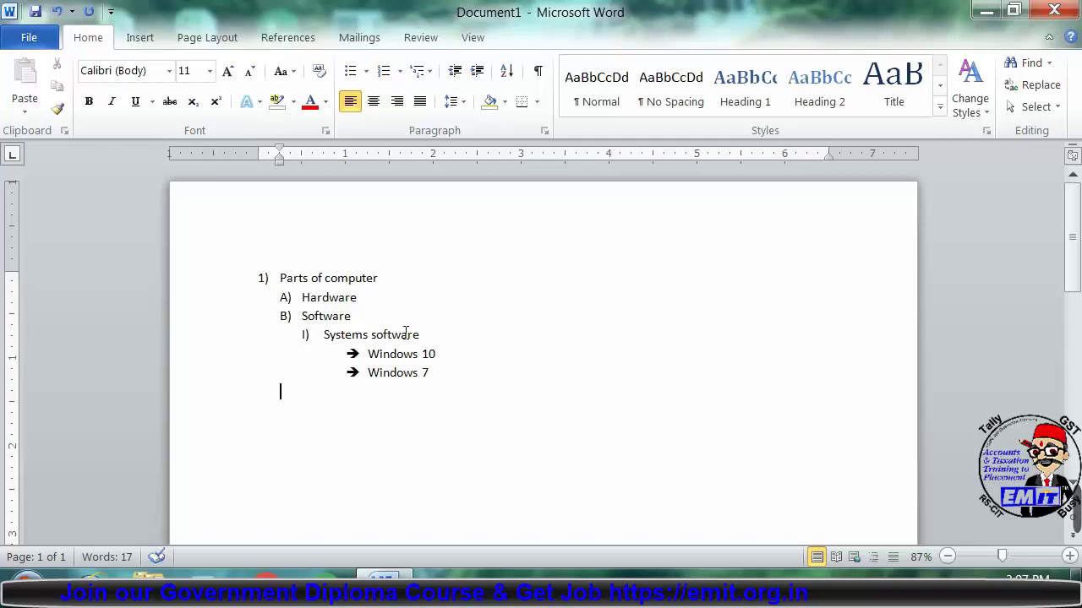
left_click(440, 372)
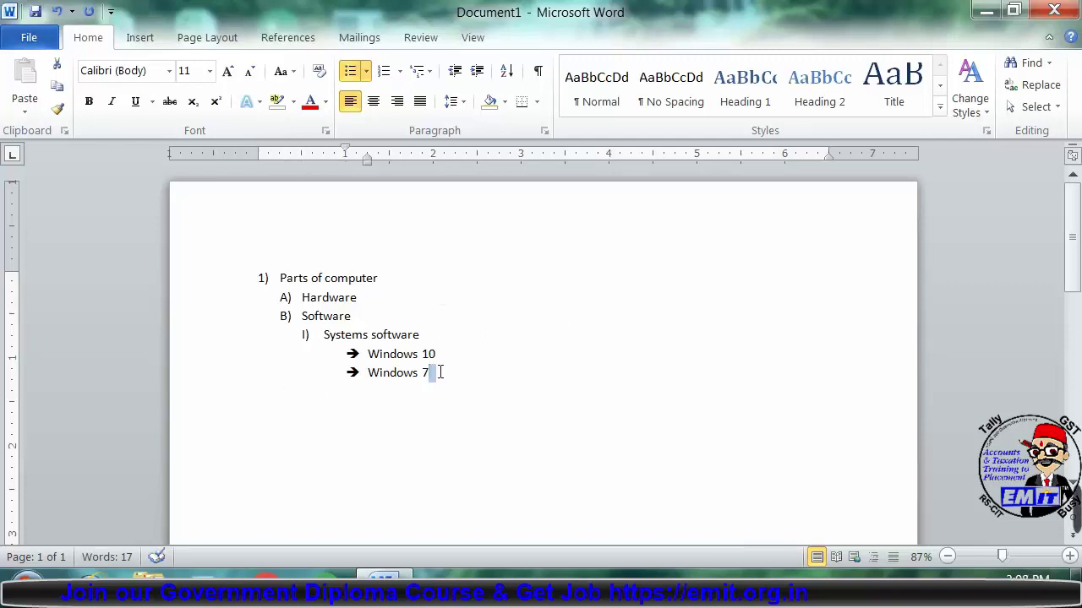
key("Return")
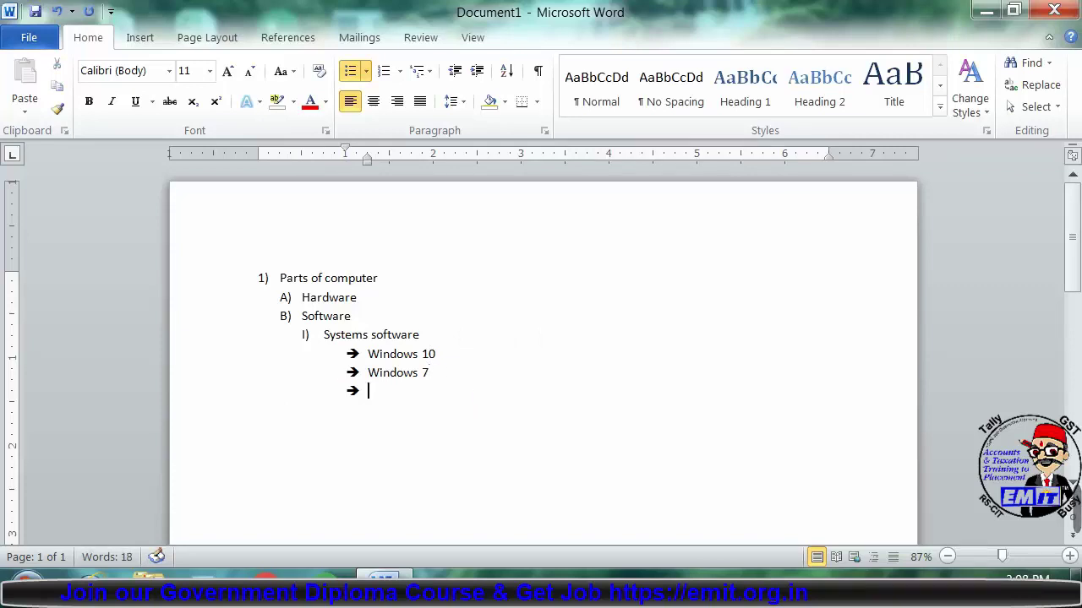
Demote the empty item to the 7th level, promote it to the 3rd level and enter "Application software".
key("Tab")
key("Tab")
key("Tab")
key("Tab")
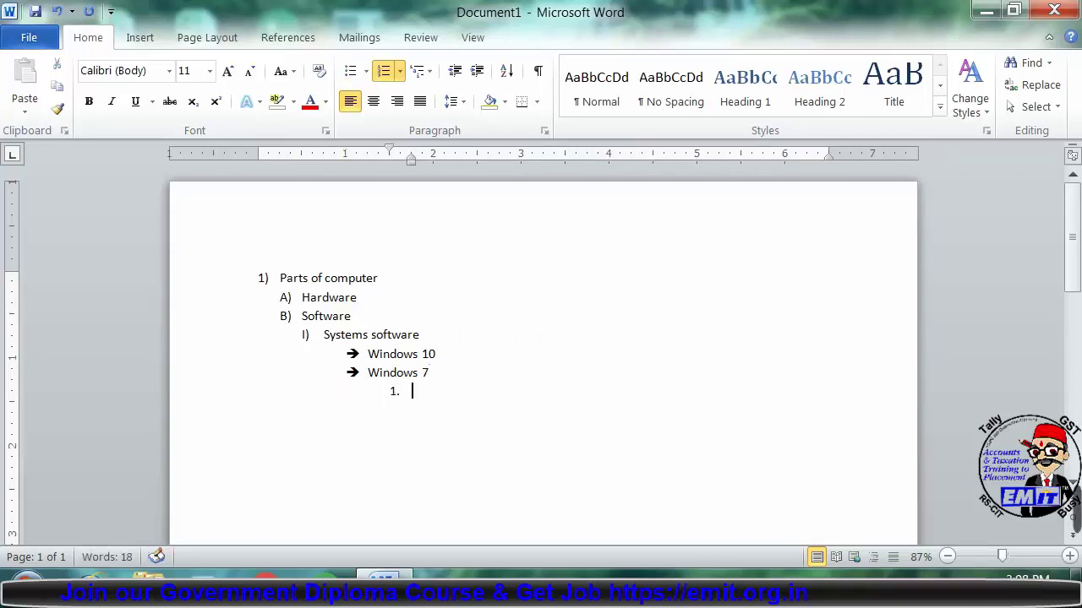
key("shift+Tab")
key("shift+Tab")
key("shift+Tab")
key("shift+Tab")
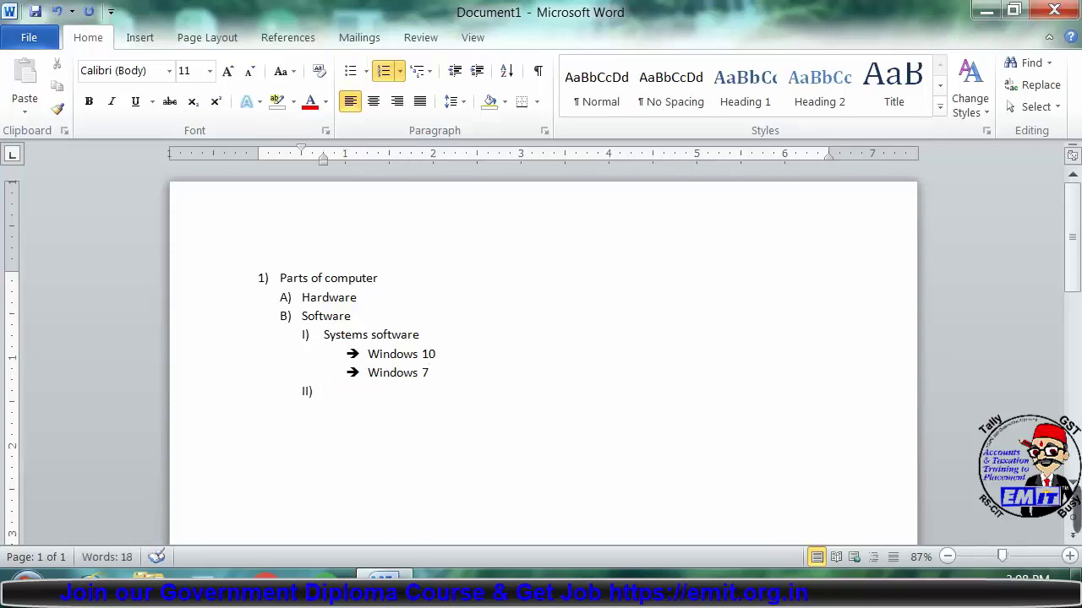
type("Application sof")
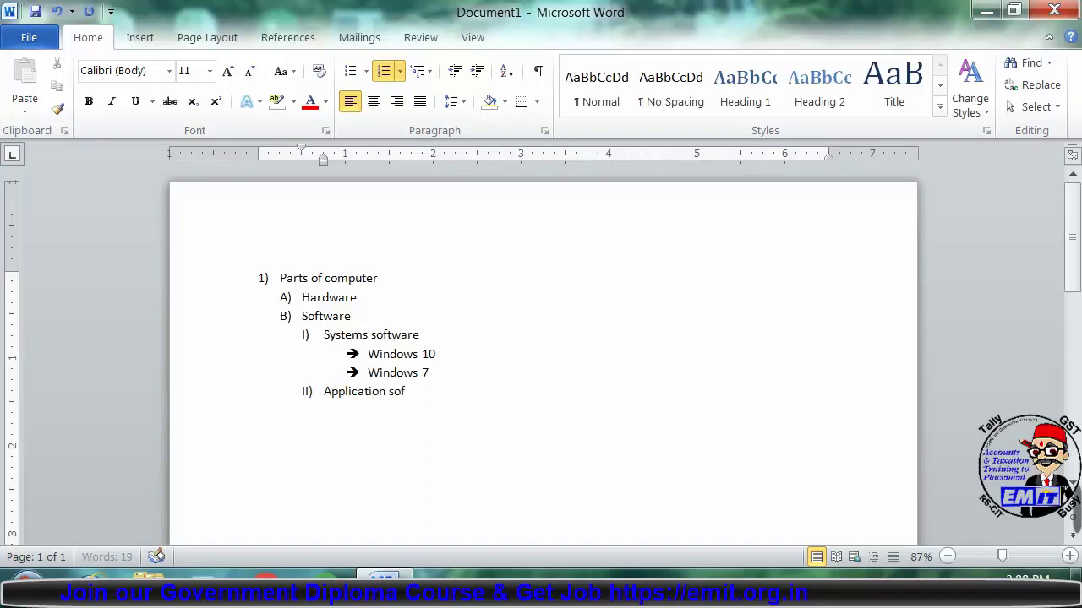
type("tware")
key("Return")
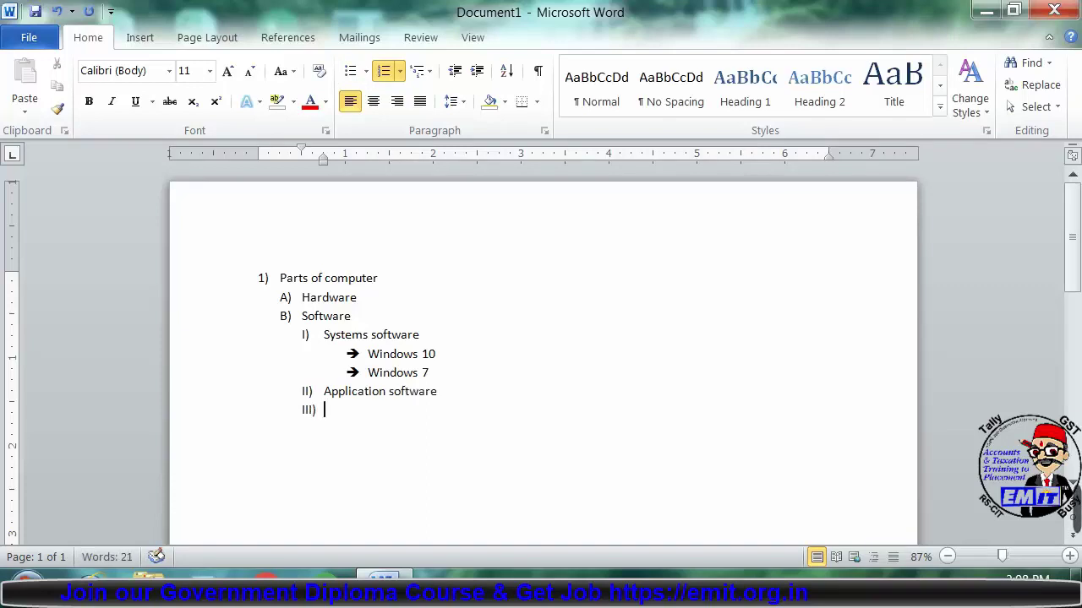
Add the 4th-level items "Tally" and "Office" under "Application software".
key("Tab")
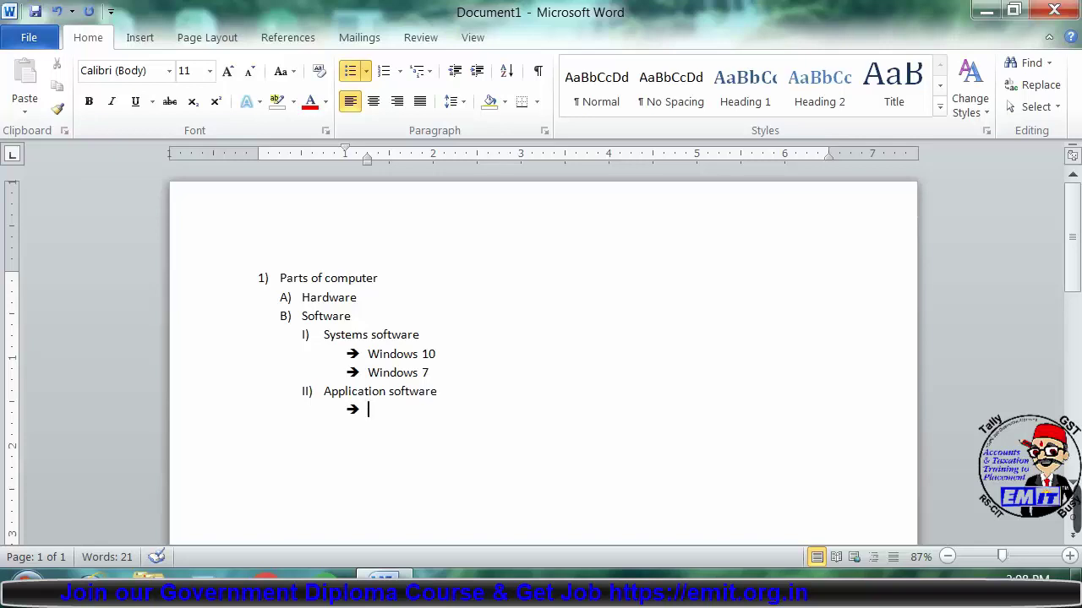
type("tally")
key("Return")
type("office")
key("Return")
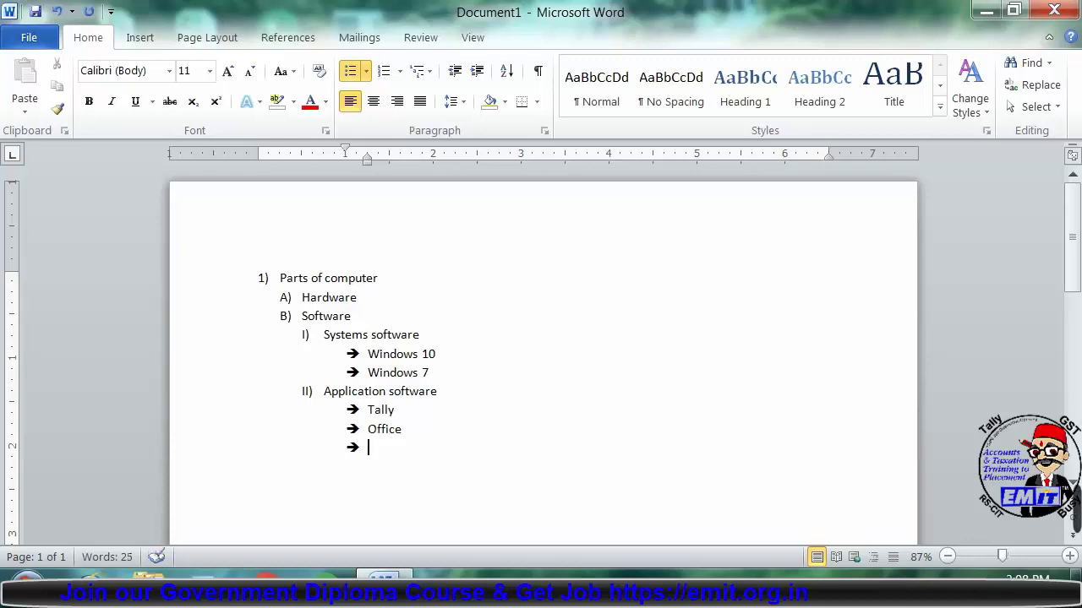
Demote the empty item below "Office" to the 8th level and promote it back up to the 1st level.
key("Tab")
key("Tab")
key("Tab")
key("Tab")
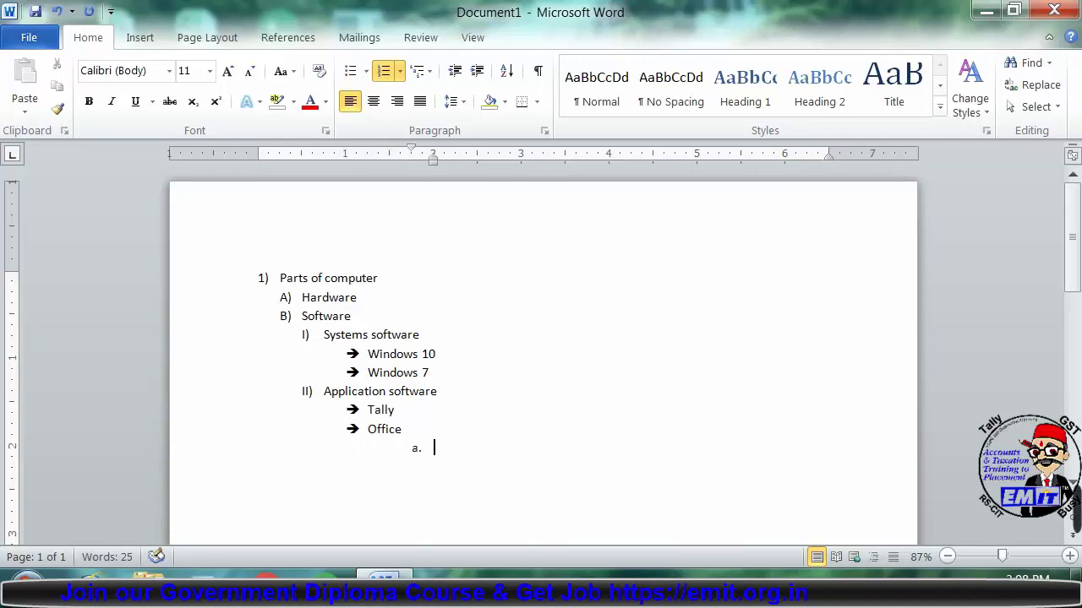
key("shift+Tab")
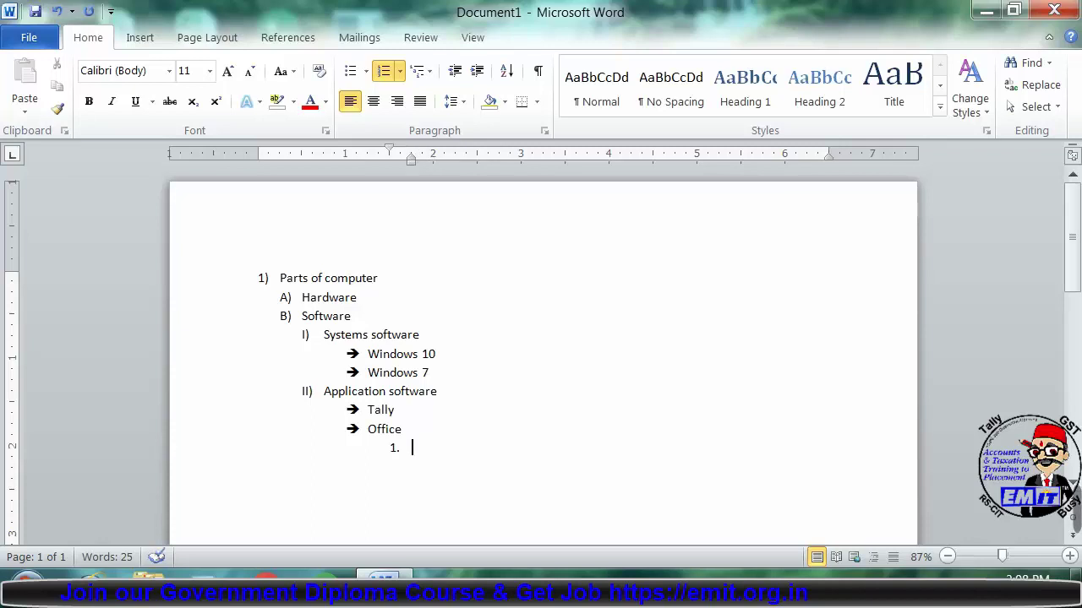
key("shift+Tab")
key("shift+Tab")
key("shift+Tab")
key("shift+Tab")
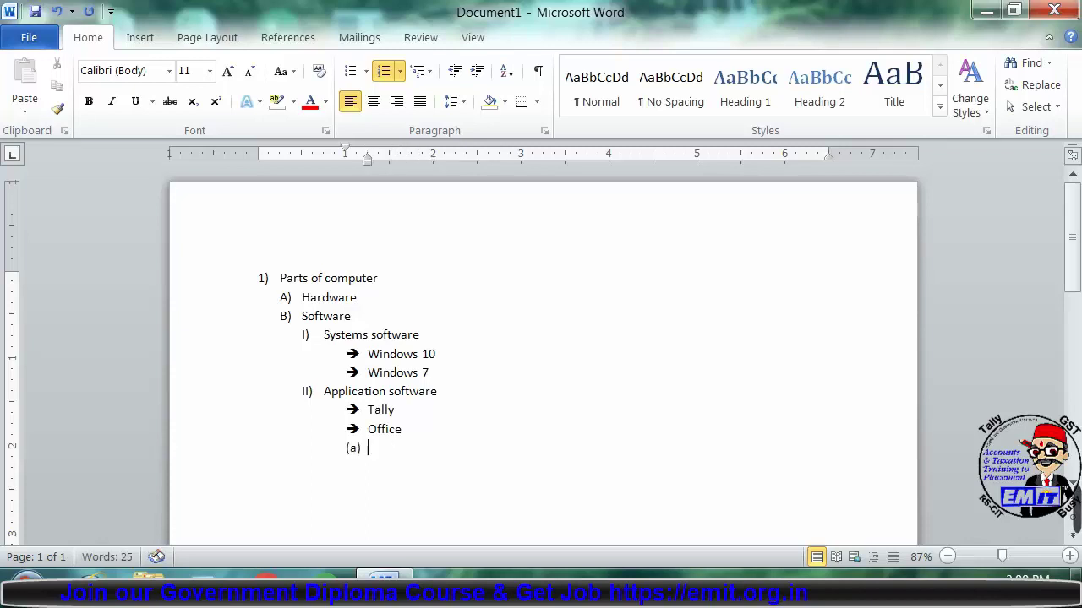
key("shift+Tab")
key("shift+Tab")
key("shift+Tab")
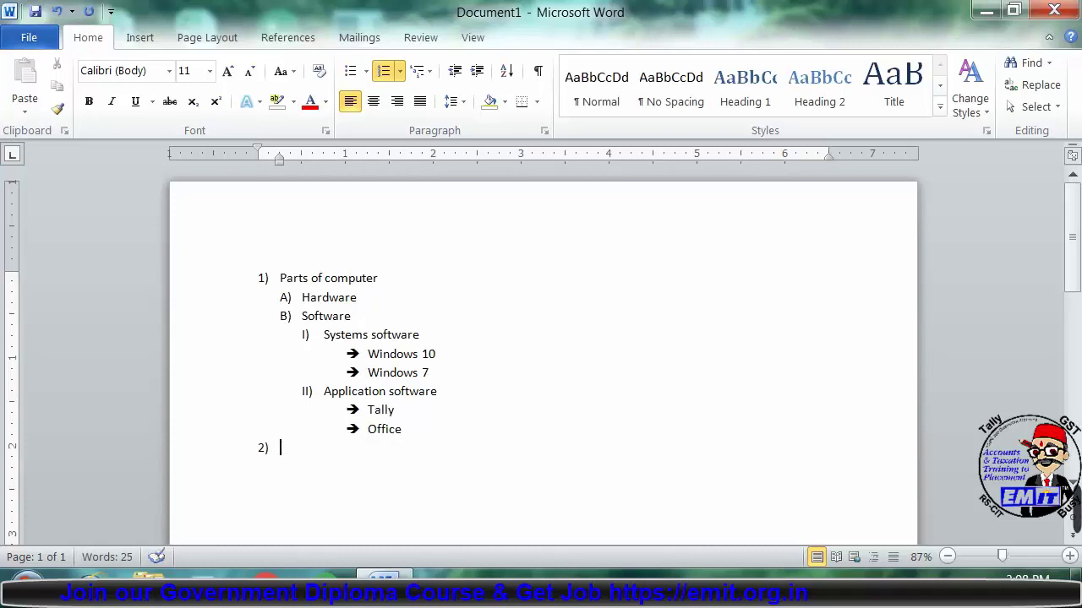
Demote the empty 1st-level item below "Office" to the 7th level of the list.
key("Tab")
key("Tab")
key("Tab")
key("Tab")
key("Tab")
key("Tab")
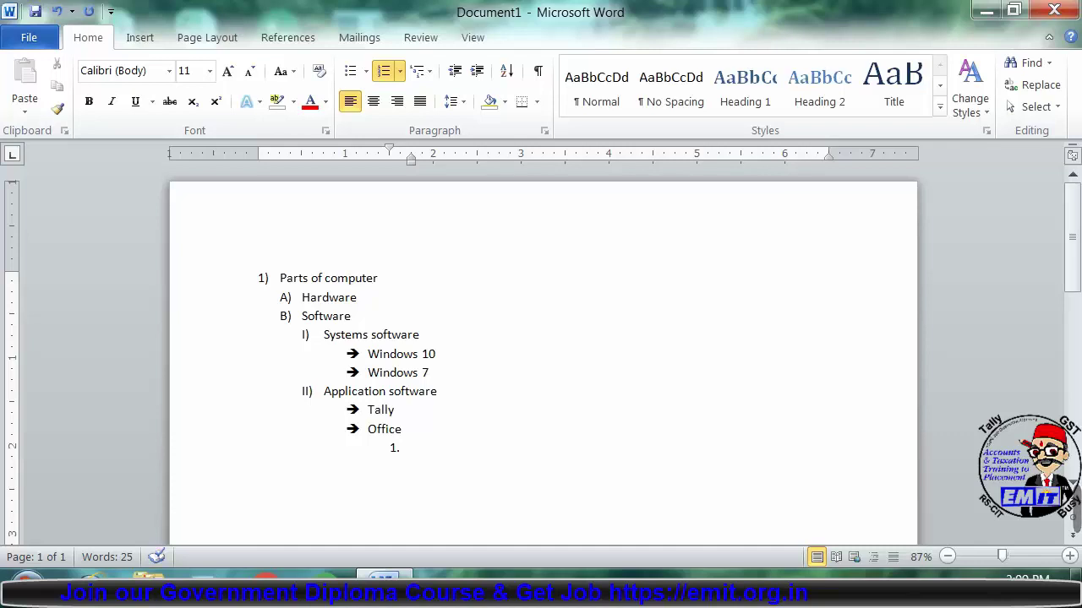
Close the document without saving the changes and create a new blank document.
key("alt+F4")
key("Tab")
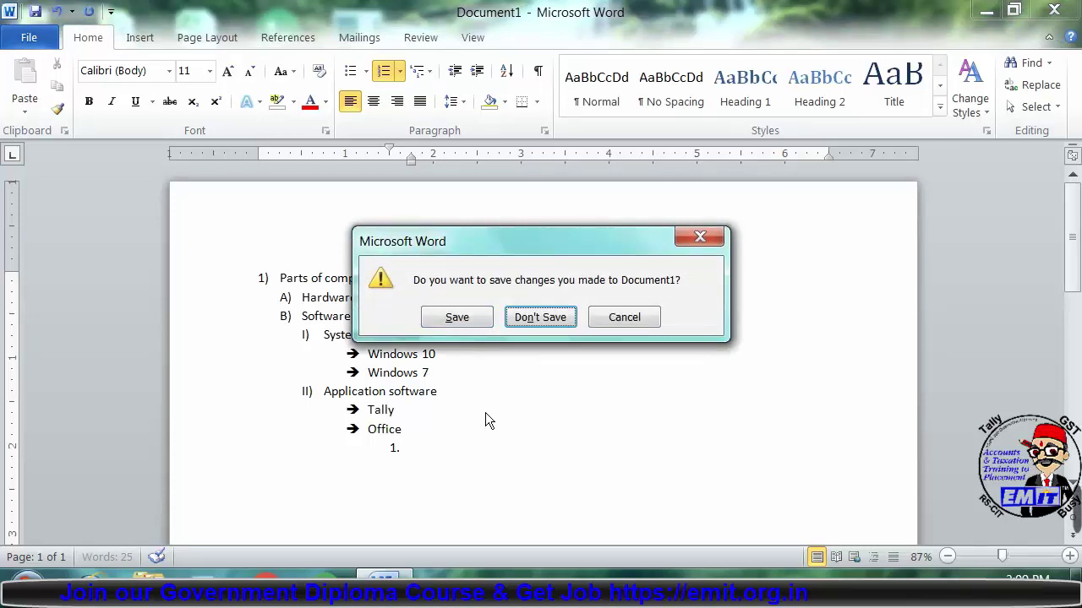
key("Return")
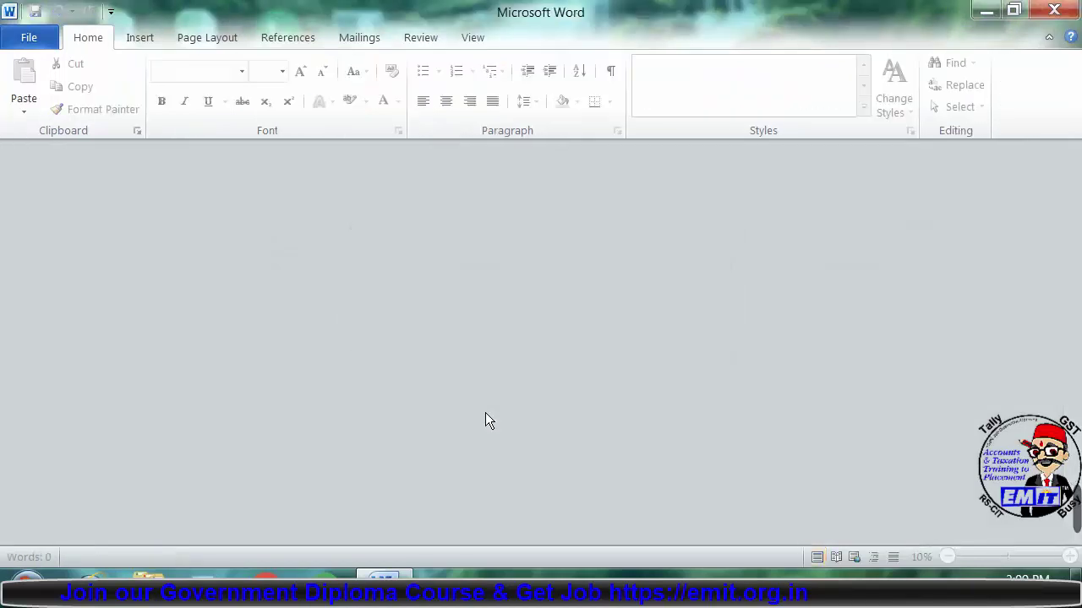
key("ctrl+n")
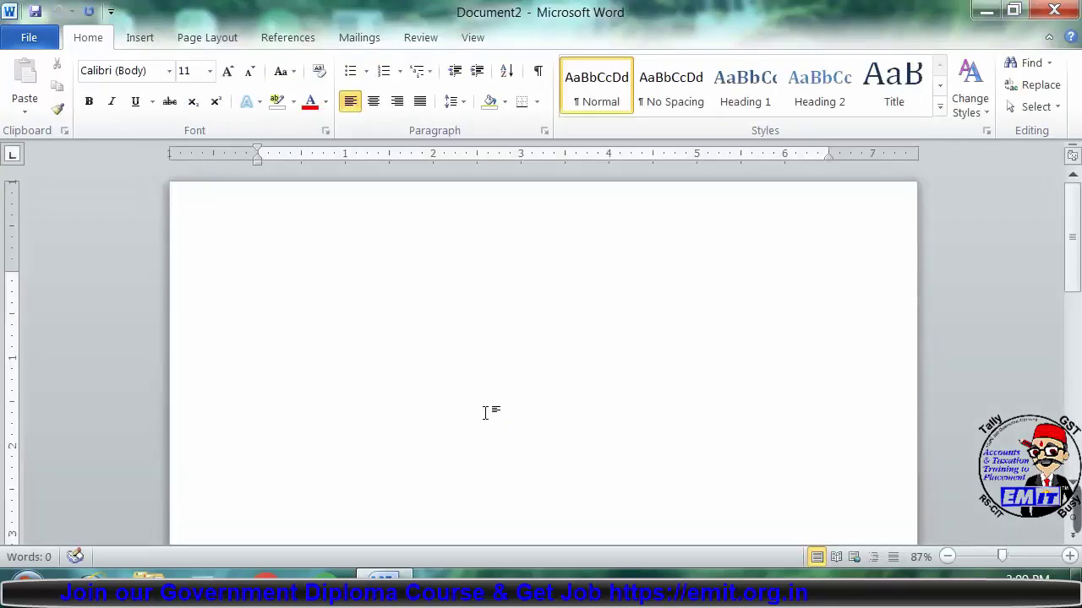
left_click(422, 72)
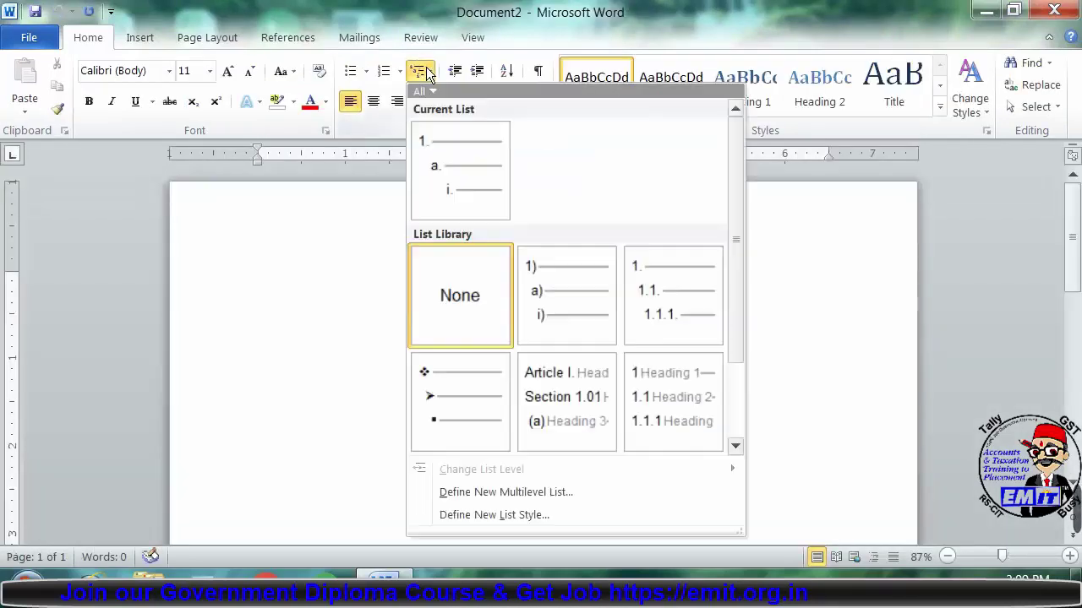
mouse_move(455, 156)
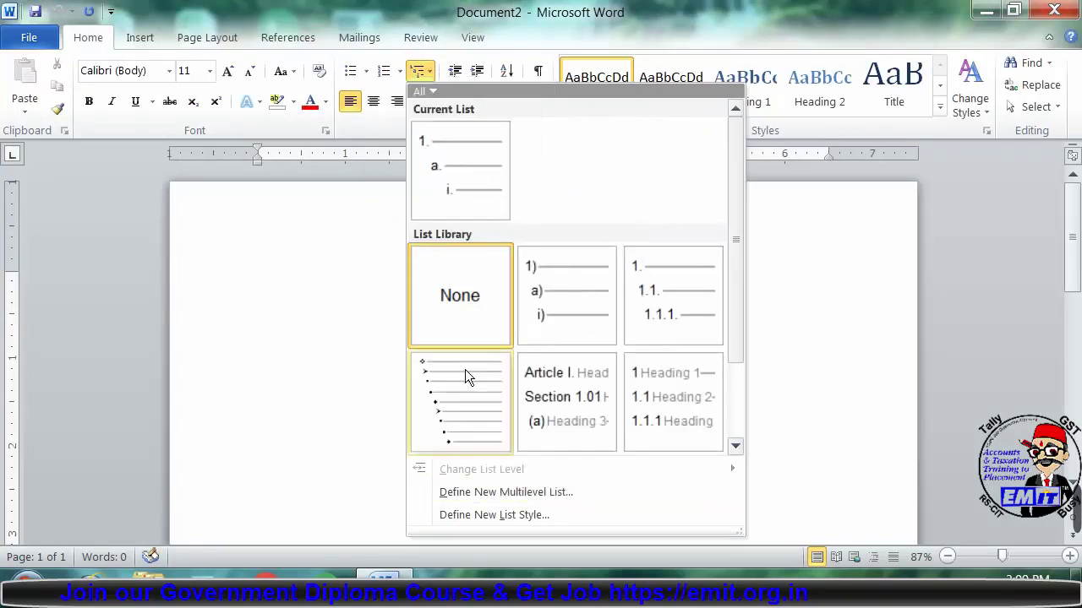
left_click(506, 517)
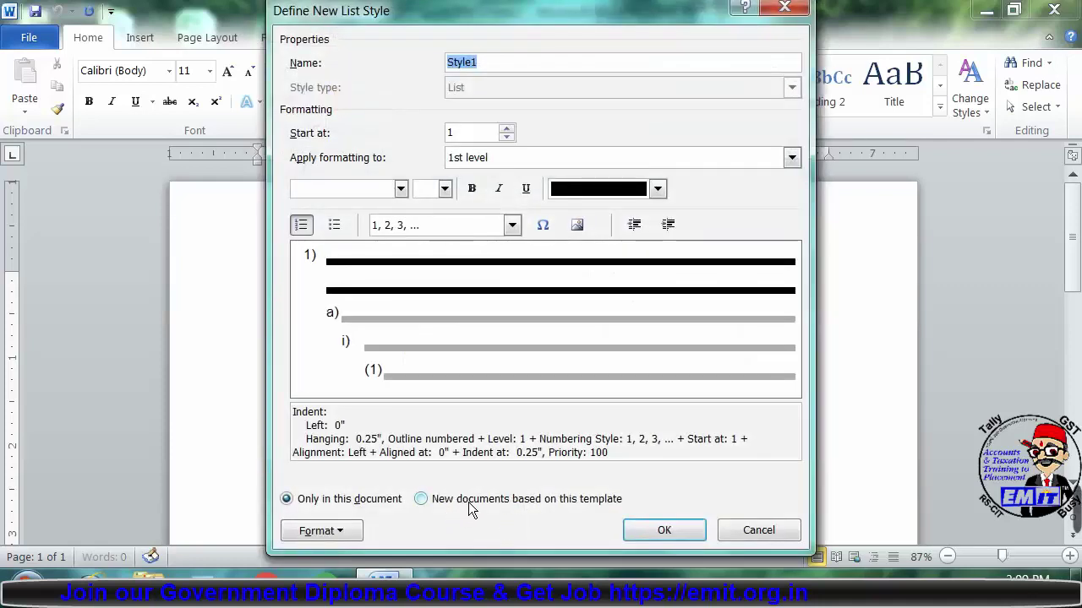
left_click(334, 533)
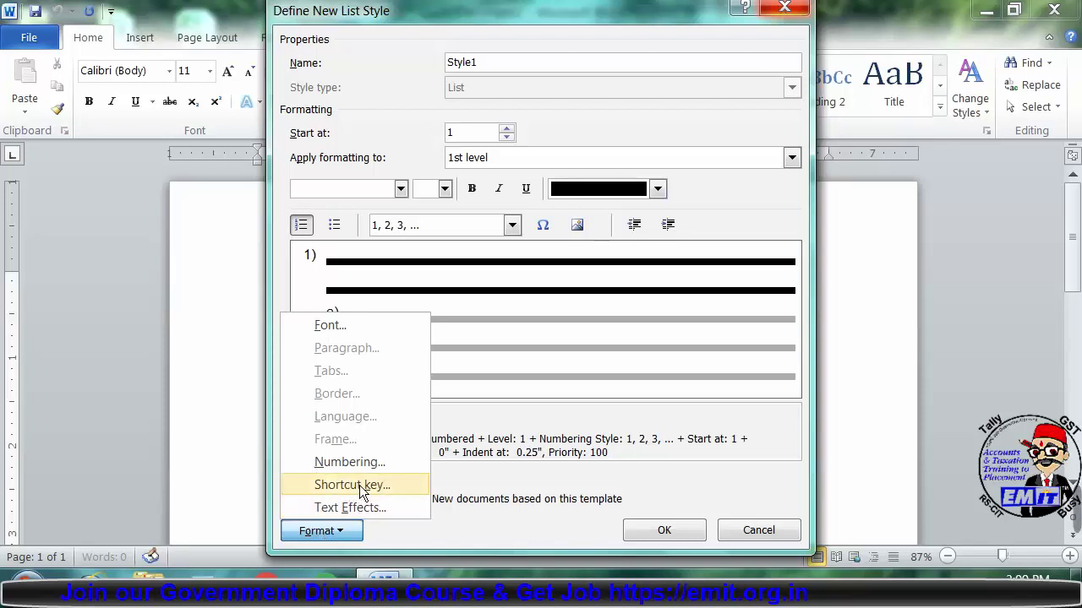
left_click(801, 10)
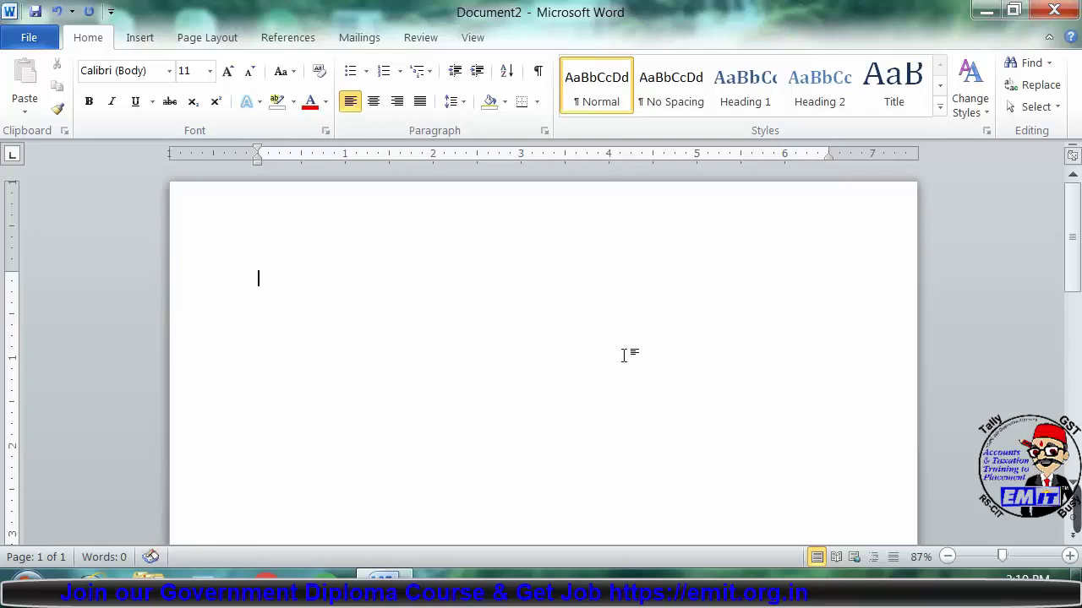
Generate five paragraphs of sample text in the blank document with =rand(5).
type("=ran")
key("BackSpace")
key("BackSpace")
type("d(5)")
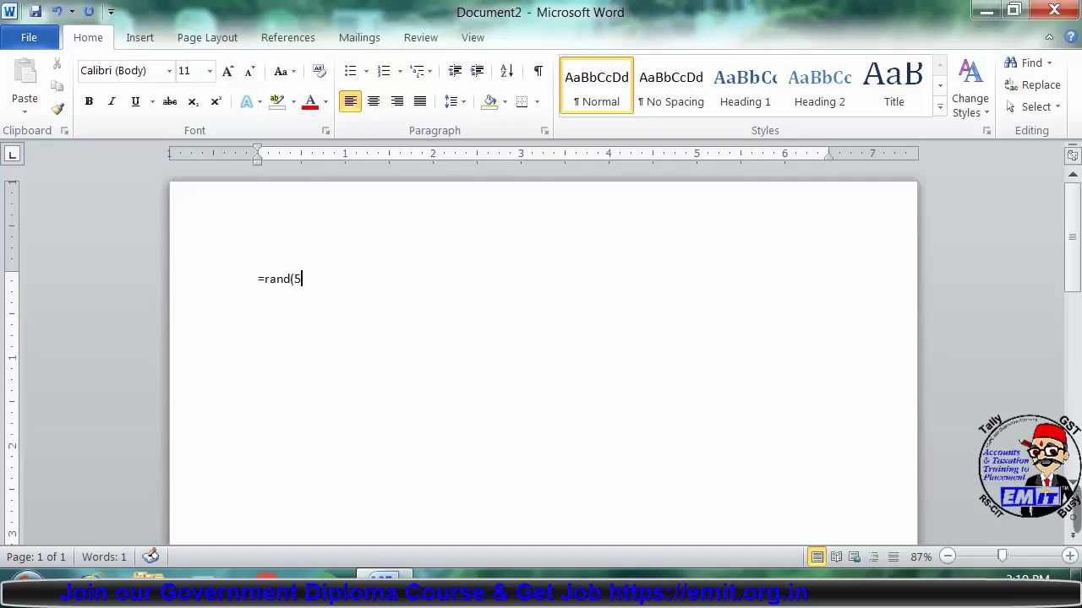
key("Return")
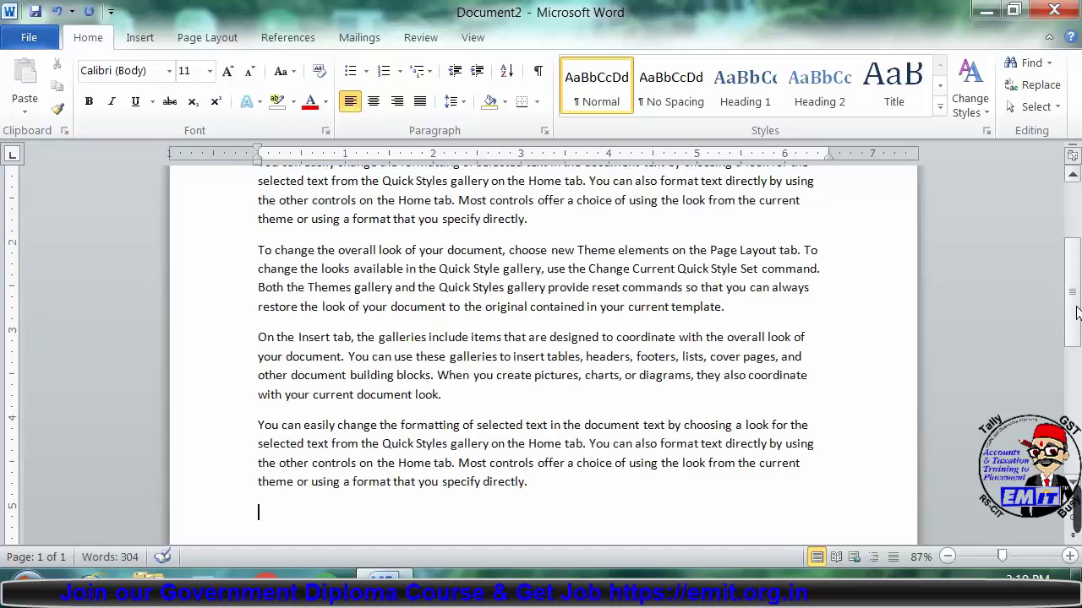
Apply the Intense Quote style to the first paragraph of the sample text.
key("ctrl+Home")
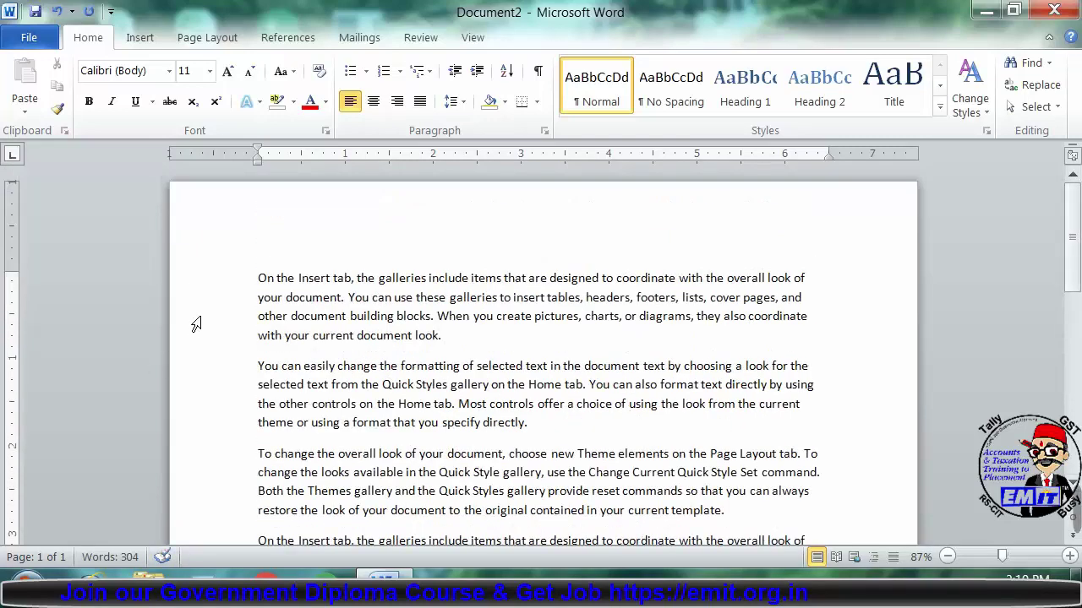
double_click(196, 319)
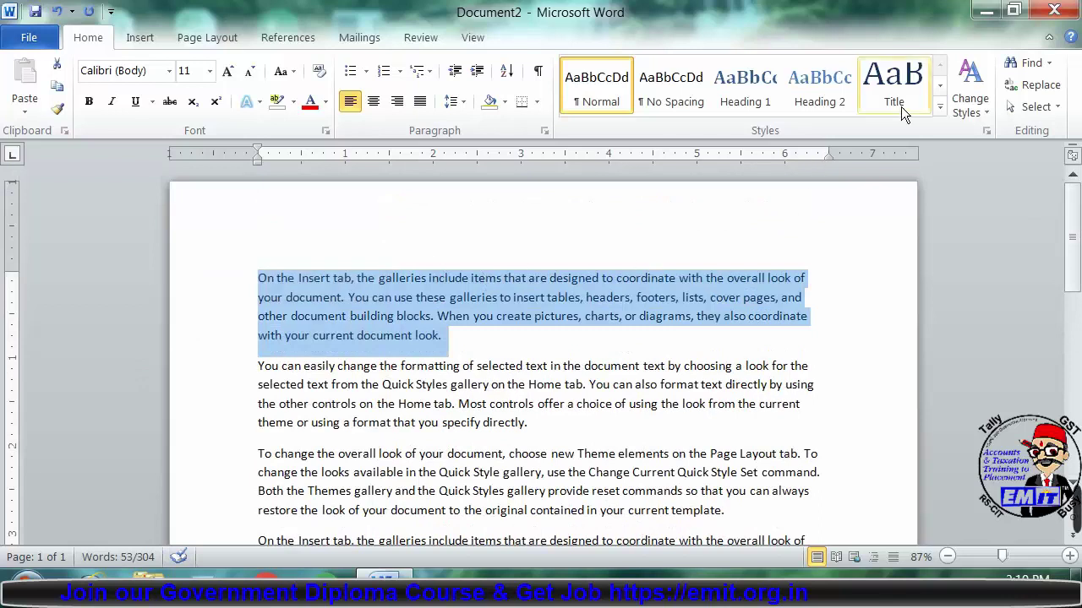
left_click(938, 107)
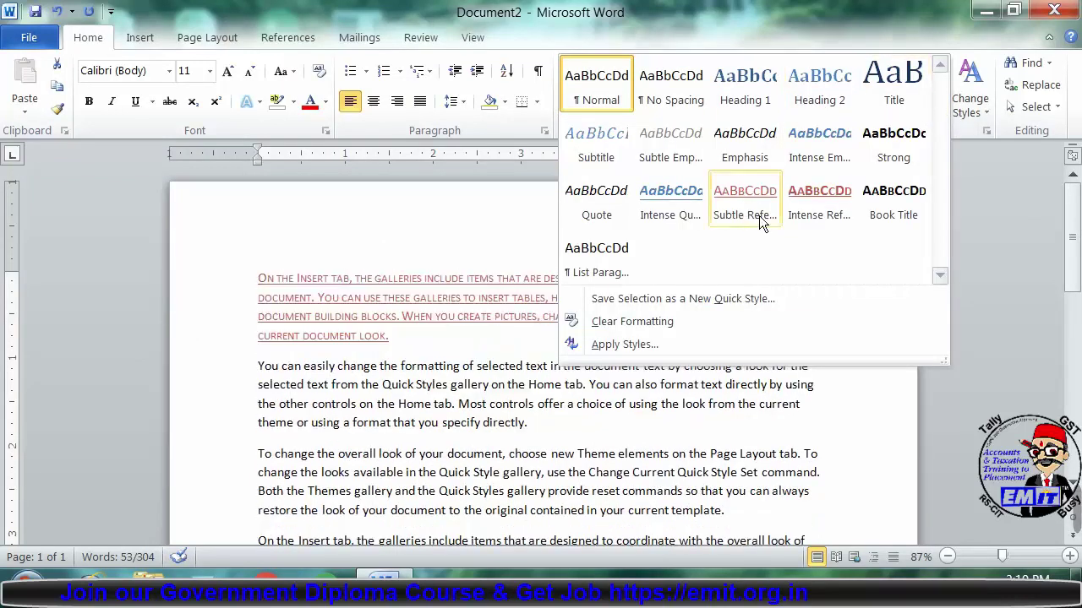
left_click(684, 190)
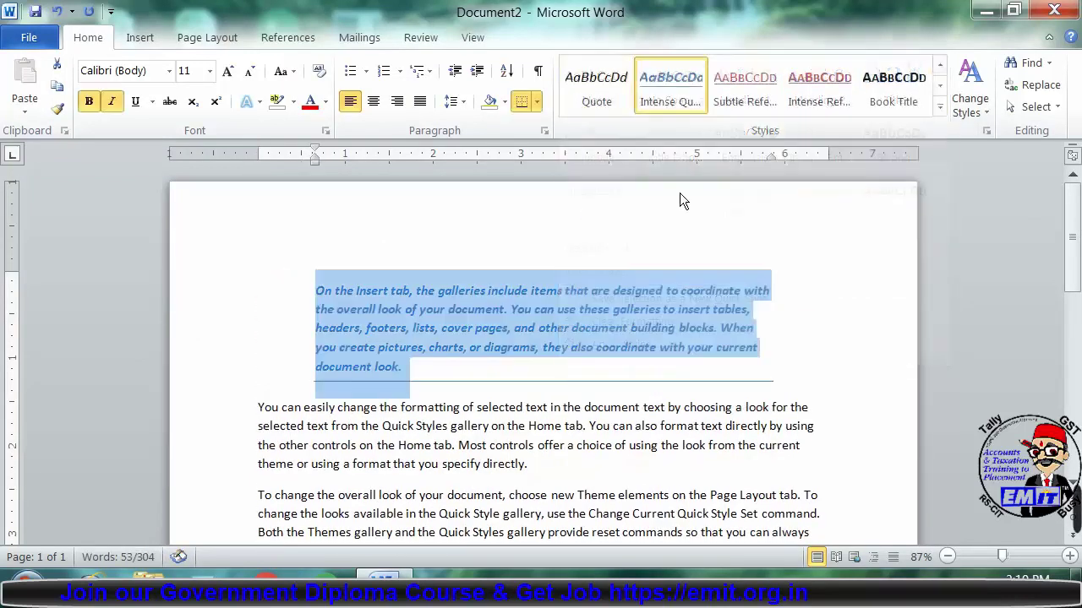
Apply the Intense Reference style to the third paragraph, starting "To change the overall look".
double_click(220, 504)
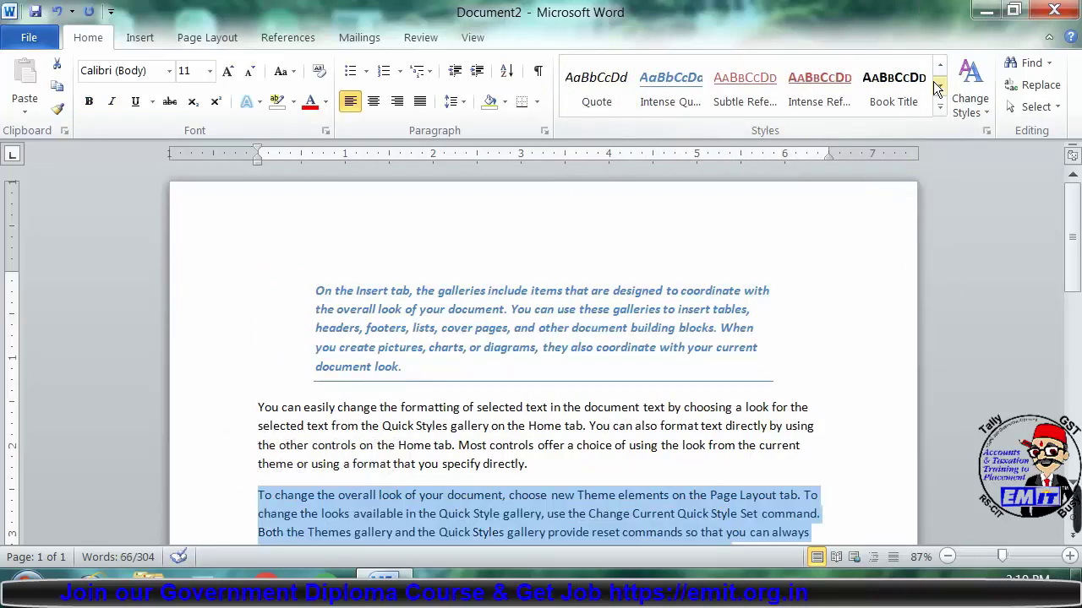
left_click(938, 106)
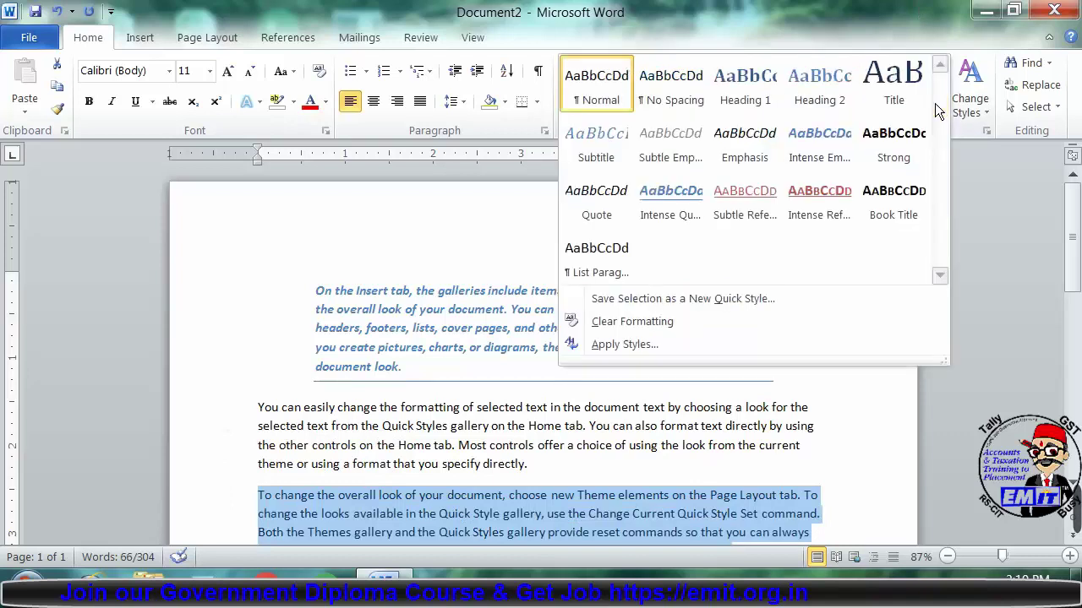
left_click(828, 183)
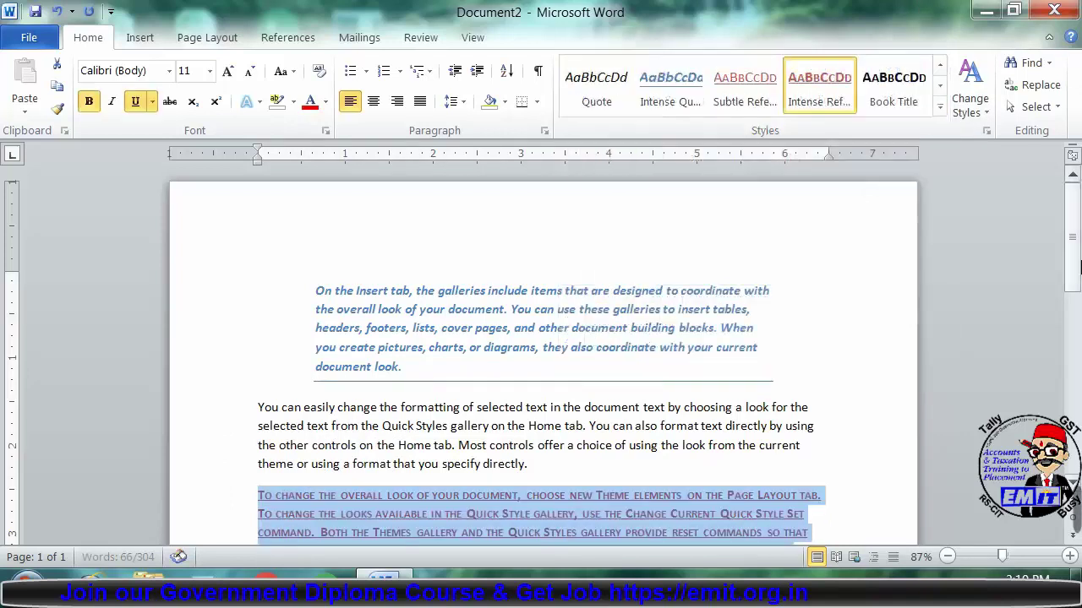
scroll(833, 254, "down", 6)
left_click(728, 331)
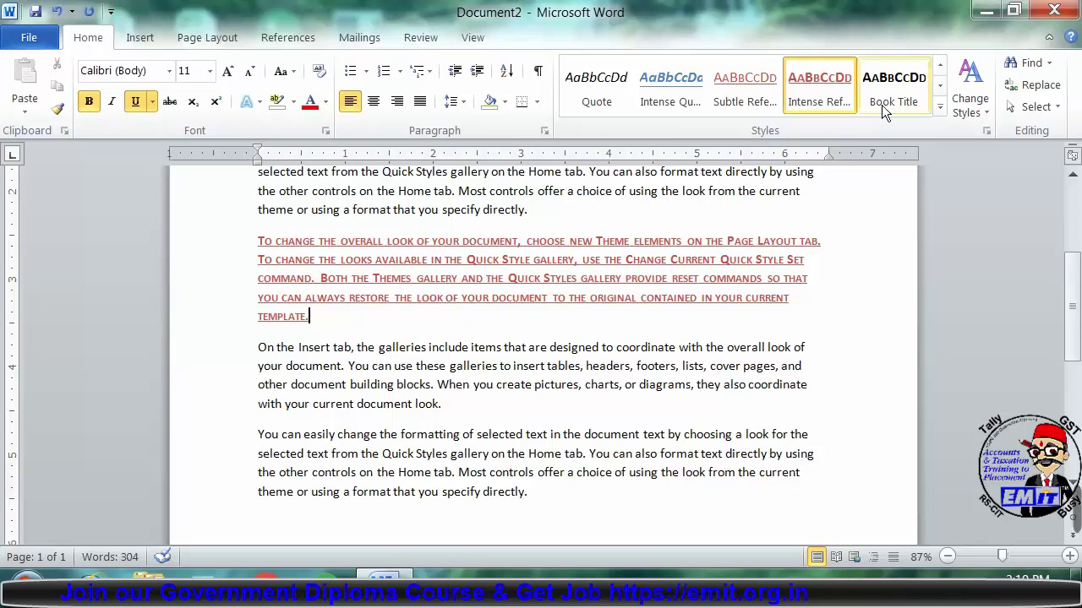
left_click(939, 107)
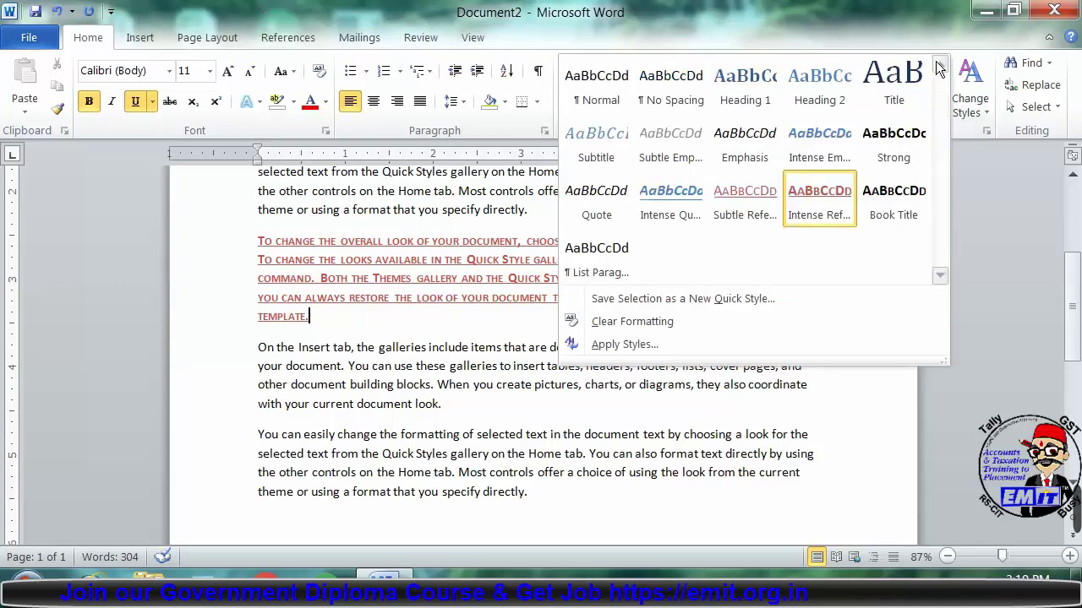
left_click(930, 25)
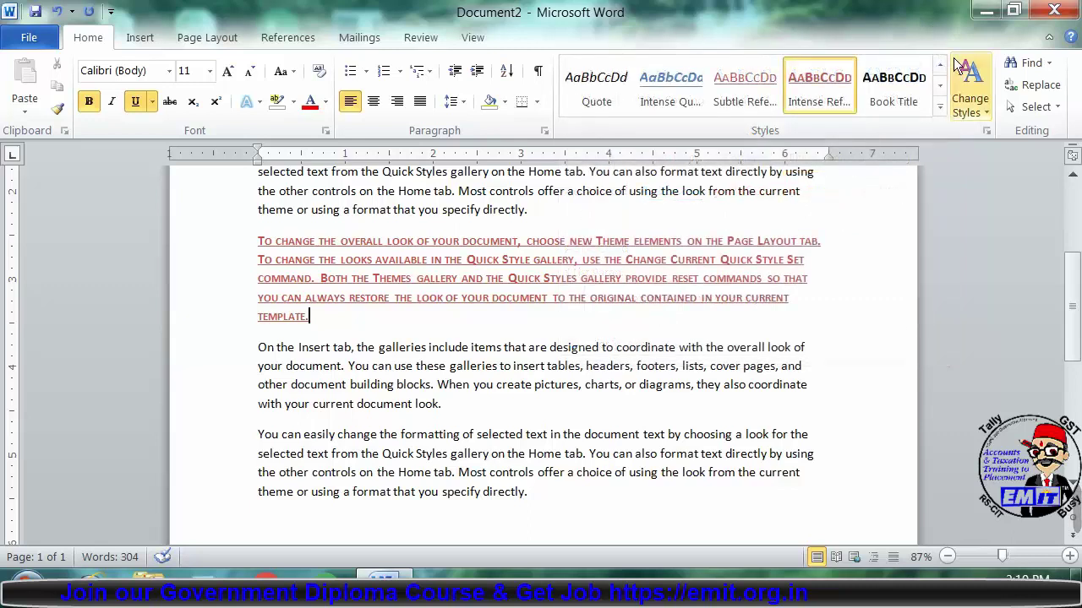
left_click(985, 132)
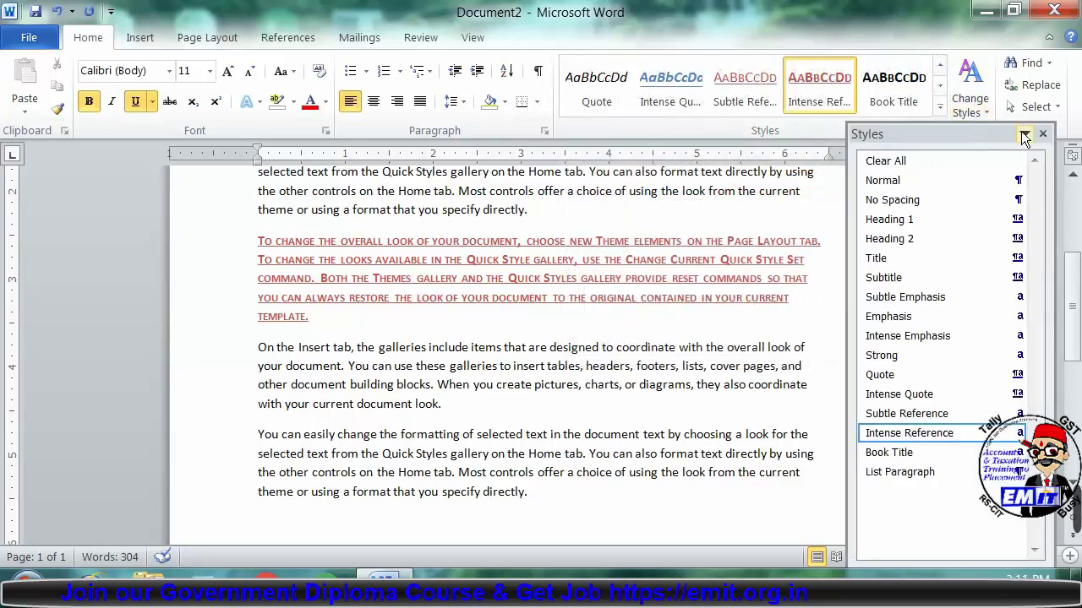
left_click(1041, 135)
left_click(986, 130)
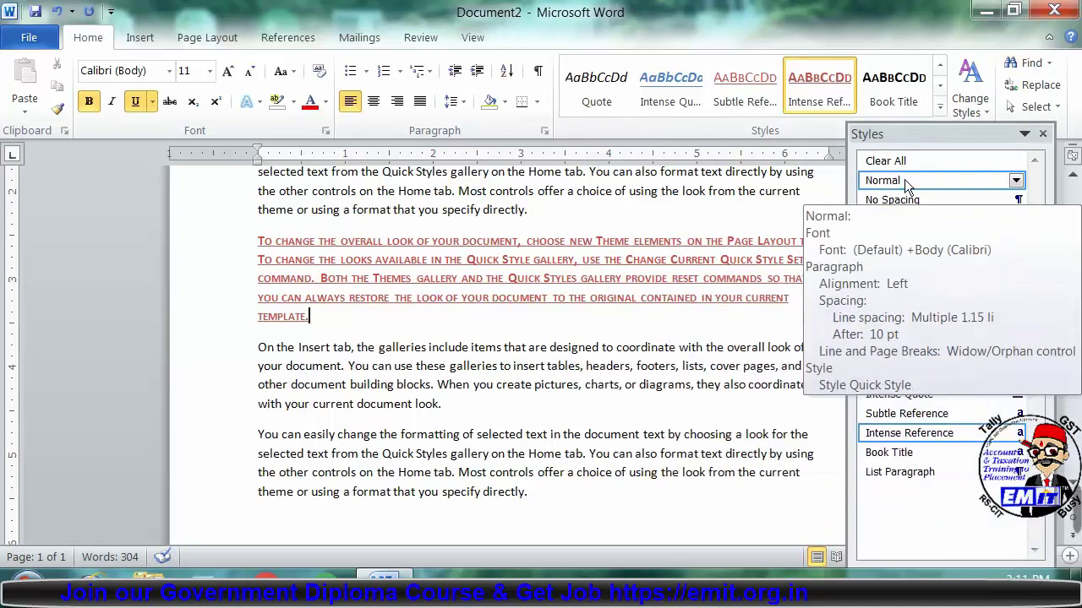
left_click(1042, 133)
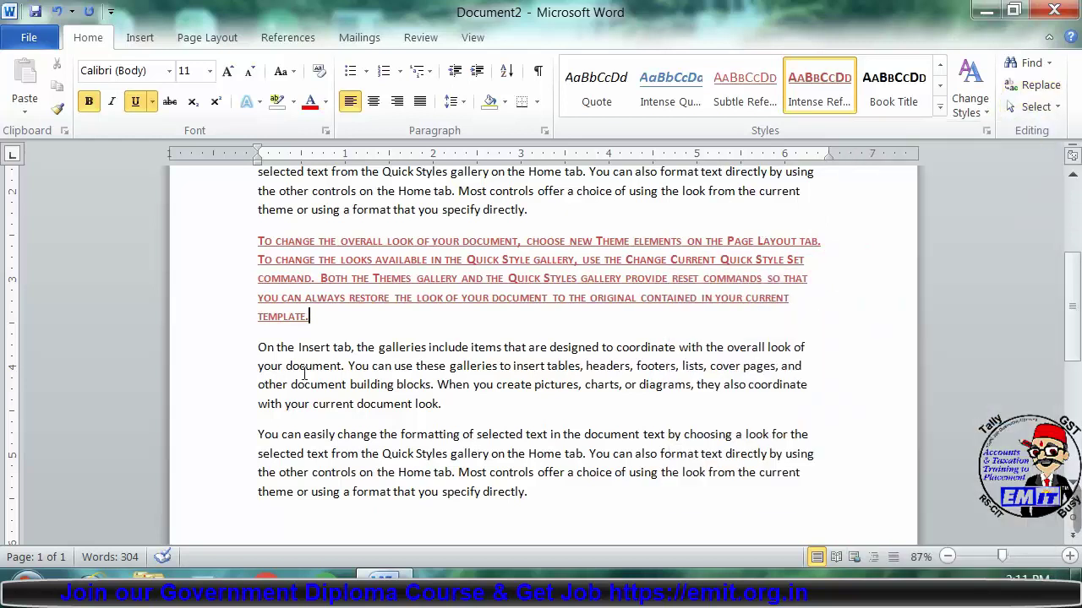
Start a new paragraph style from the fourth paragraph's formatting and enter a person's first name as the style name.
left_click(240, 387)
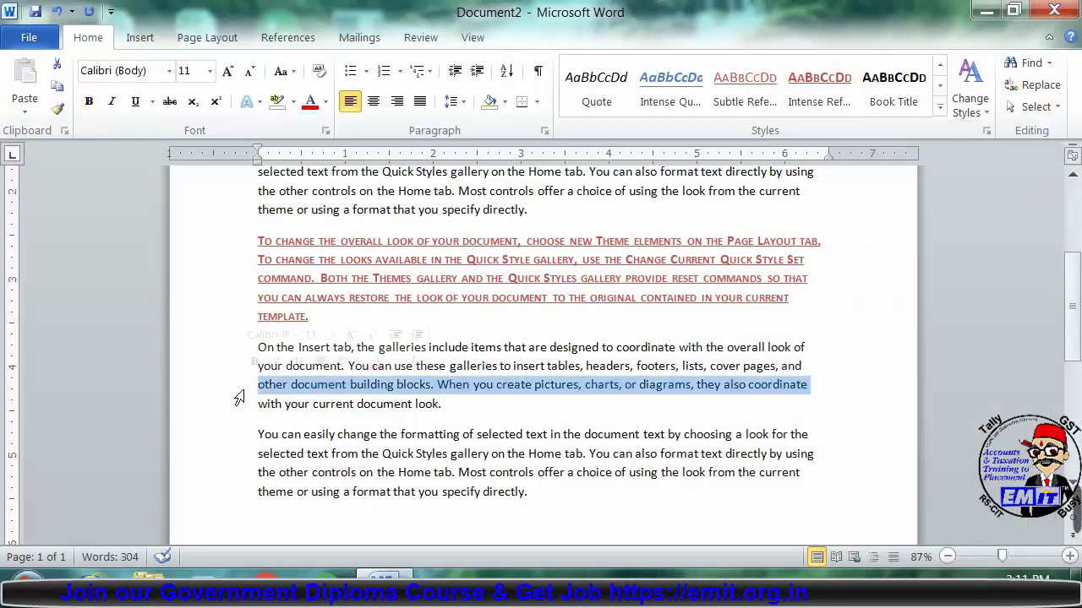
double_click(200, 372)
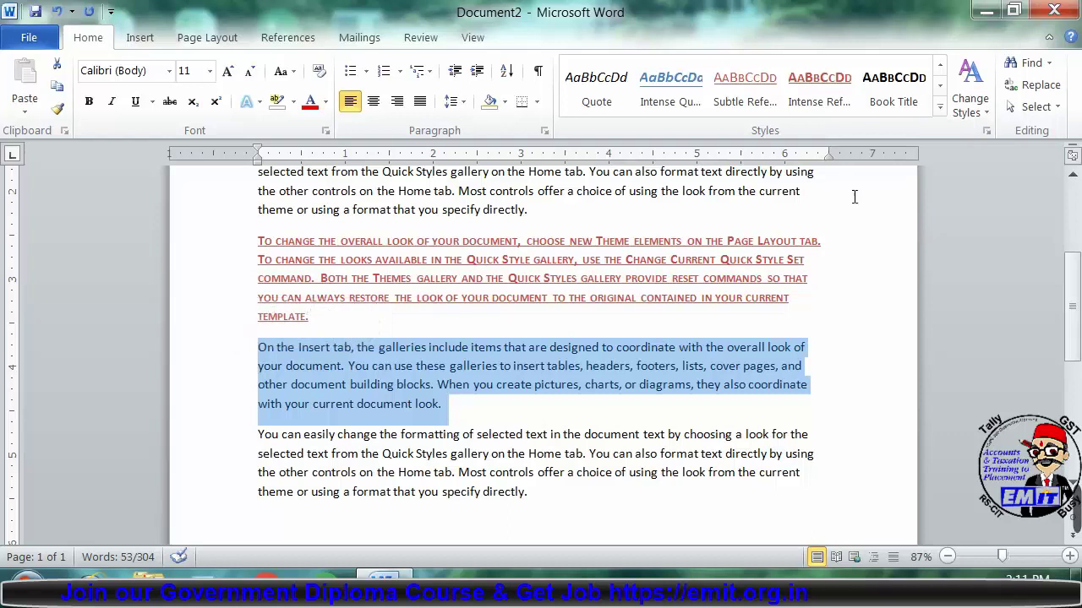
left_click(985, 131)
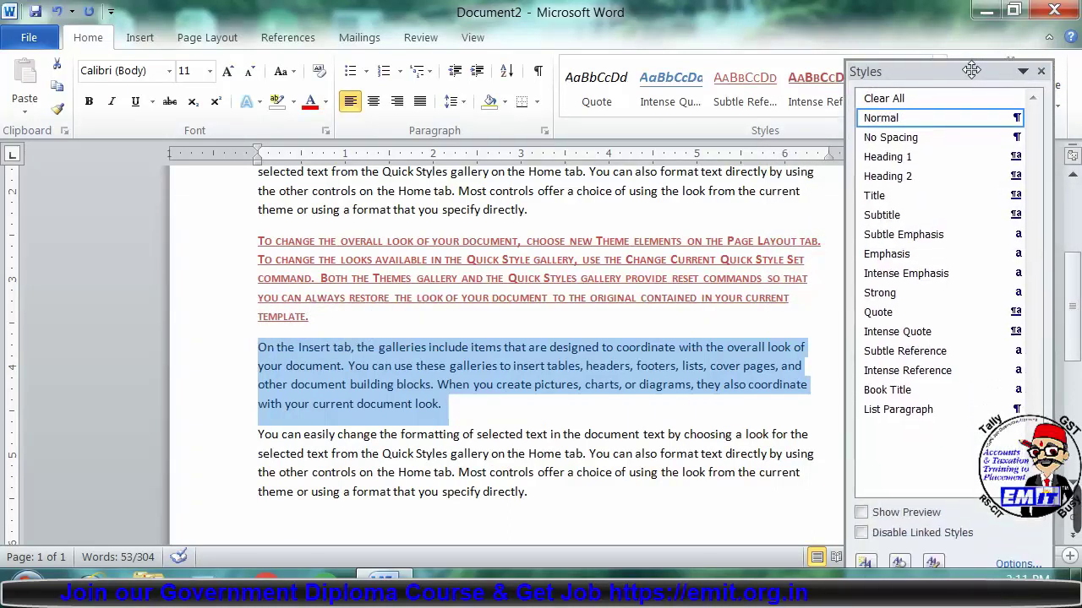
left_click(861, 545)
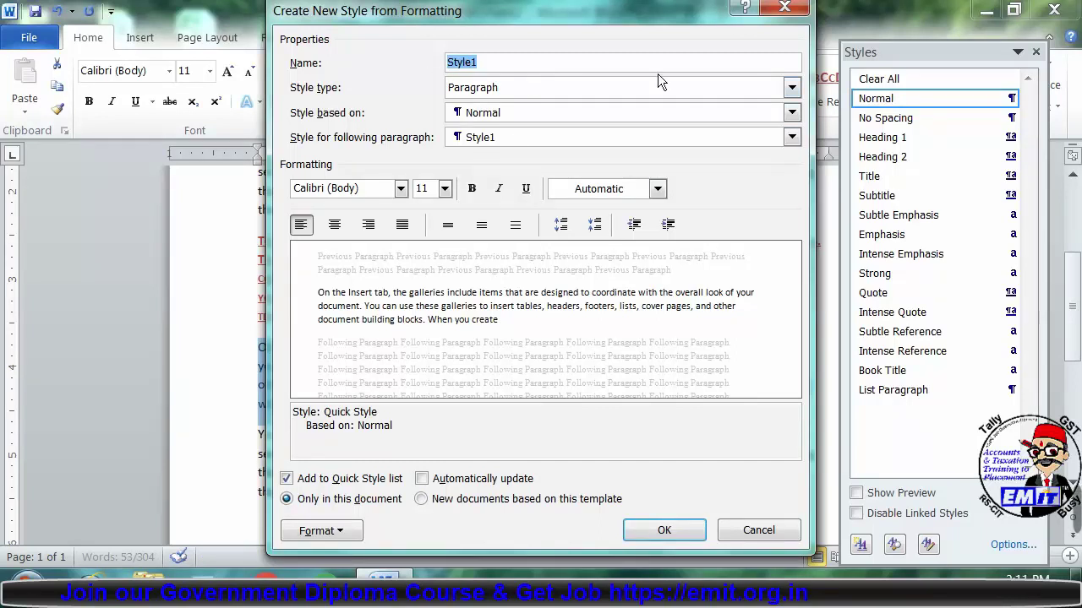
type("biswanath")
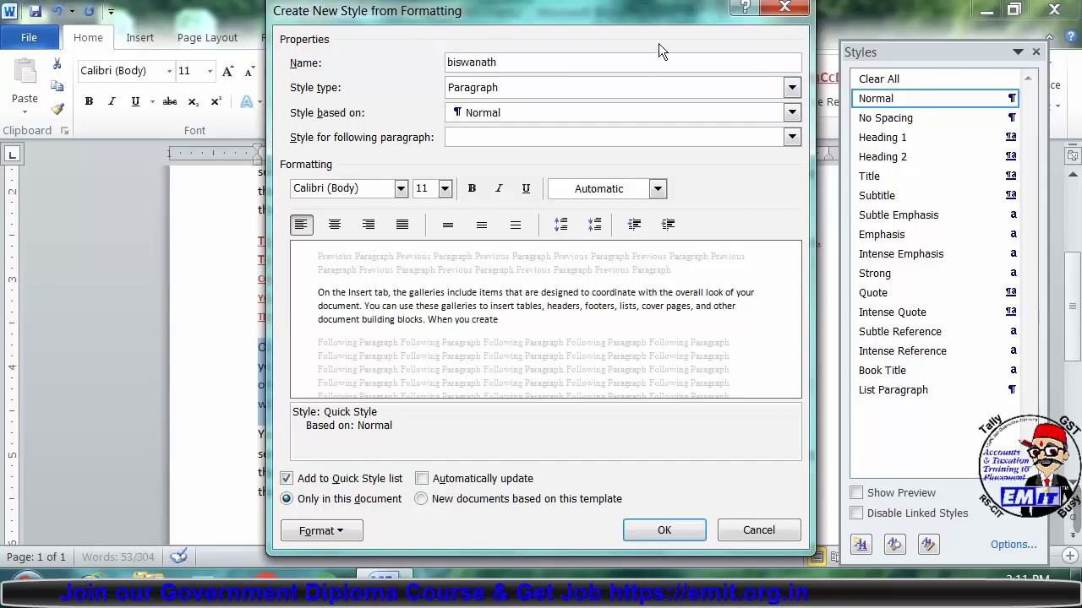
key("Tab")
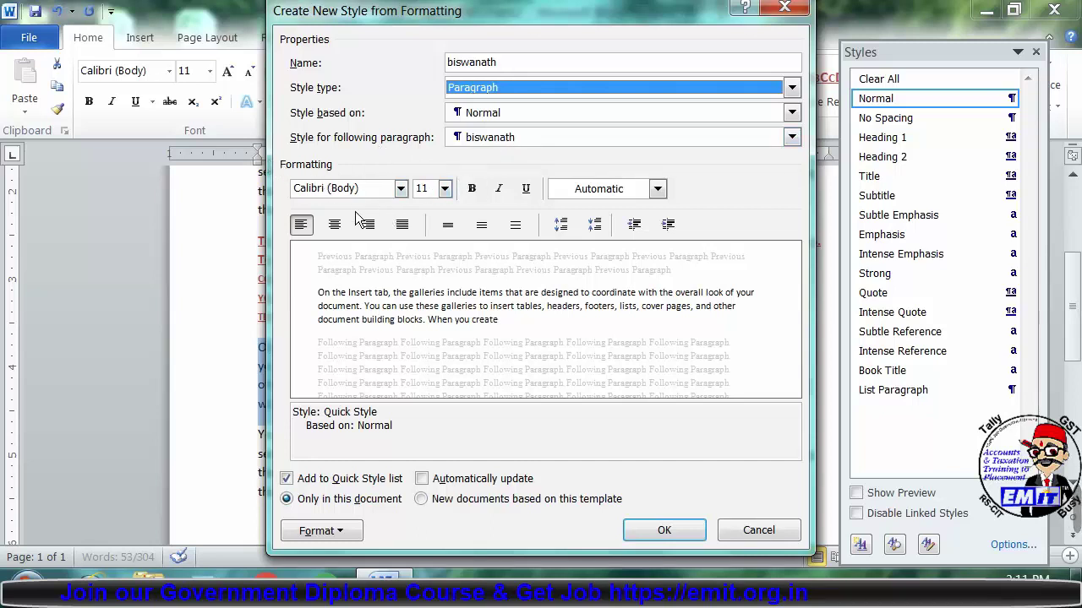
Set the new style's font to Batang.
left_click(396, 192)
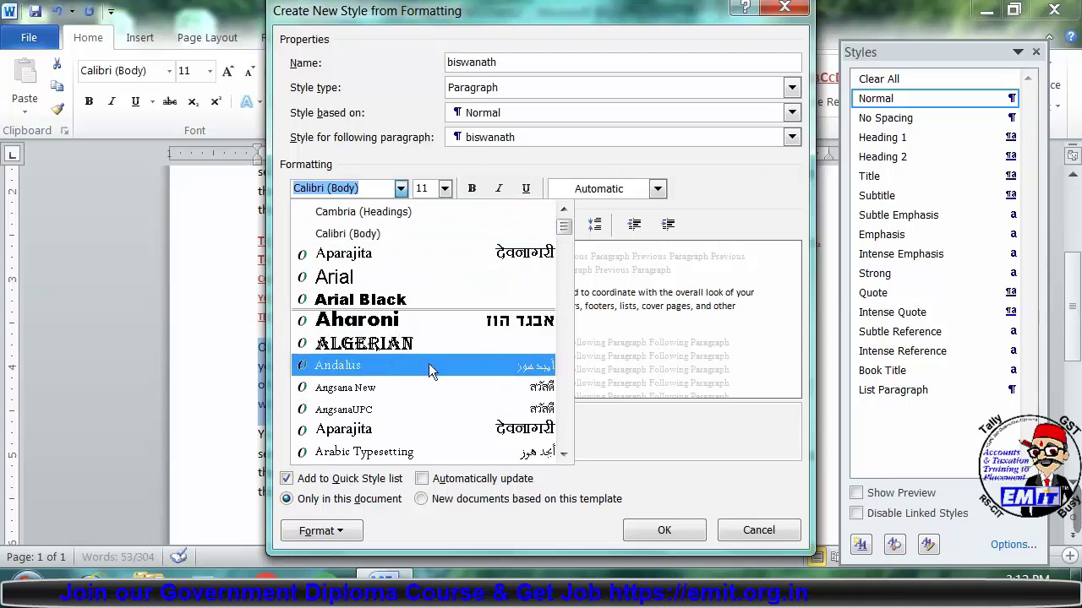
key("Down")
key("Down")
key("Down")
key("Down")
key("Down")
key("Down")
key("Down")
key("Down")
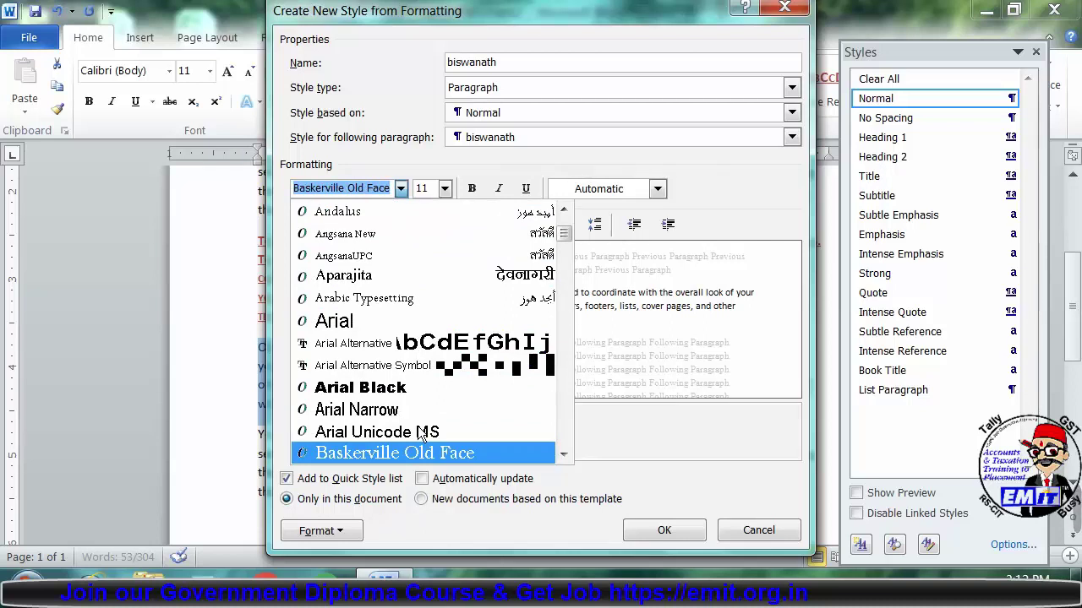
key("Down")
key("Down")
left_click(421, 432)
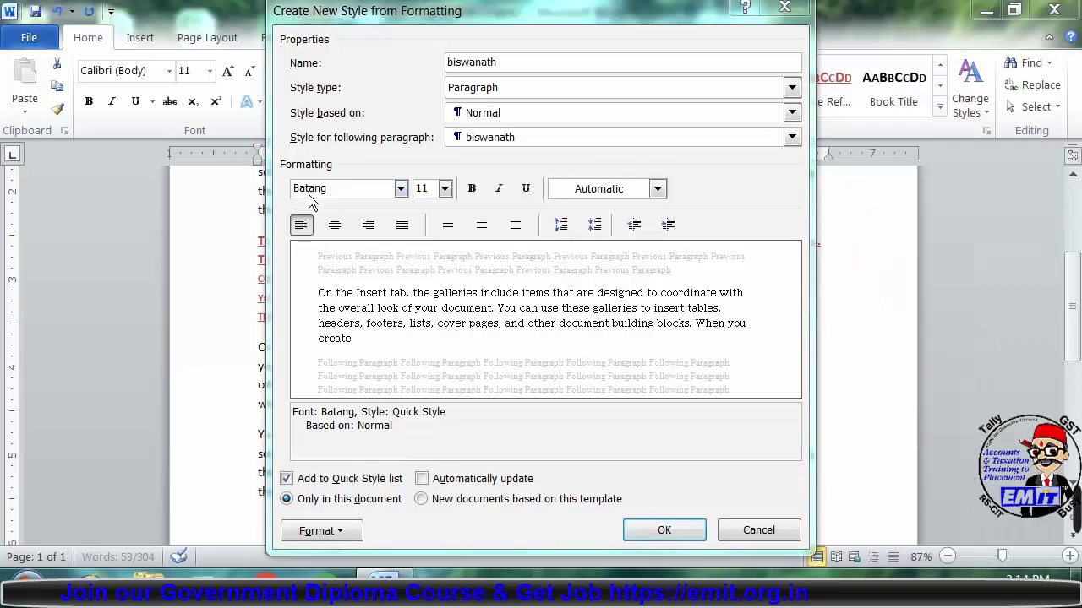
Set the new style's font size to 14 and make its text bold and italic.
left_click(442, 190)
left_click(443, 190)
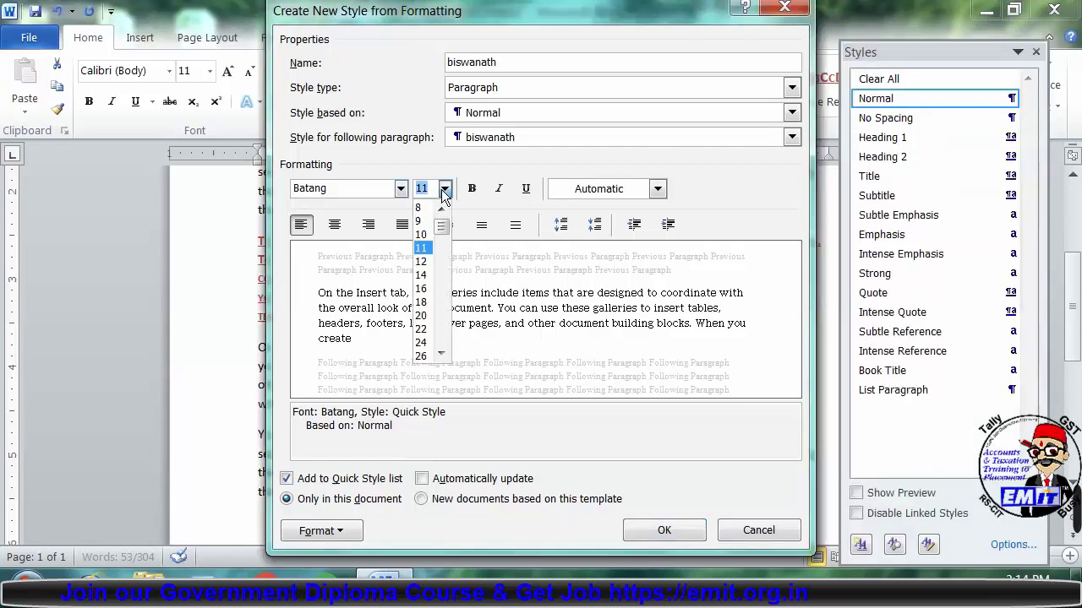
left_click(423, 276)
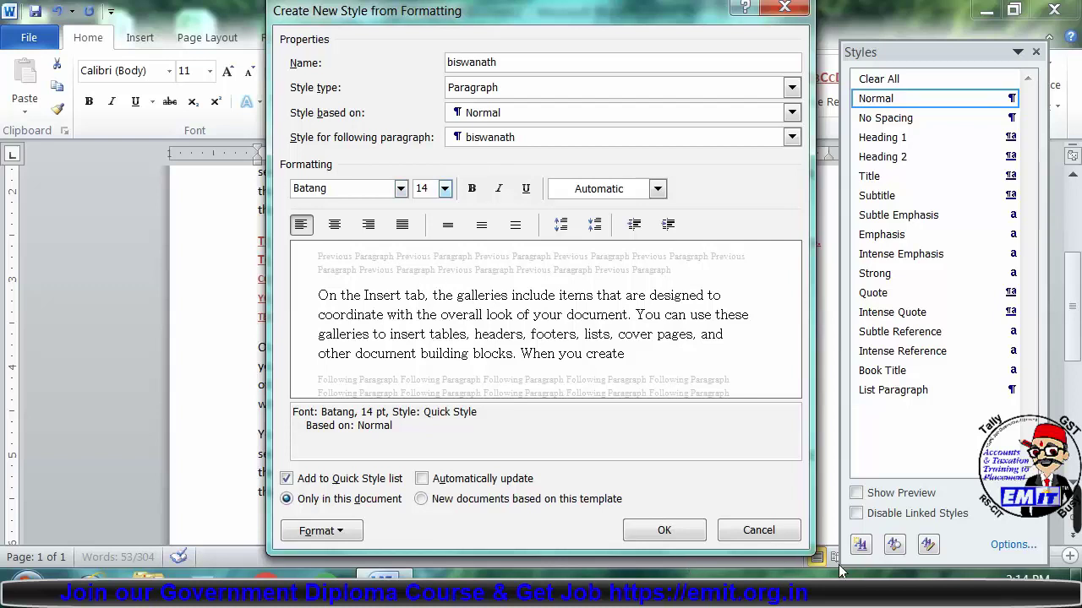
left_click(867, 581)
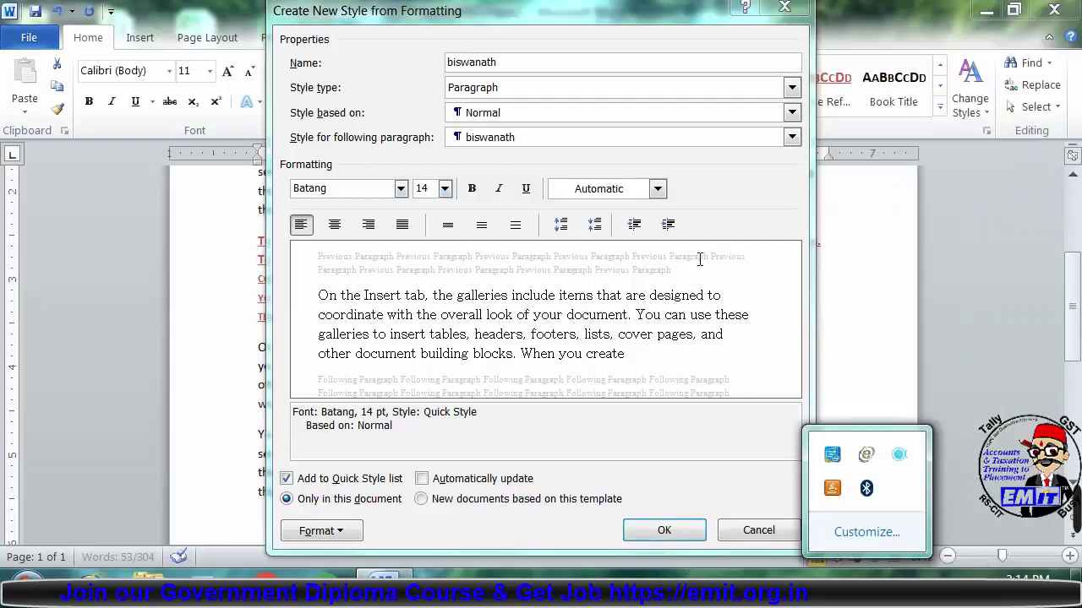
left_click(750, 183)
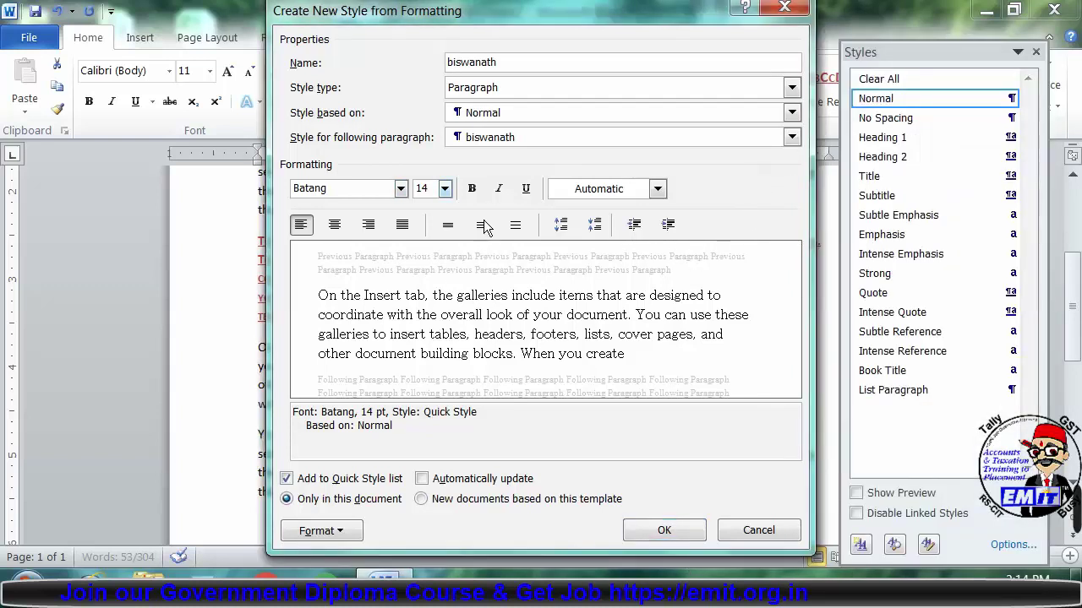
left_click(473, 193)
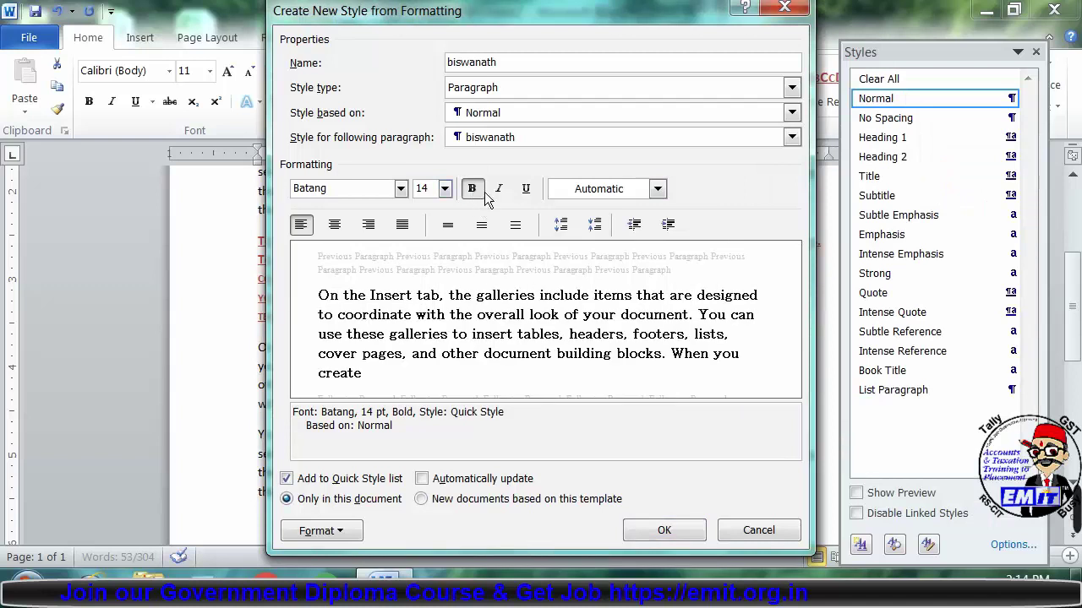
left_click(497, 193)
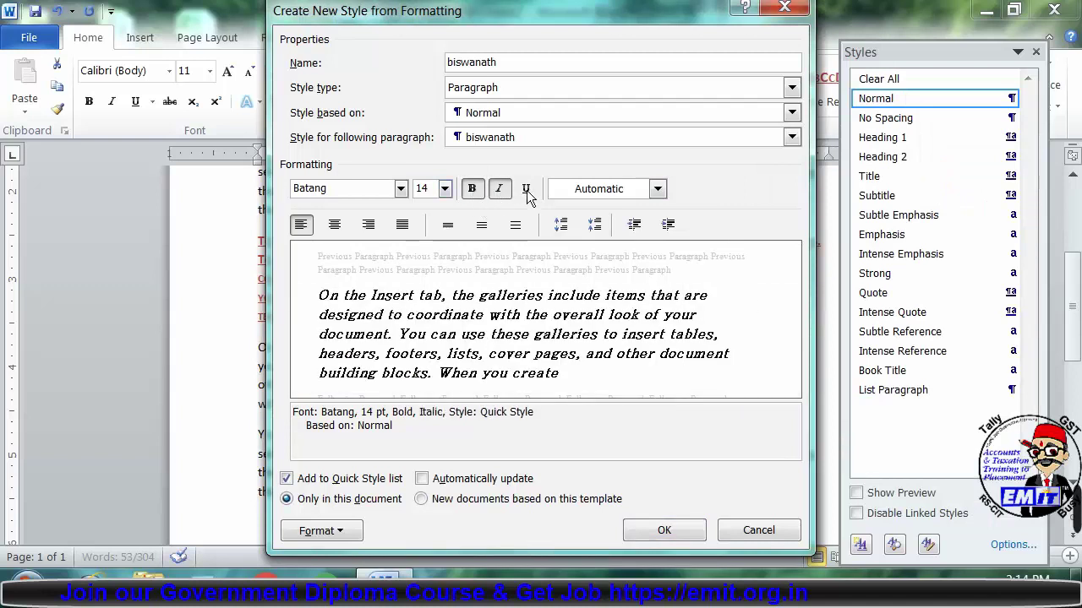
Set the new style's font colour to a lighter blue shade of Text 2 and its alignment to justified, without underline.
left_click(527, 190)
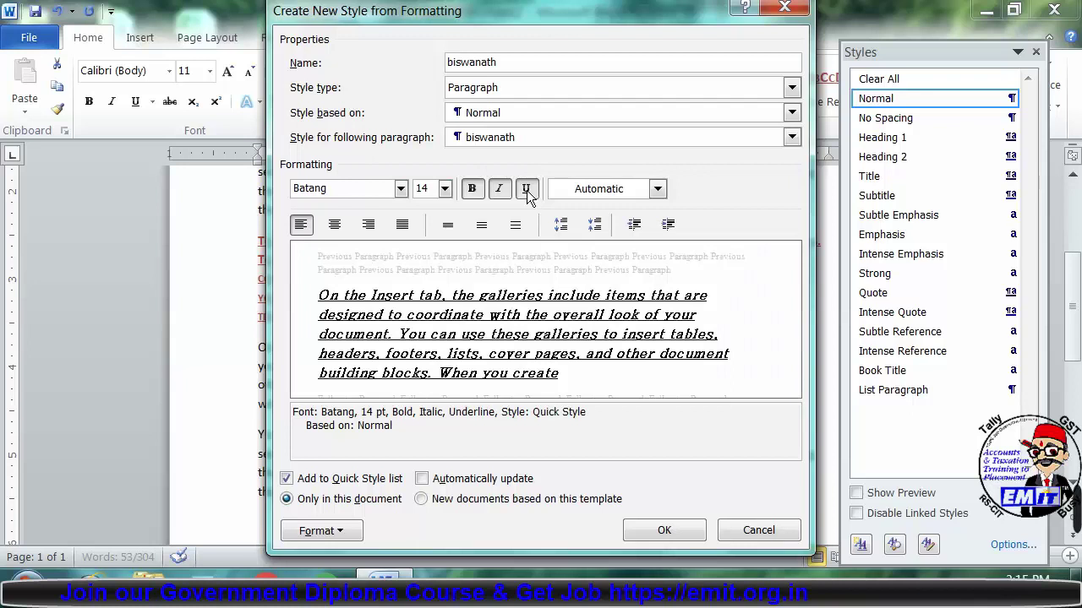
left_click(527, 190)
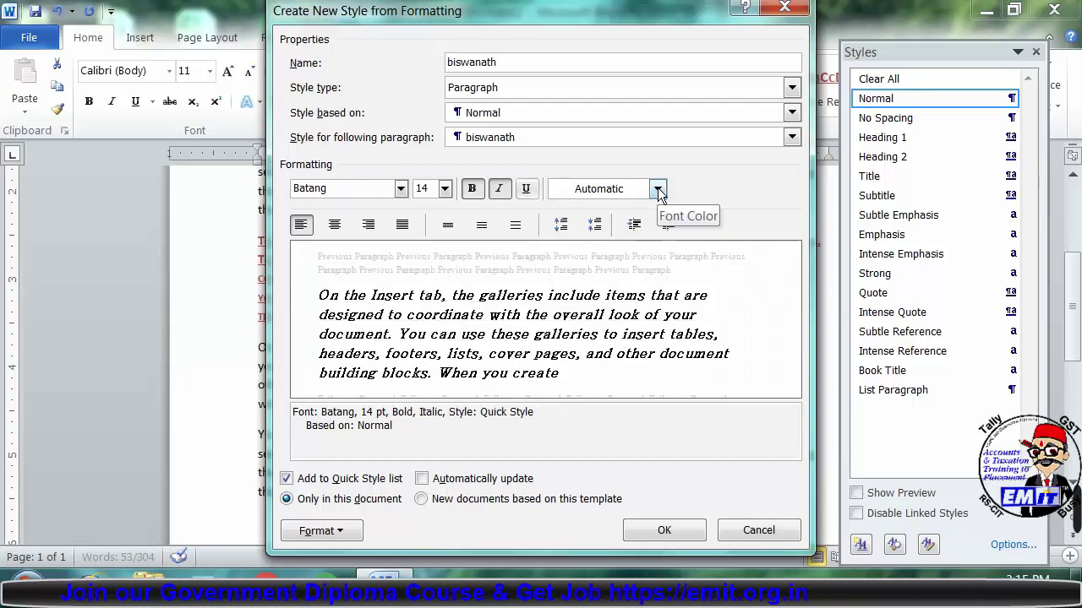
left_click(657, 188)
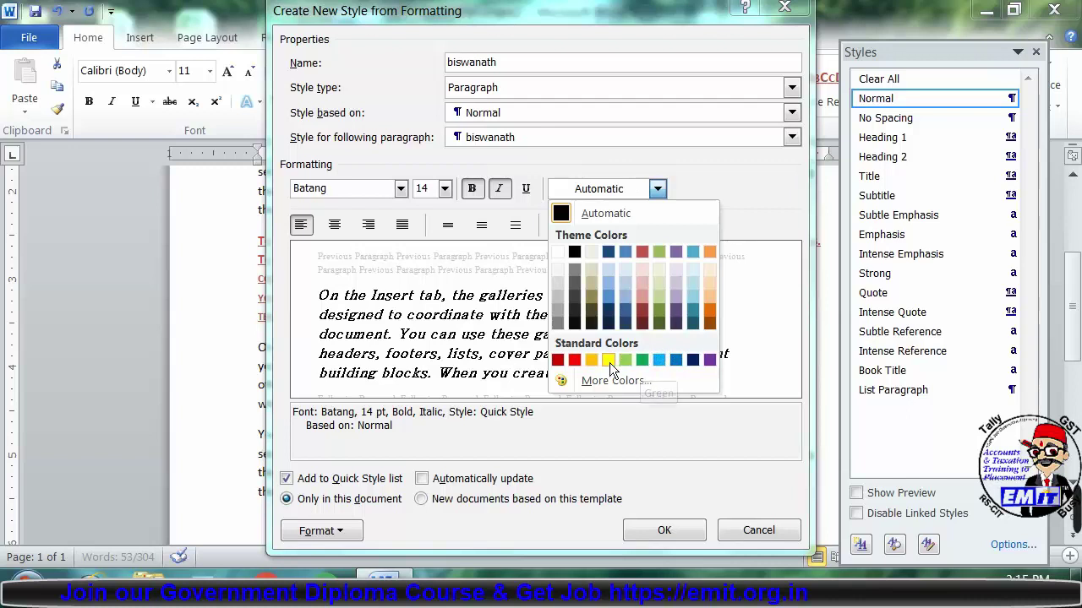
left_click(610, 296)
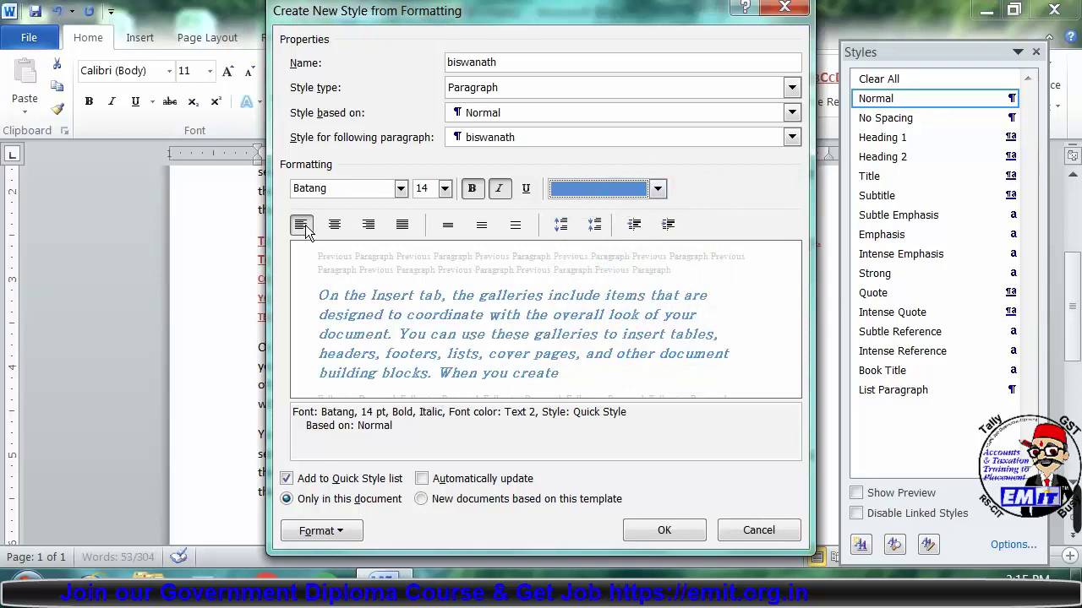
left_click(401, 225)
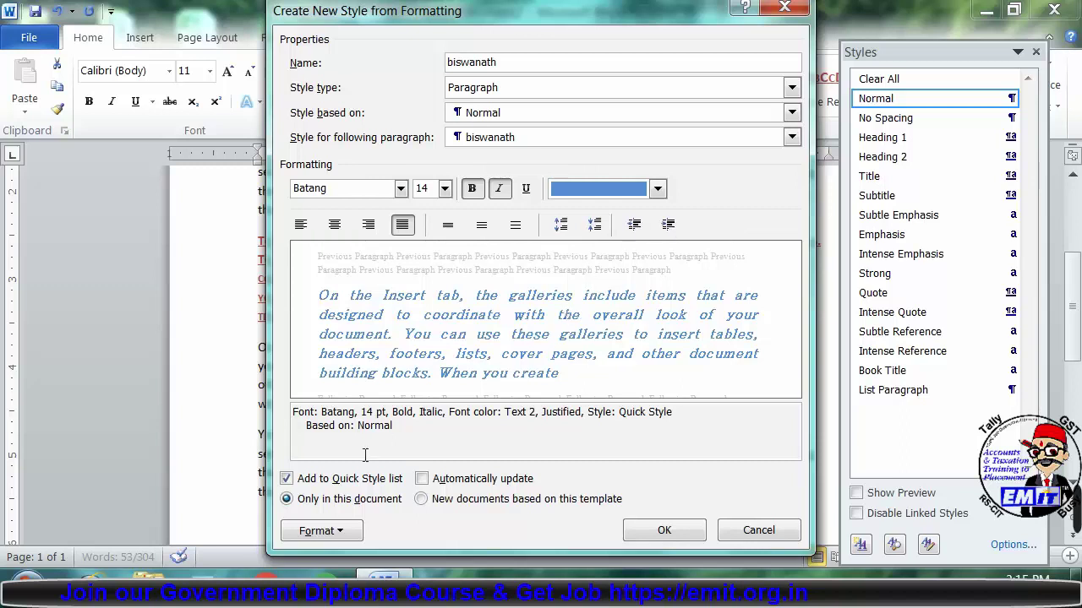
Add a ½ pt double-line box border around the paragraph to the new style.
left_click(341, 534)
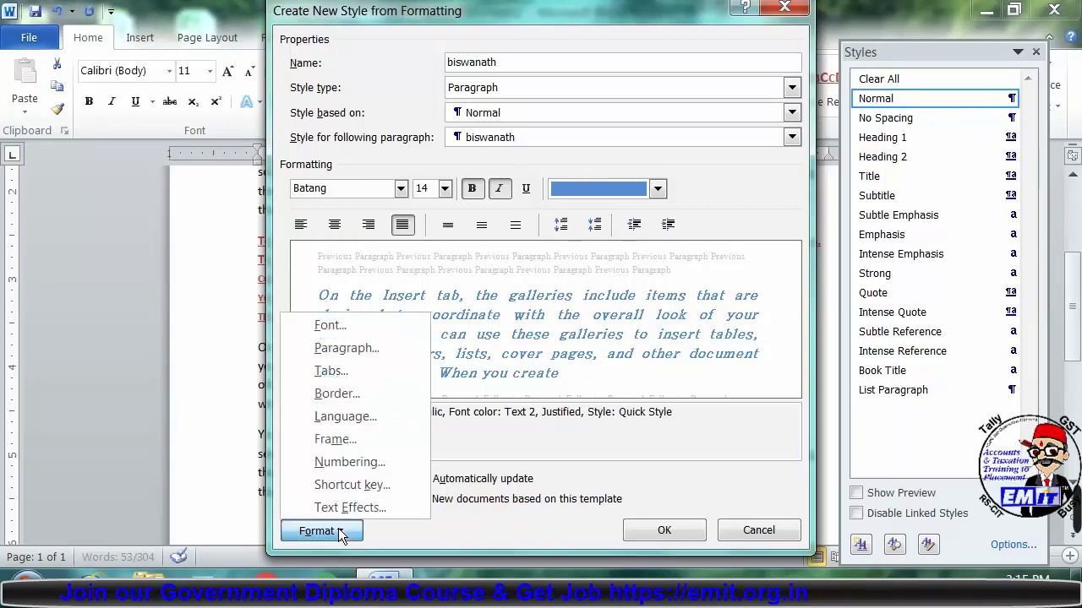
left_click(338, 322)
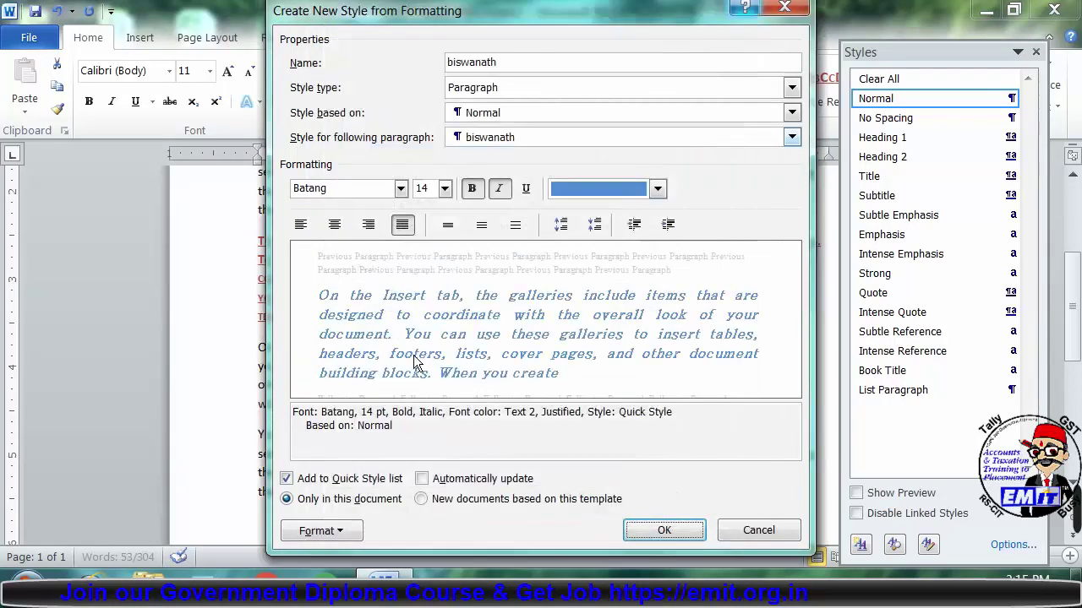
left_click(341, 529)
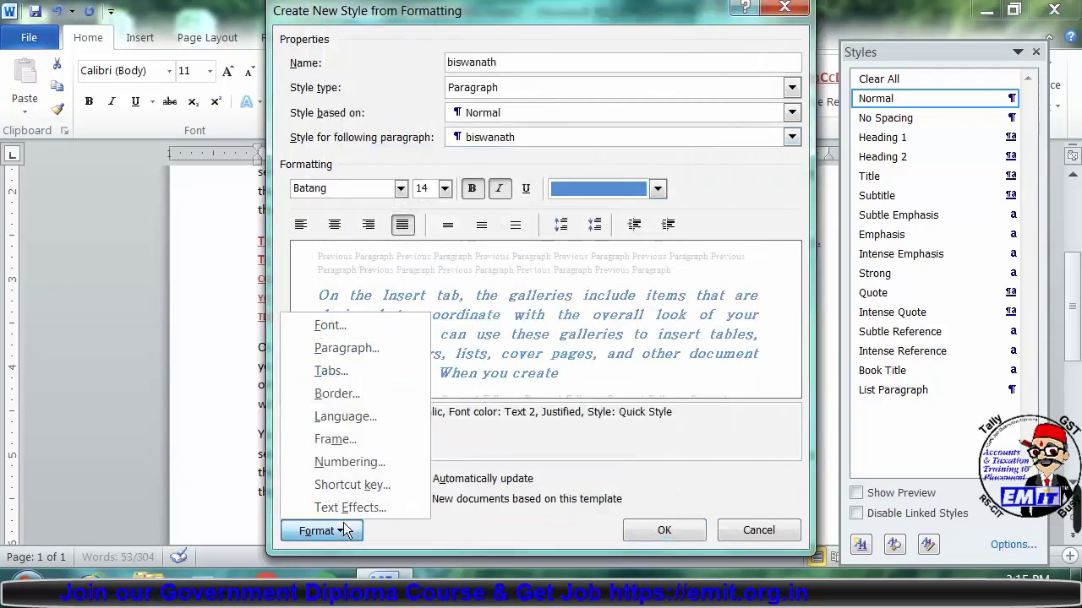
left_click(375, 395)
left_click(505, 244)
left_click(724, 289)
left_click(724, 290)
left_click(667, 215)
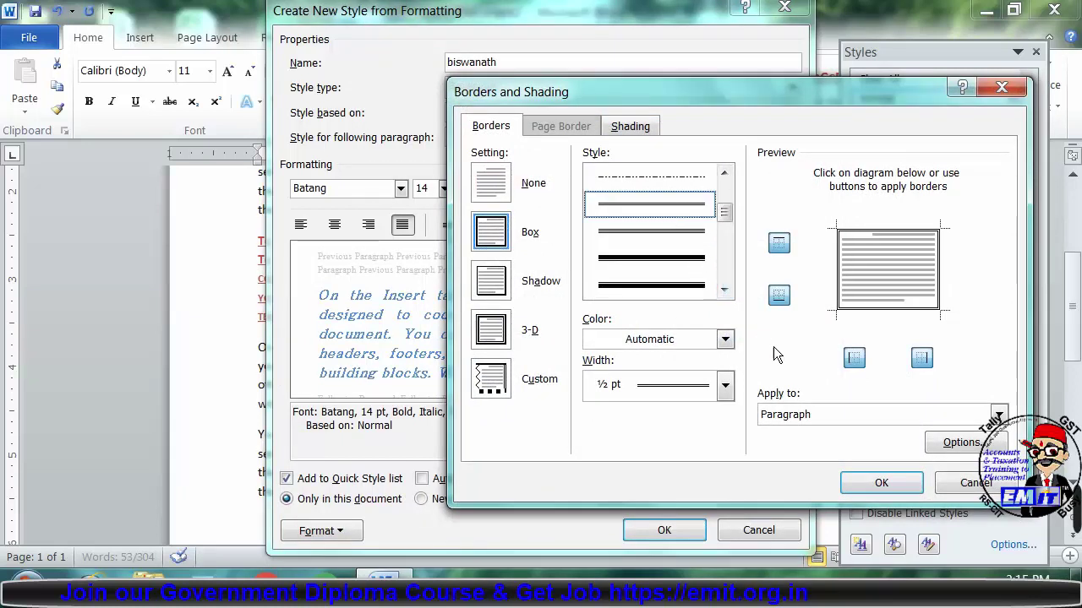
left_click(886, 480)
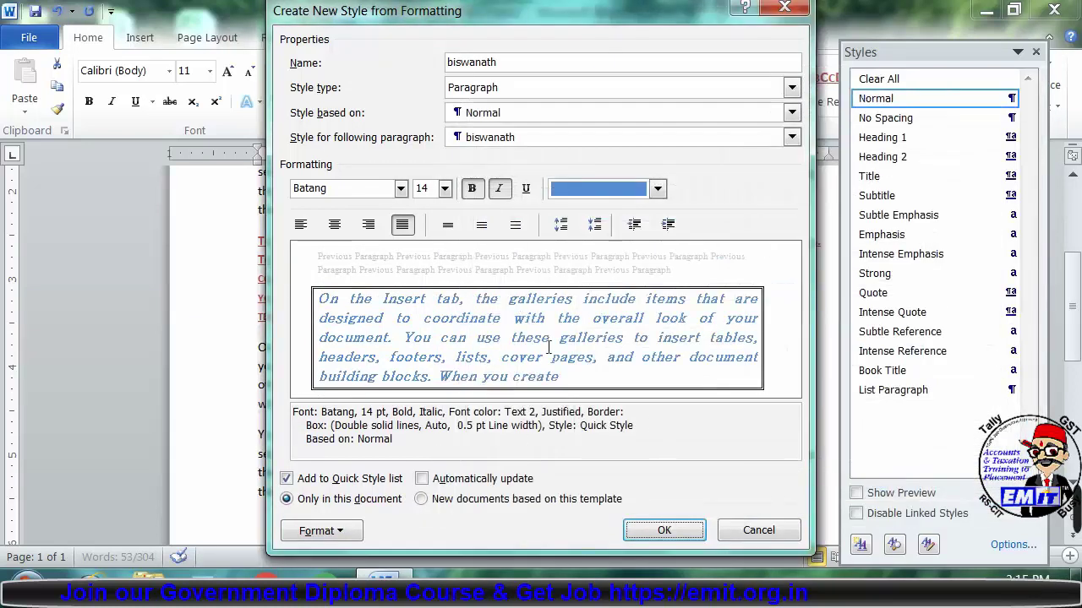
Assign the shortcut Alt+Ctrl+Shift+J to the new style, saving the change in Normal.dotm.
left_click(321, 531)
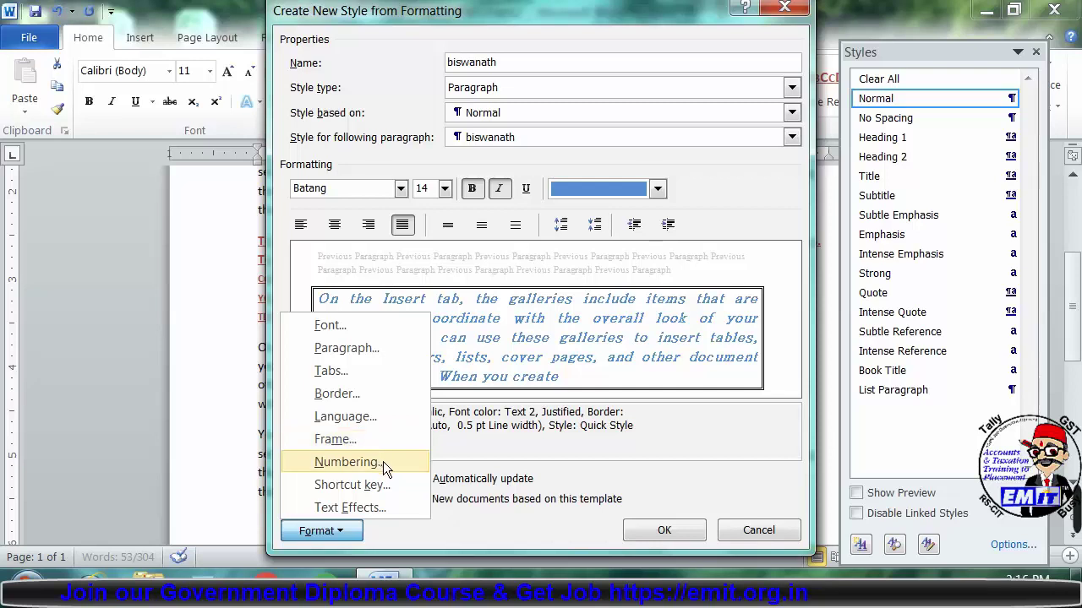
left_click(376, 483)
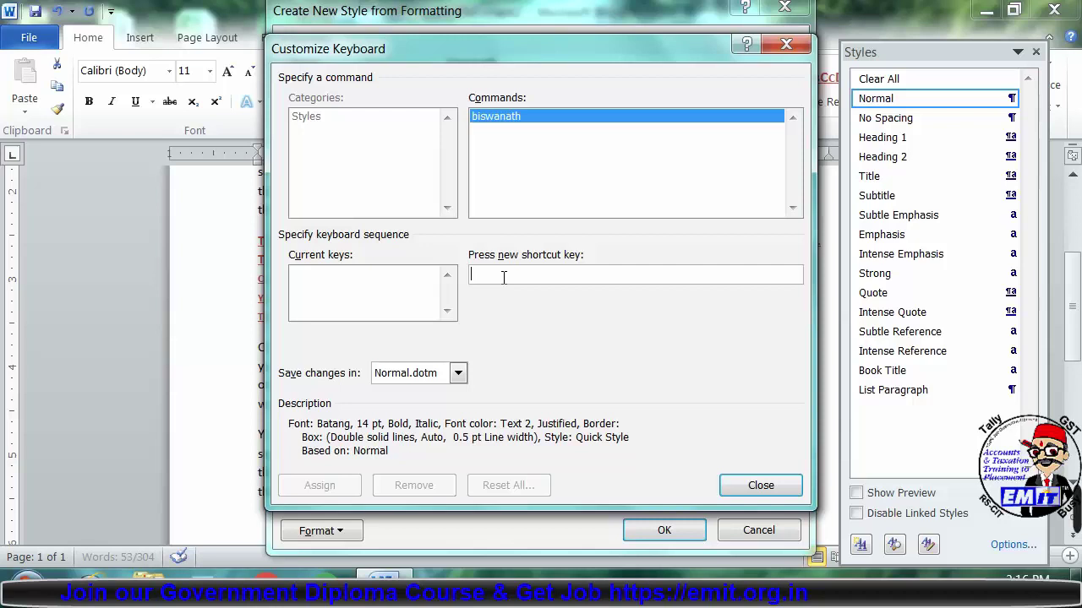
key("ctrl+c")
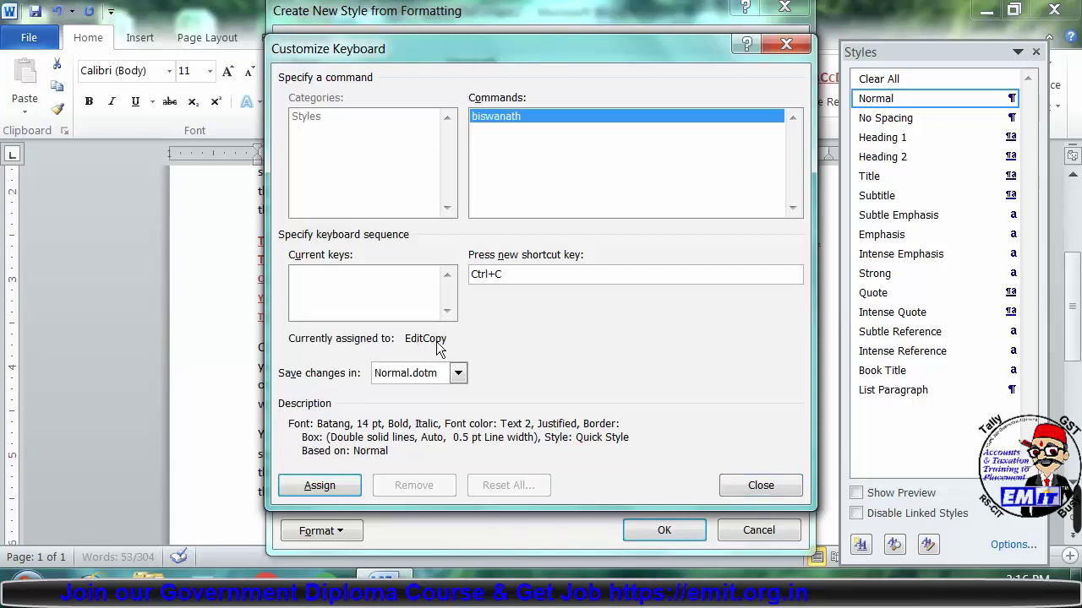
key("BackSpace")
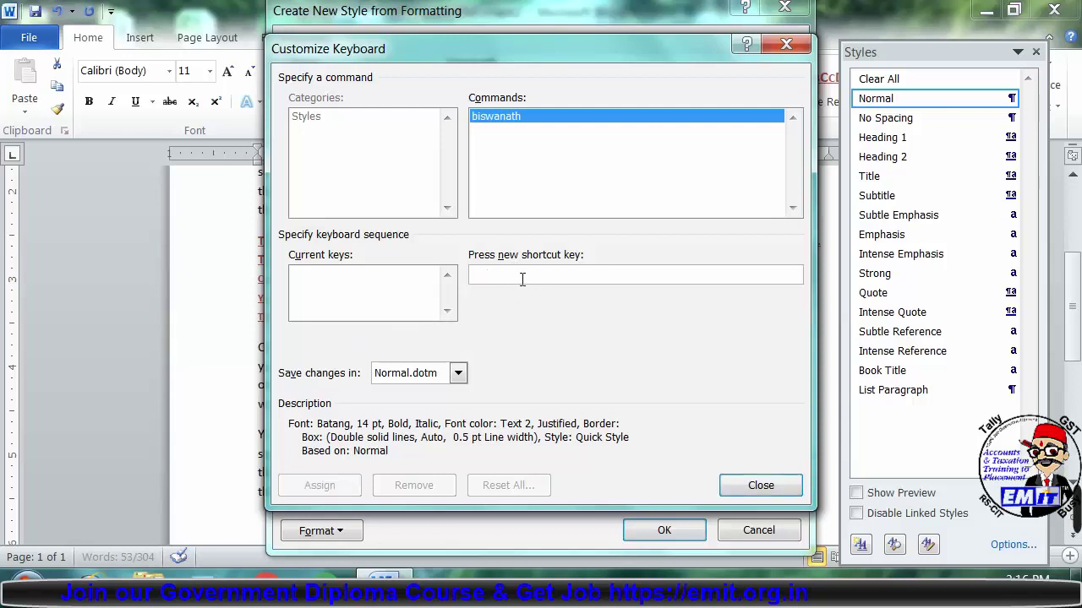
key("ctrl+alt+shift+j")
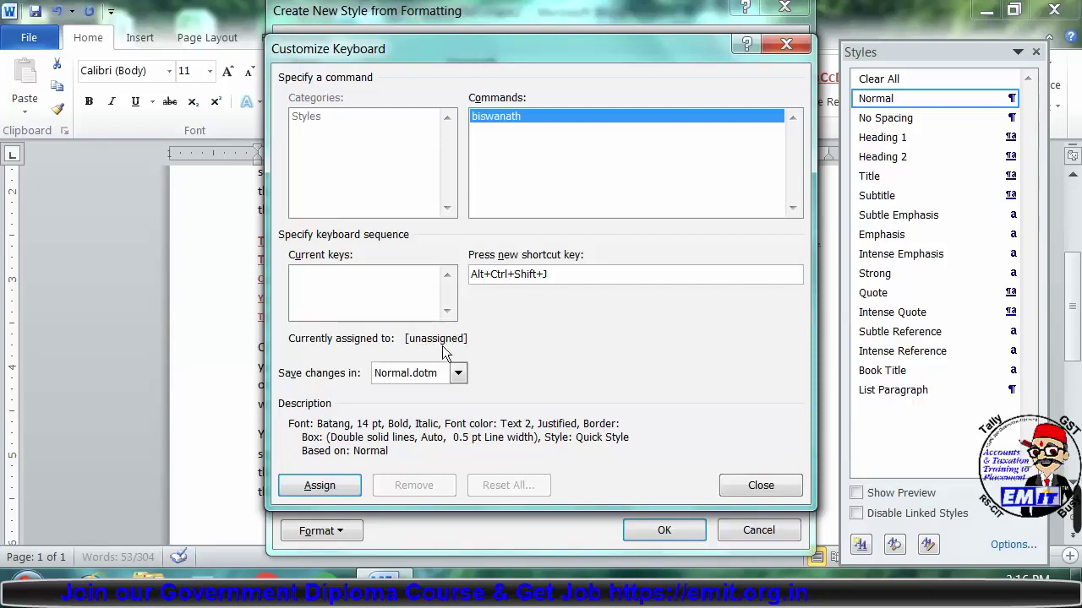
left_click(306, 490)
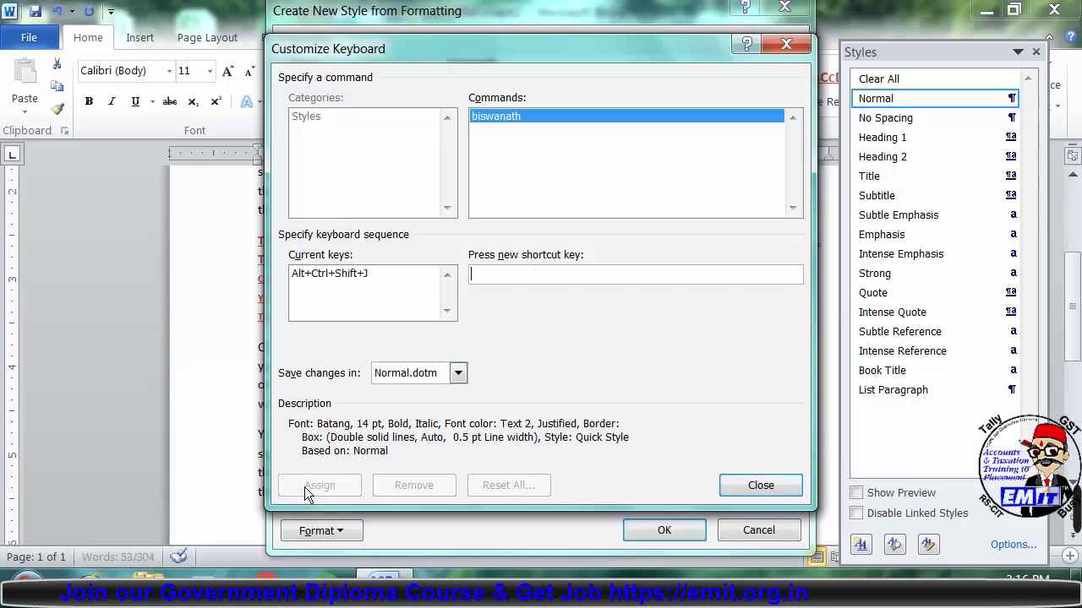
left_click(732, 495)
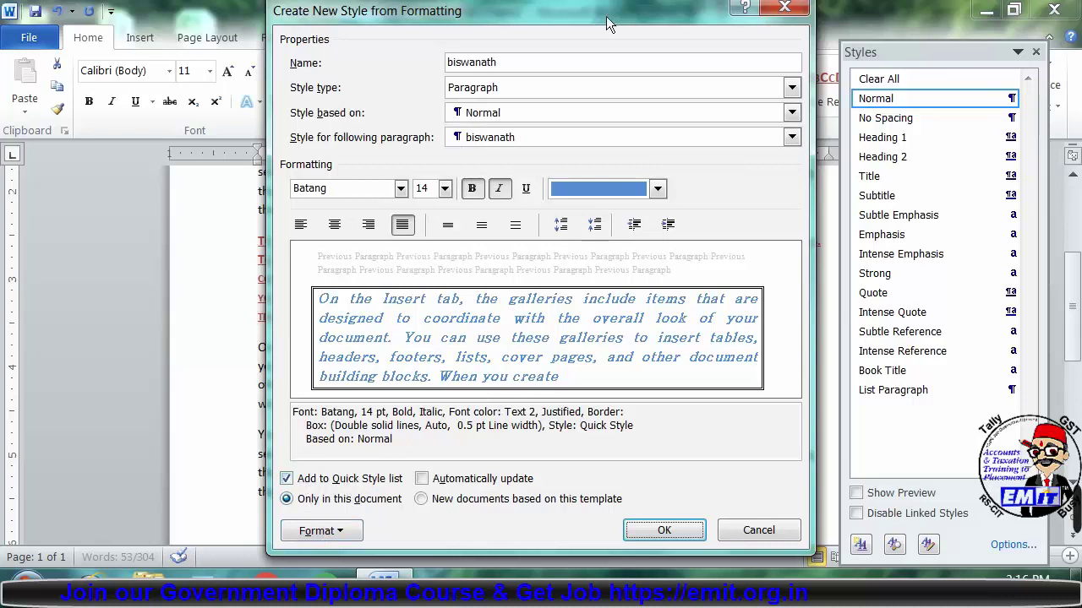
Make the style available in new documents based on this template and finish creating it.
left_click_drag(606, 16, 567, 7)
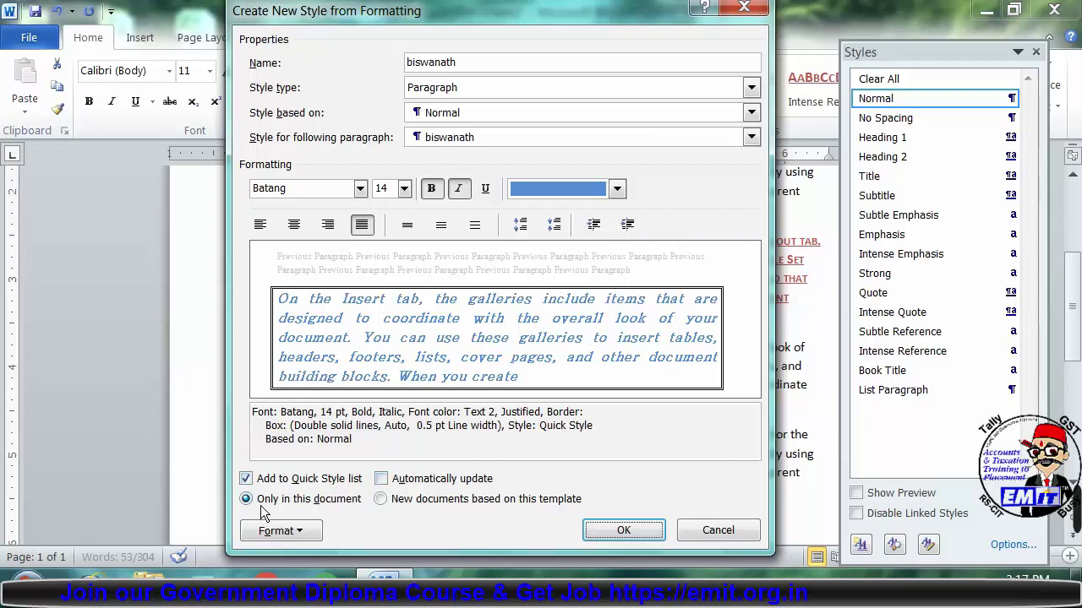
left_click(391, 500)
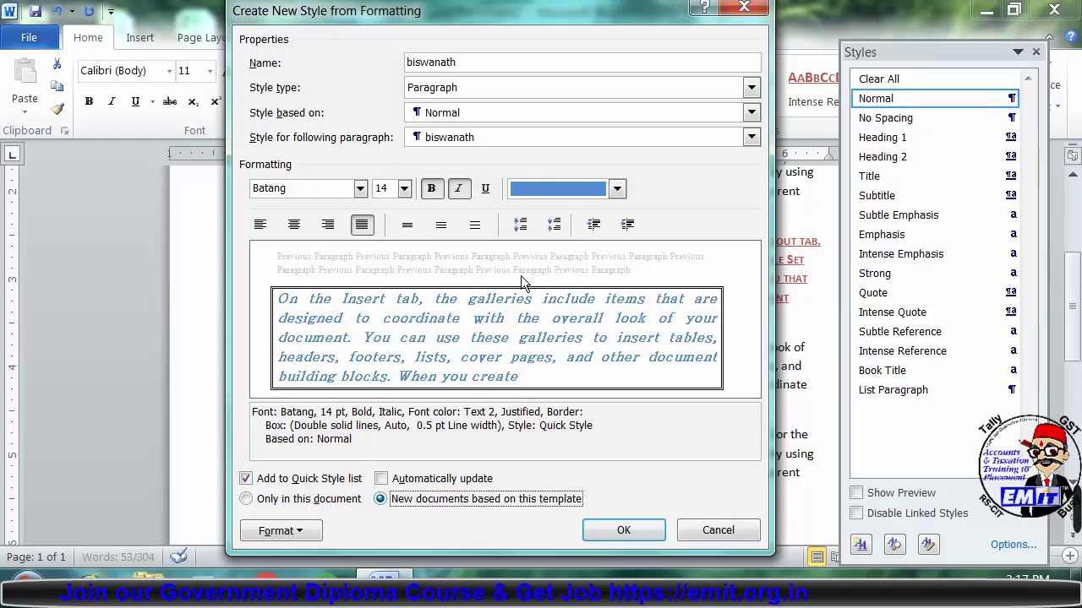
left_click(621, 534)
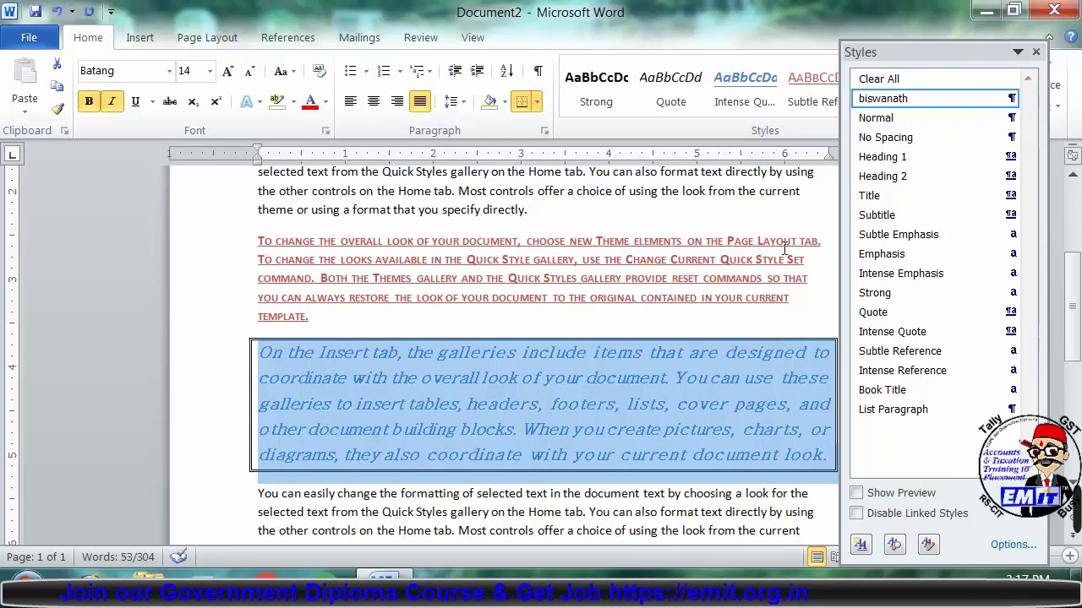
mouse_move(924, 103)
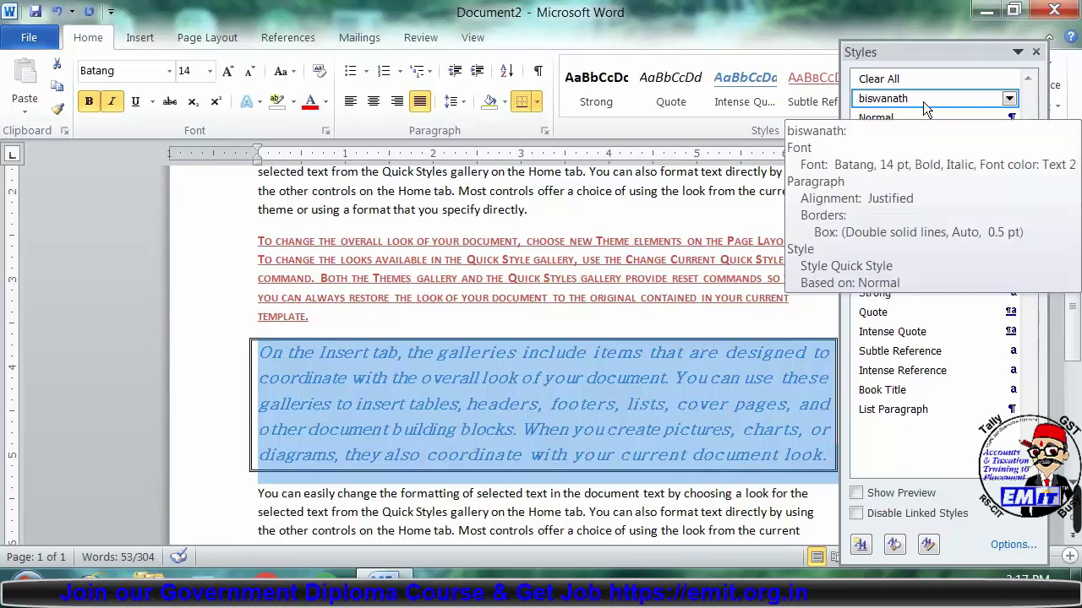
left_click(1036, 51)
Apply the new custom style to the second paragraph, starting "You can easily change the formatting".
scroll(541, 355, "up", 3)
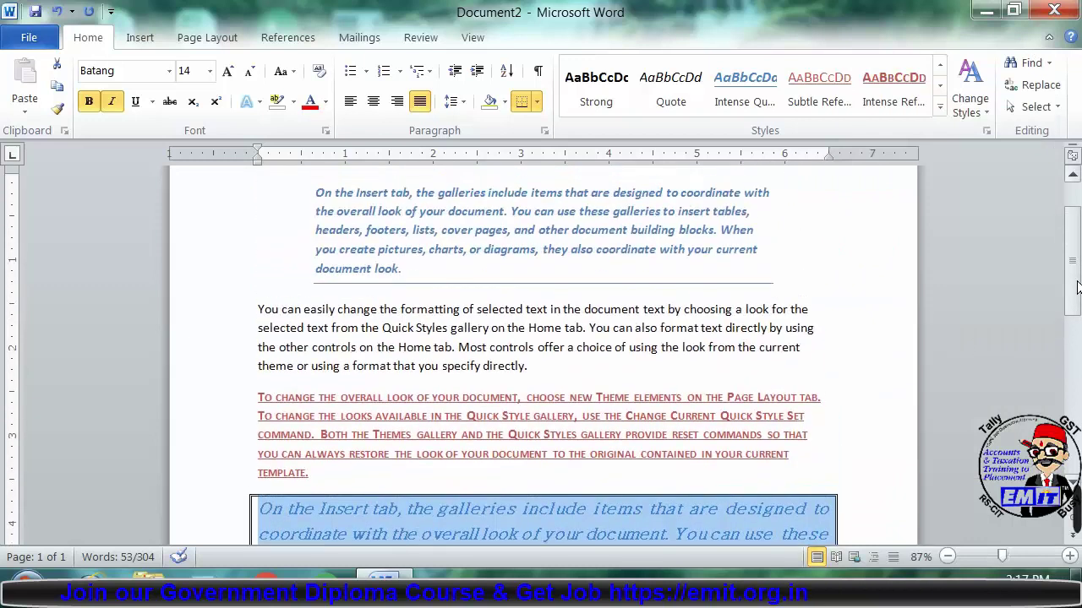
double_click(234, 329)
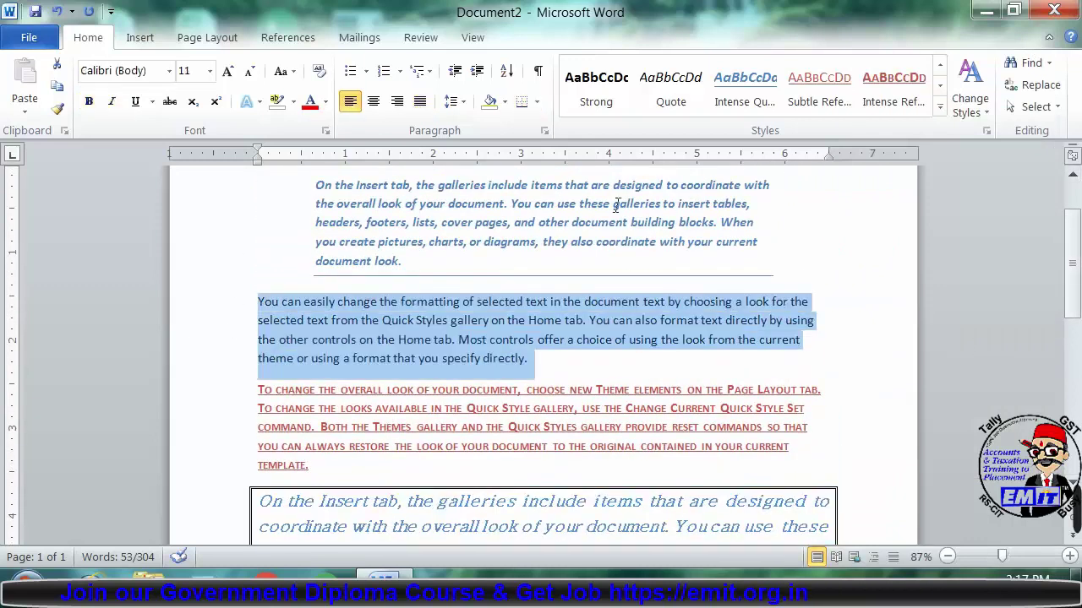
left_click(940, 104)
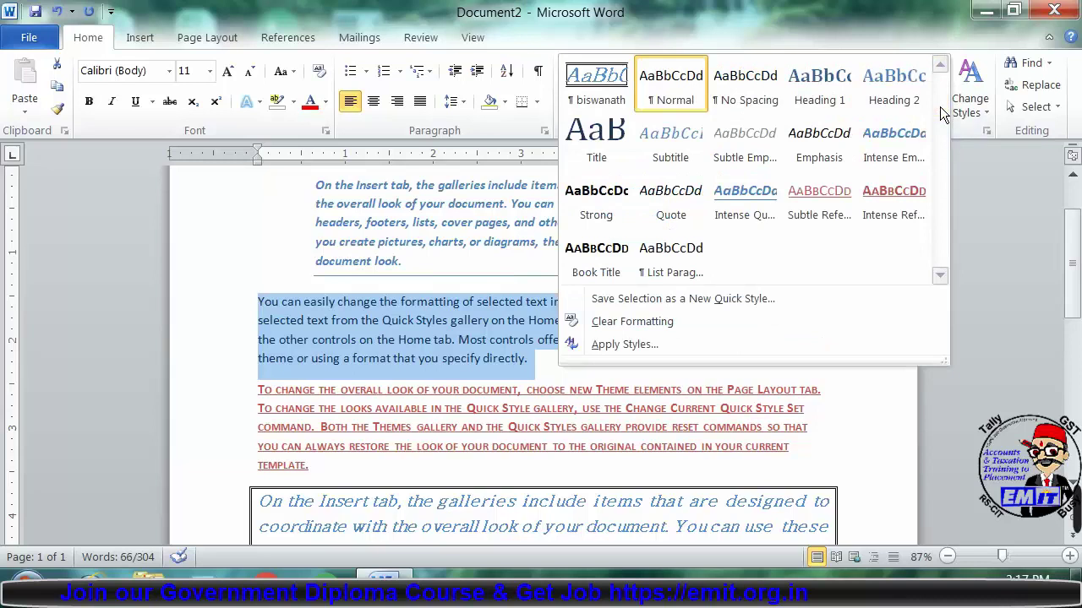
left_click(592, 102)
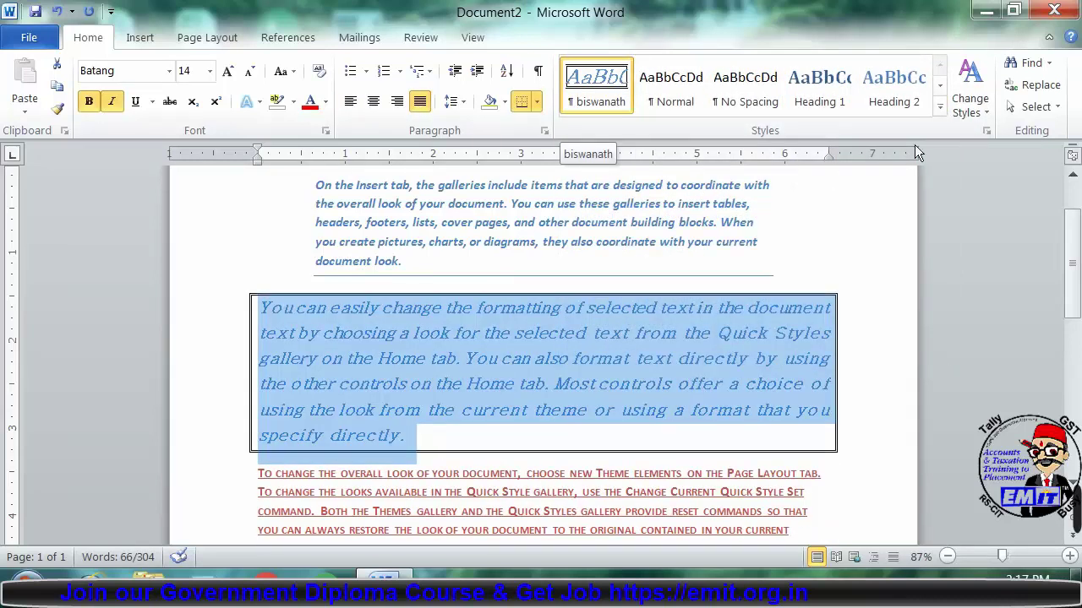
Examine the custom style's Modify Style settings and its delete and gallery removal options without changing anything.
left_click(986, 130)
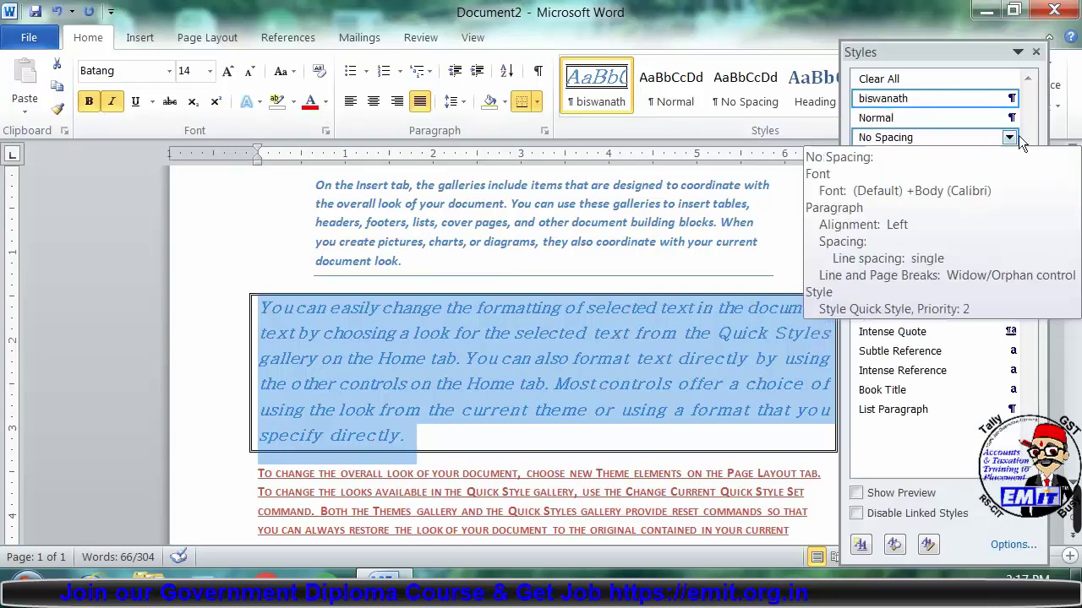
mouse_move(912, 100)
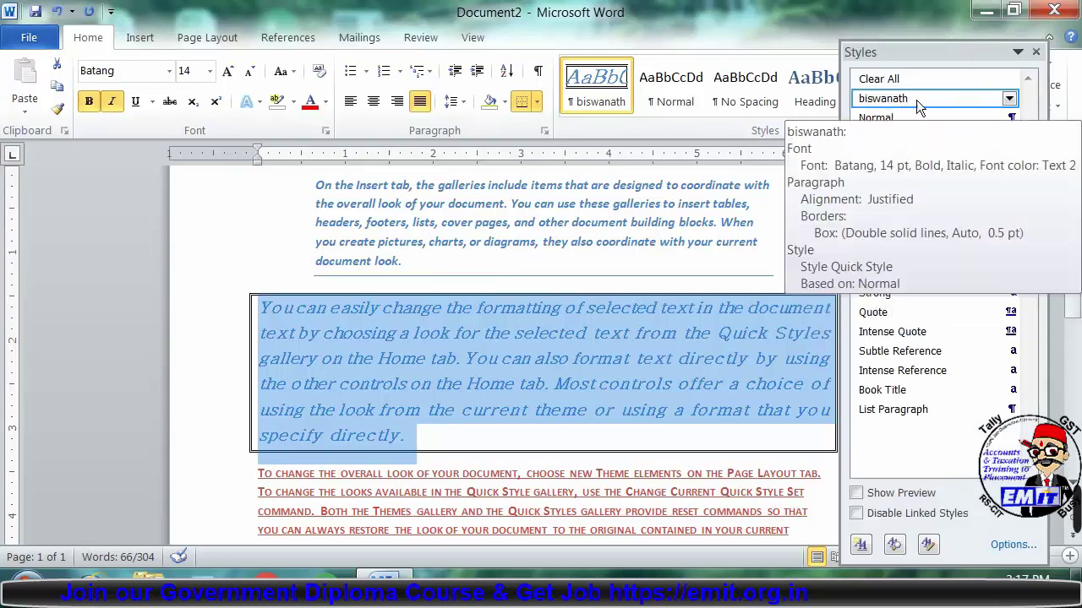
left_click(1009, 99)
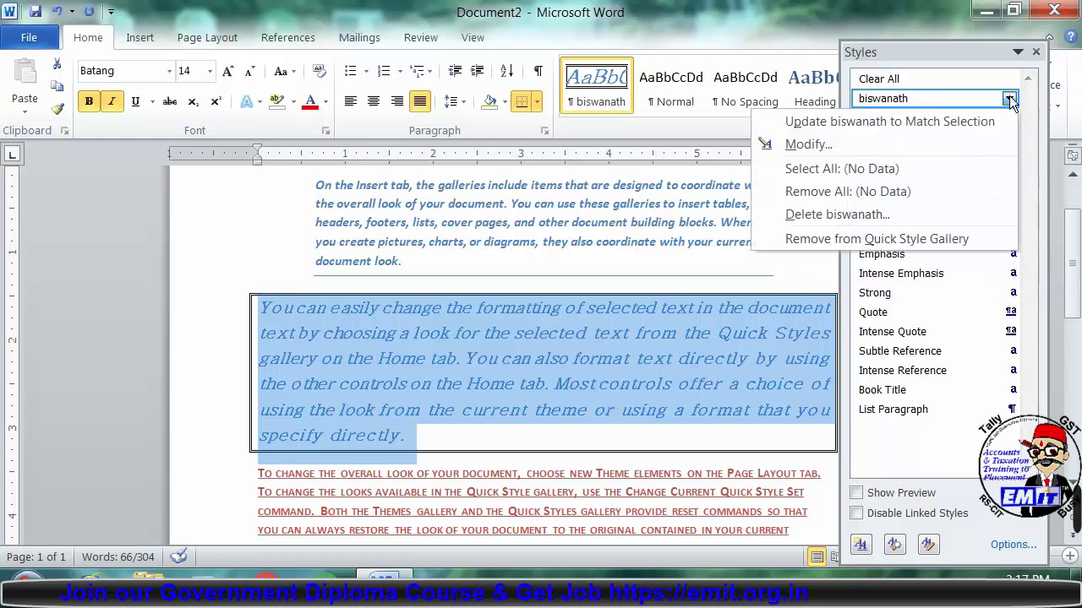
left_click(879, 143)
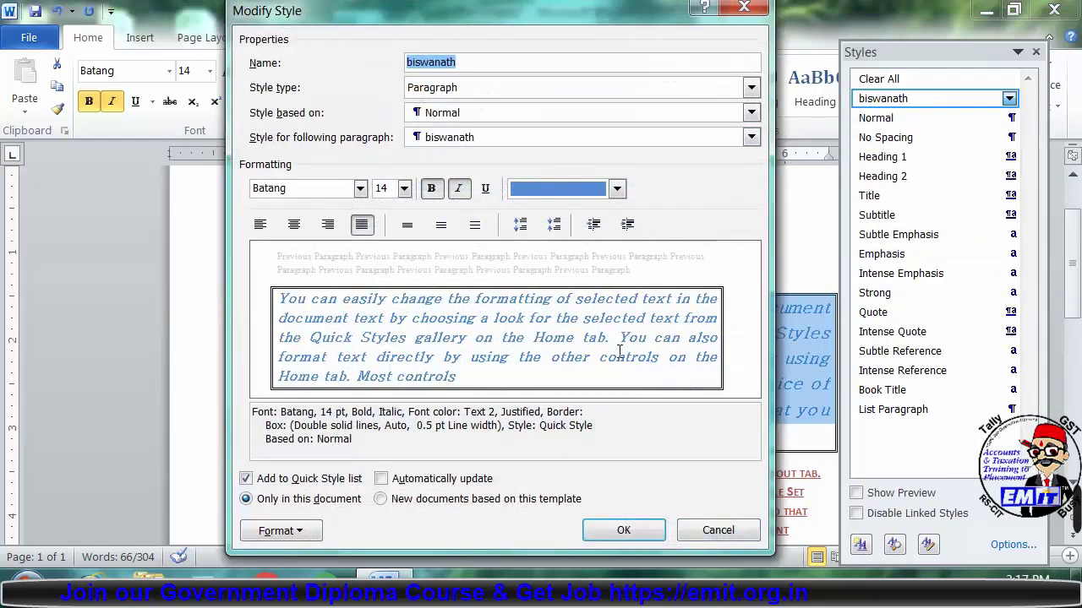
left_click(744, 10)
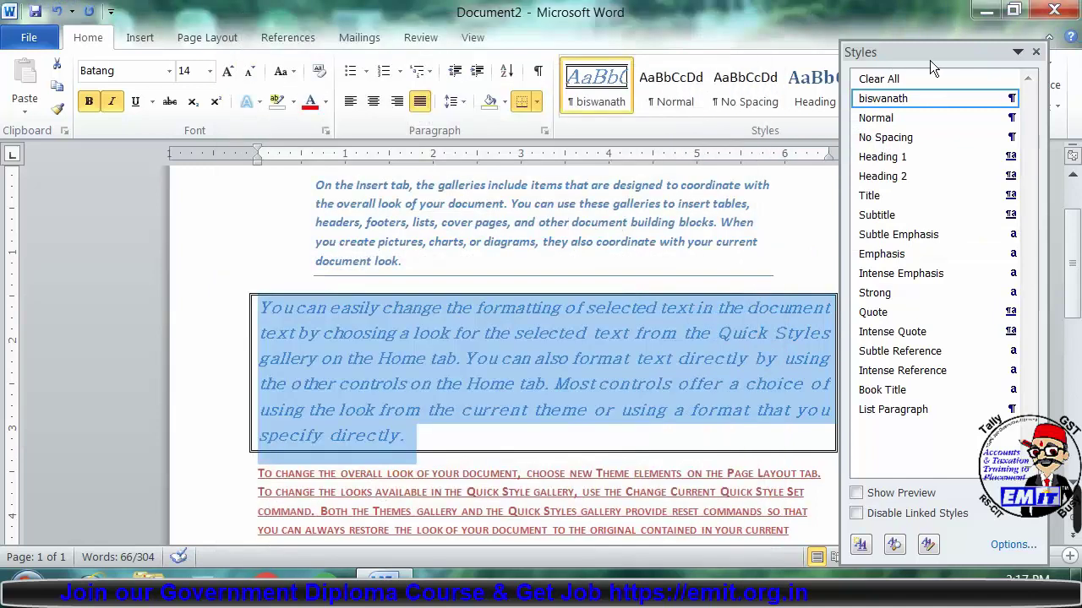
left_click(1008, 100)
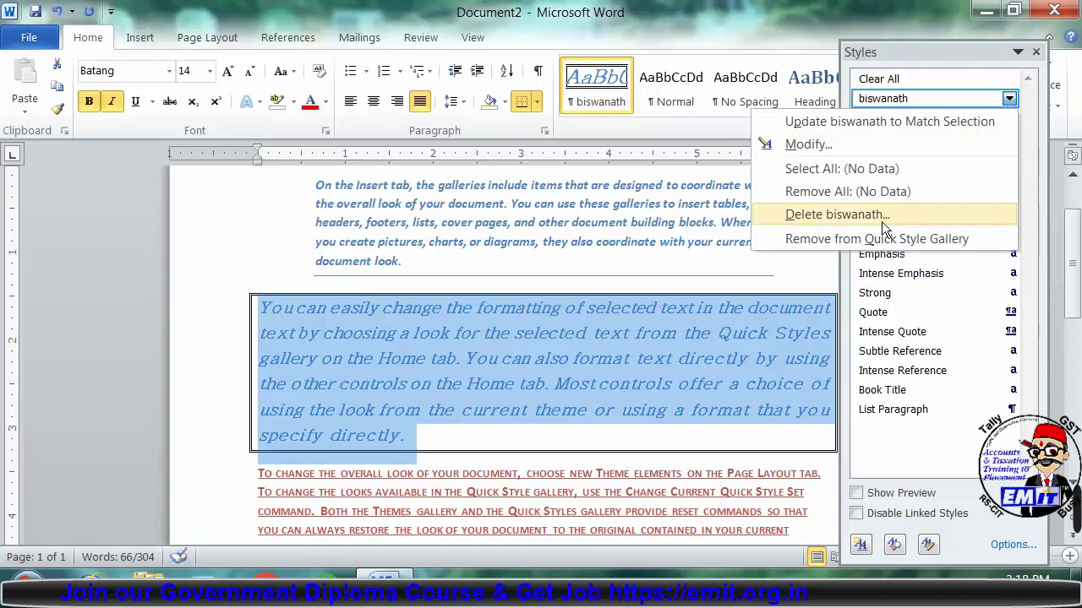
left_click(712, 354)
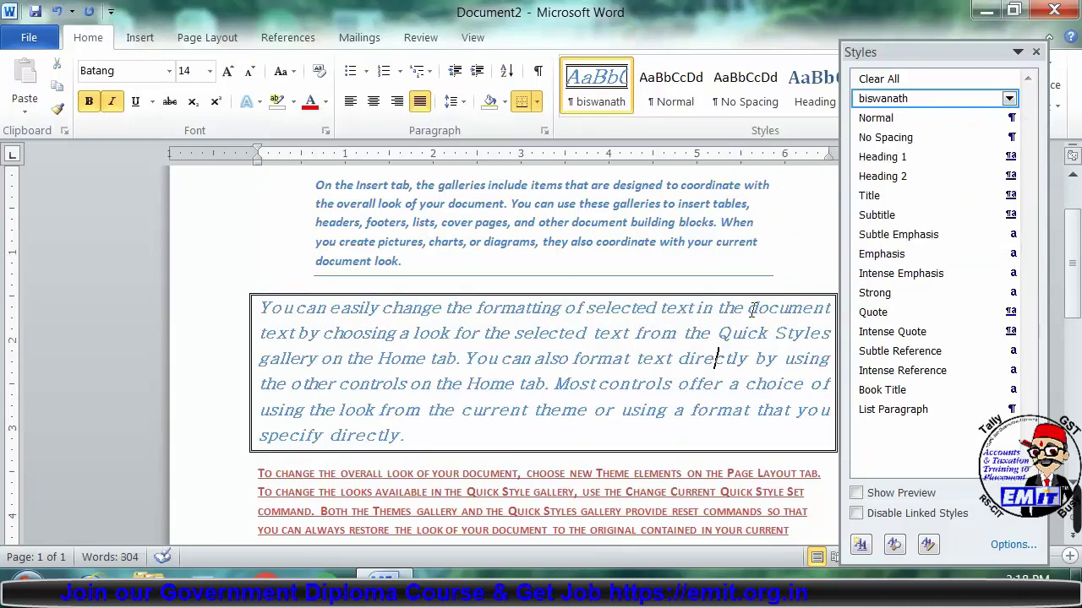
left_click(1035, 51)
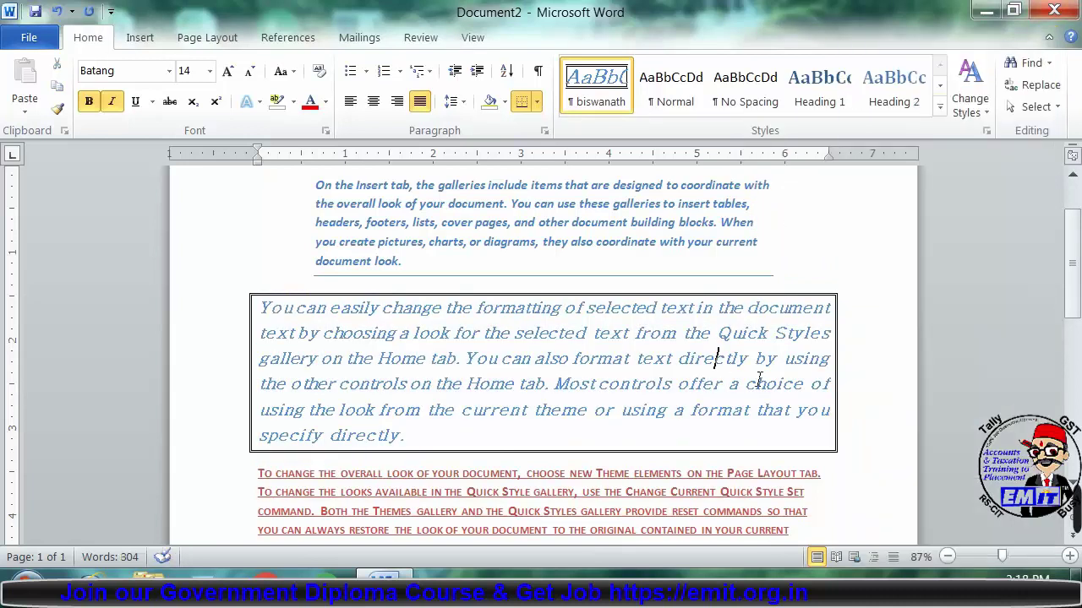
Close Document2 without saving its changes.
key("alt+F4")
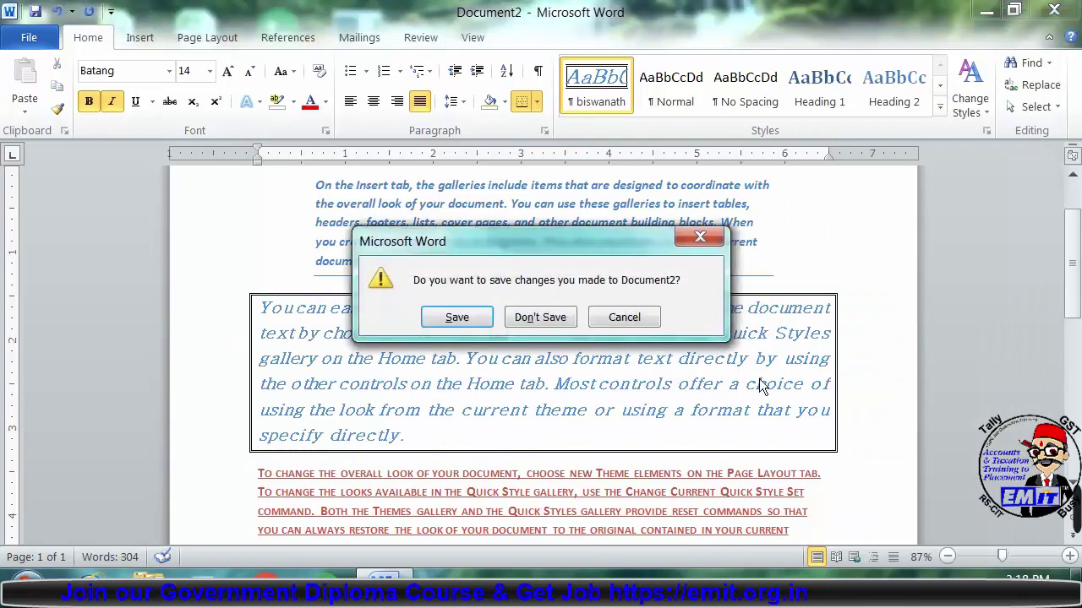
key("Tab")
key("Return")
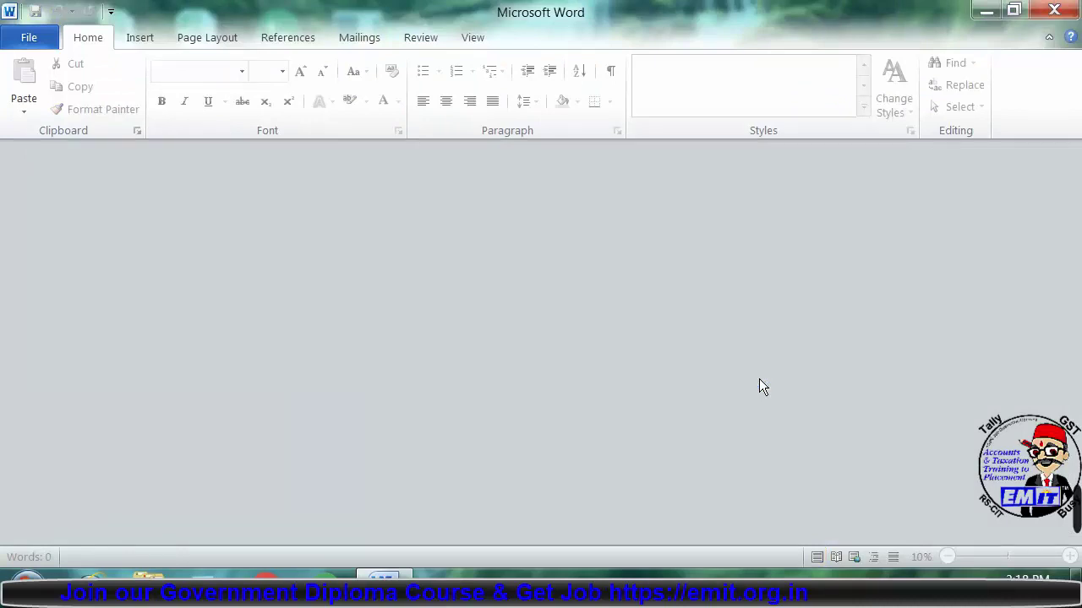
Create a new blank document from the available templates.
key("ctrl+n")
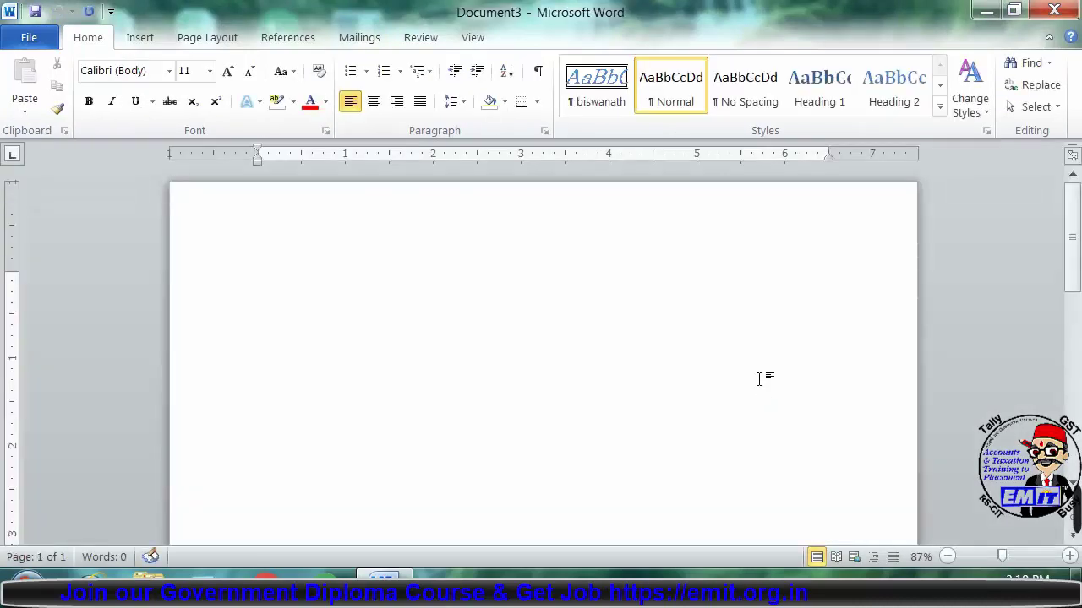
key("ctrl+w")
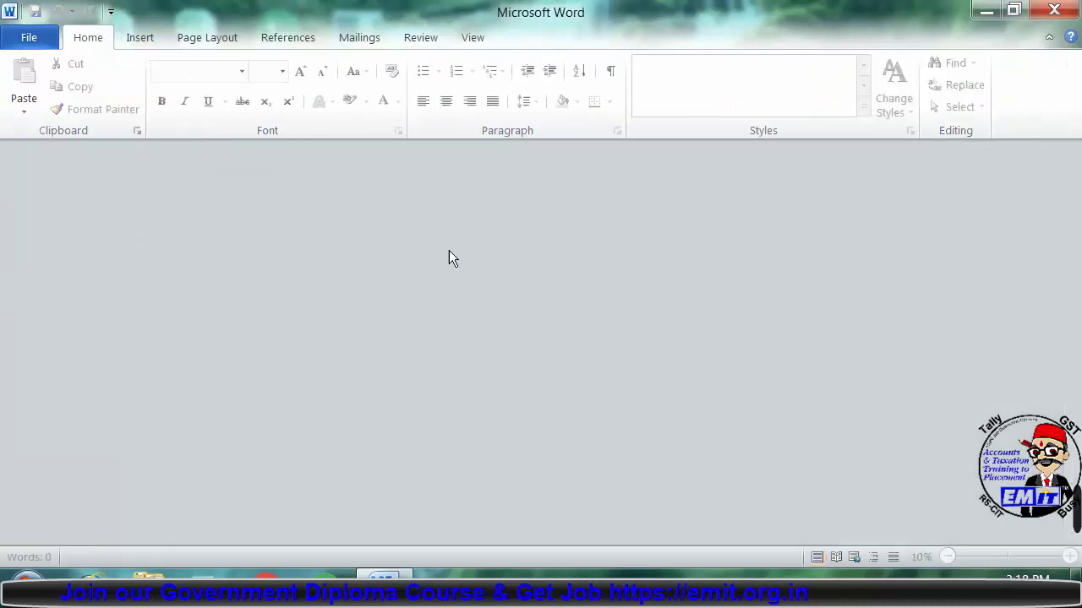
left_click(49, 38)
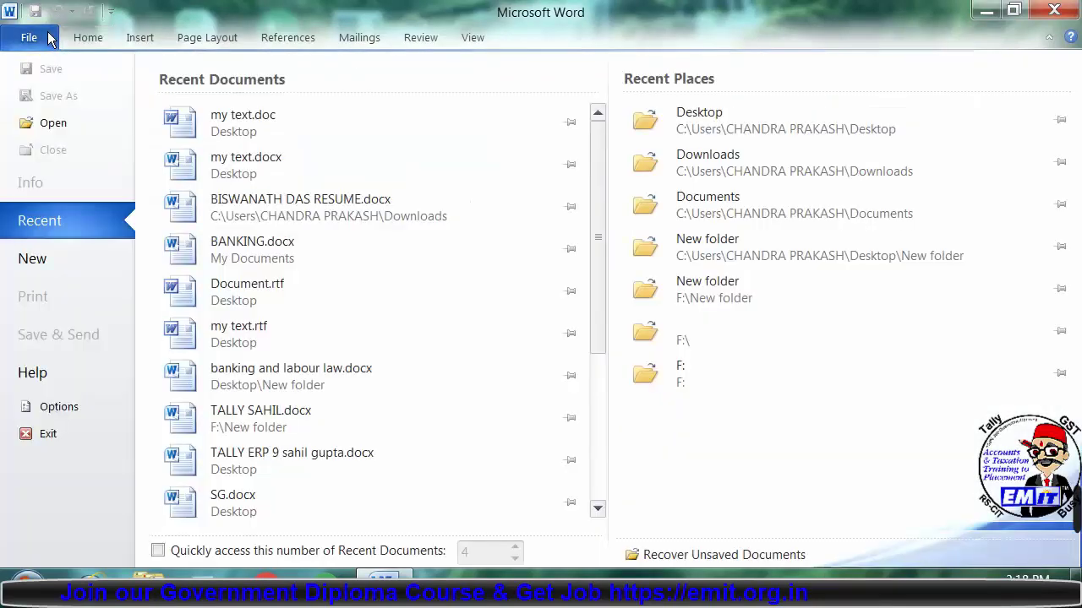
left_click(51, 270)
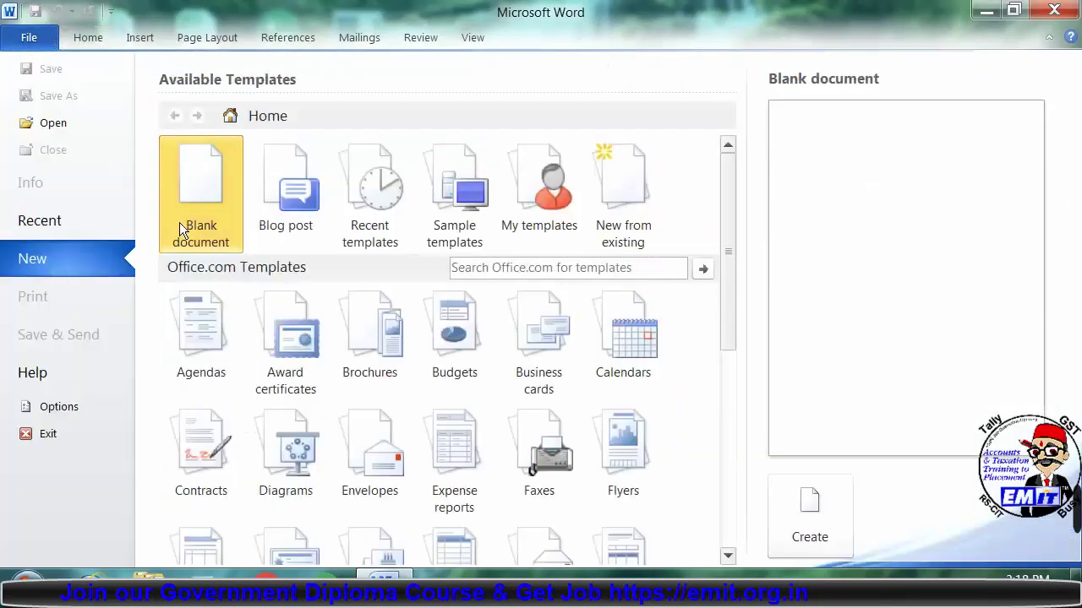
left_click(807, 505)
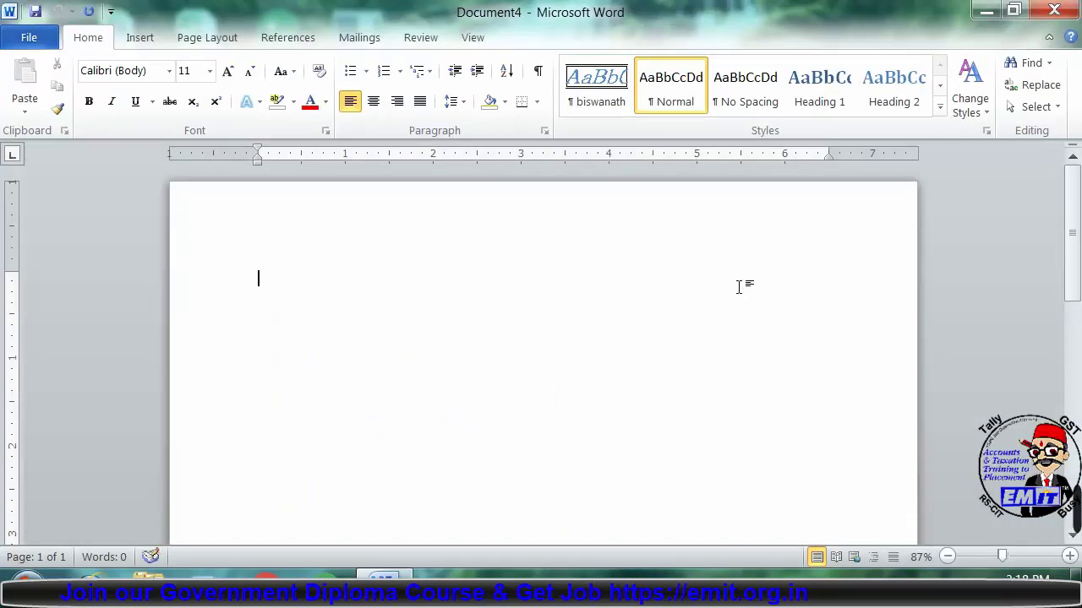
Generate one paragraph of sample text in the new document with =rand(1).
left_click(870, 584)
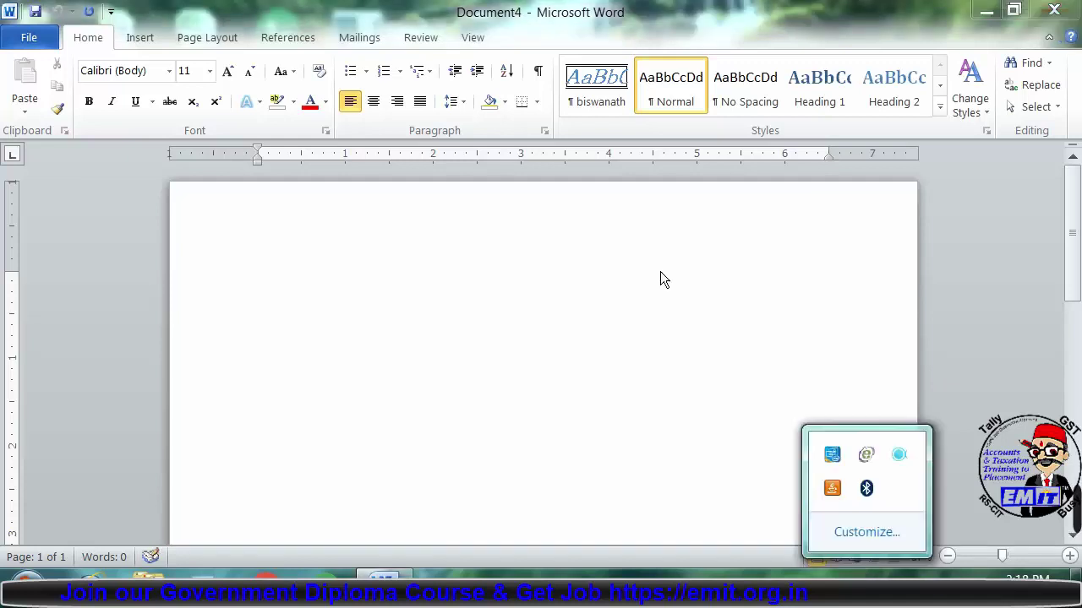
left_click(621, 169)
type("=rand(1)")
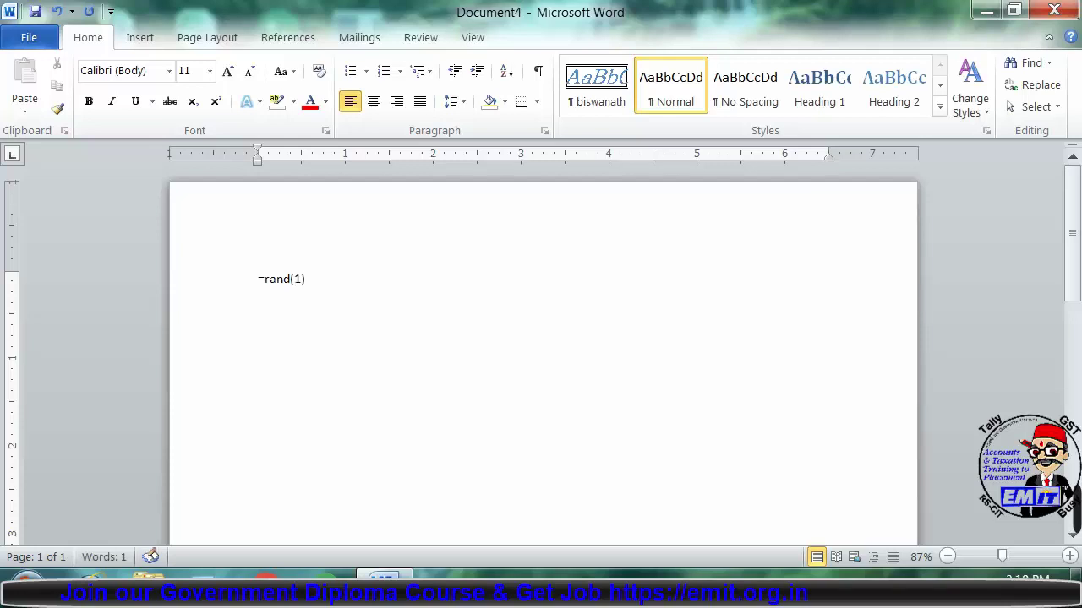
key("Return")
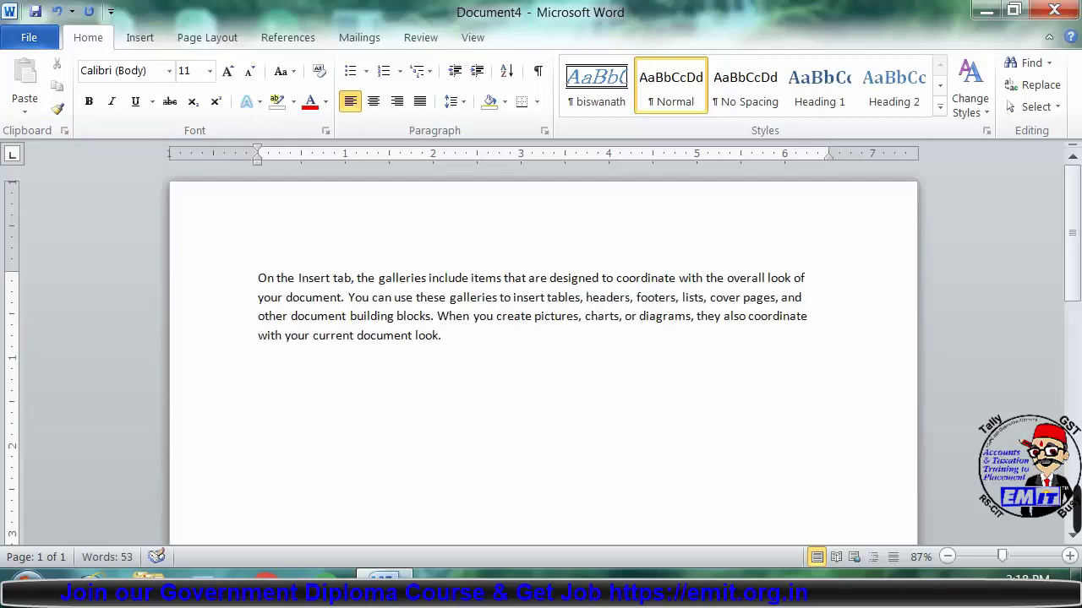
Apply the custom bordered style to the whole sample paragraph and deselect the text.
triple_click(216, 319)
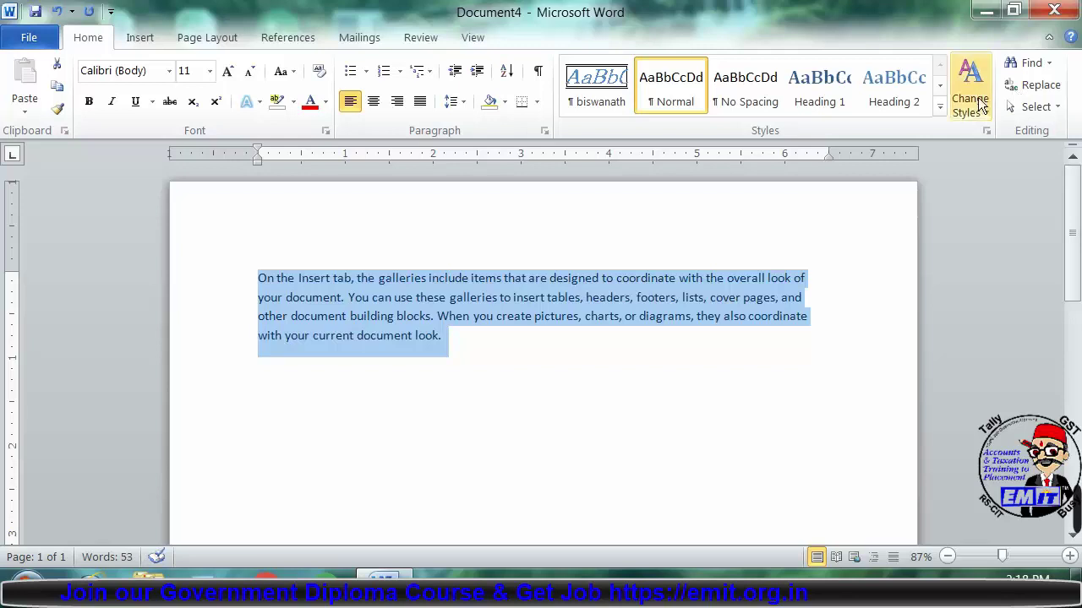
left_click(940, 106)
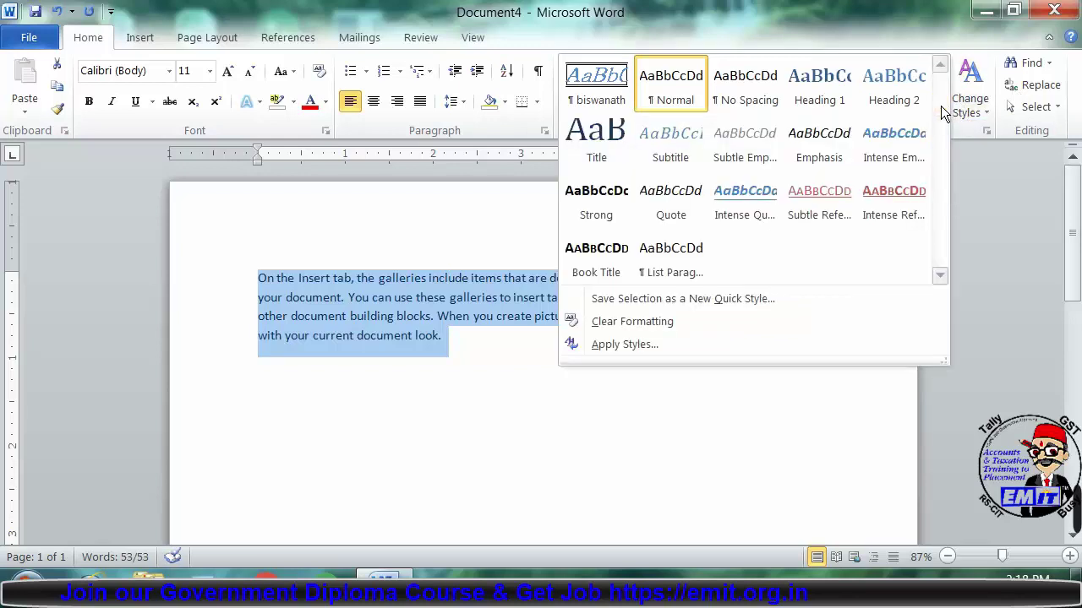
left_click(597, 99)
left_click(632, 446)
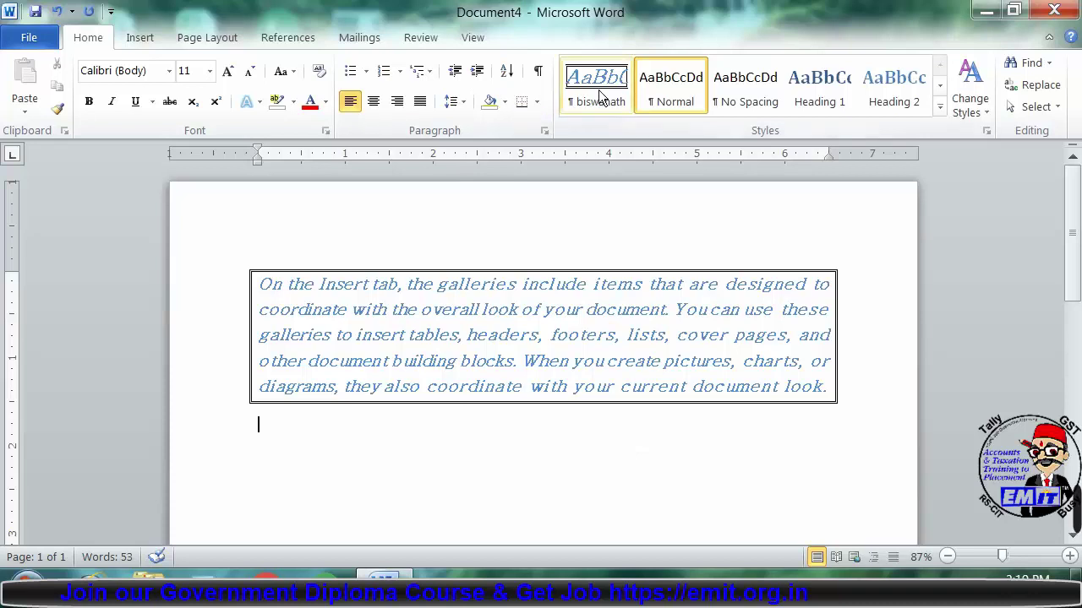
Apply the custom style to the empty line below the paragraph and delete that style from the document.
left_click(985, 132)
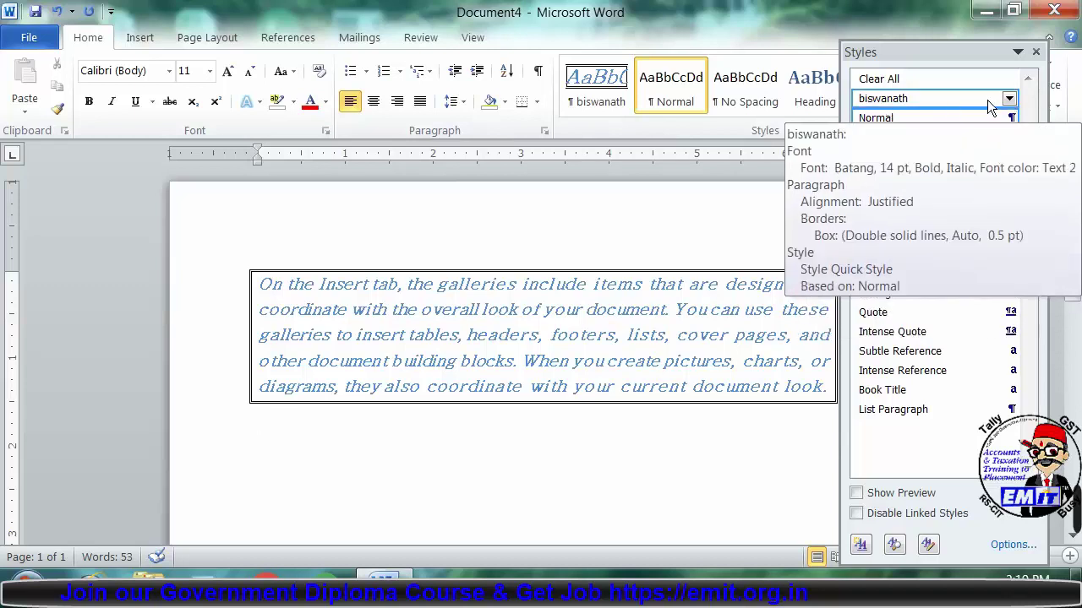
left_click(955, 99)
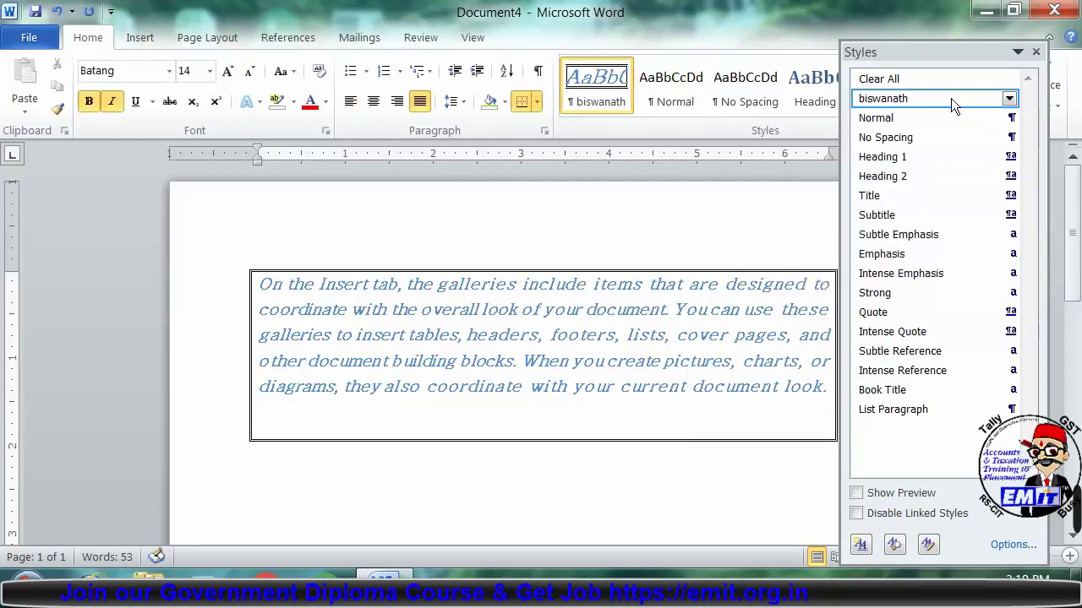
left_click(1009, 99)
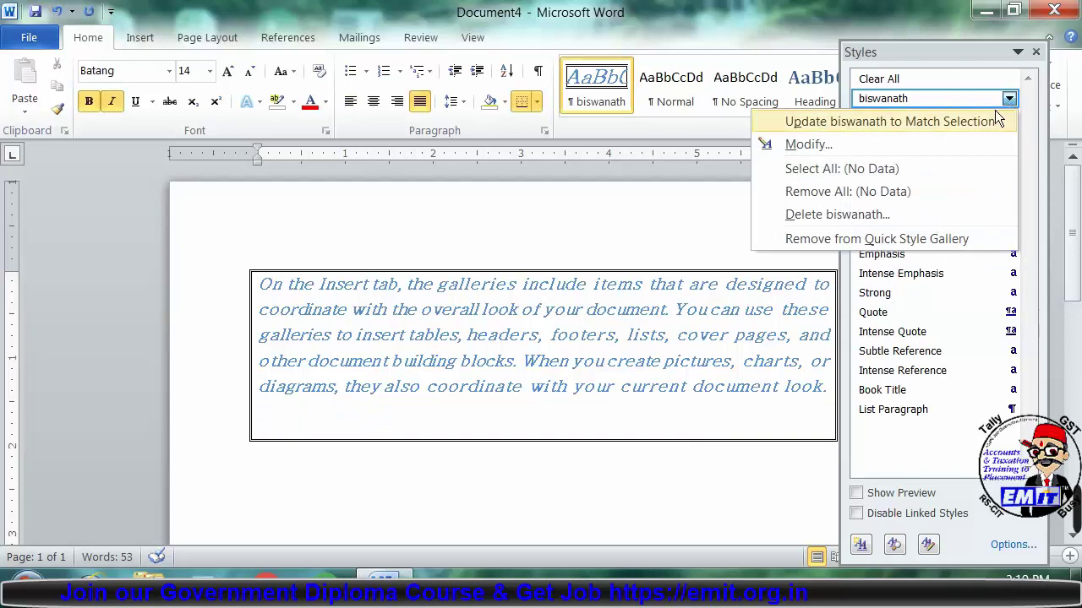
left_click(893, 214)
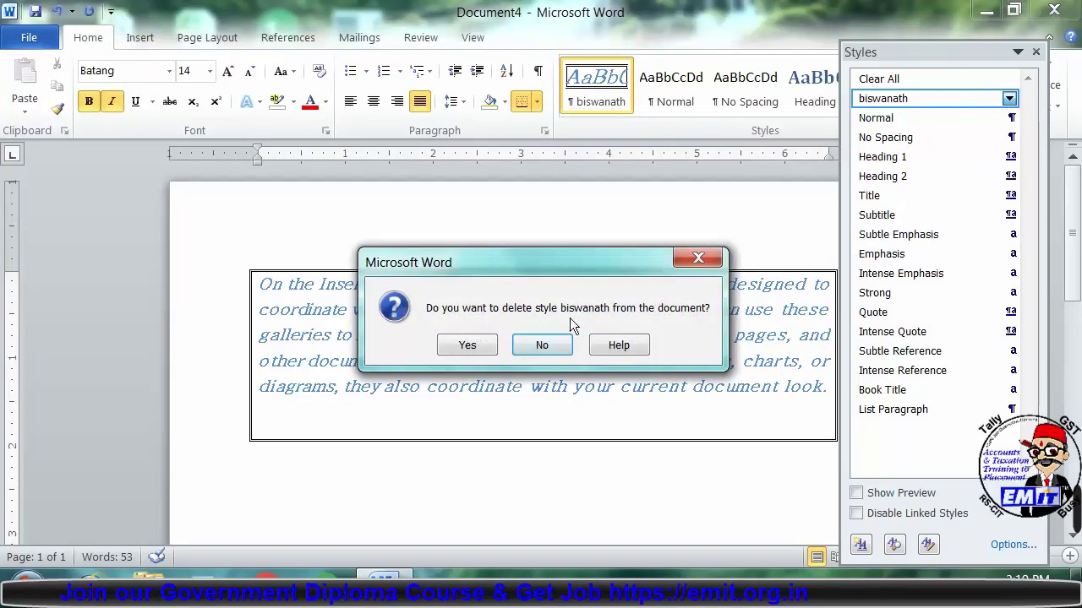
left_click(497, 346)
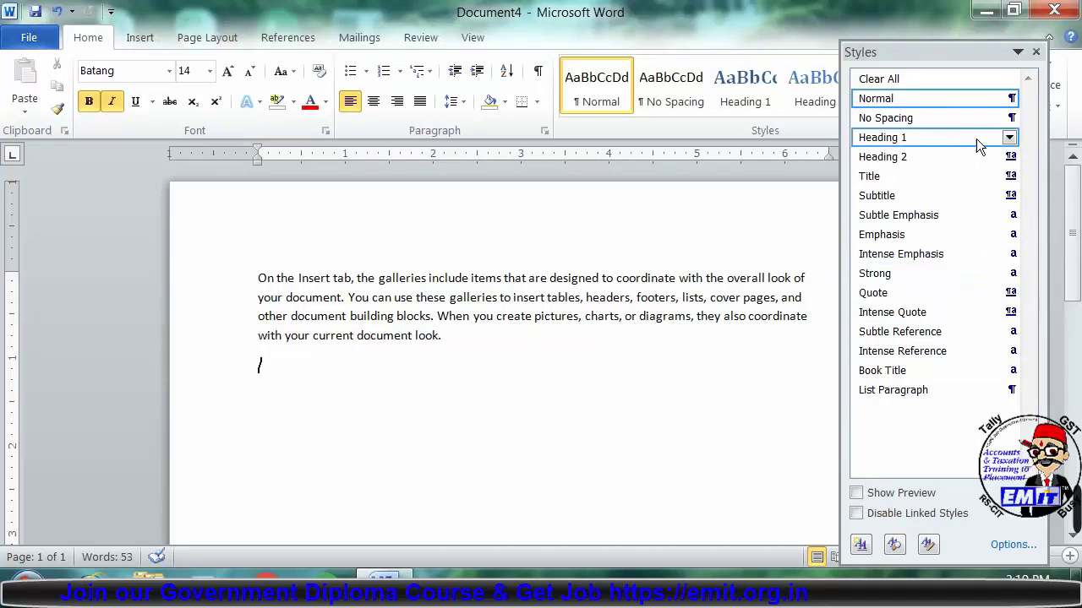
Check the options of the built-in Heading 1 style and apply Heading 1 to the sample paragraph.
left_click(1009, 139)
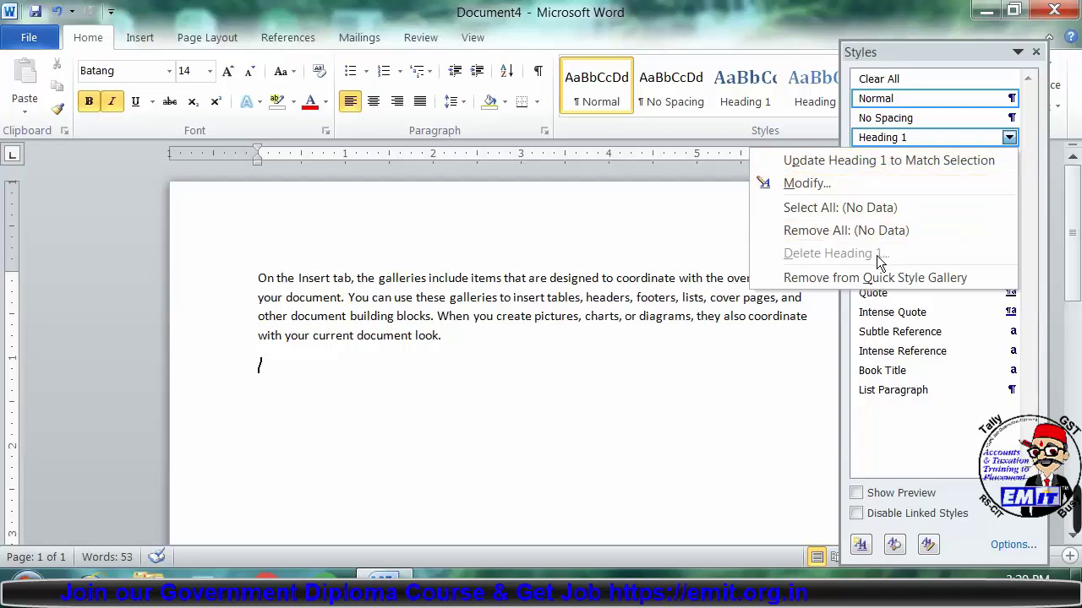
left_click(786, 308)
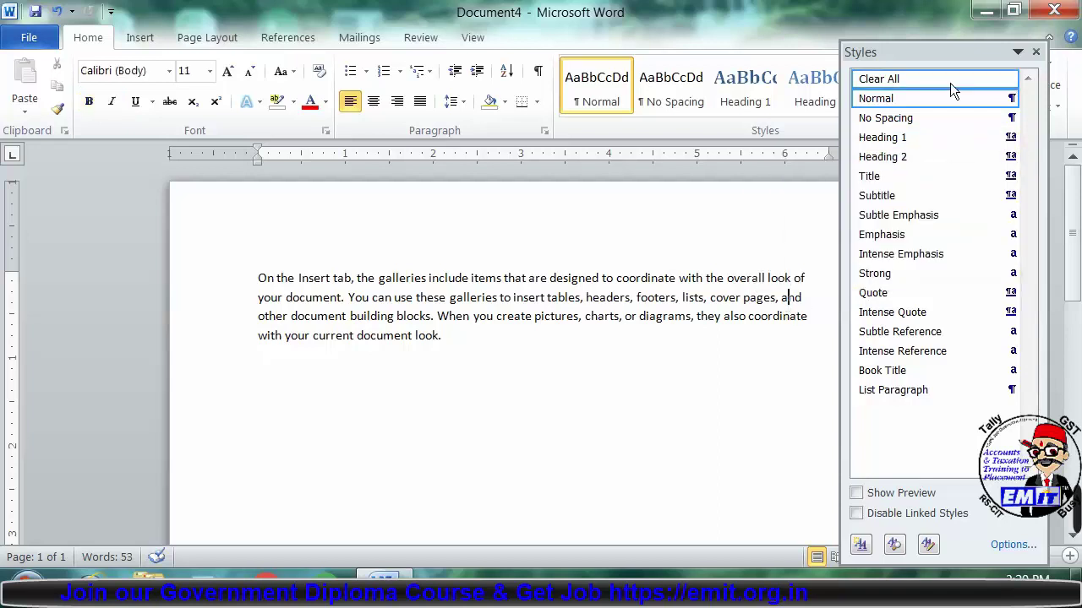
left_click(927, 140)
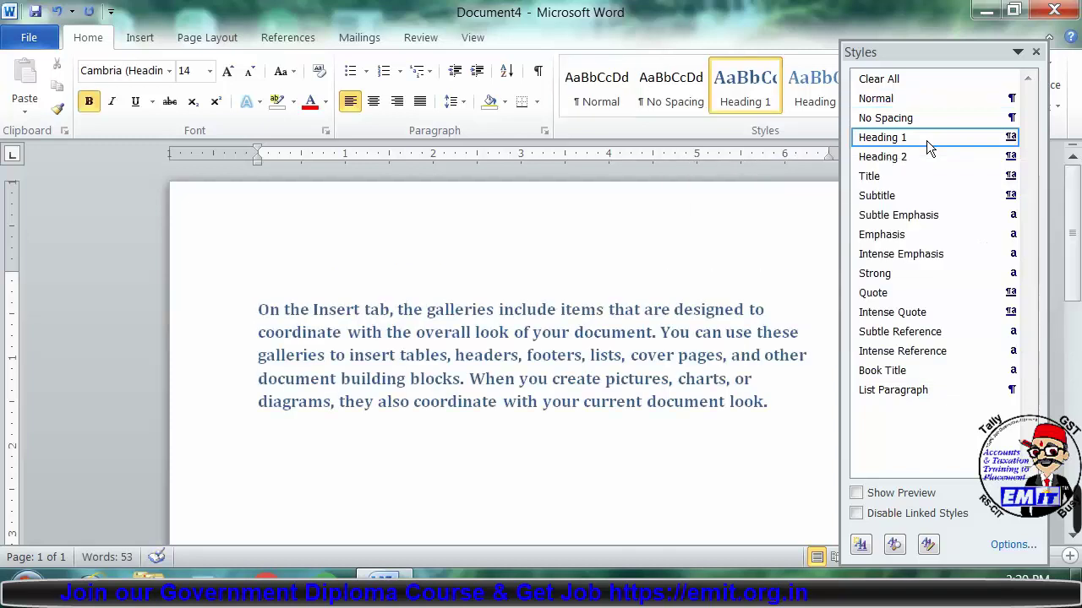
Examine whether the built-in Heading 1 and Normal styles can be deleted, and close the list of styles.
left_click(1008, 139)
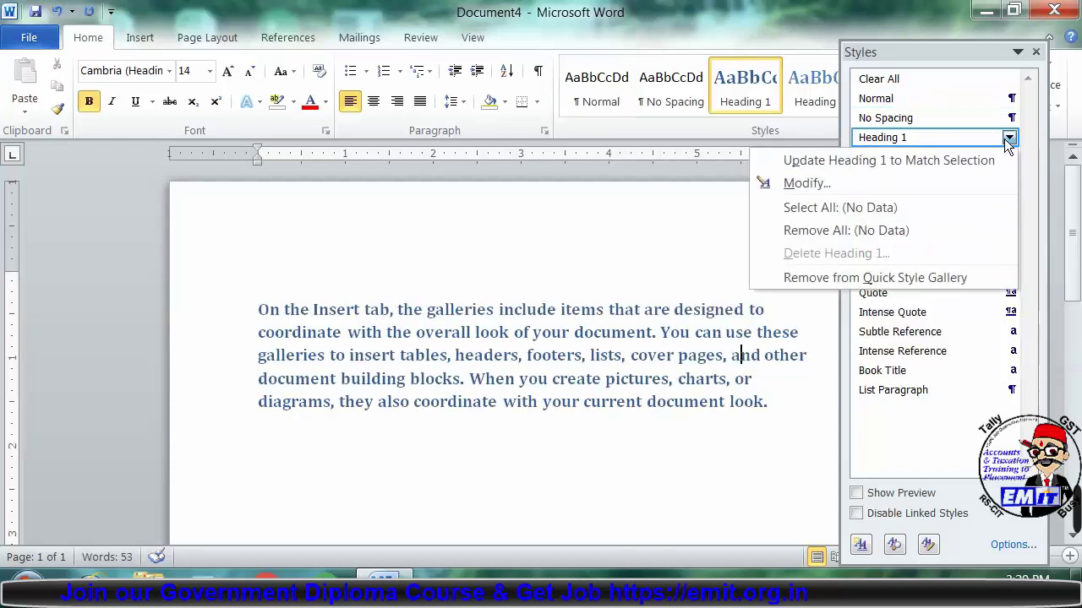
left_click(1003, 108)
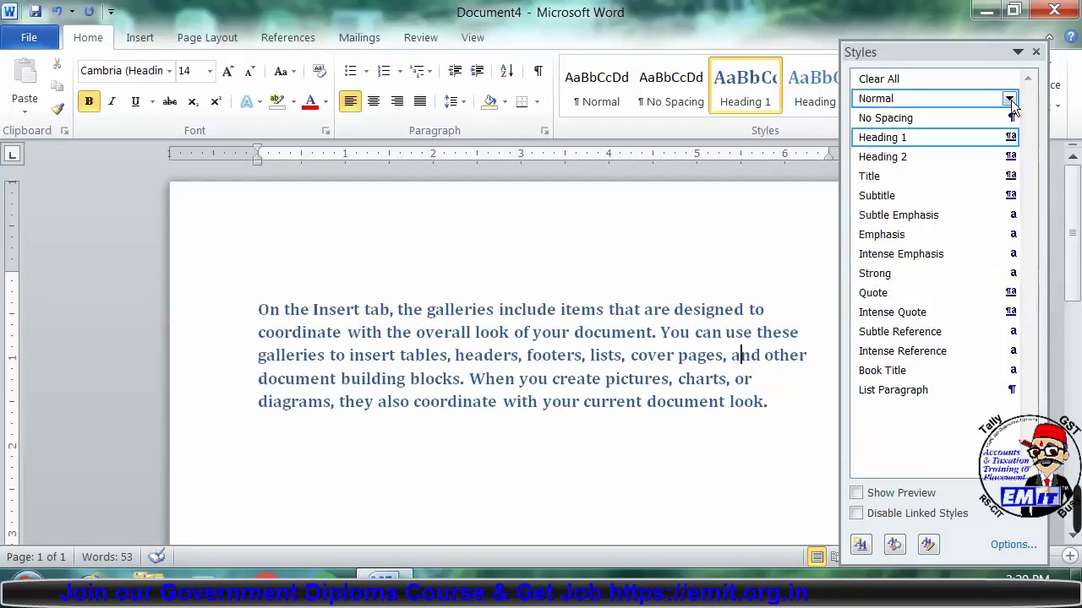
left_click(1009, 99)
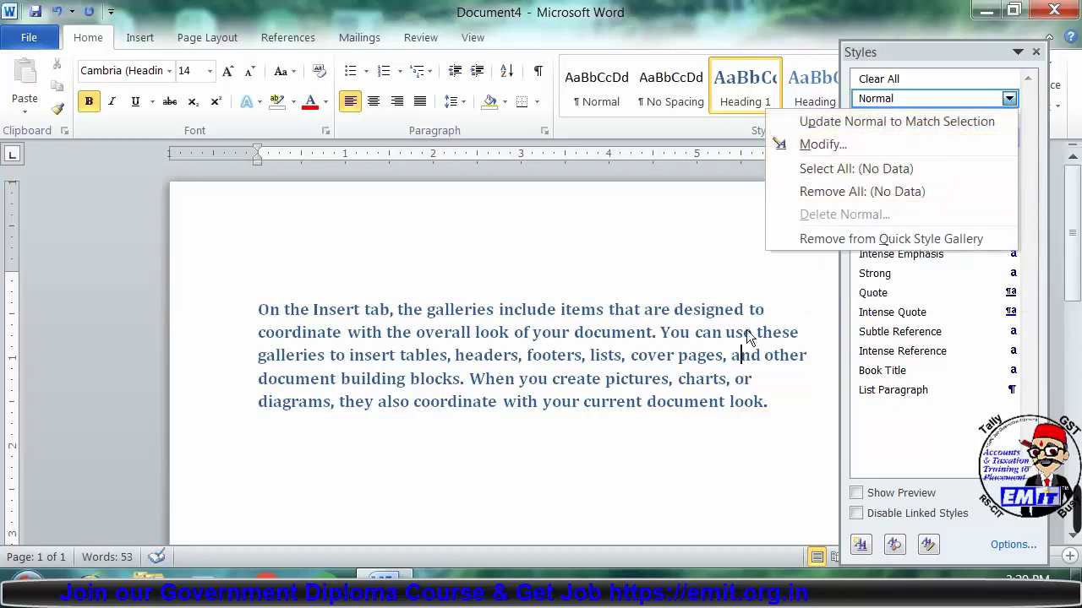
left_click(626, 362)
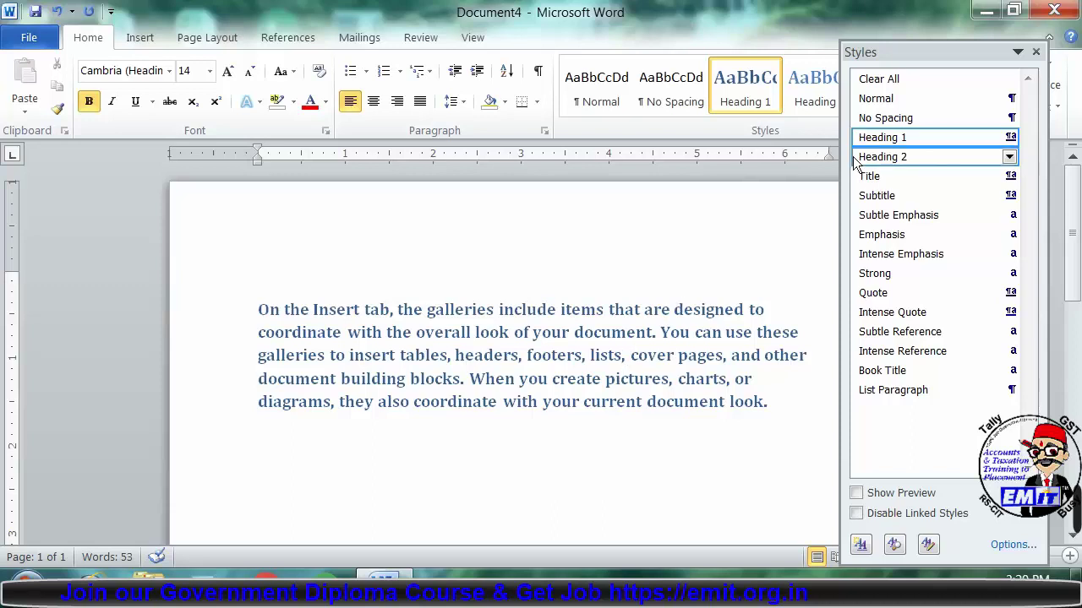
left_click(1036, 52)
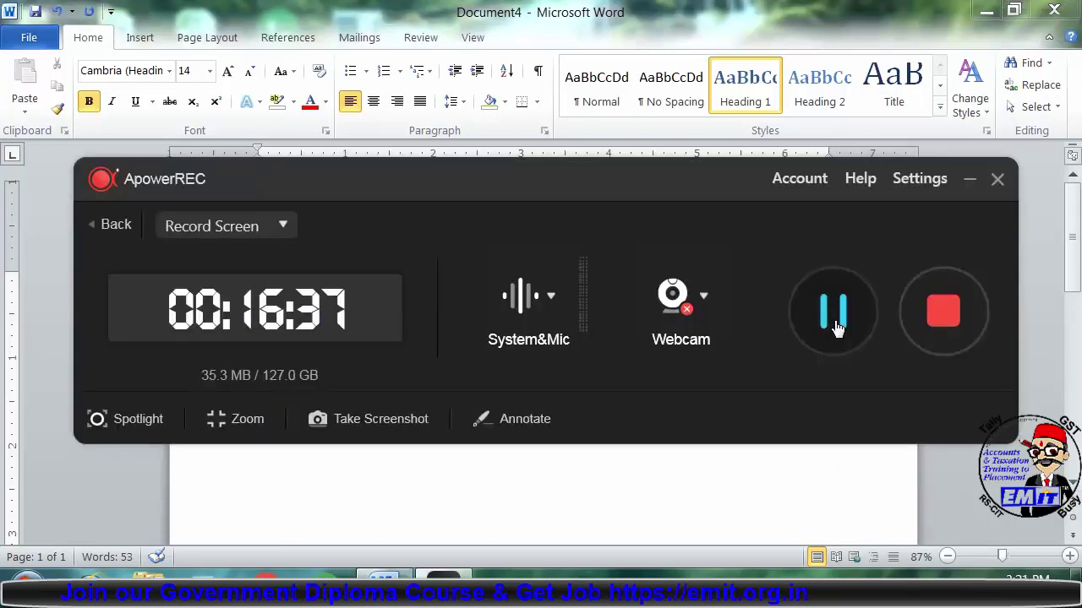
left_click(969, 179)
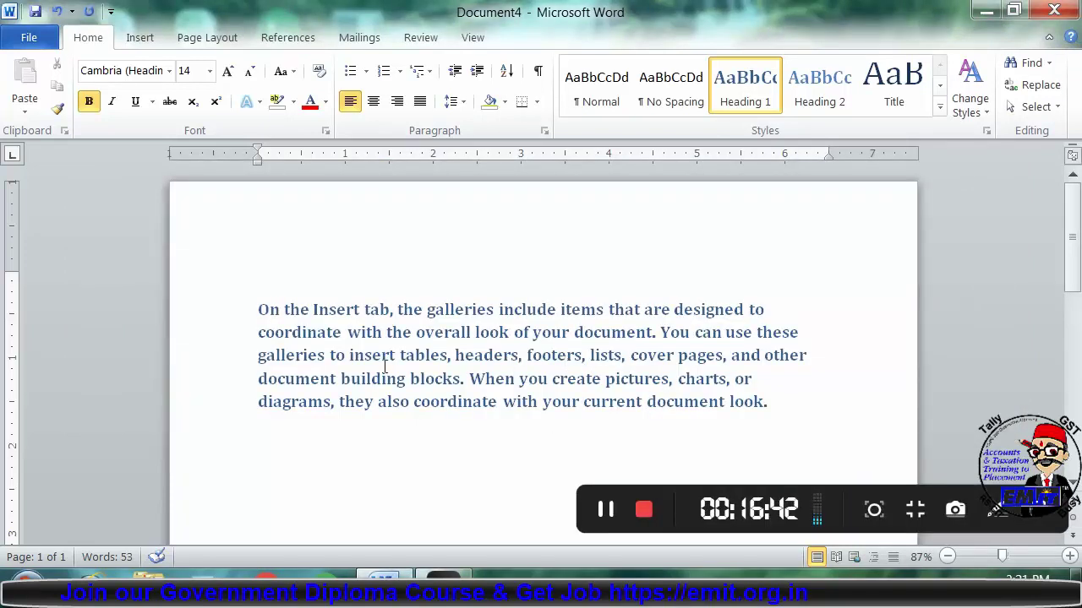
Start a new paragraph style from the selected Heading 1 paragraph and name it with the person's name followed by 2.
double_click(217, 379)
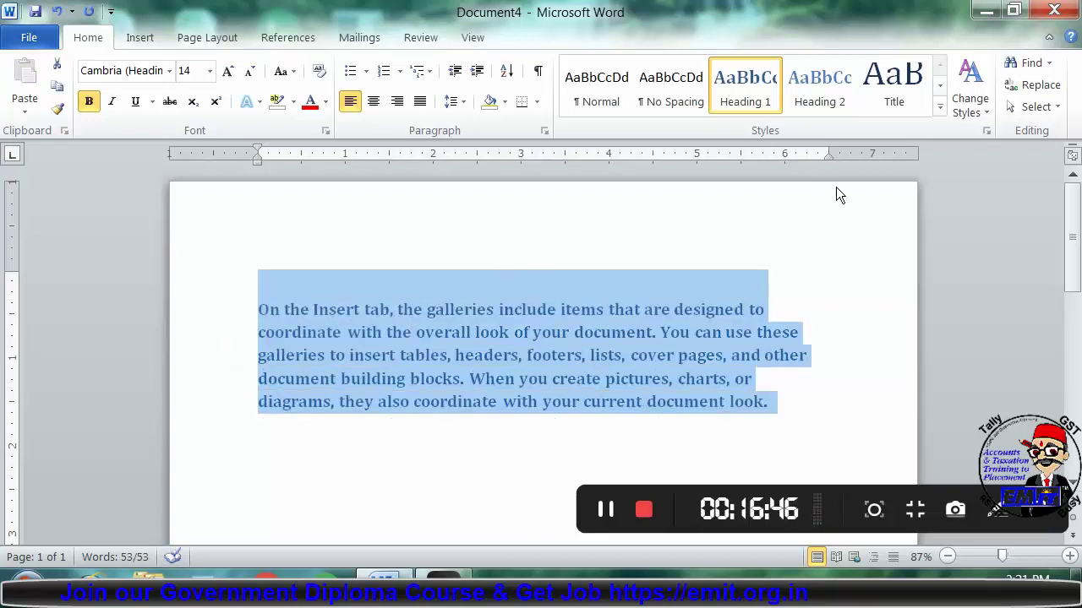
left_click(986, 130)
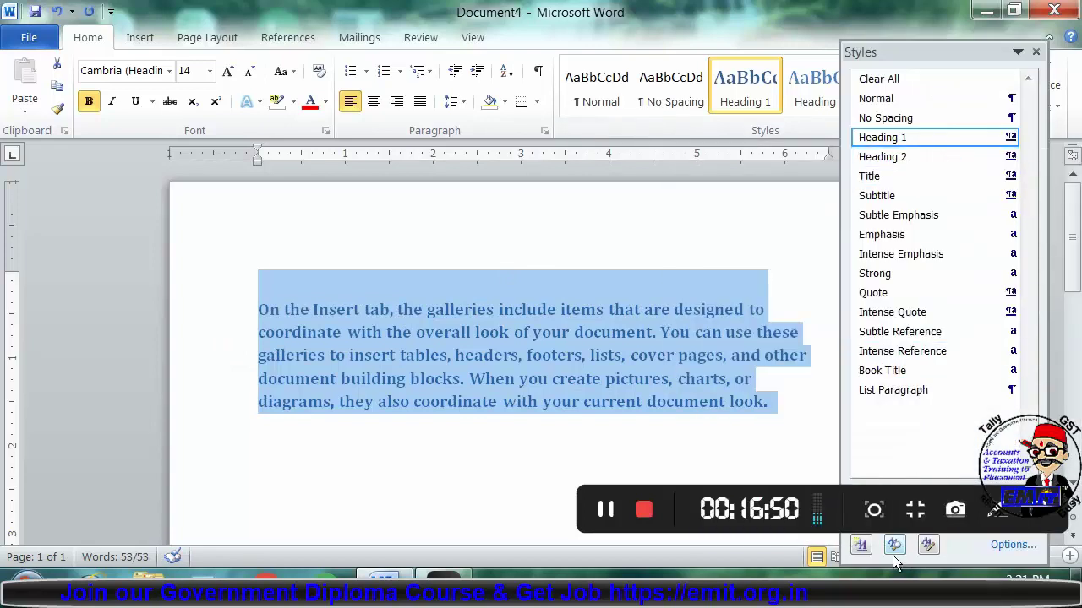
left_click(861, 546)
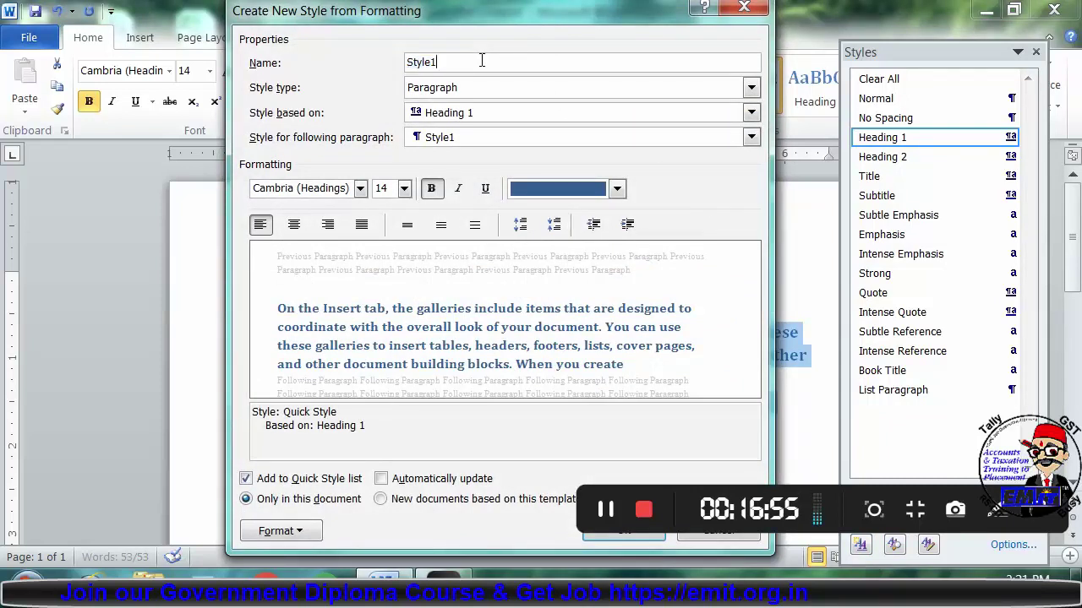
type("biswanath2")
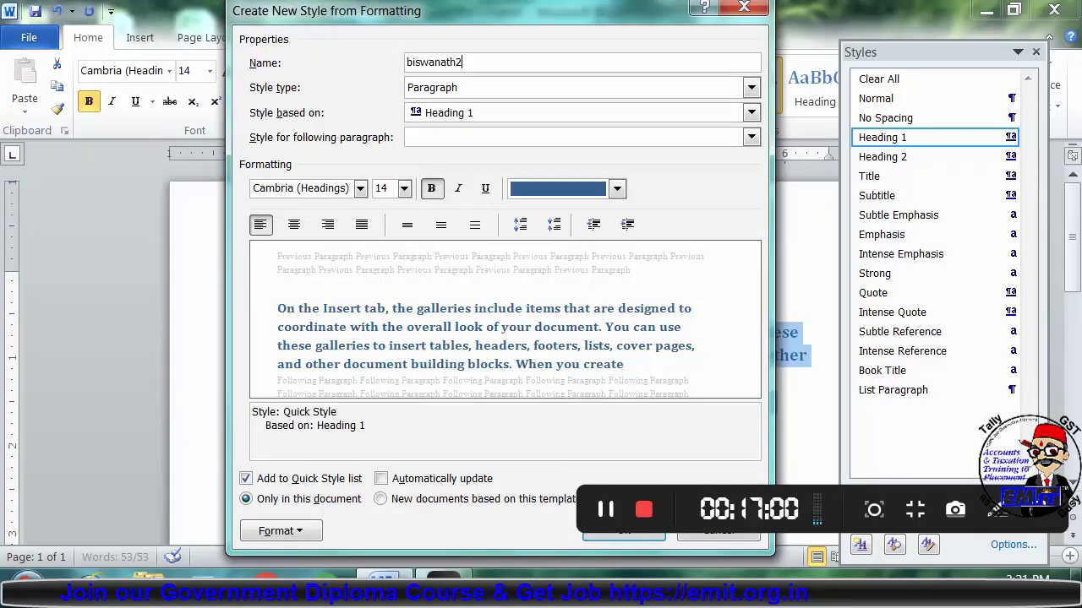
Set the new style's font to Algerian and turn off bold.
left_click(360, 188)
left_click(316, 368)
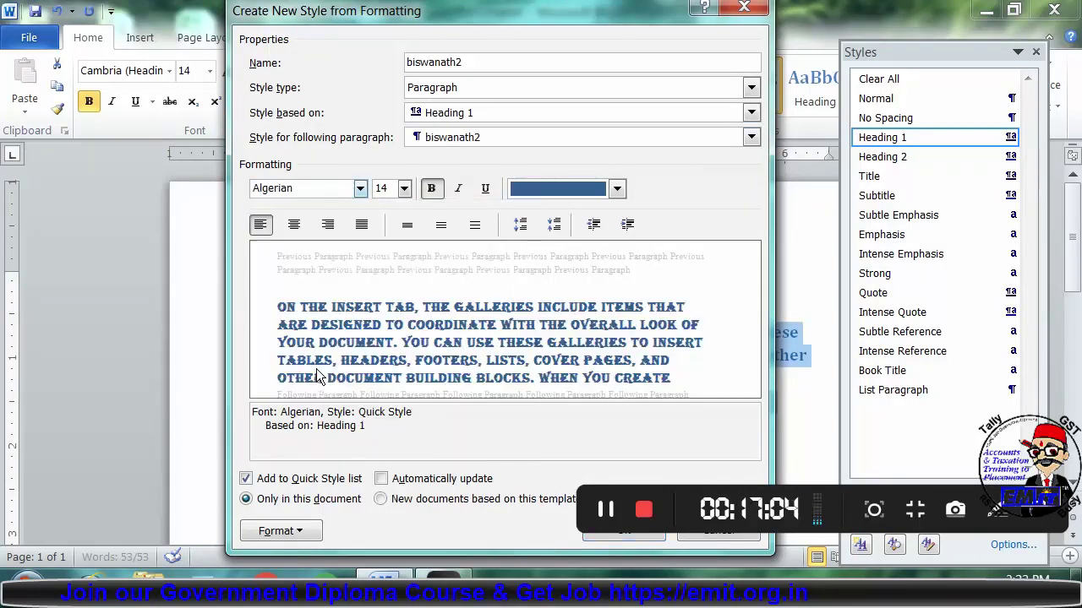
left_click(438, 188)
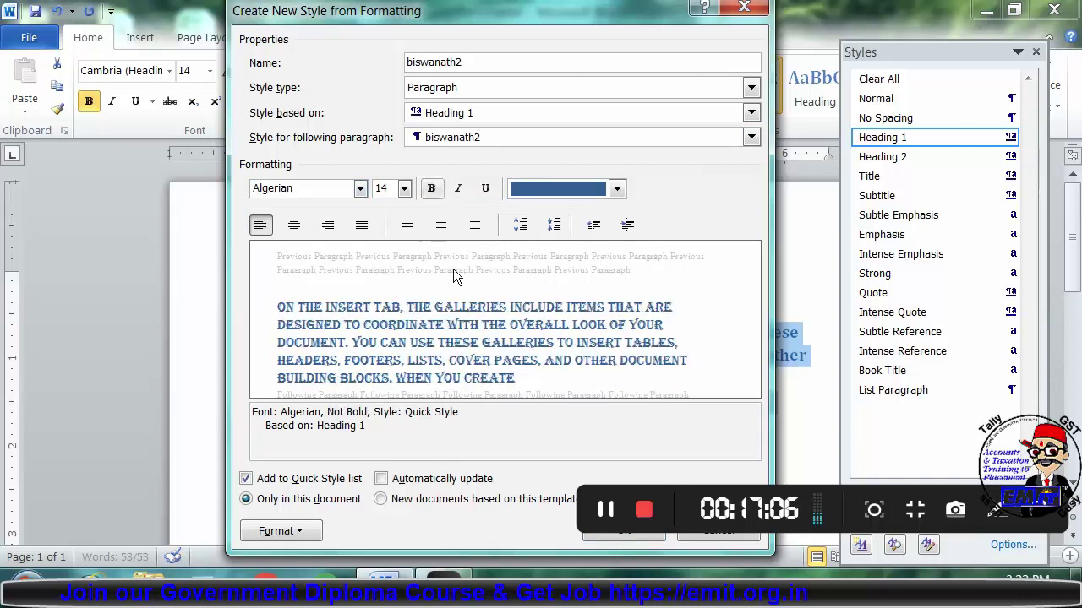
Assign the shortcut Alt+Ctrl+Shift+L to the new custom style, saving the assignment in Normal.dotm.
left_click(273, 531)
left_click(312, 484)
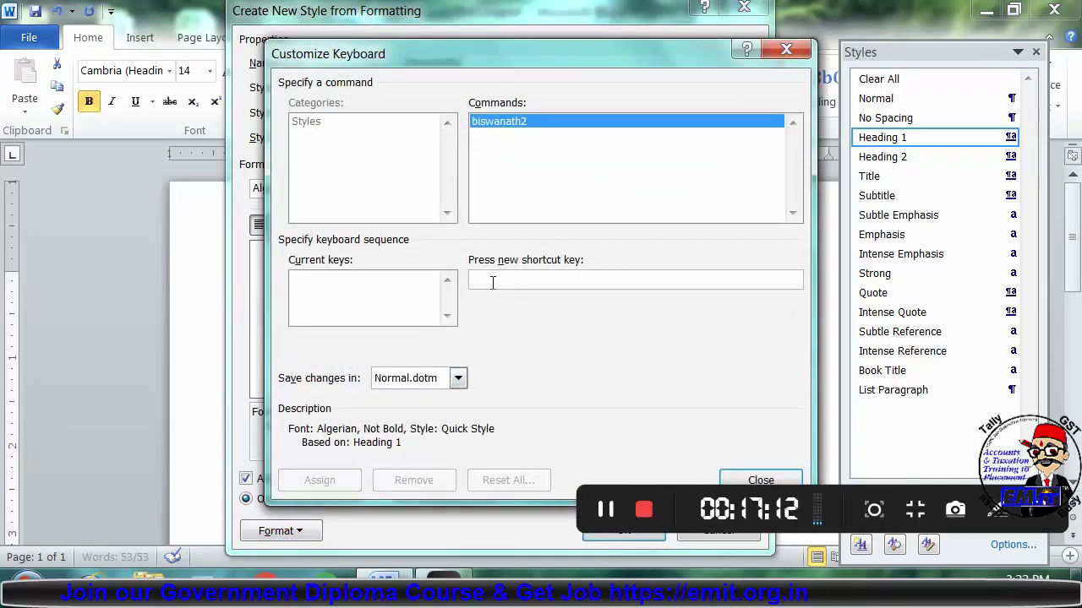
key("ctrl+alt+shift+k")
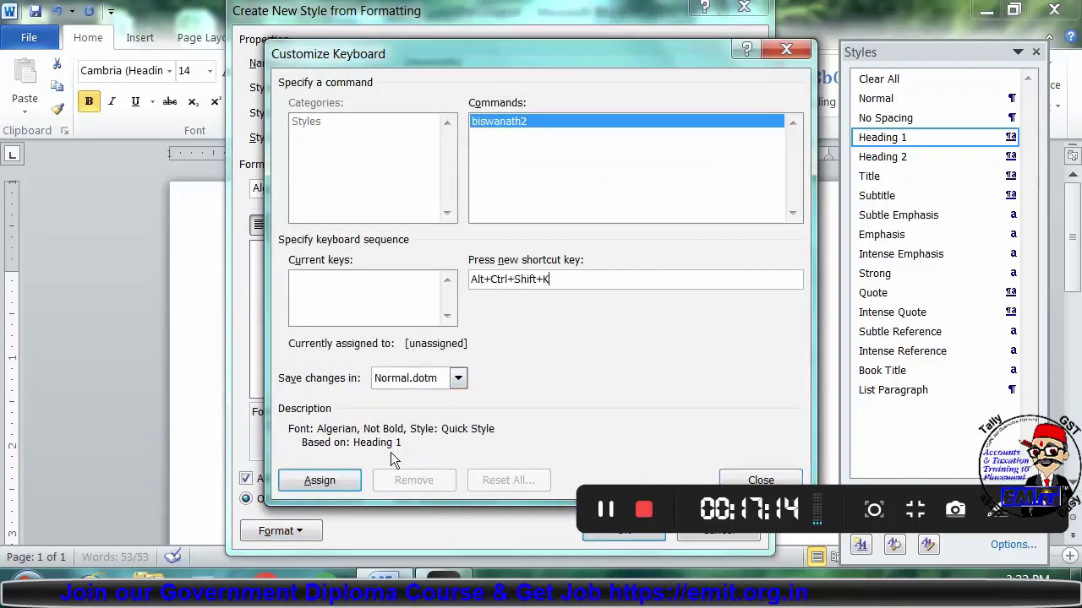
key("BackSpace")
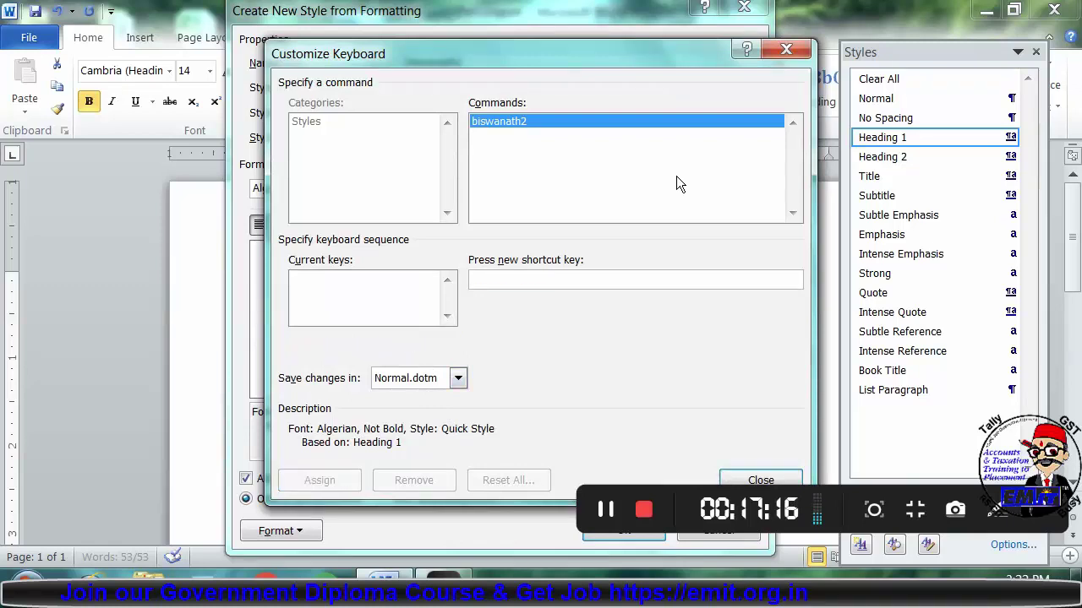
key("ctrl+alt+shift+j")
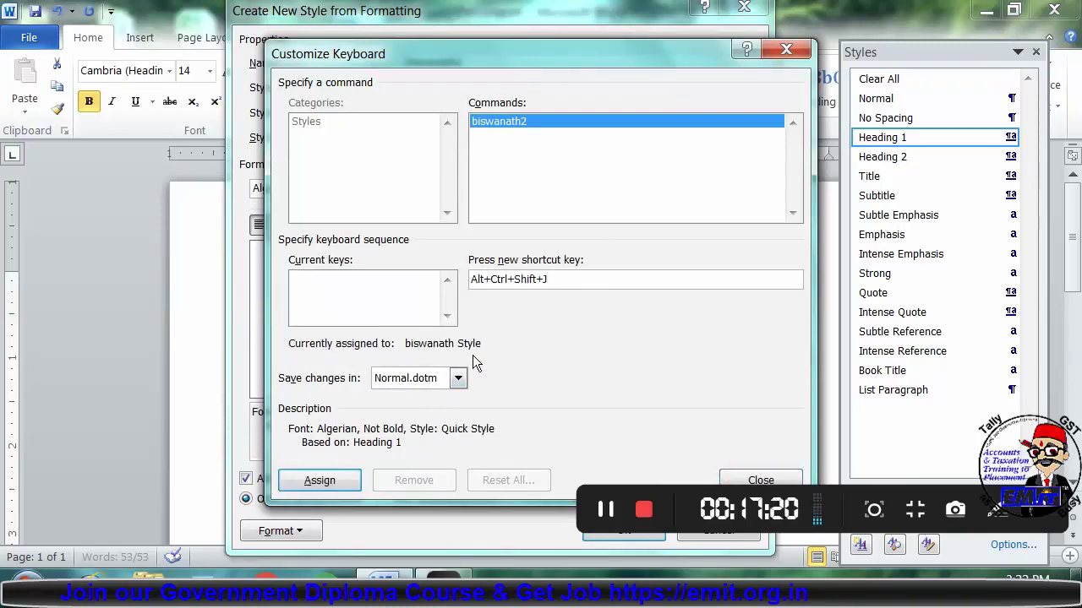
key("BackSpace")
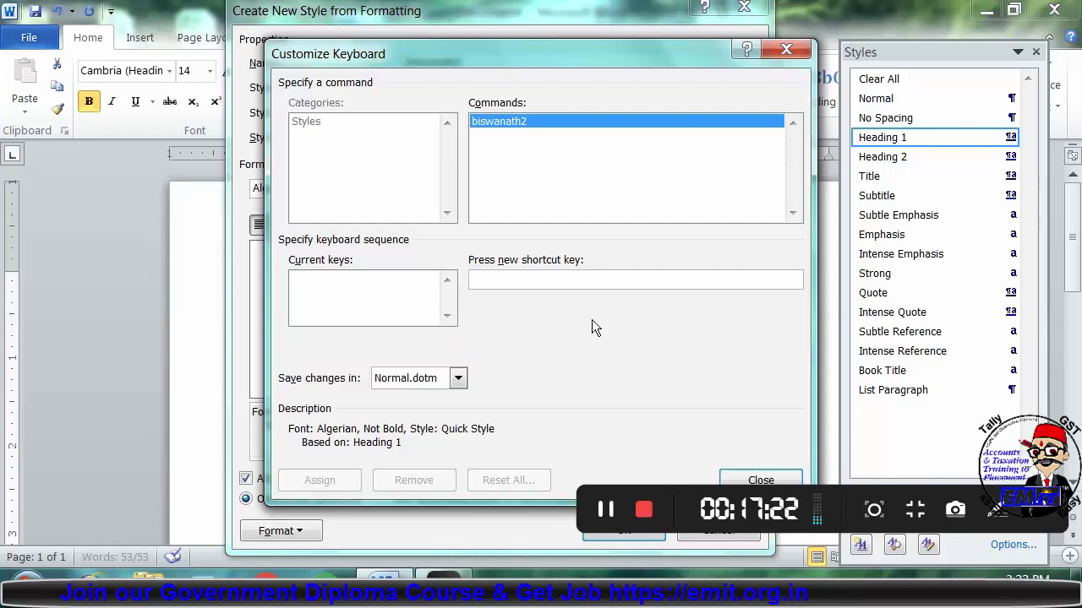
key("ctrl+alt+shift+l")
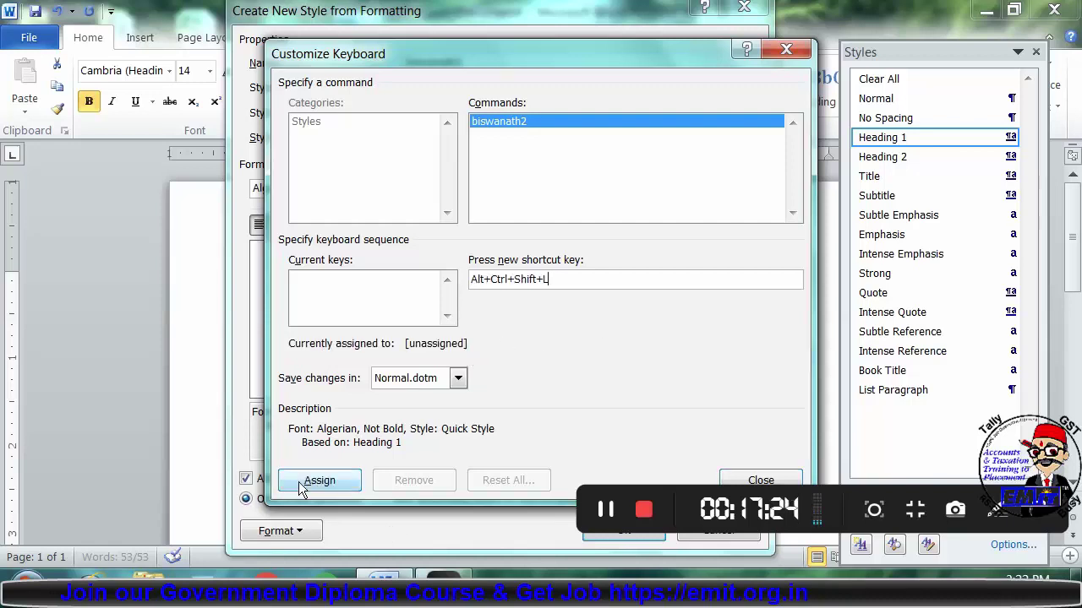
left_click(320, 481)
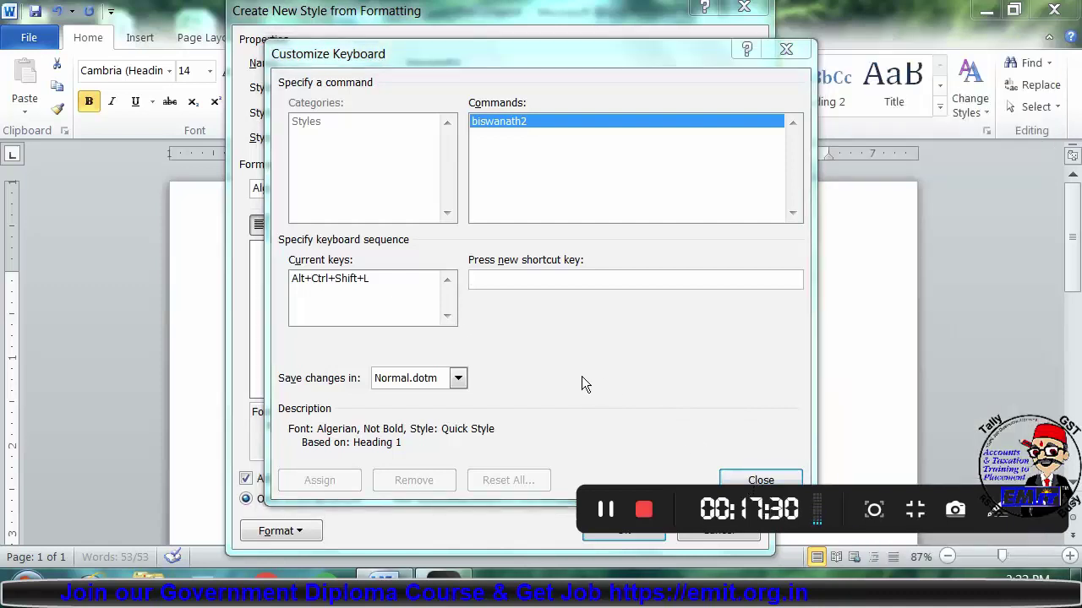
left_click(732, 481)
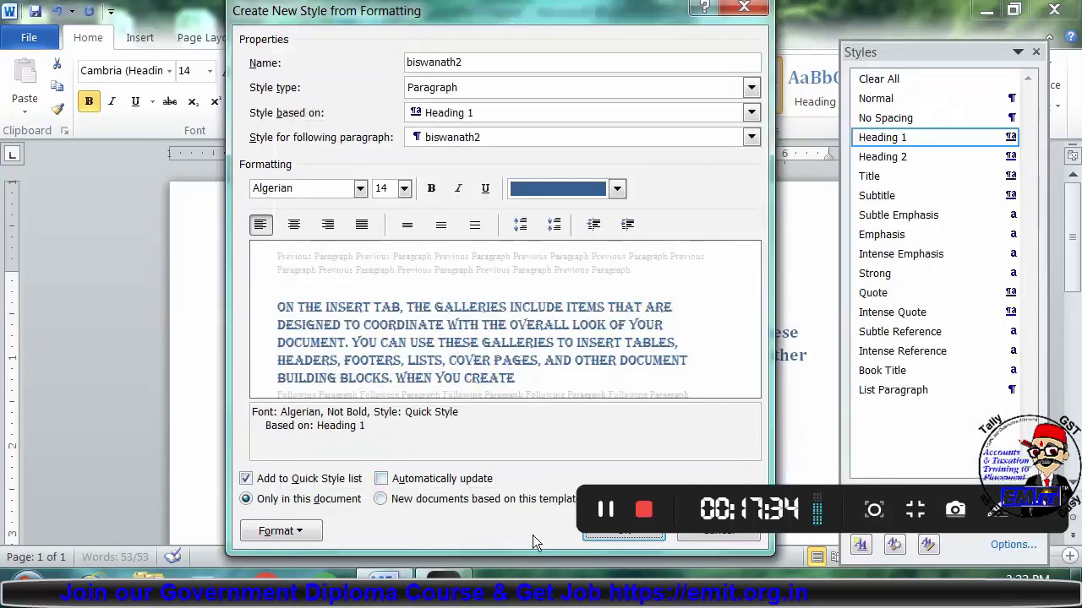
Finish creating the custom style on the selected paragraph and close the list of styles.
left_click(587, 538)
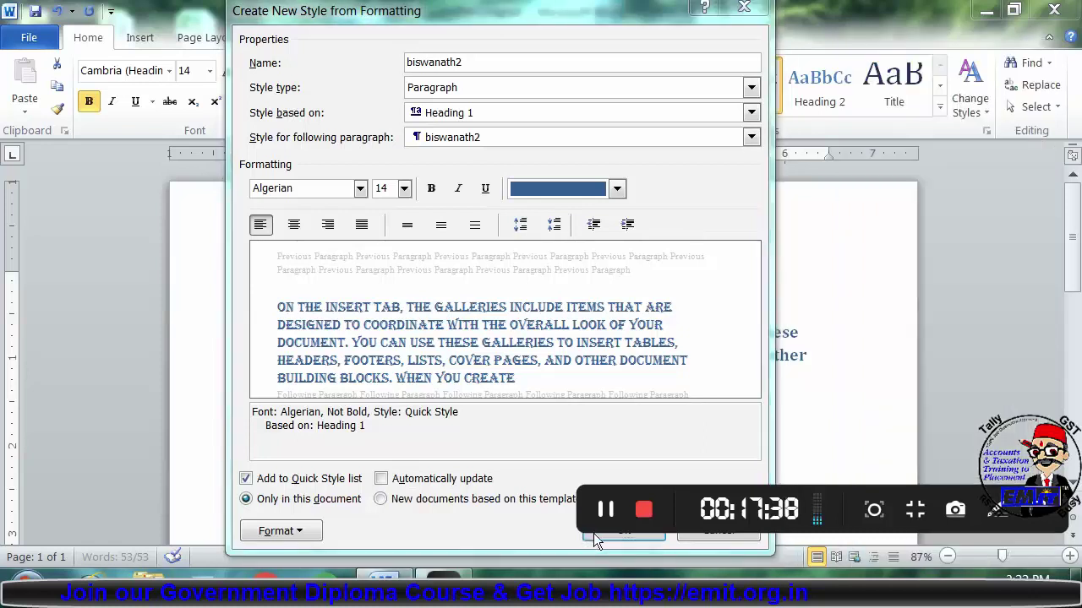
left_click_drag(442, 12, 289, 12)
left_click(470, 531)
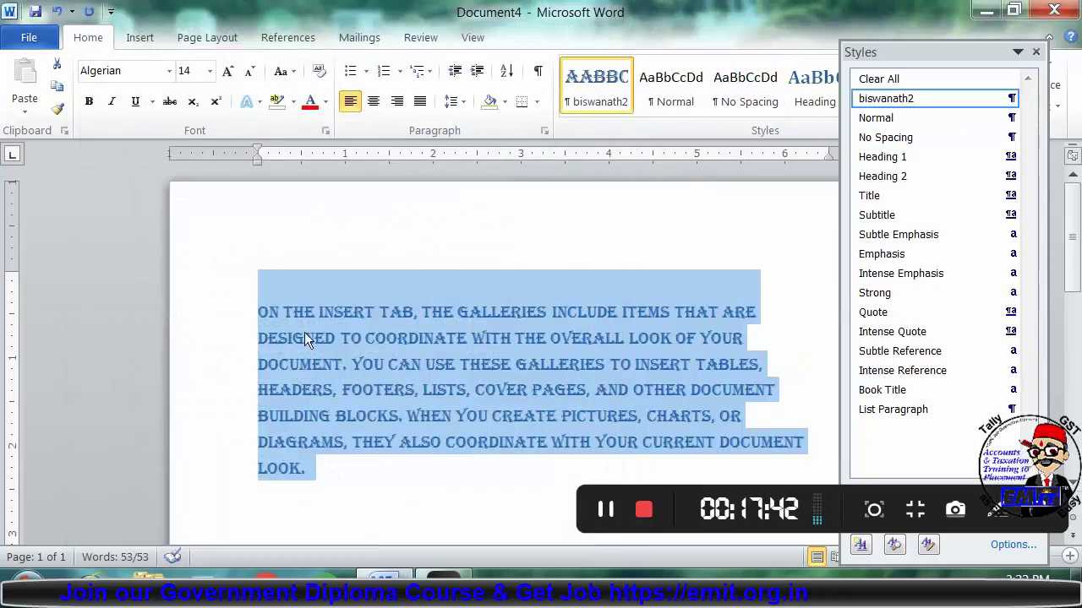
left_click(245, 372)
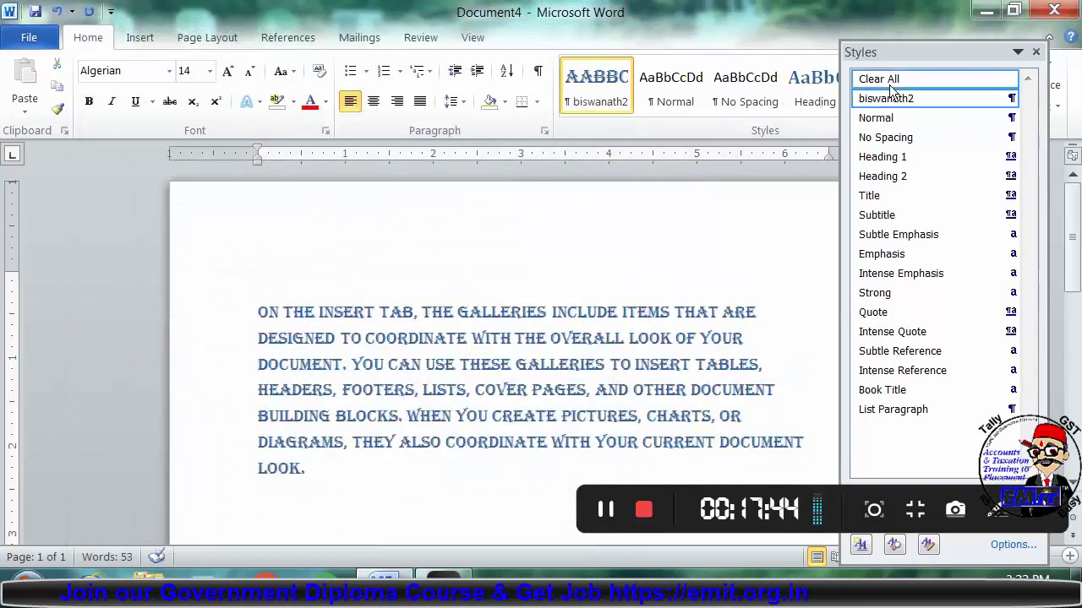
left_click(1036, 53)
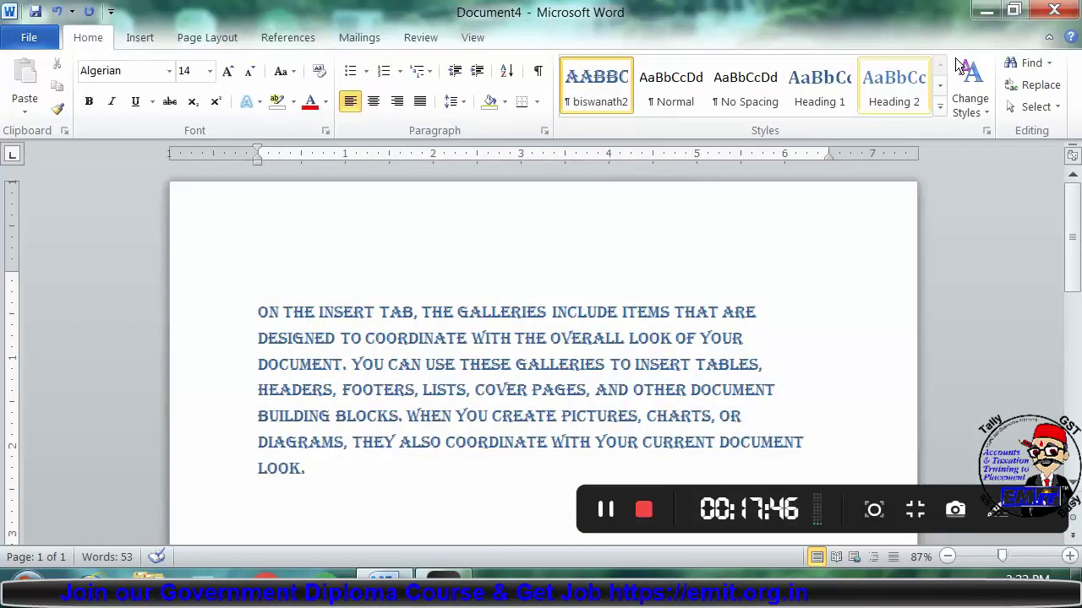
Test the custom style's shortcut by switching the paragraph to Normal and reapplying the custom style.
triple_click(199, 402)
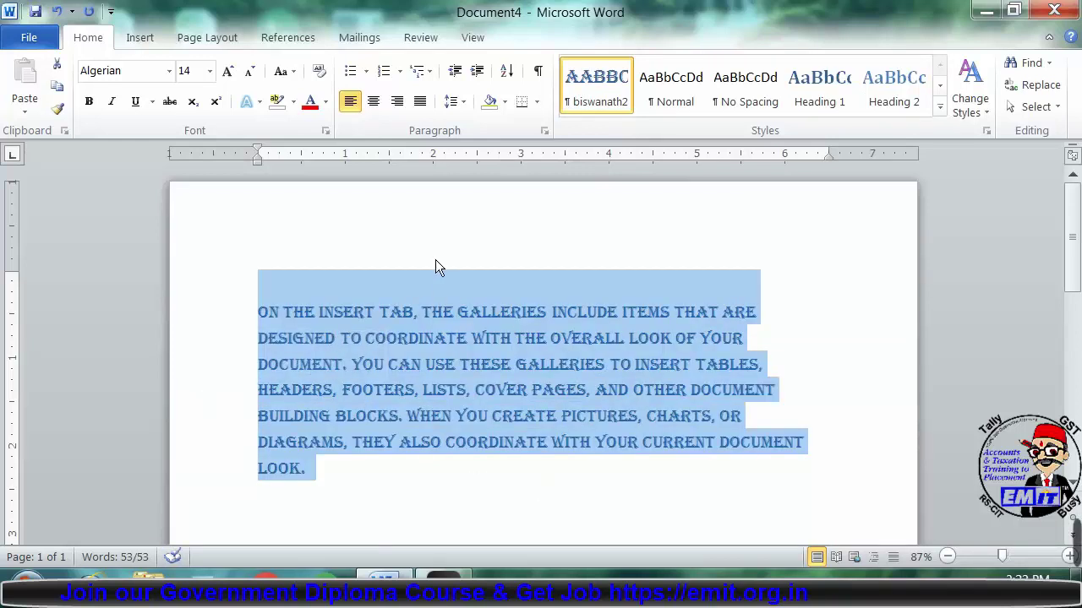
left_click(707, 96)
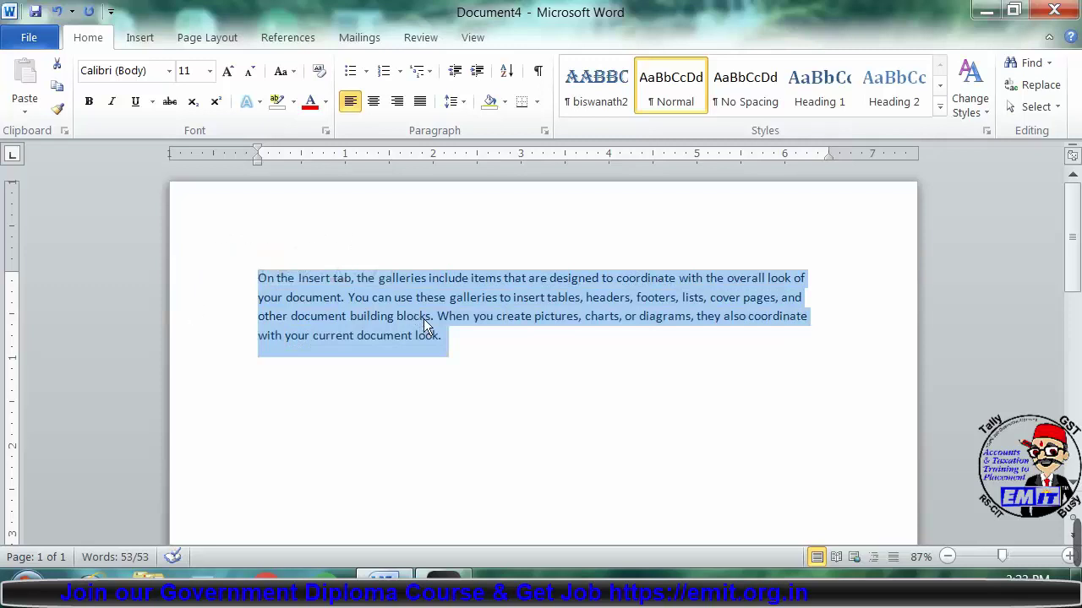
key("ctrl+z")
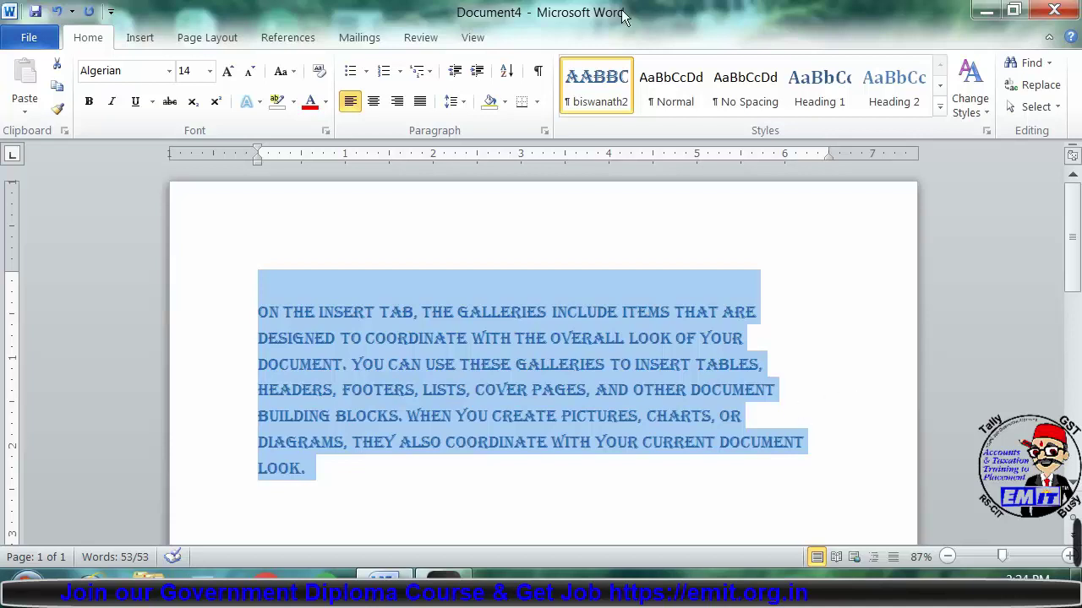
left_click(654, 85)
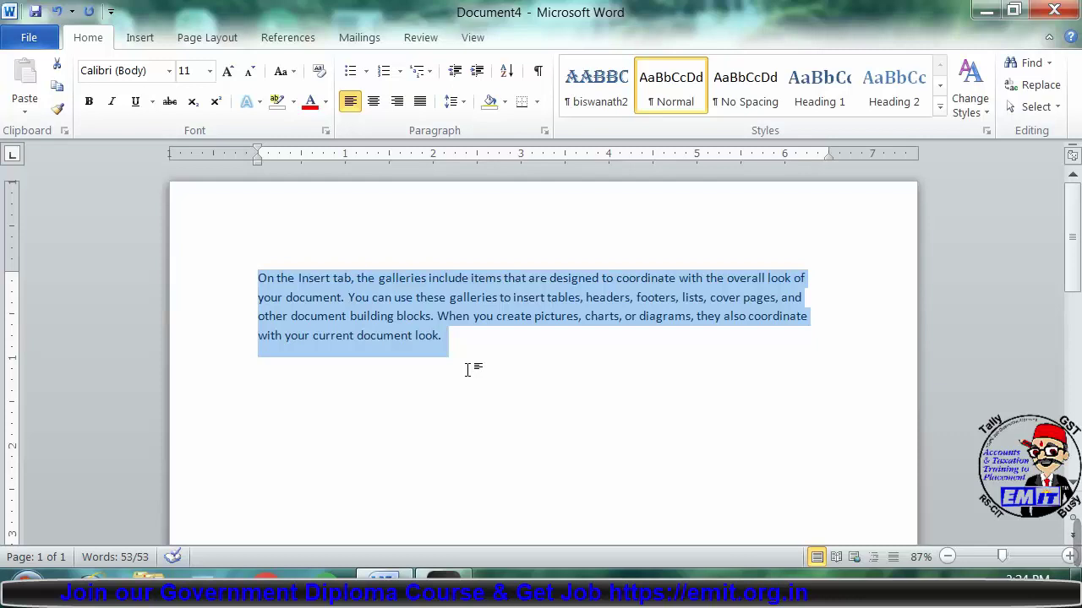
key("alt+b")
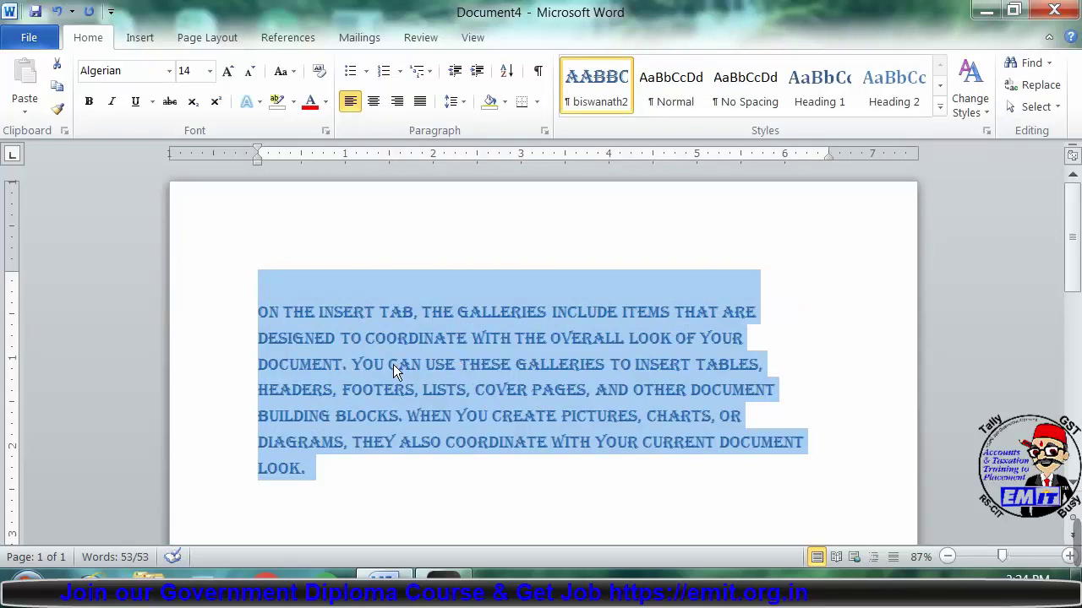
Examine the custom style's modify, revert and removal options in the list of styles, and close the list.
left_click(935, 107)
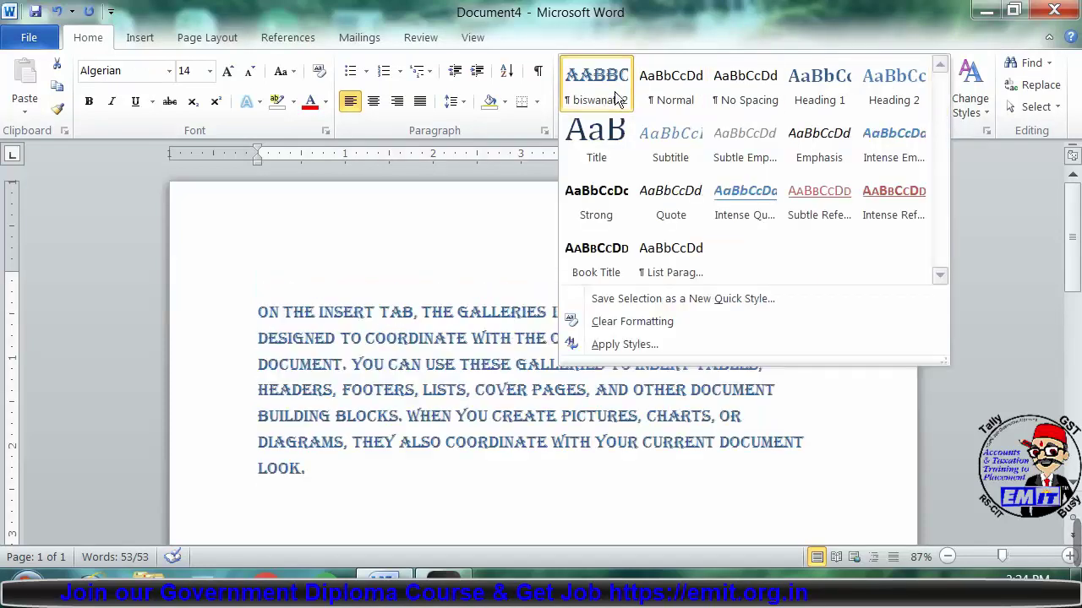
left_click(985, 131)
left_click(986, 131)
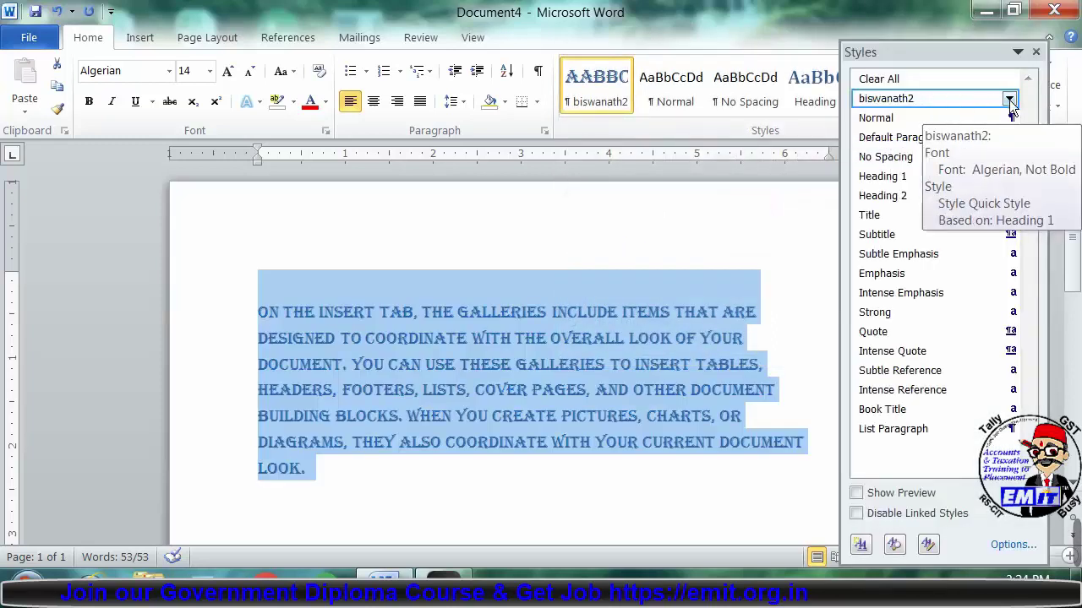
left_click(1010, 101)
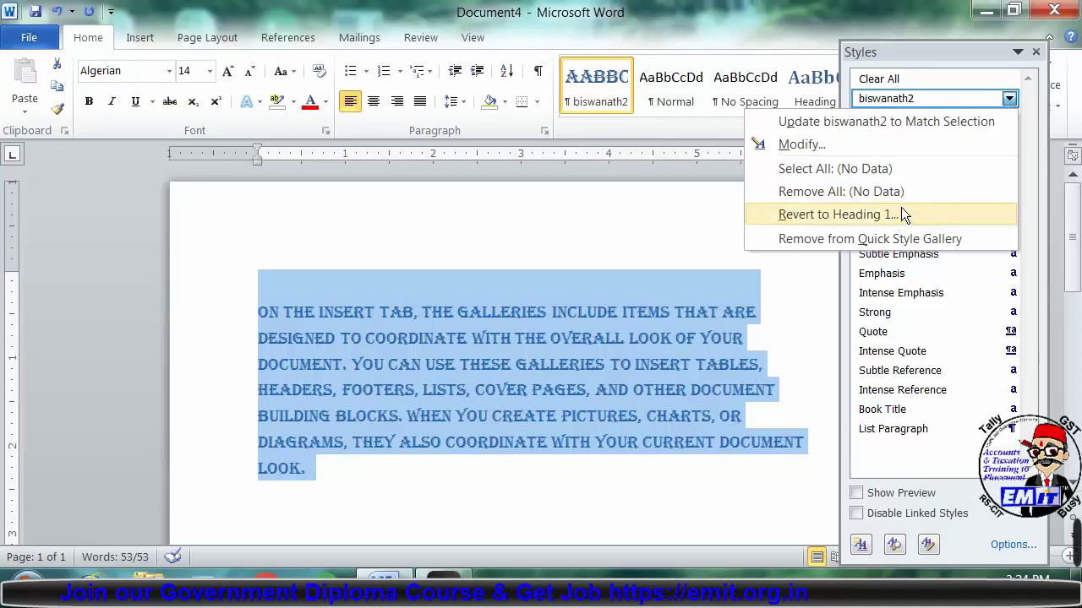
left_click(801, 238)
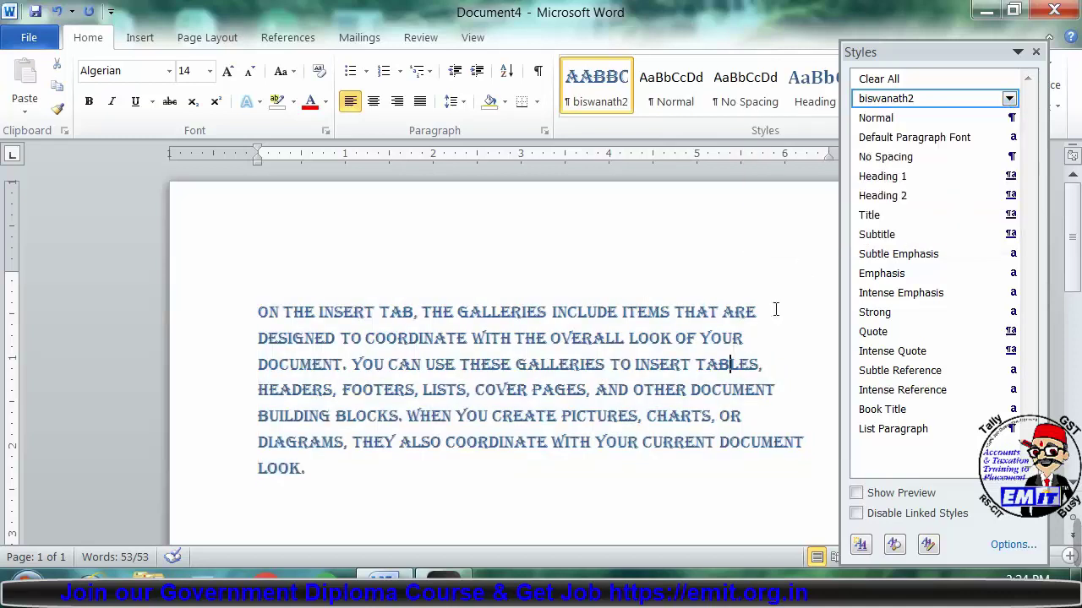
left_click(1036, 53)
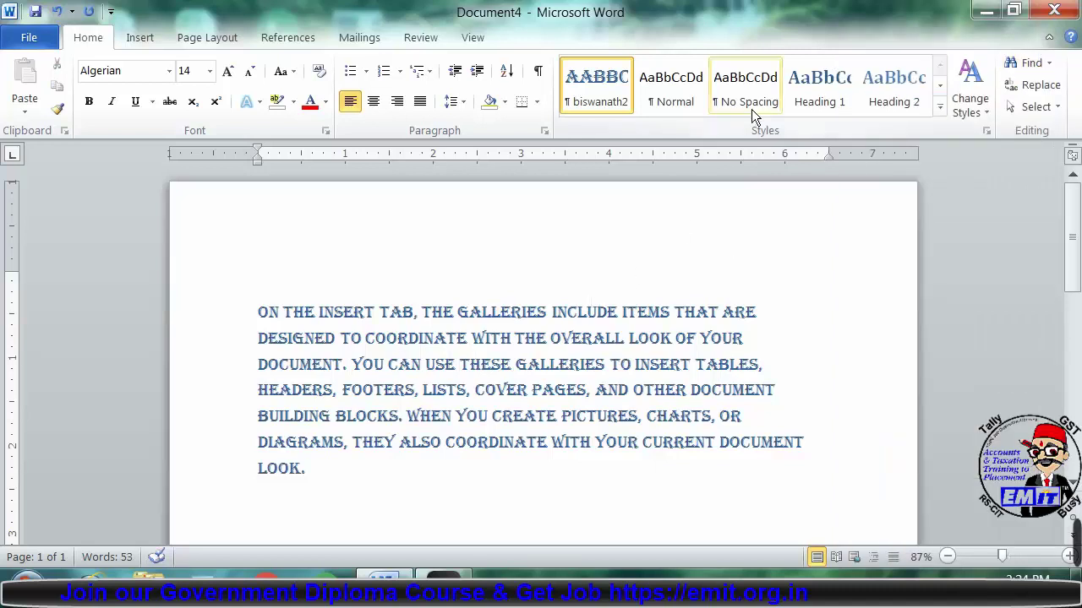
Modify the custom style so that its font color is the standard Orange.
right_click(622, 89)
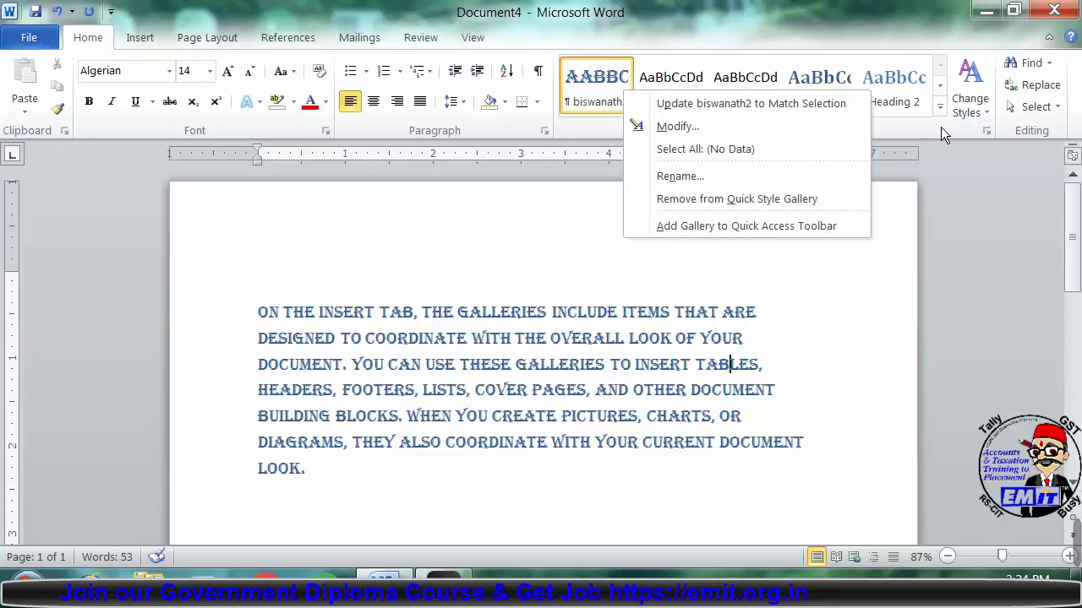
left_click(674, 132)
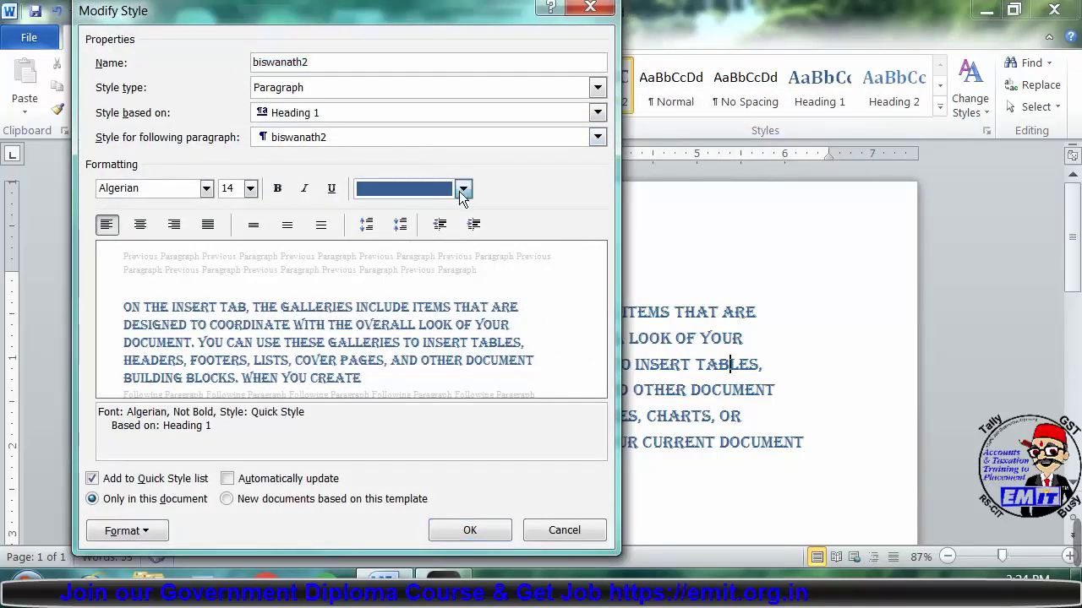
left_click(463, 188)
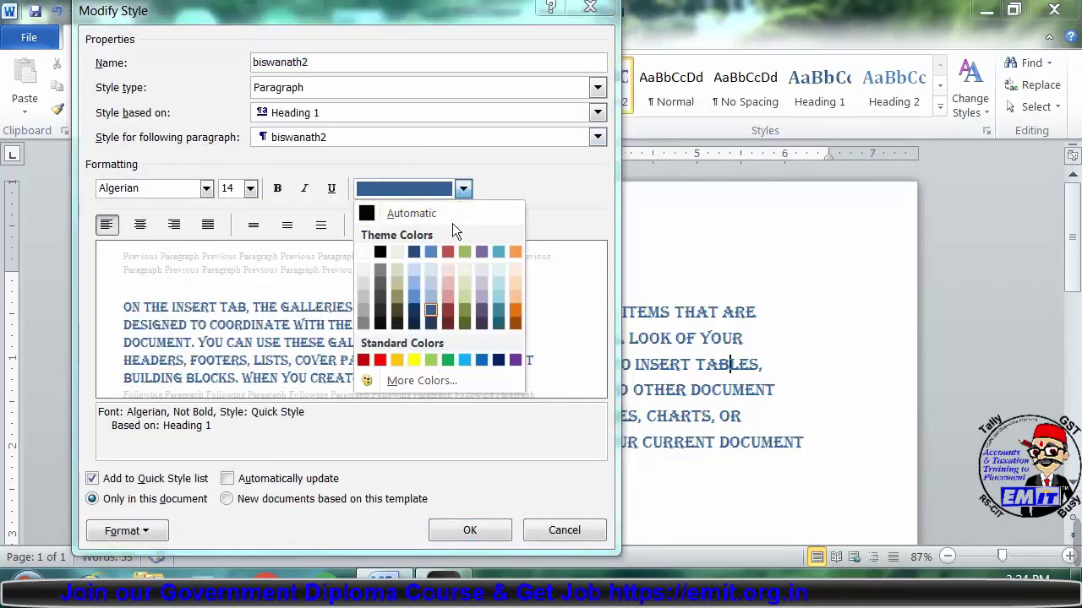
left_click(398, 359)
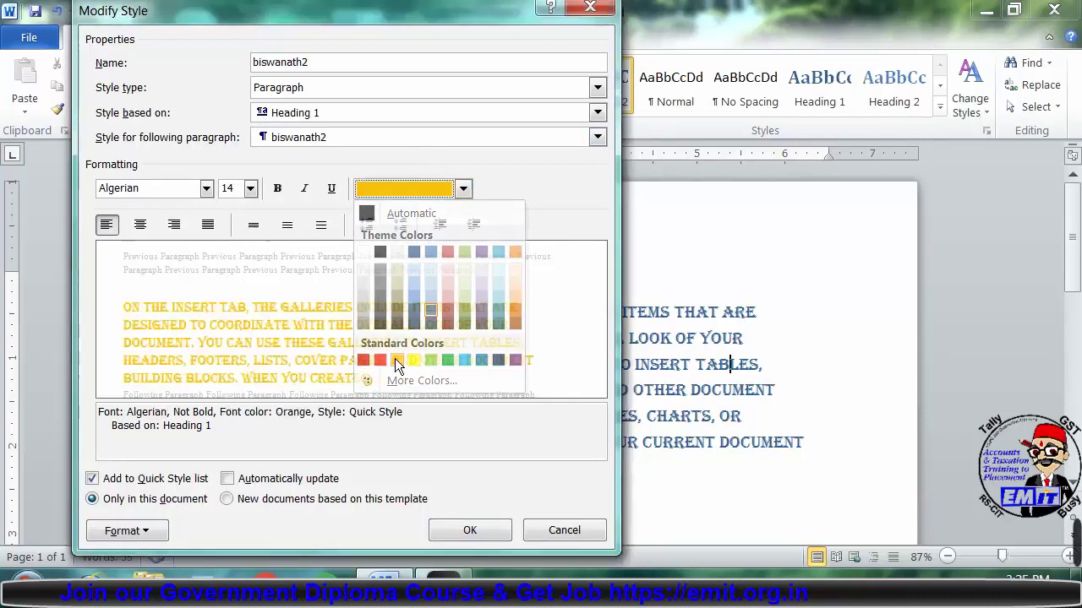
left_click(471, 531)
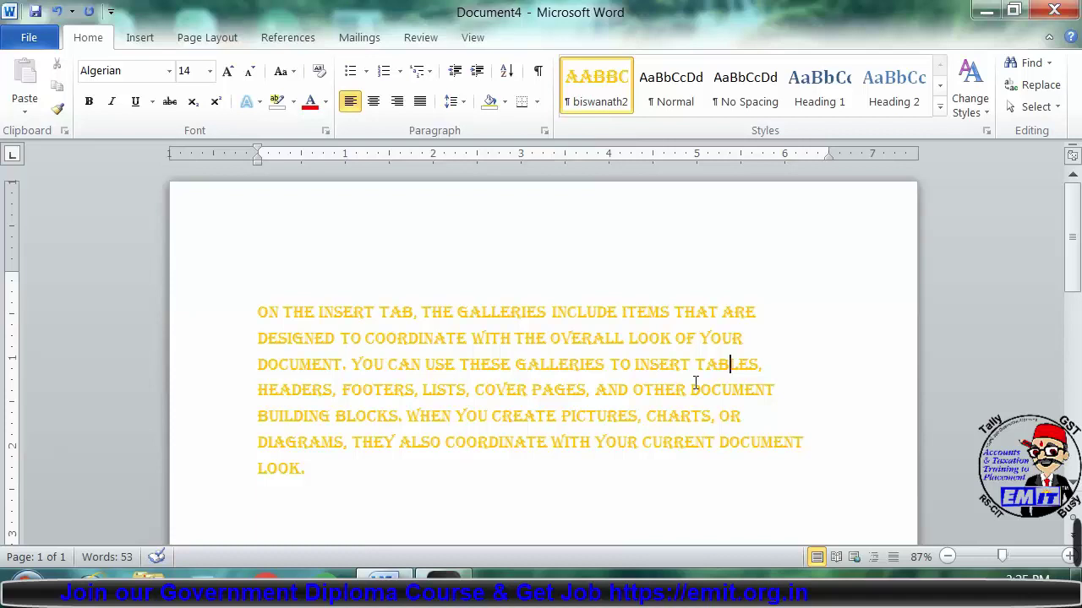
Close the sample document without saving it and create a new blank document.
key("ctrl+w")
key("Tab")
key("Return")
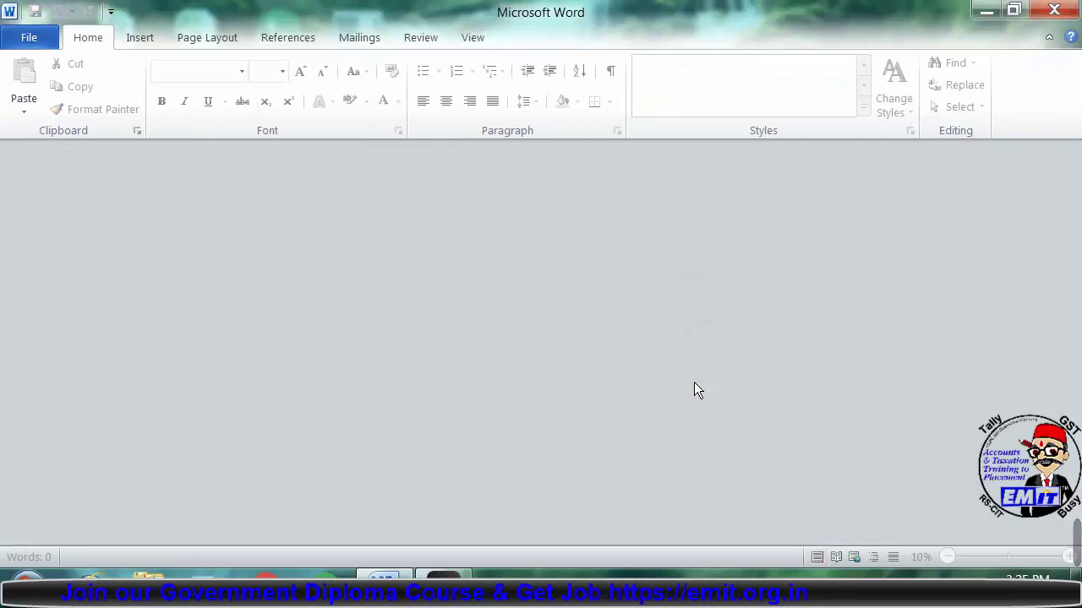
key("ctrl+n")
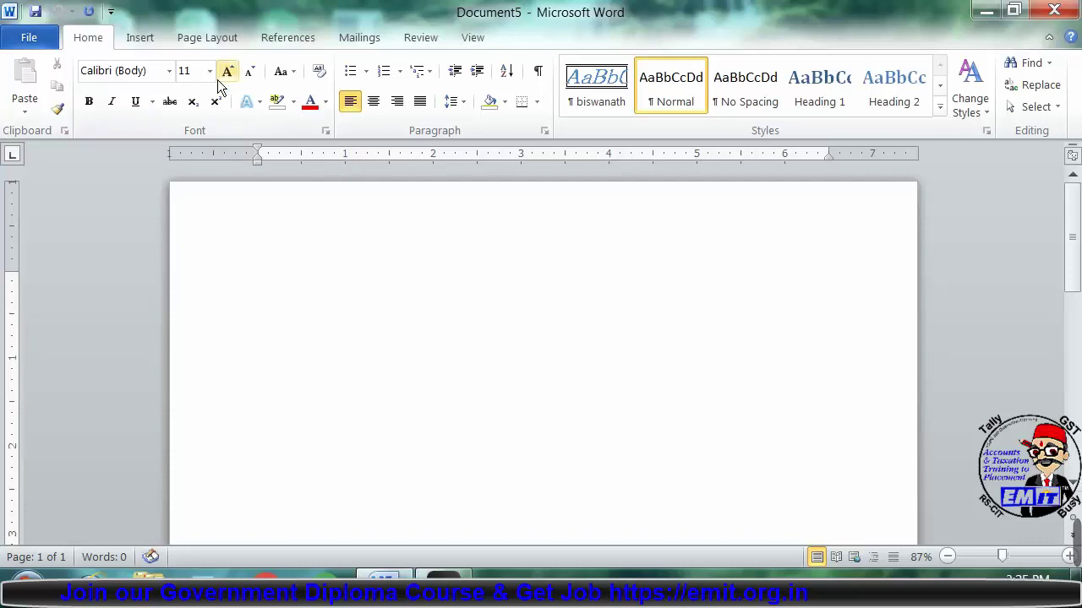
Bring up the detailed font settings for the blank document and choose Arial as the font.
left_click(326, 134)
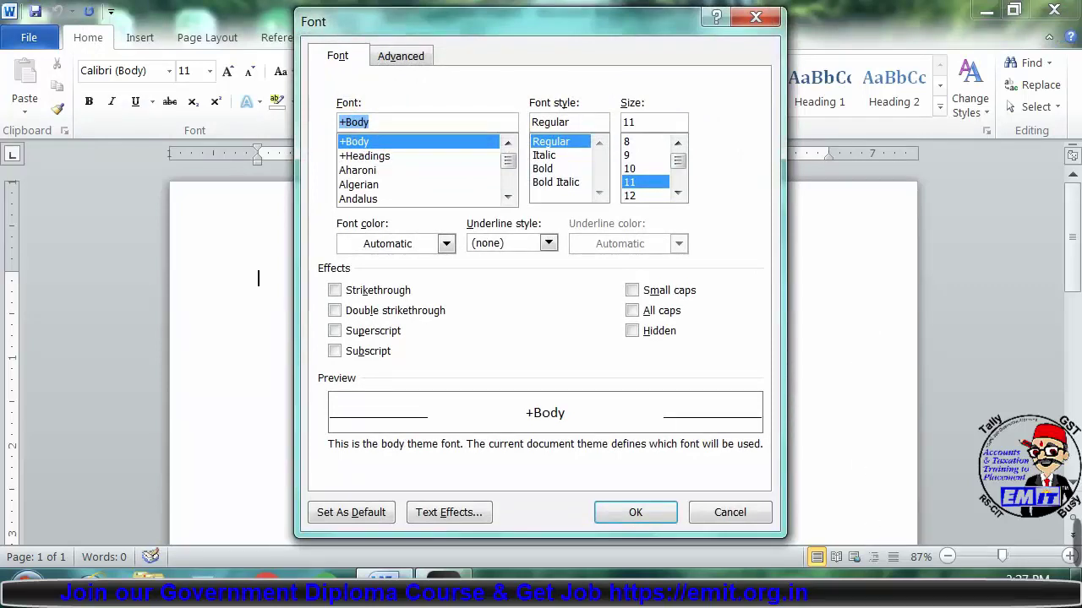
left_click(866, 593)
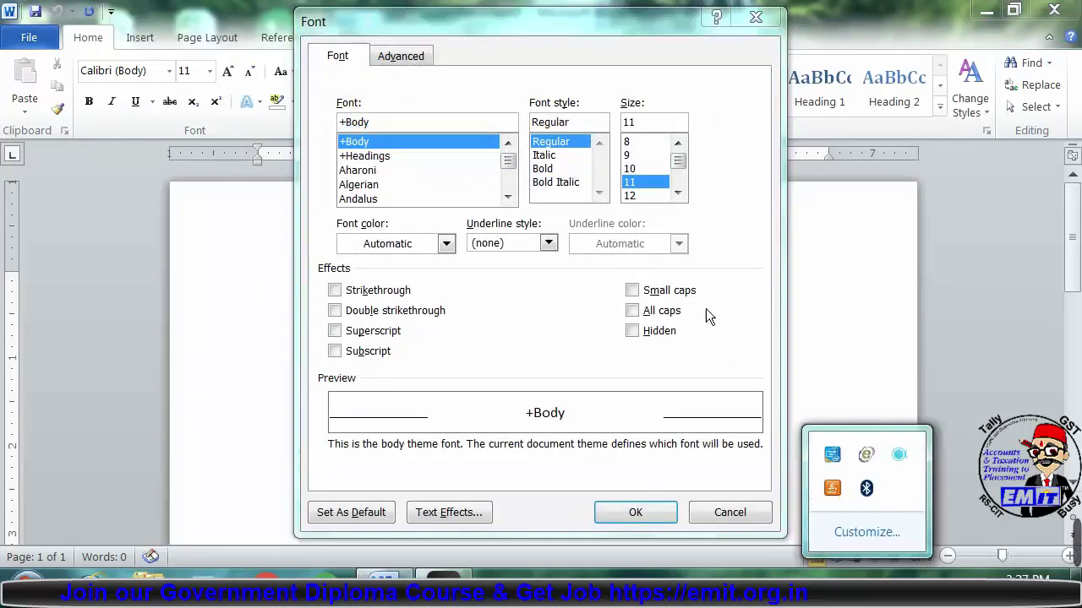
left_click(712, 334)
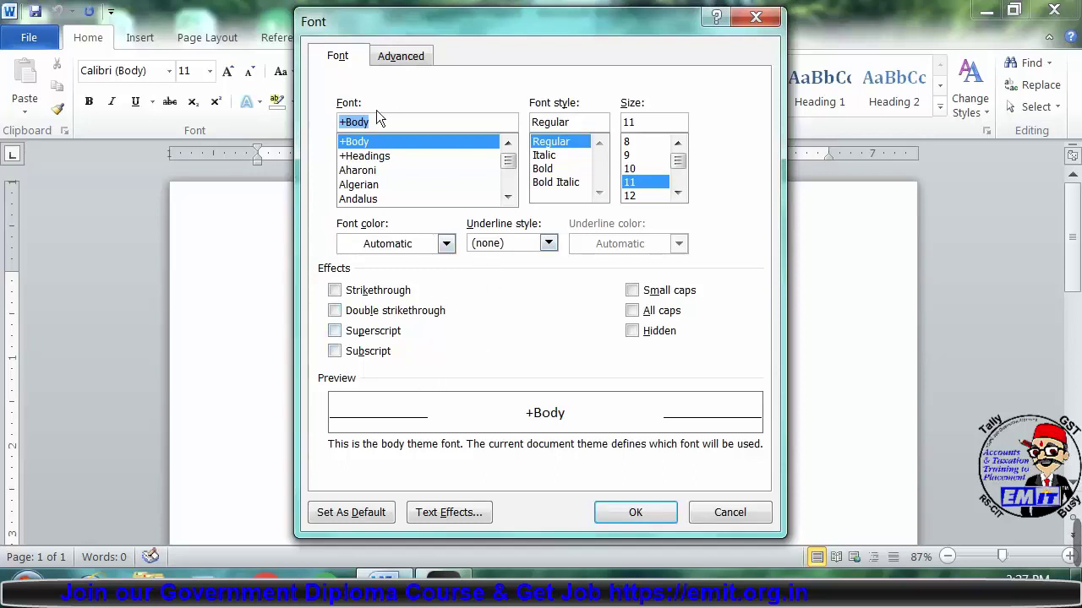
left_click(508, 197)
left_click(508, 197)
left_click(508, 197)
left_click(507, 197)
left_click(508, 197)
left_click(507, 197)
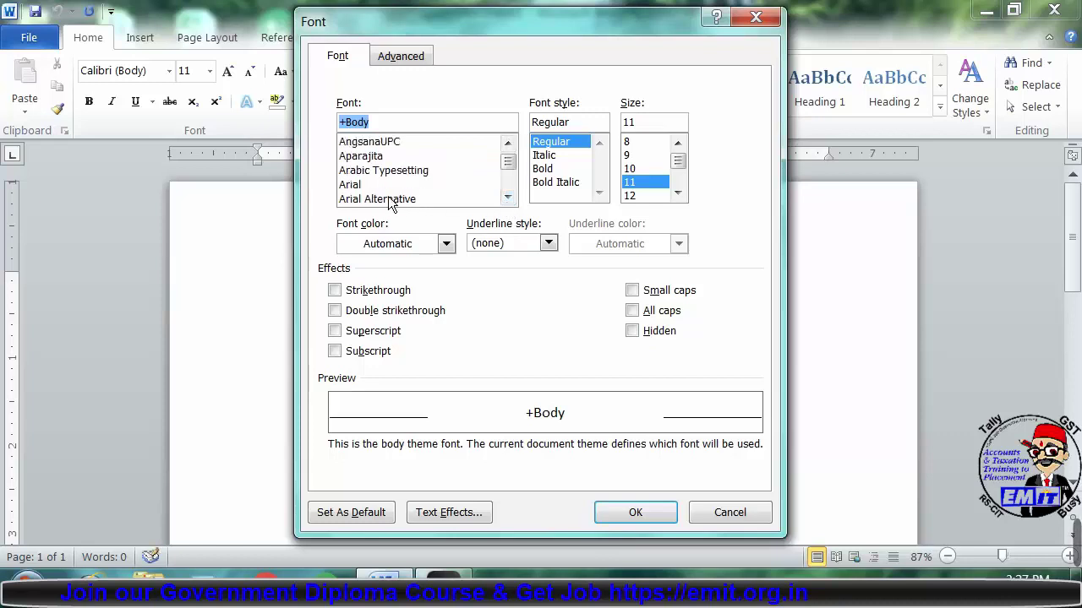
left_click(373, 185)
Set the font style to Bold and the font size to 16.
left_click(553, 169)
left_click(677, 193)
left_click(677, 192)
left_click(637, 195)
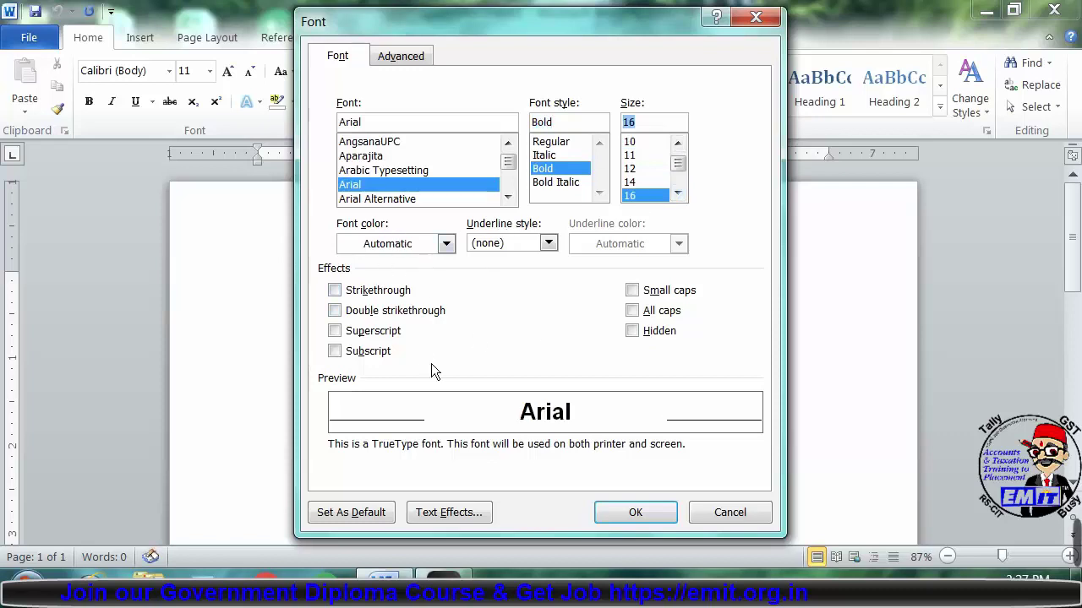
Set the font color to standard Red and make the chosen font settings the default for all documents based on the Normal.dotm template.
left_click(445, 244)
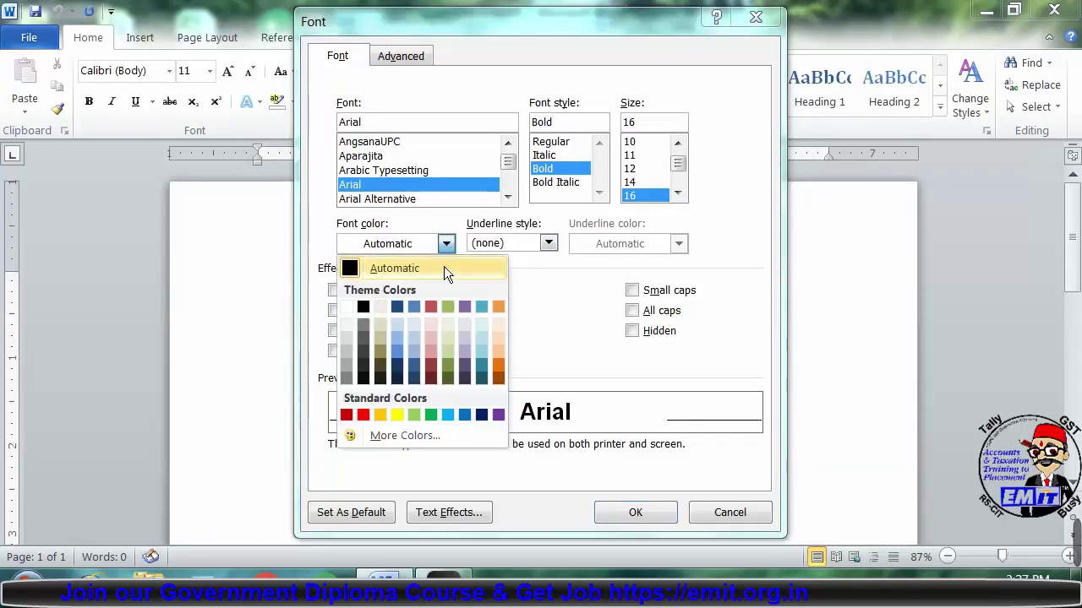
left_click(363, 415)
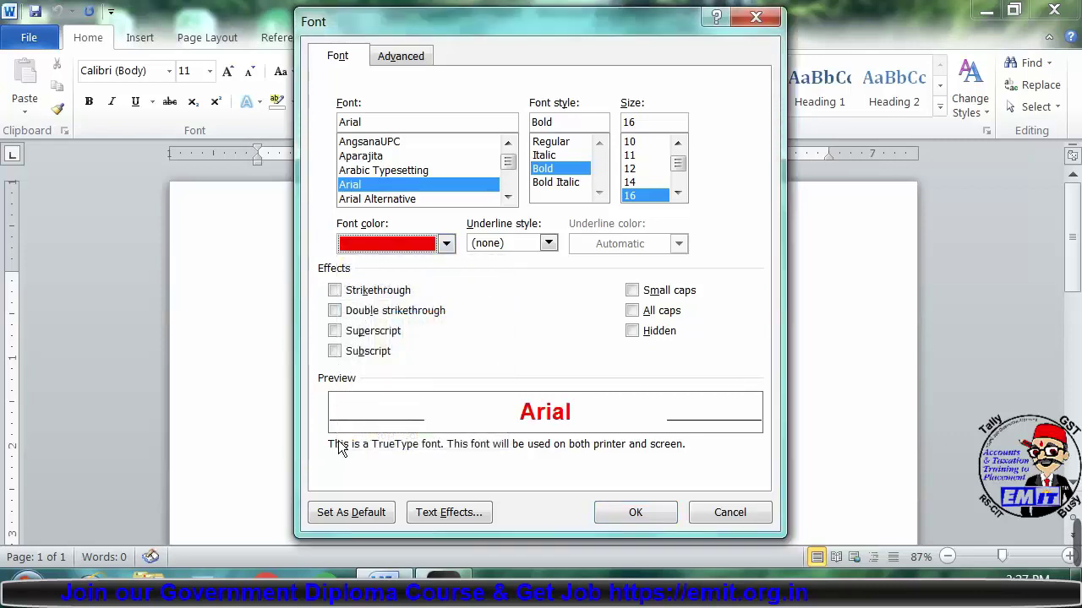
left_click(360, 518)
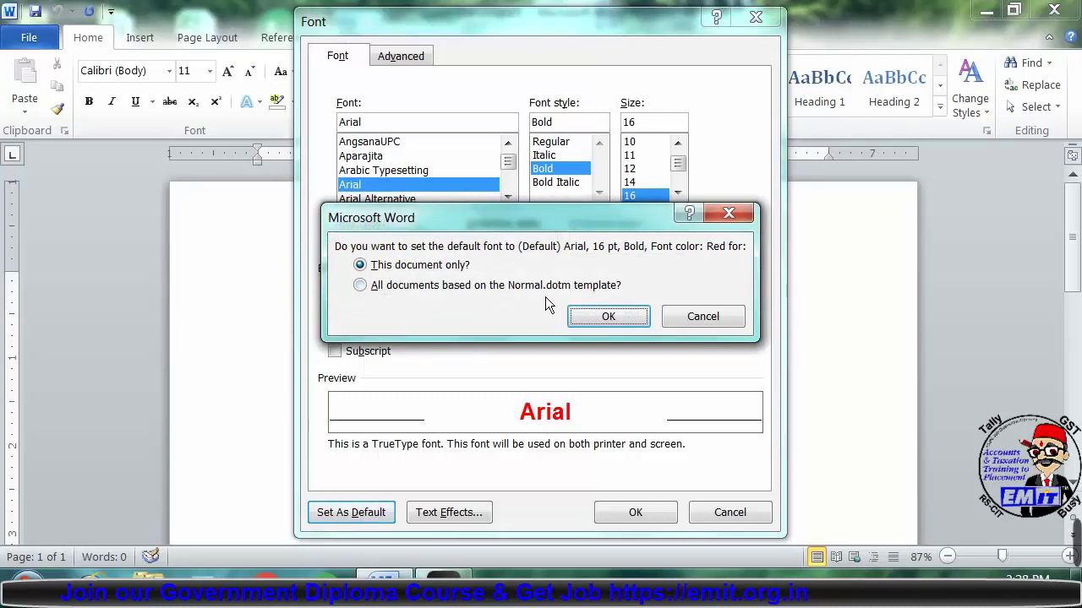
left_click(412, 288)
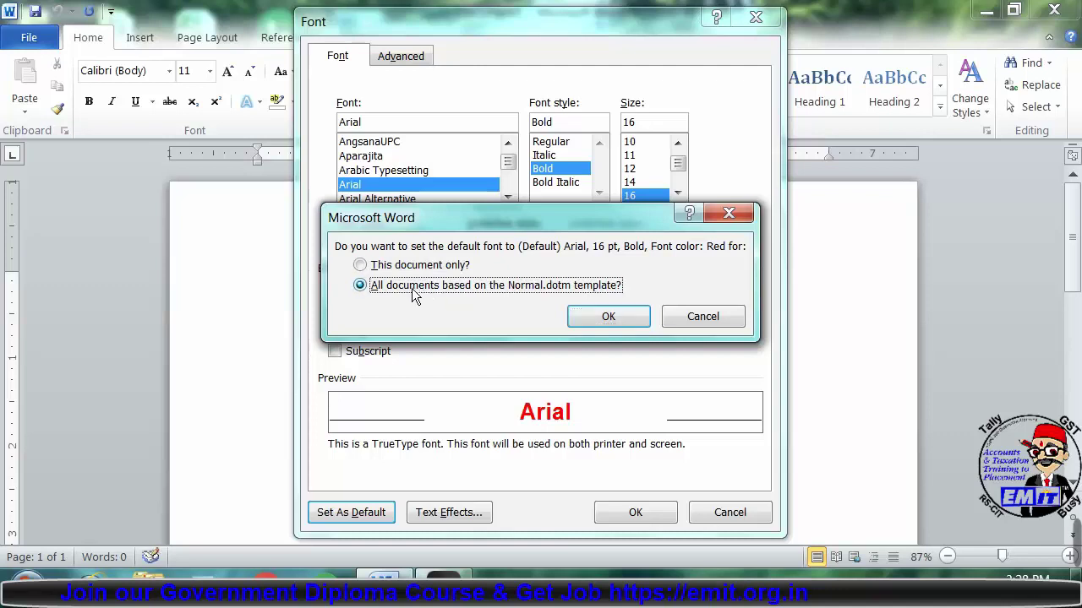
left_click(608, 317)
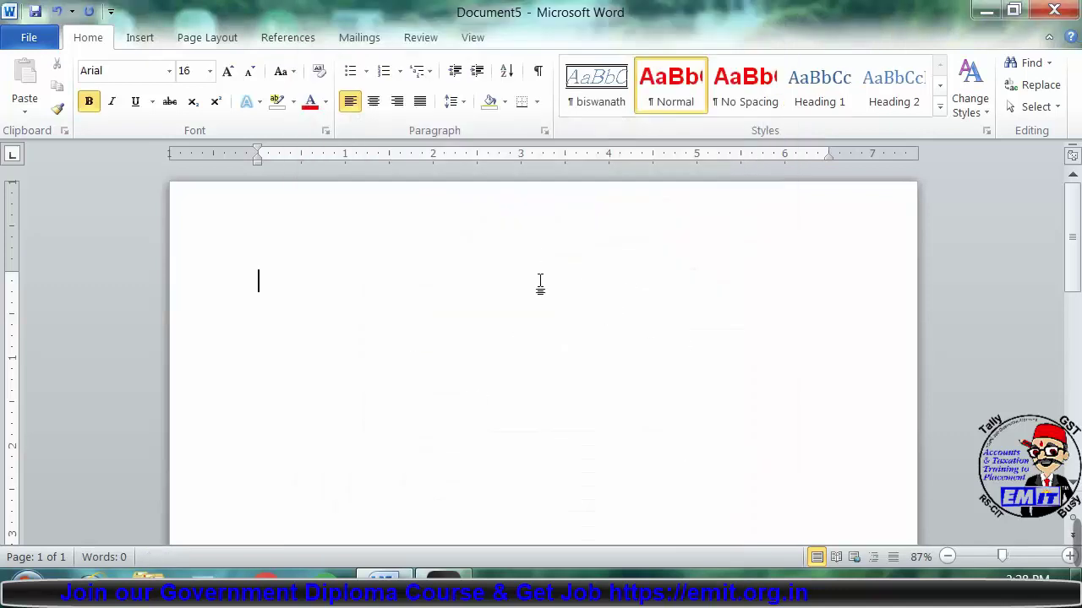
Close the blank document and test the default font by entering "aksdjfoisjfoa soiusaoi faoisfoiausoif sjklsjaljf" in a new blank document.
key("alt+F4")
key("Return")
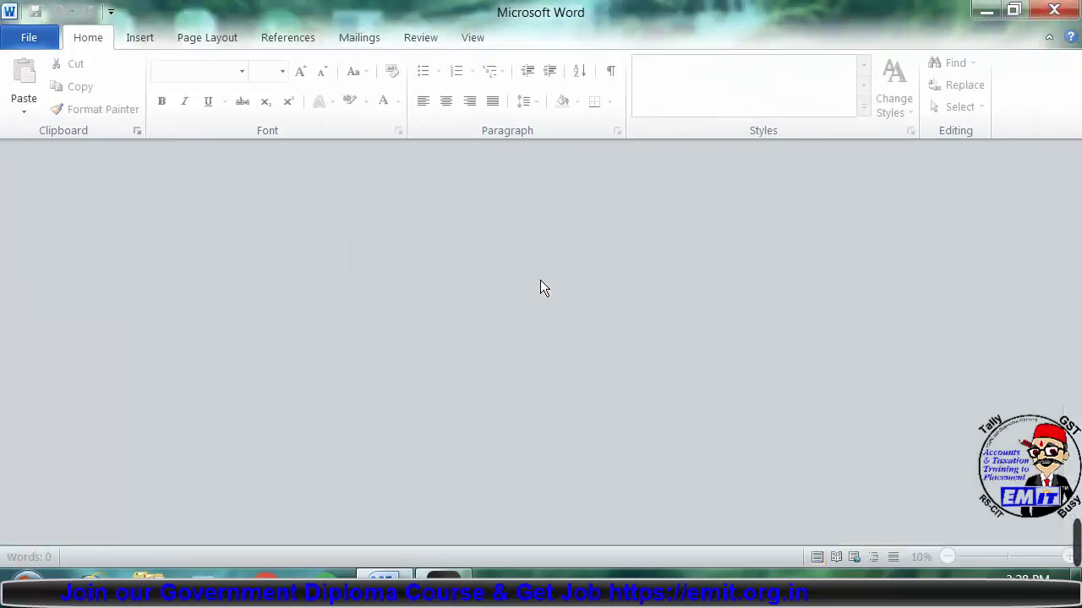
key("ctrl+n")
type("aksdjfoisjfoa soiusaoi faoisfoiausoif sjklsjaljf")
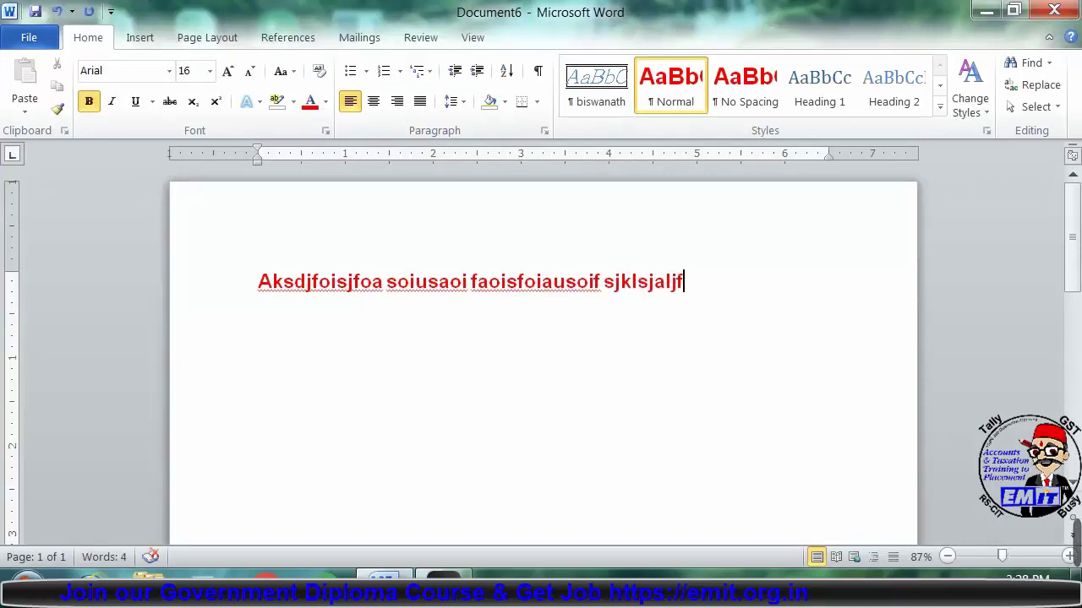
Change the font color of the whole sample text line to black.
triple_click(503, 281)
left_click(325, 102)
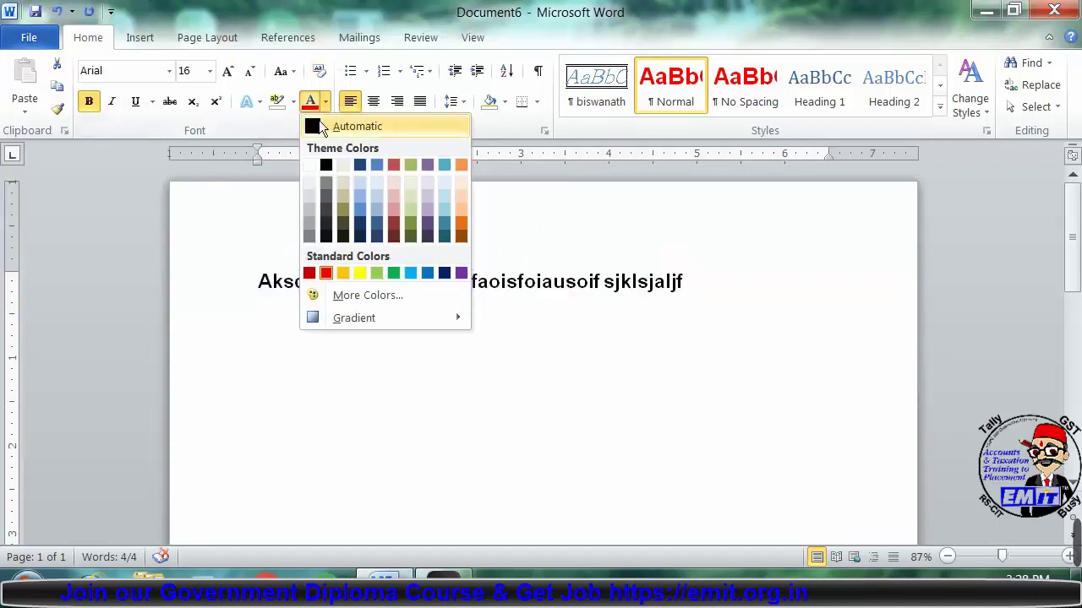
left_click(327, 162)
left_click(488, 469)
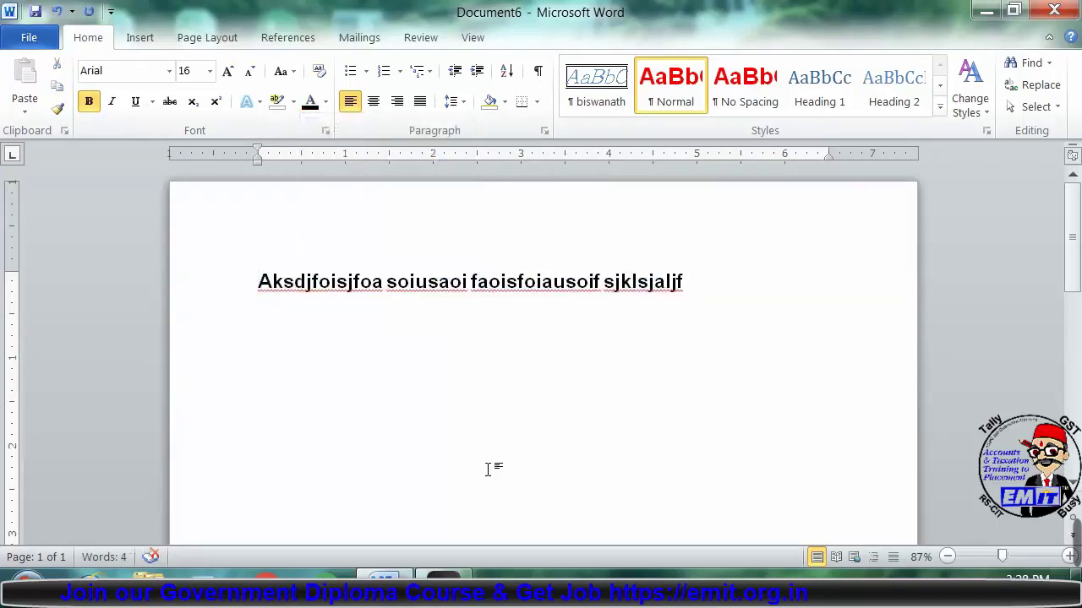
Discard the recolored document and enter "IkJSDKLjlsjfasjdljlasdfjlksjadfljasdfjsaldfkas" in a new blank document.
key("alt+F4")
key("n")
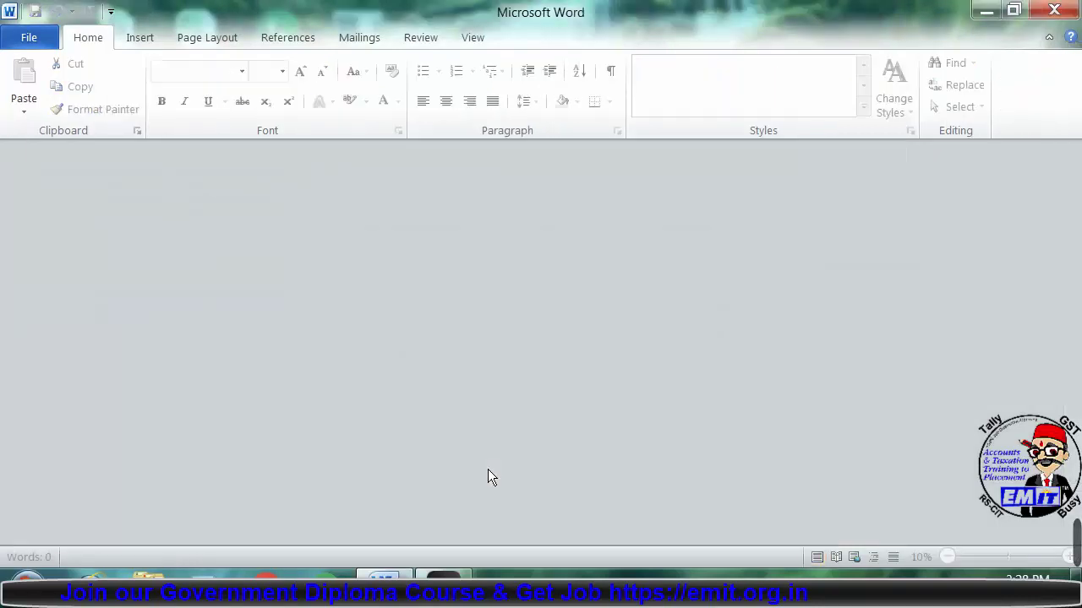
key("ctrl+n")
type("IkJSDKLjlsjfasjdljlasdfjlksjadfljasdfjsaldfkas")
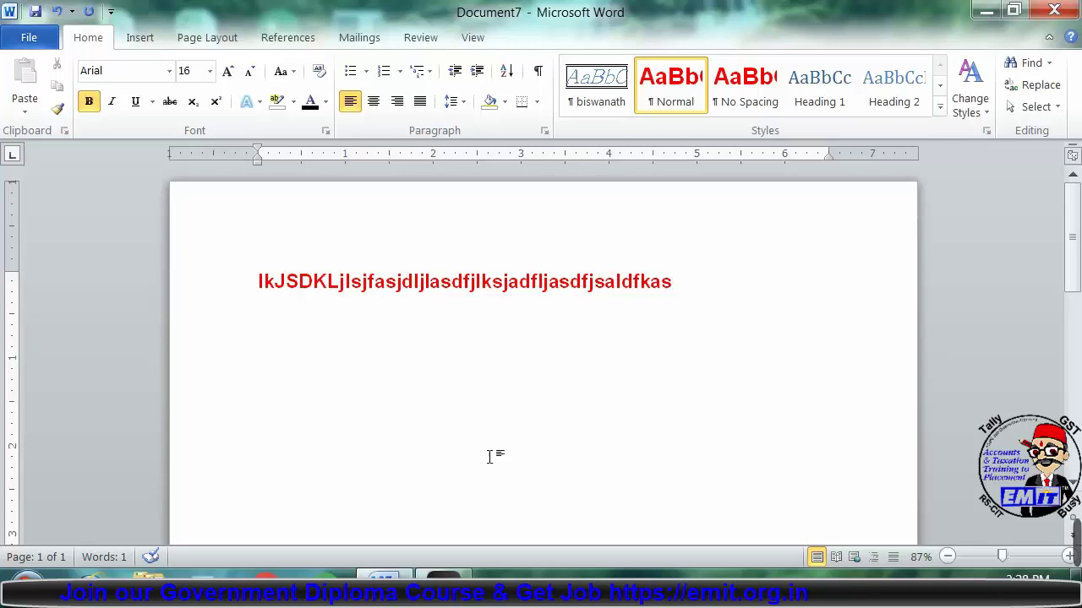
In the detailed font settings, choose Arial with Automatic font color, Regular style and size 11.
left_click(324, 132)
left_click(465, 245)
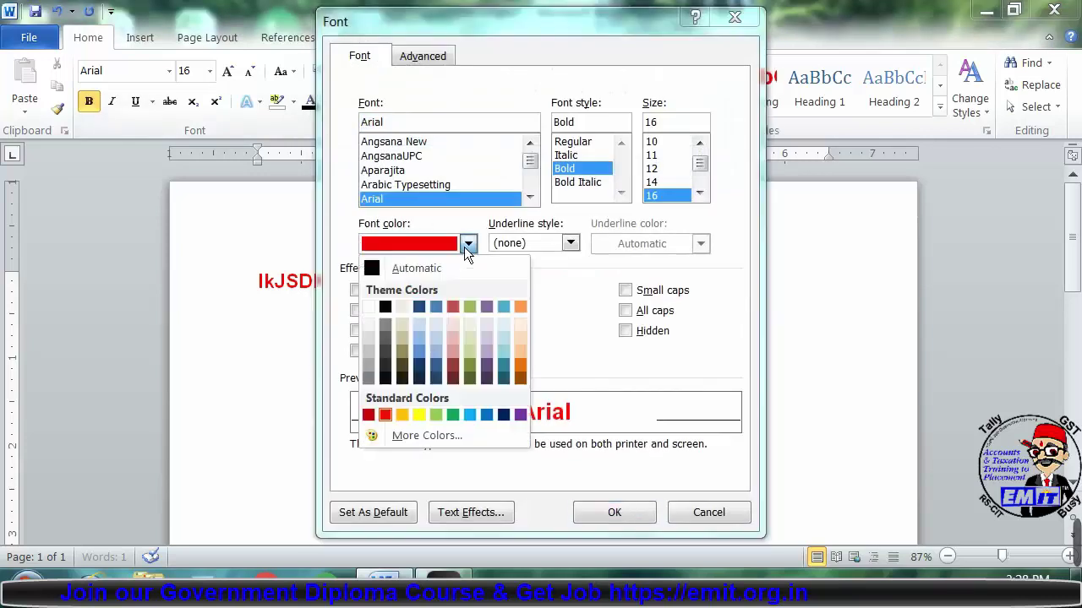
left_click(436, 264)
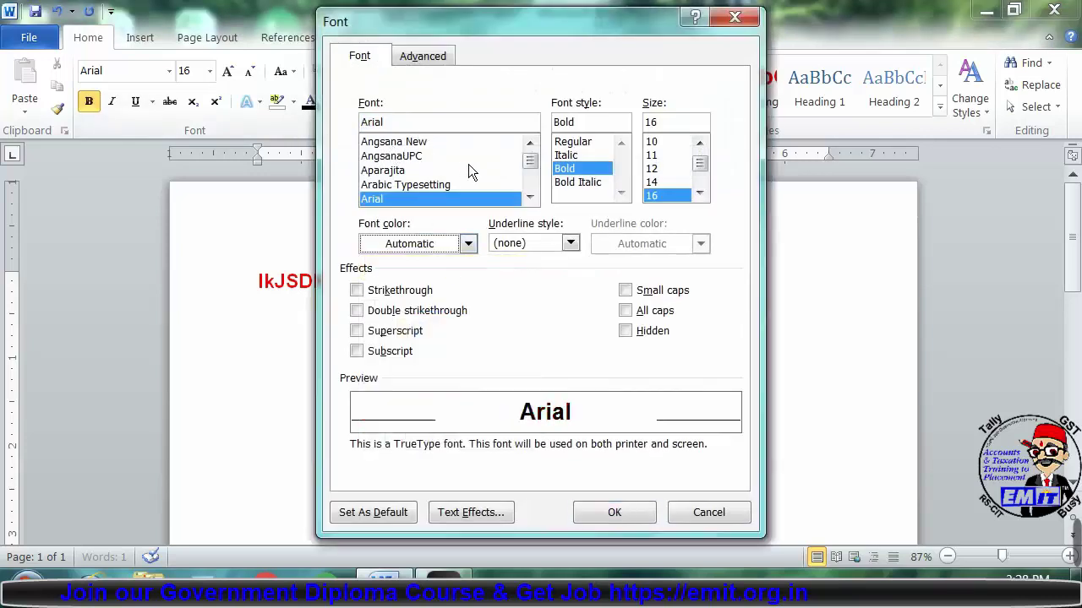
left_click(432, 195)
left_click(573, 141)
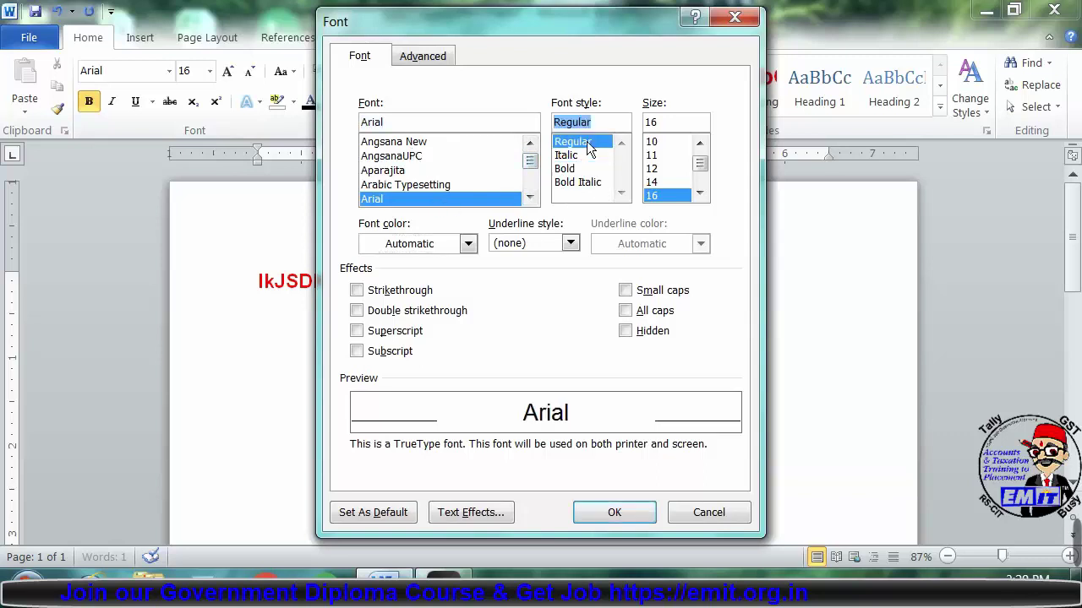
left_click(668, 155)
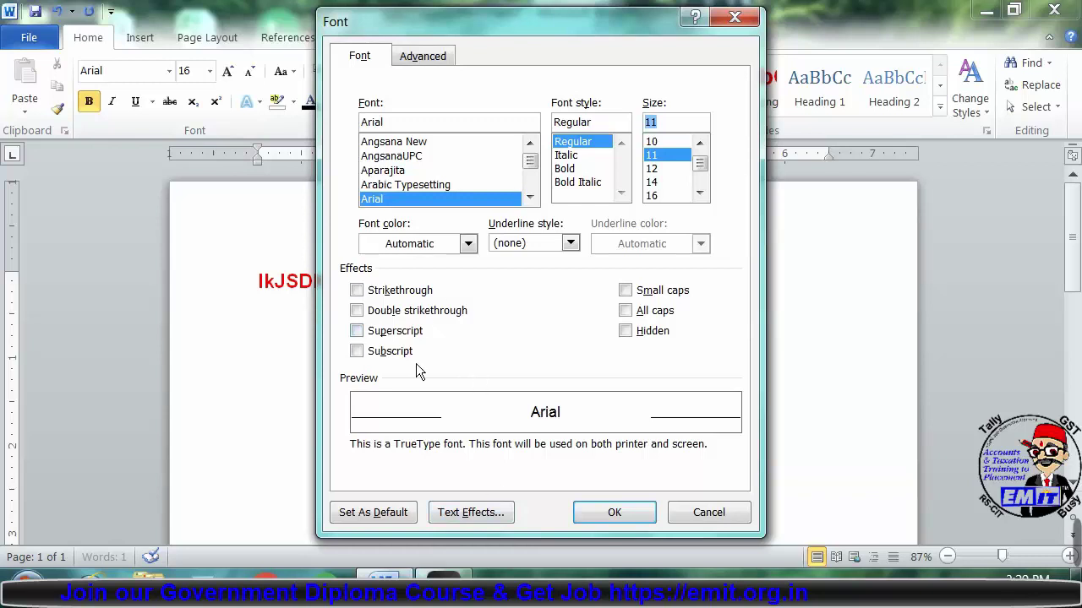
Make these font settings the default for all documents based on the Normal.dotm template.
left_click(379, 513)
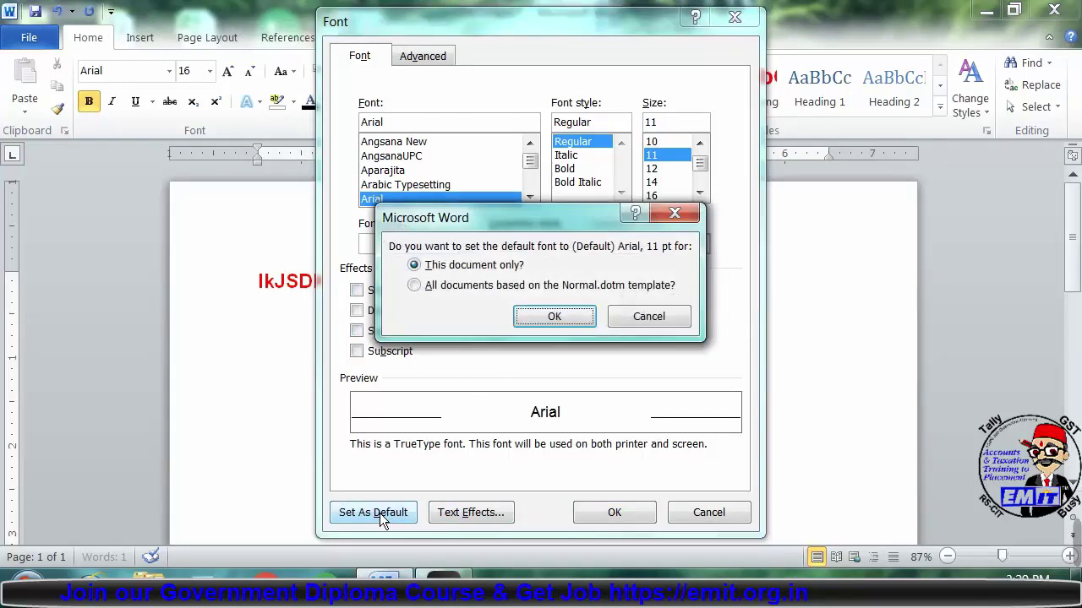
left_click(450, 286)
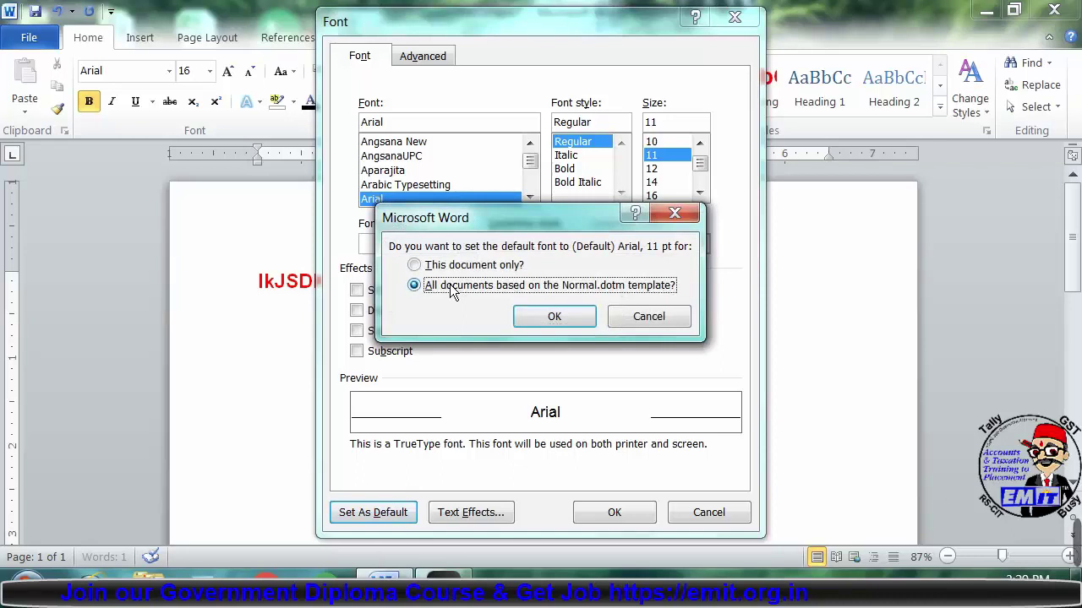
left_click(545, 321)
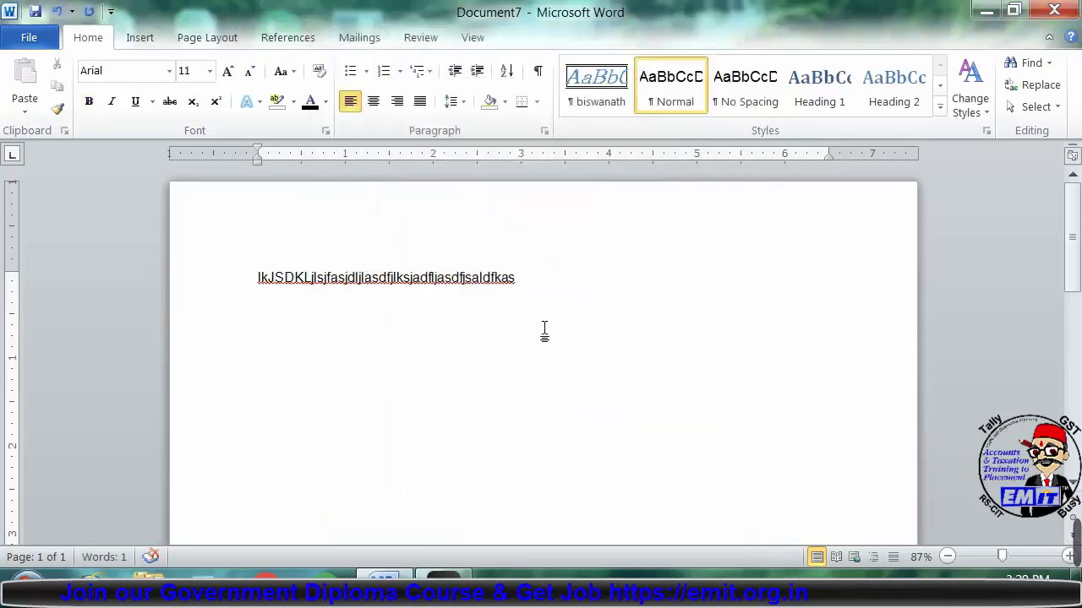
Close the document without saving and enter "lkajskldfjsflklasjkfjasdflksdf" in a new blank document.
key("ctrl+w")
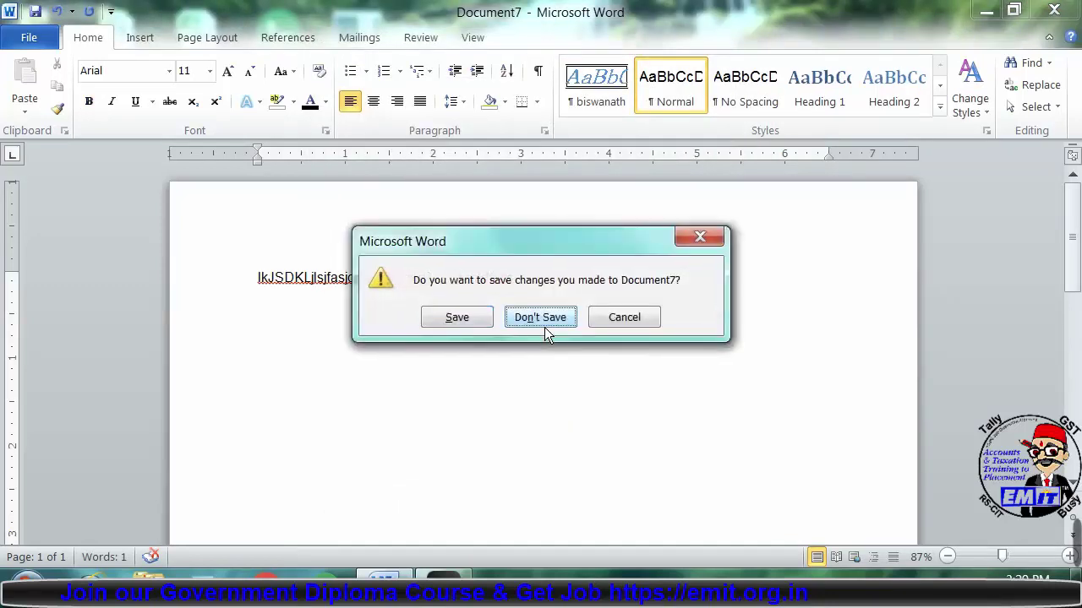
left_click(545, 328)
key("ctrl+n")
type("lkajskldfjsflklasjkfjasdflksdf")
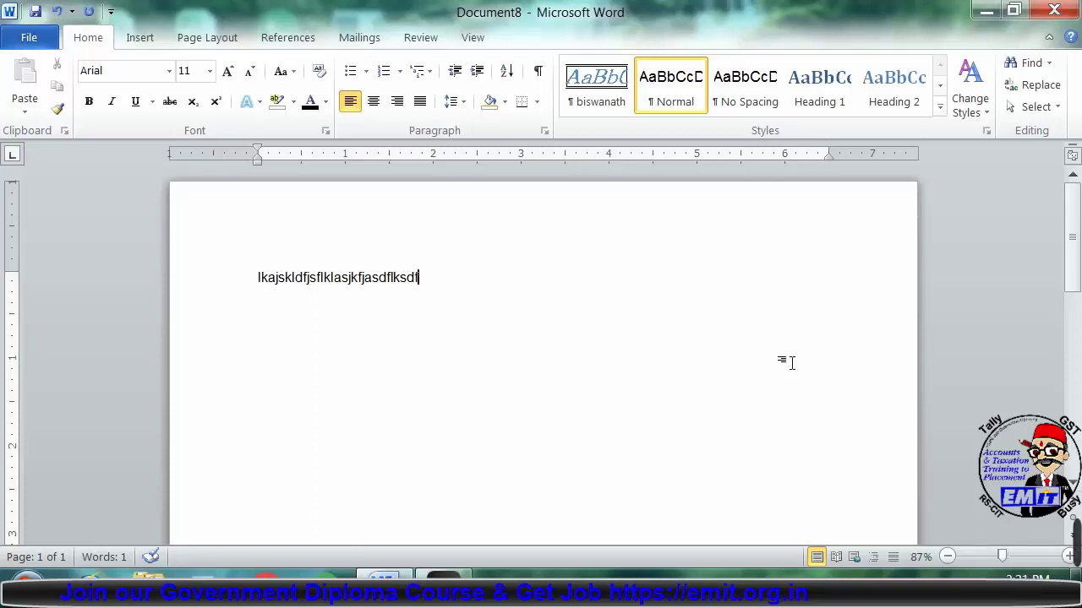
Delete the test text and generate 15 paragraphs of placeholder text with =rand(15).
left_click_drag(422, 279, 252, 275)
key("Delete")
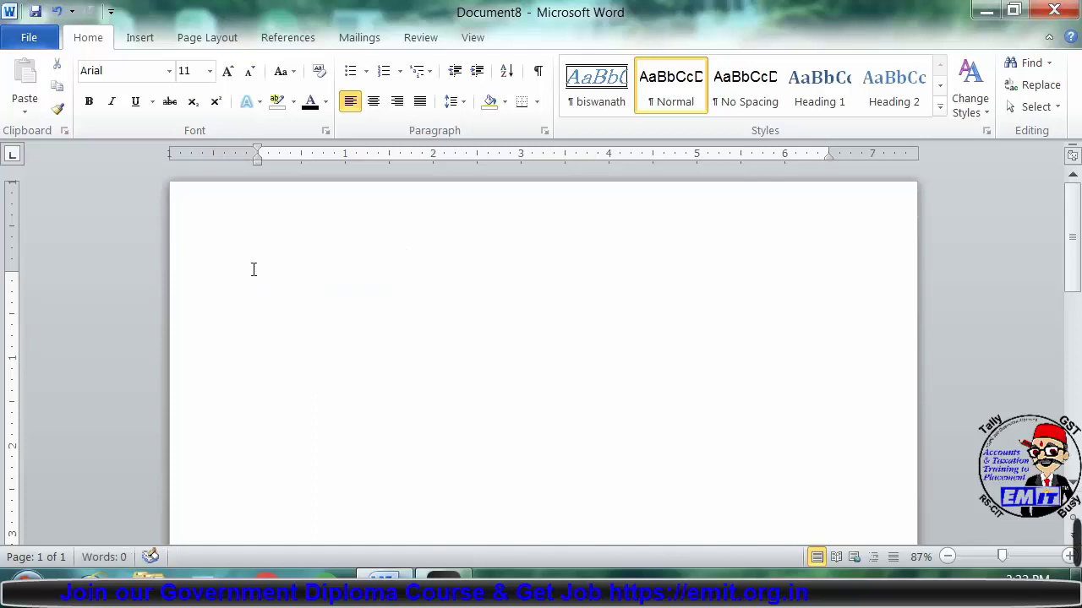
left_click(866, 587)
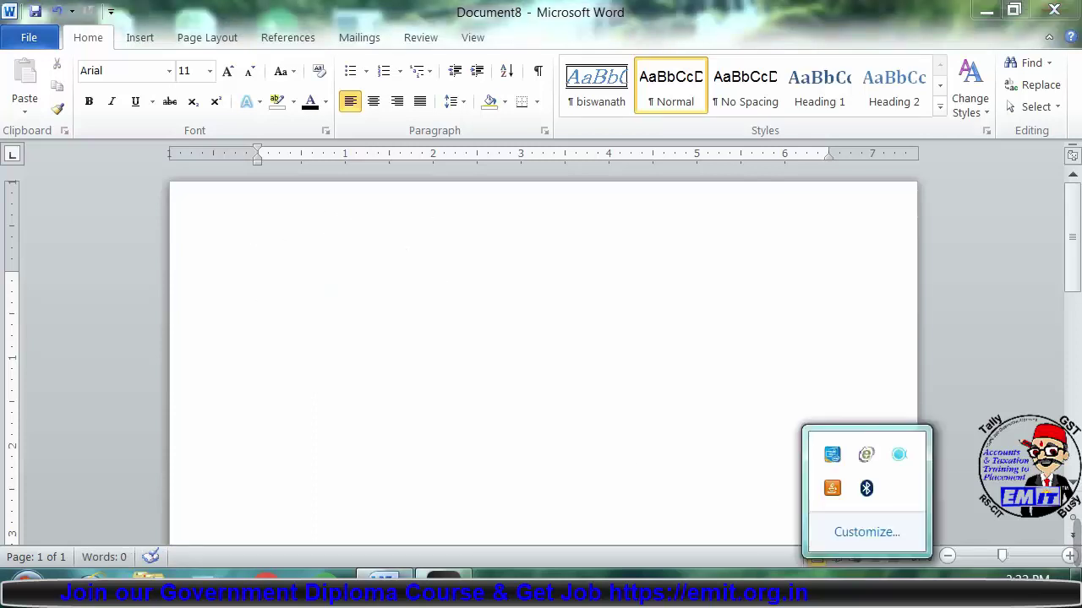
left_click(651, 324)
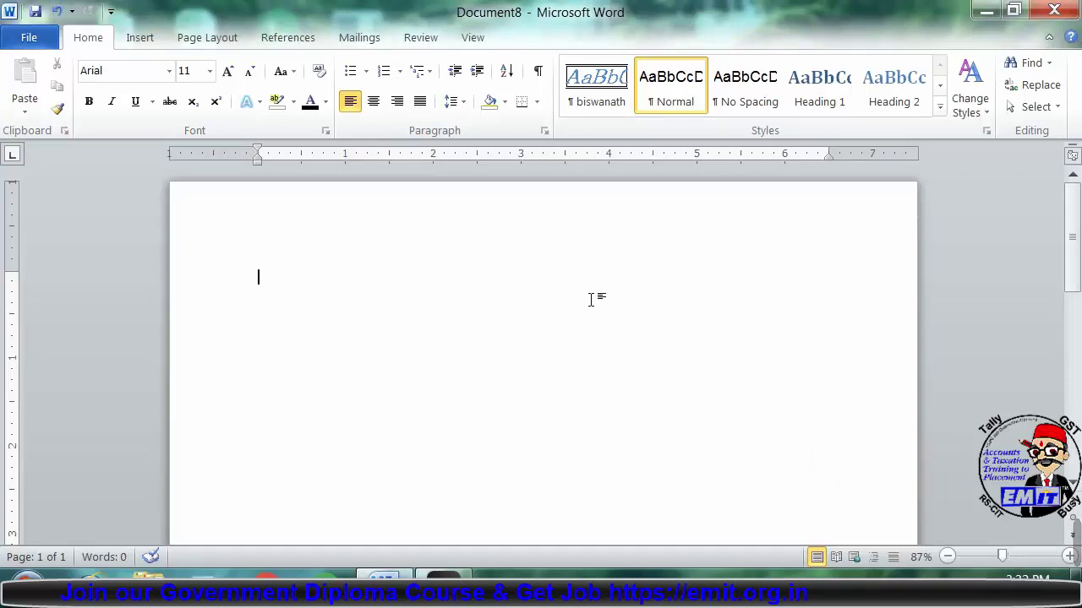
type("=rand(")
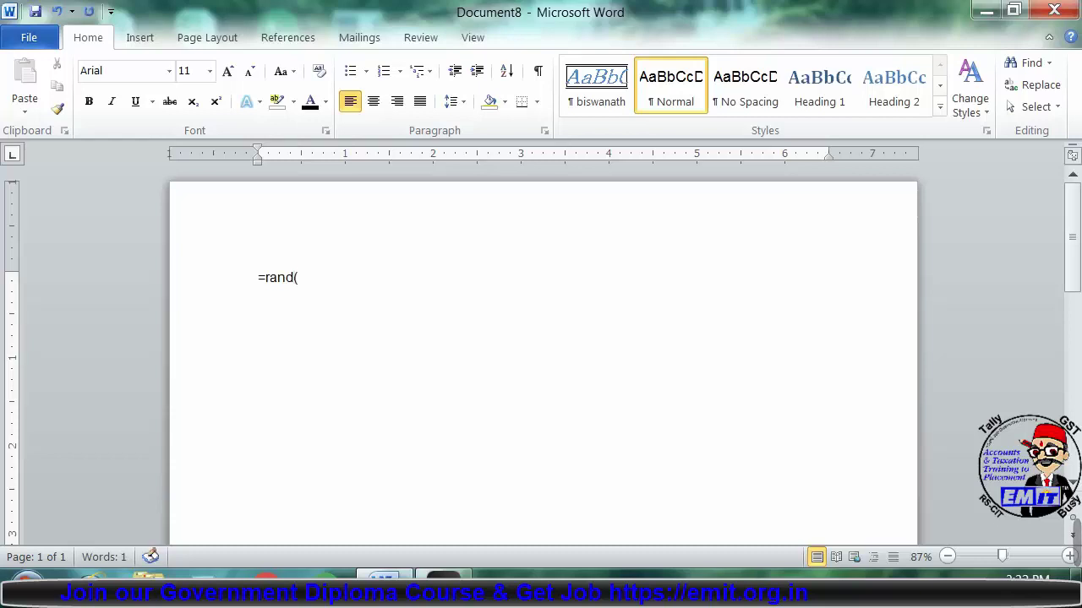
type("15)")
key("Return")
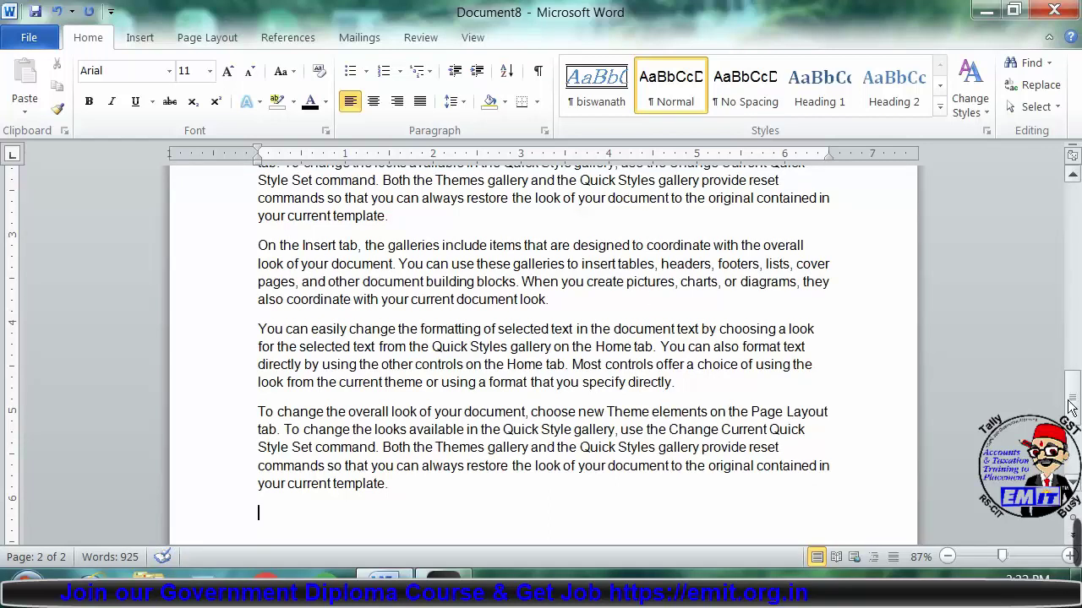
Insert Koala.jpg from the Sample Pictures folder at the end of the first paragraph.
left_click_drag(1073, 396, 1073, 211)
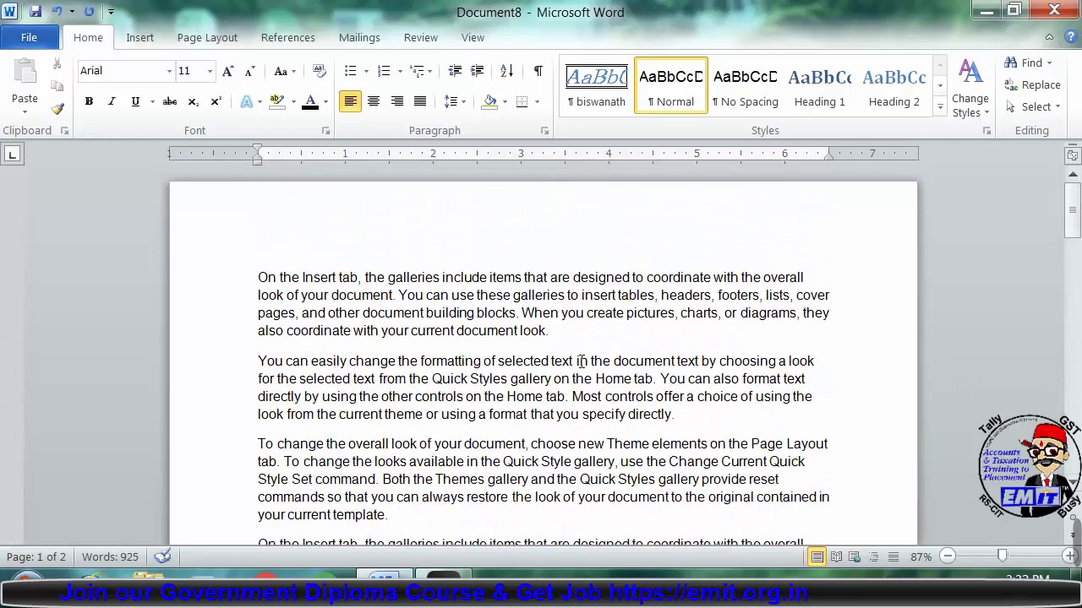
left_click(569, 333)
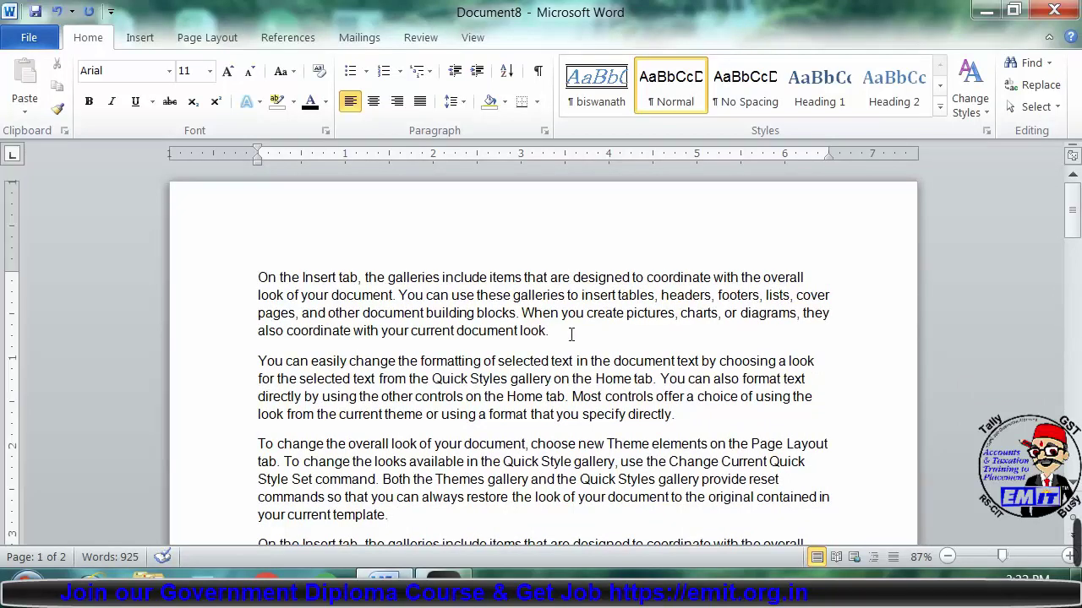
left_click(140, 37)
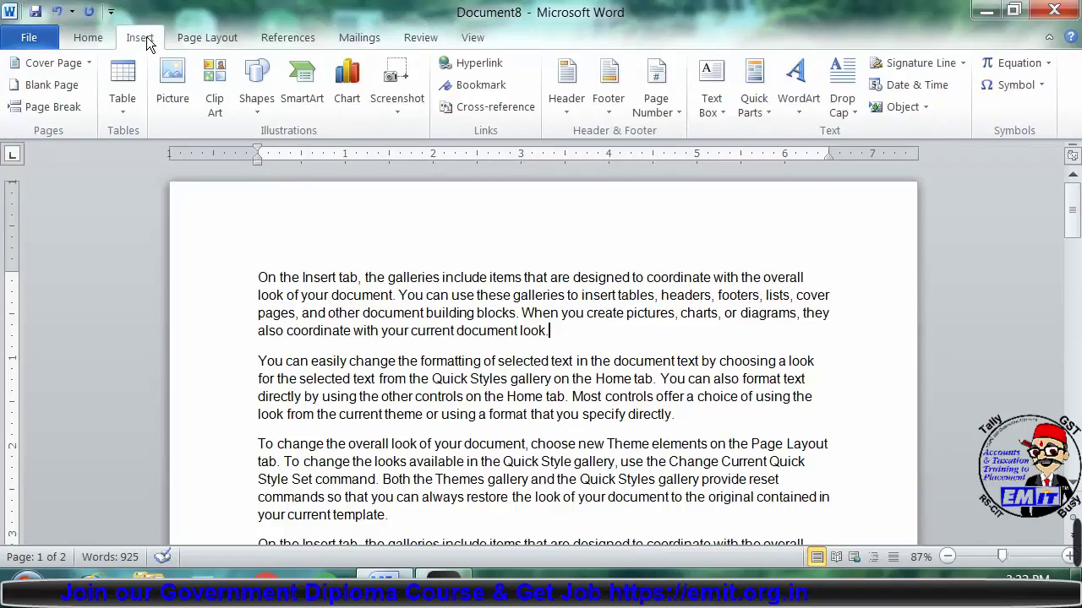
left_click(165, 89)
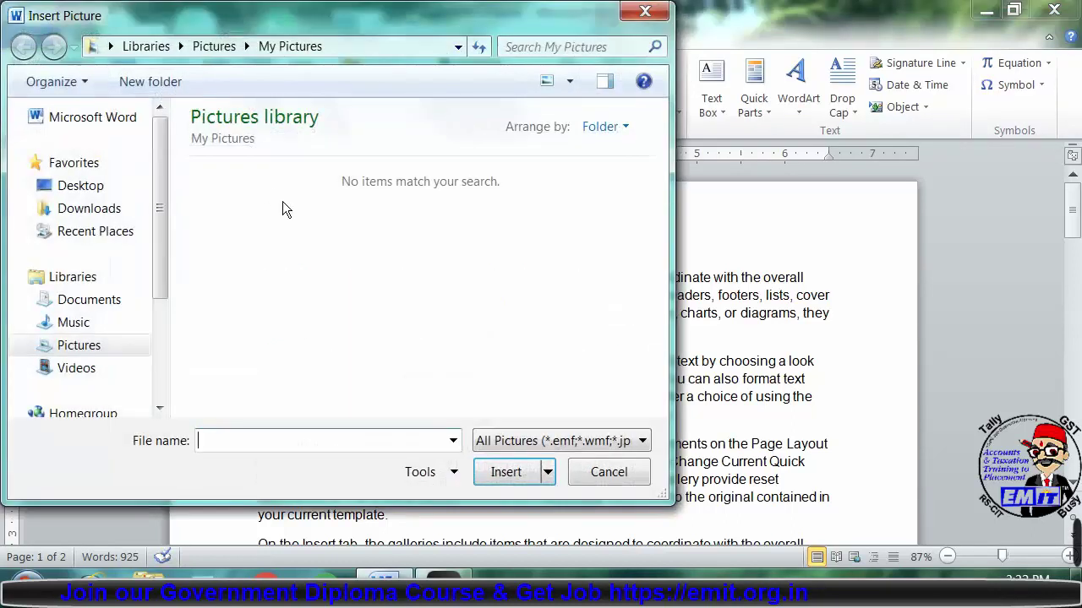
left_click(79, 344)
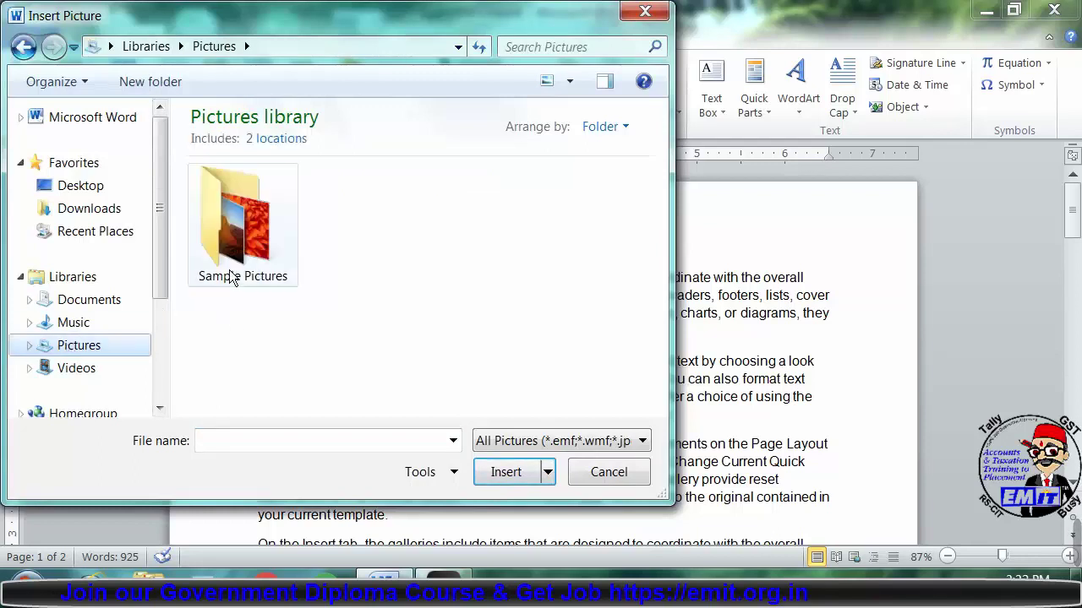
double_click(230, 277)
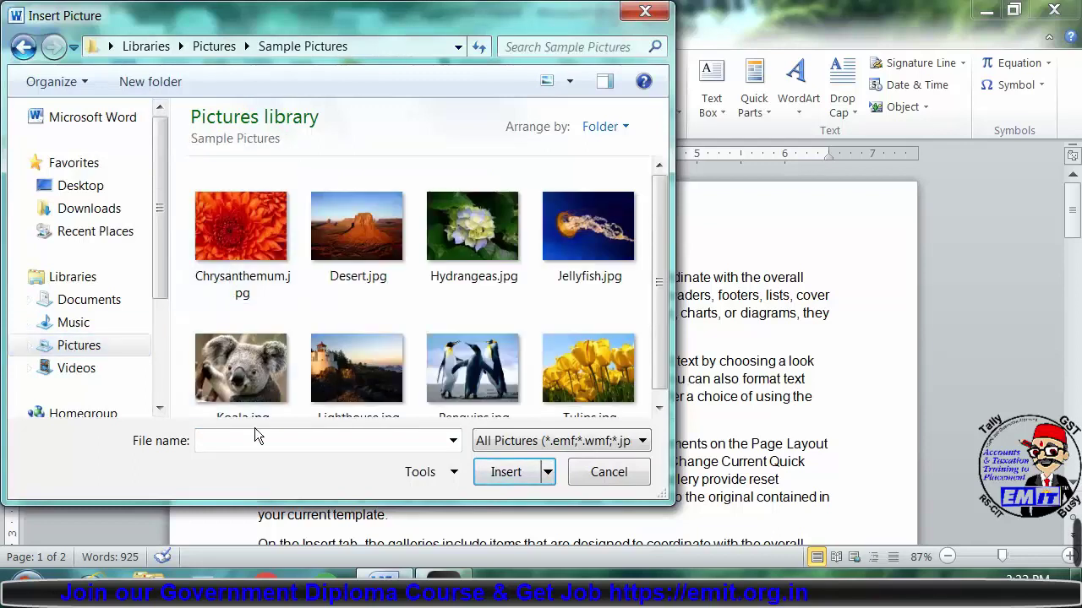
double_click(244, 395)
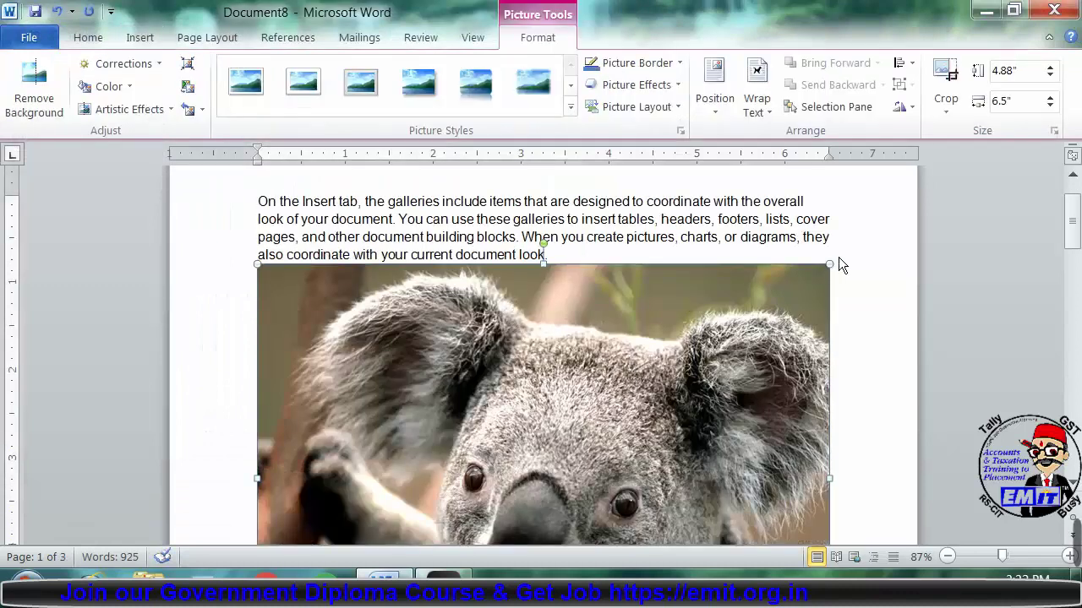
Shrink the koala picture to about 1.51" high by 2.01" wide and rotate it counterclockwise to a diagonal tilt.
left_click_drag(830, 264, 628, 415)
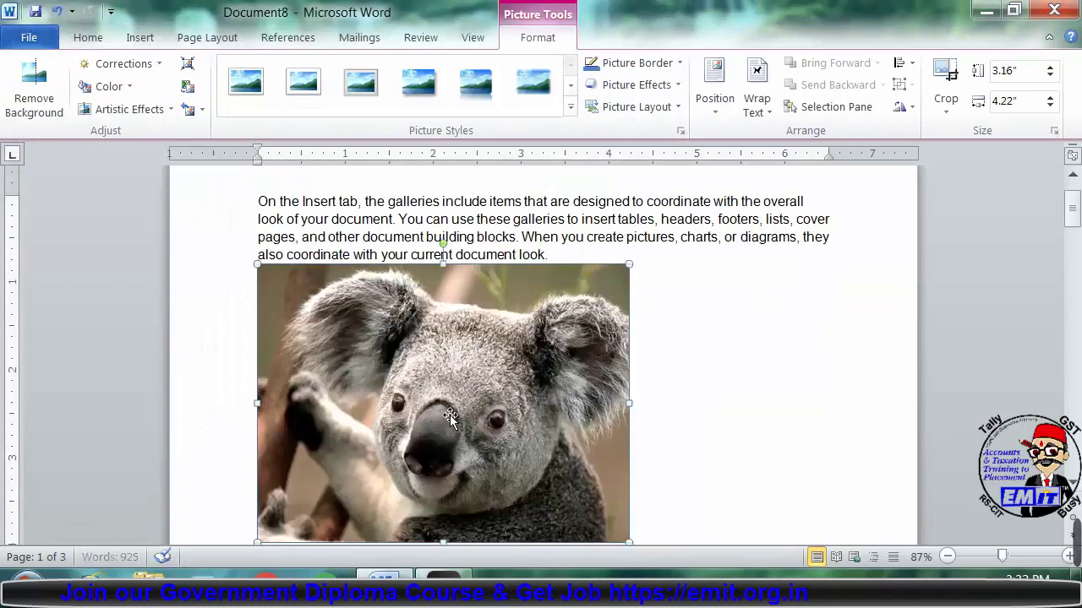
left_click_drag(629, 265, 435, 368)
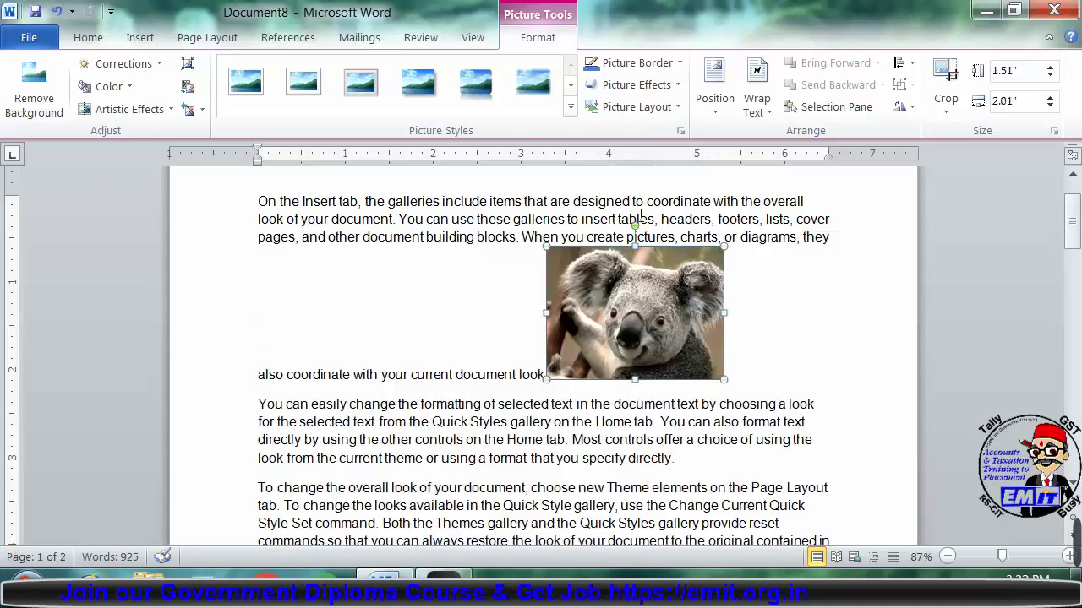
left_click_drag(635, 226, 615, 295)
left_click(646, 311)
left_click(672, 332)
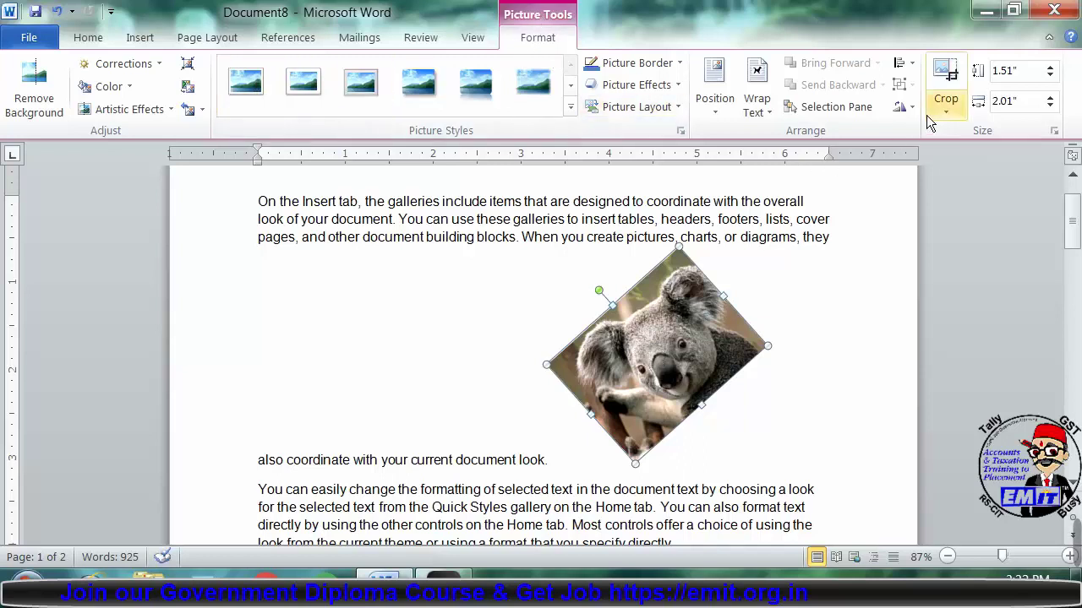
Remove the background from the koala picture and undo the removal.
left_click(484, 338)
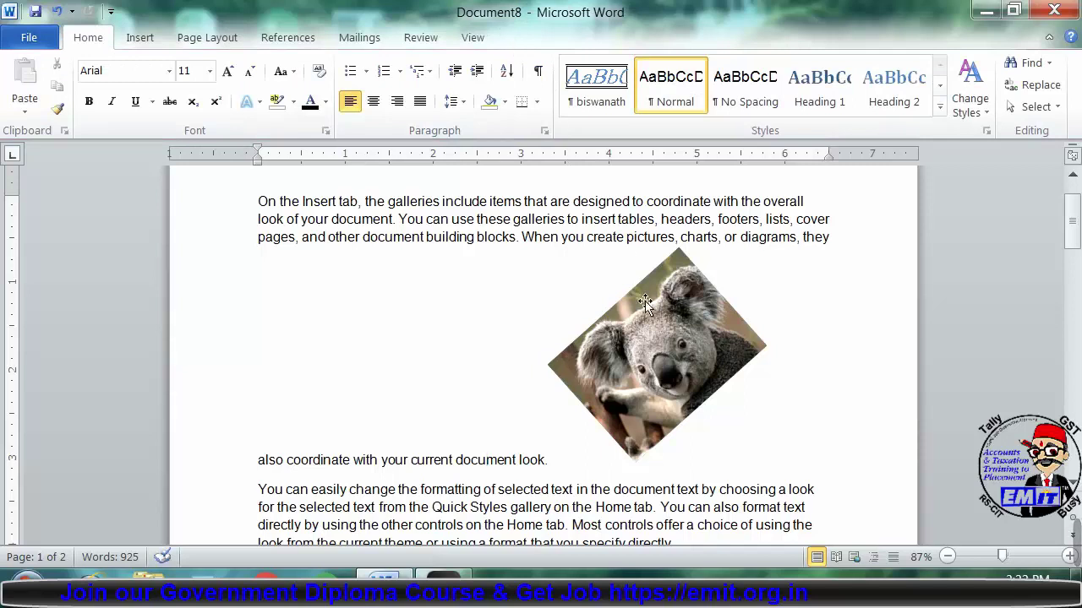
double_click(662, 381)
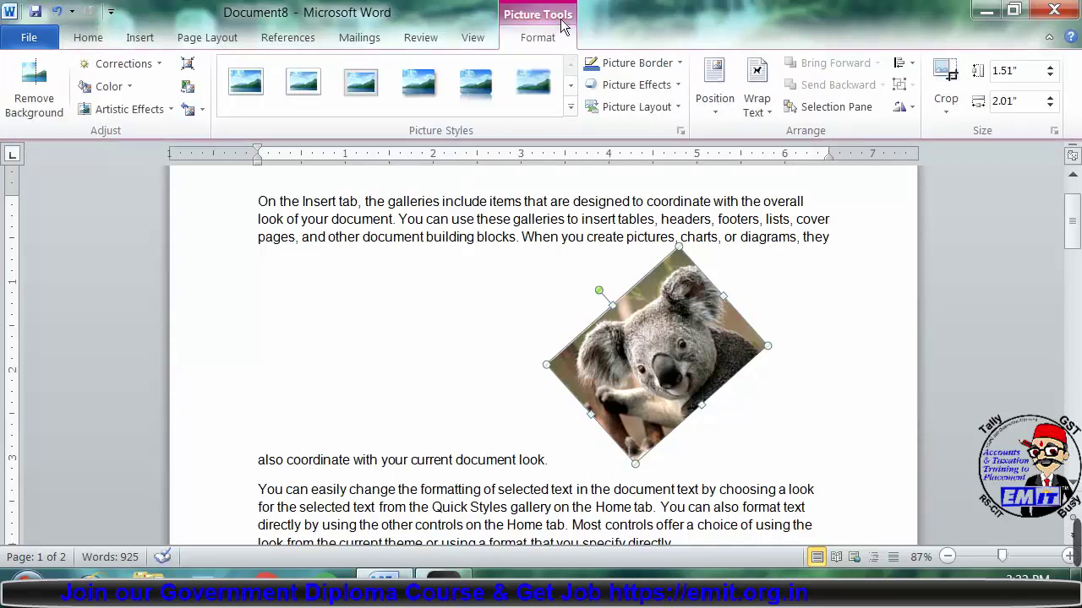
left_click(38, 103)
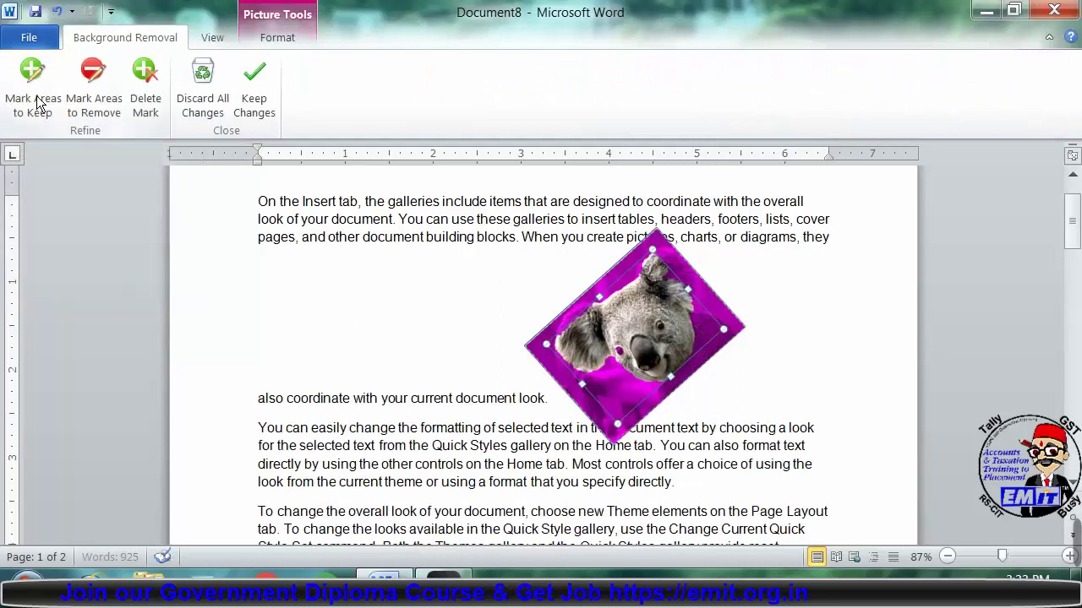
left_click(800, 517)
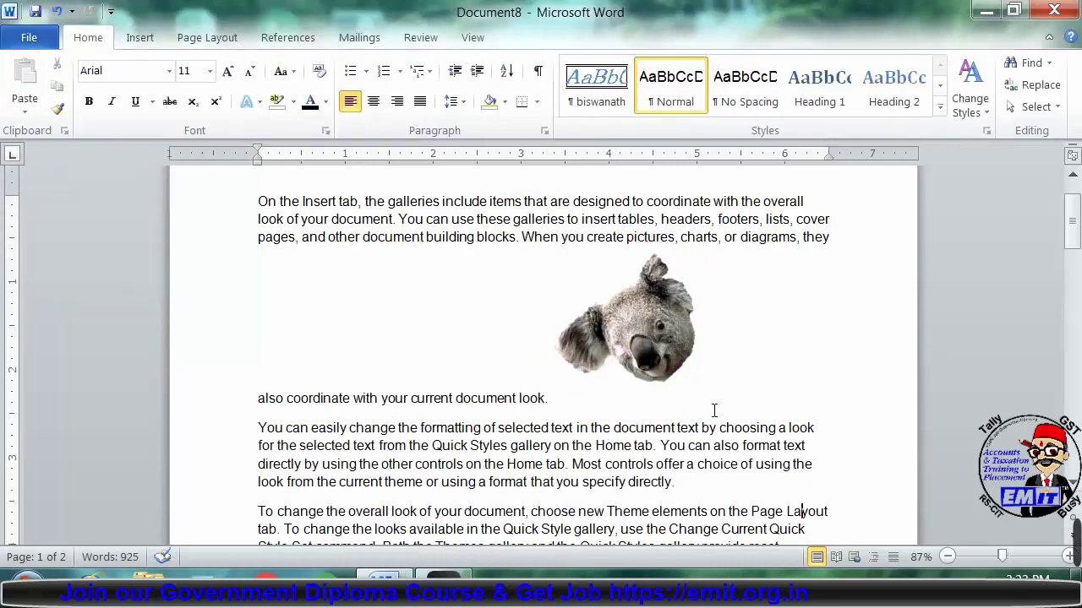
key("ctrl+z")
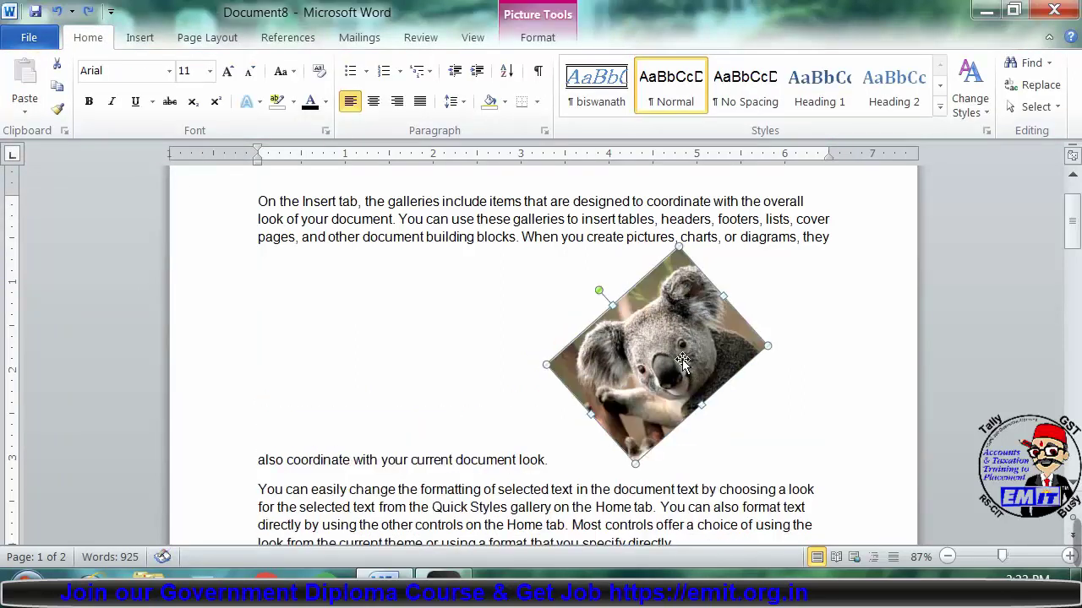
Correct the koala picture to 0% brightness and +40% contrast, and recolor it dark purple.
left_click(556, 39)
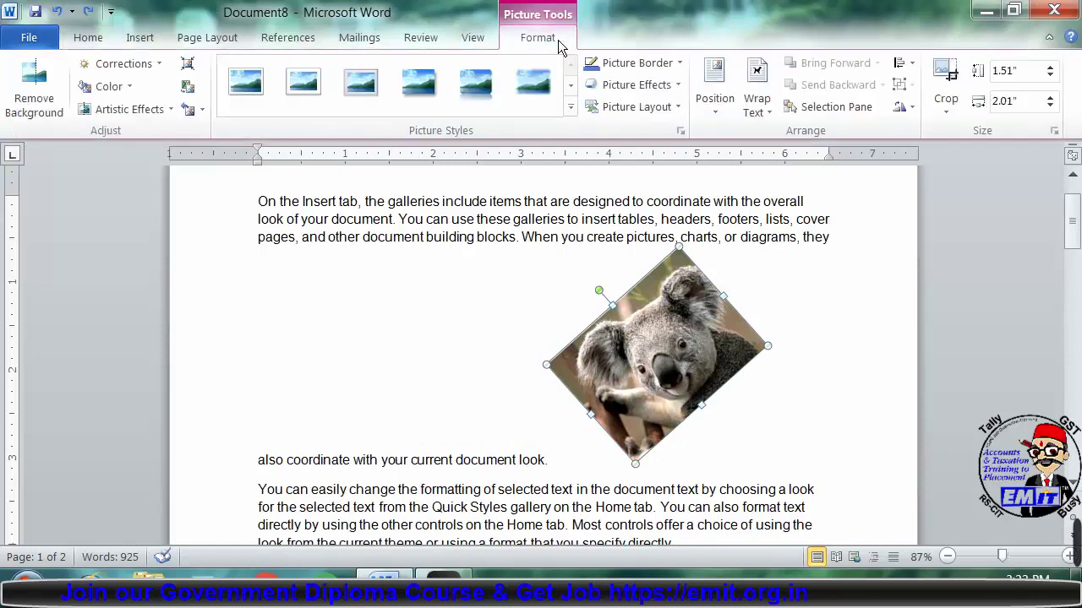
left_click(118, 63)
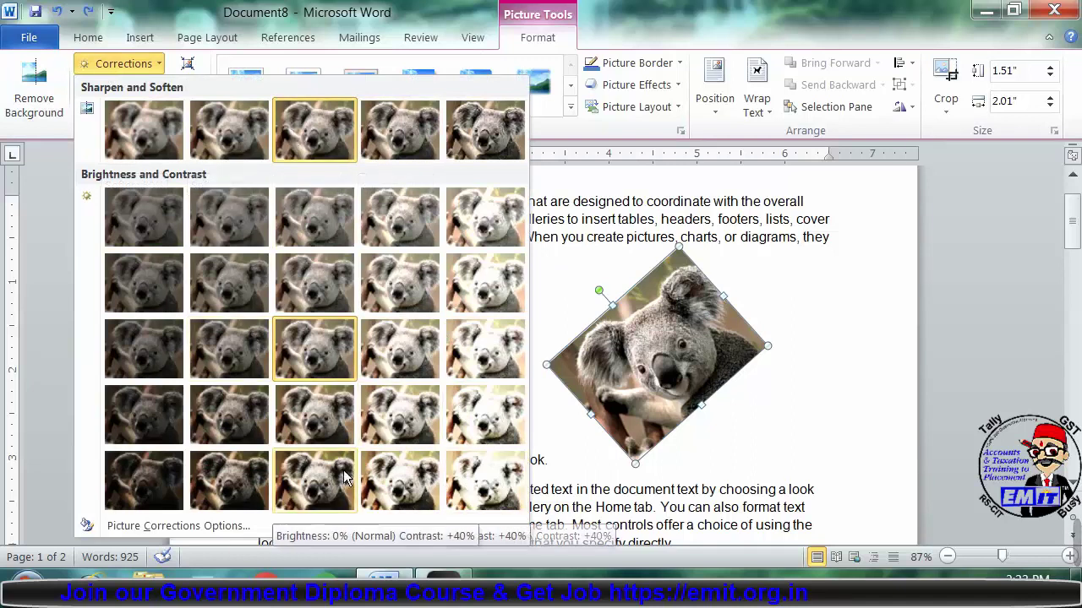
left_click(328, 492)
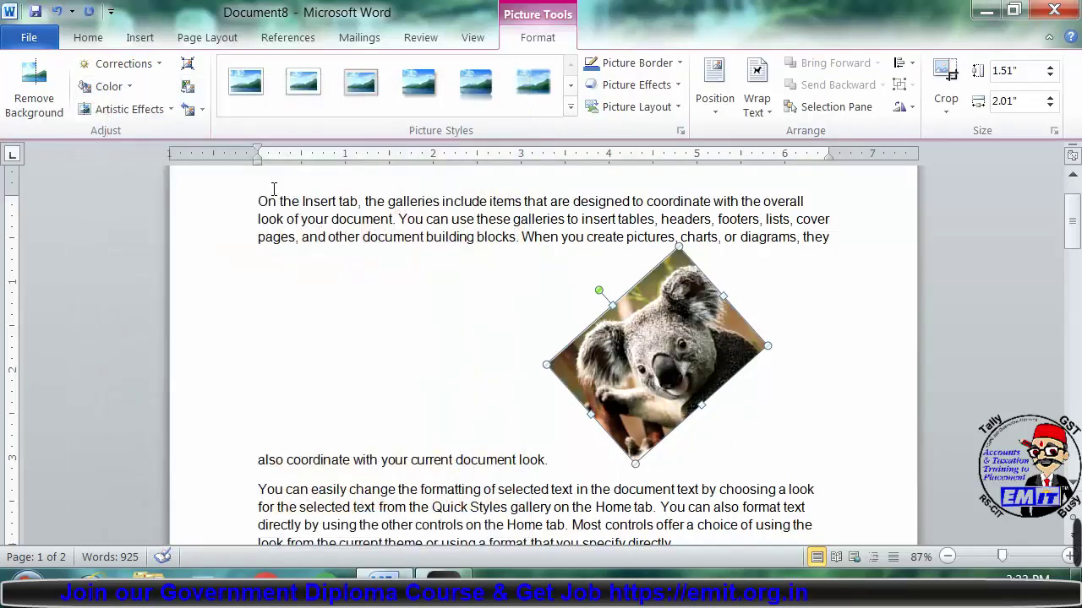
left_click(109, 86)
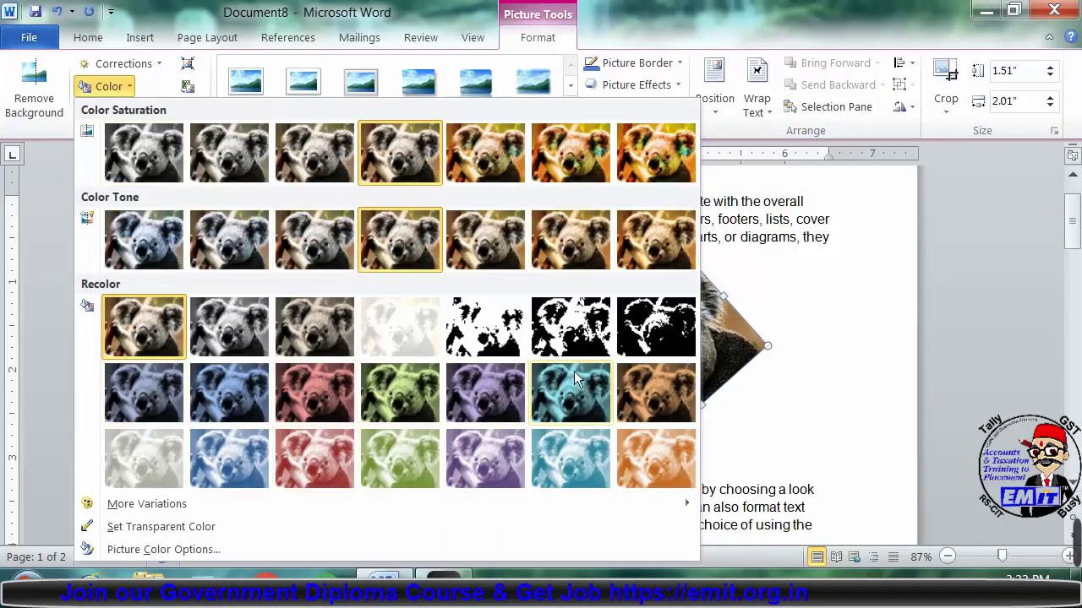
left_click(498, 387)
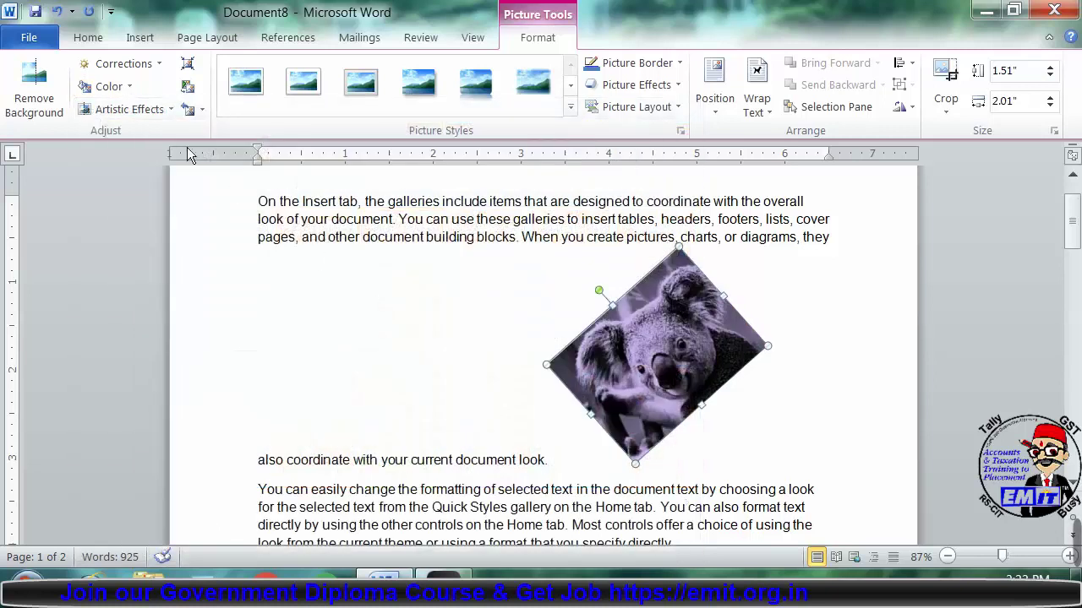
Preview the artistic effects on the koala picture and examine the Compress Pictures options without applying either.
left_click(126, 107)
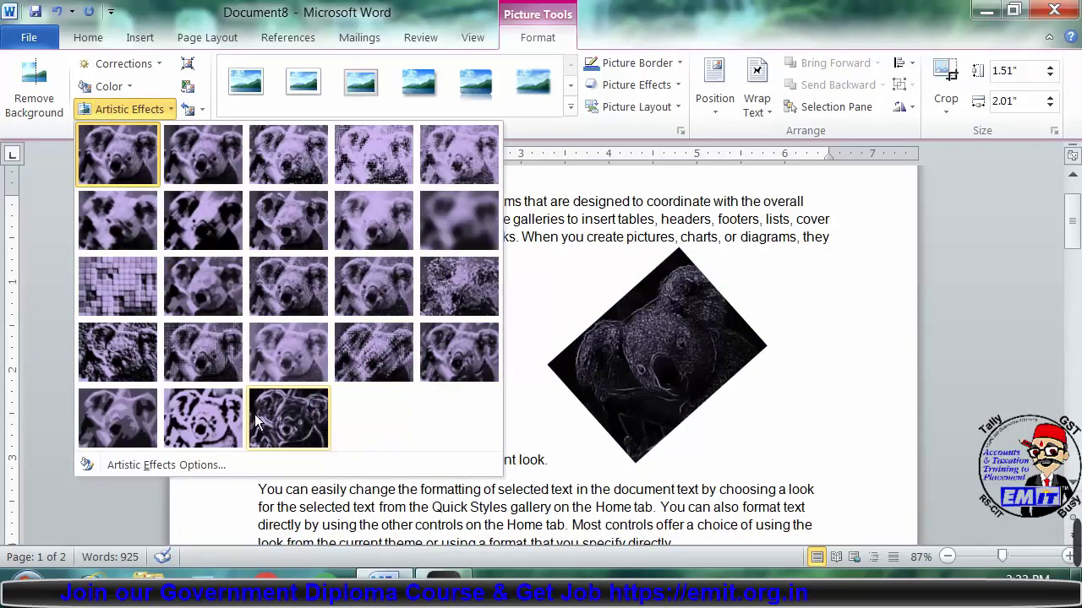
left_click(537, 211)
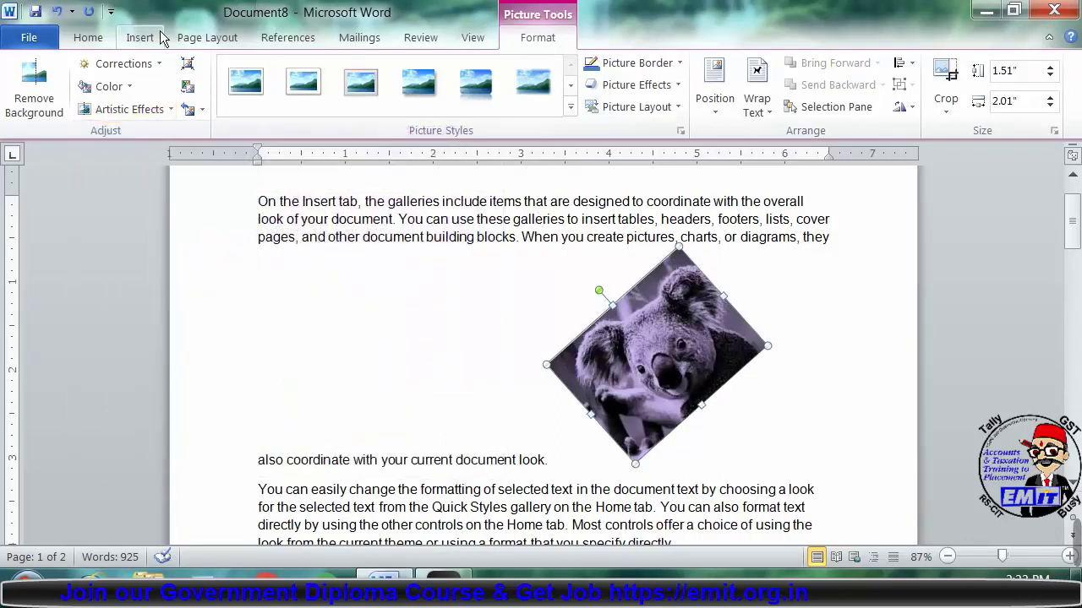
left_click(186, 67)
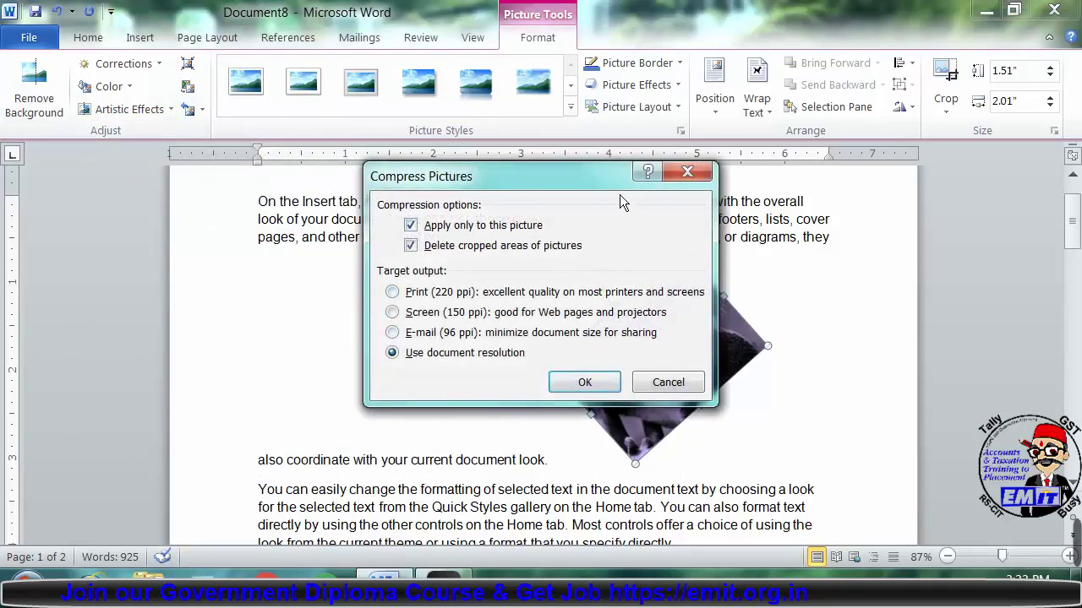
left_click_drag(580, 175, 477, 187)
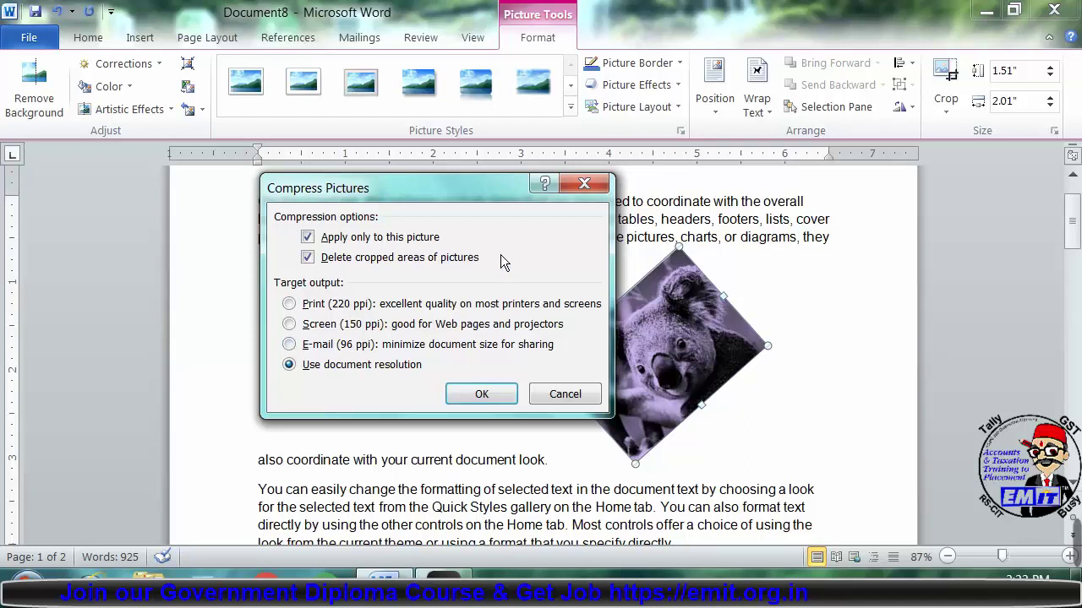
left_click(585, 184)
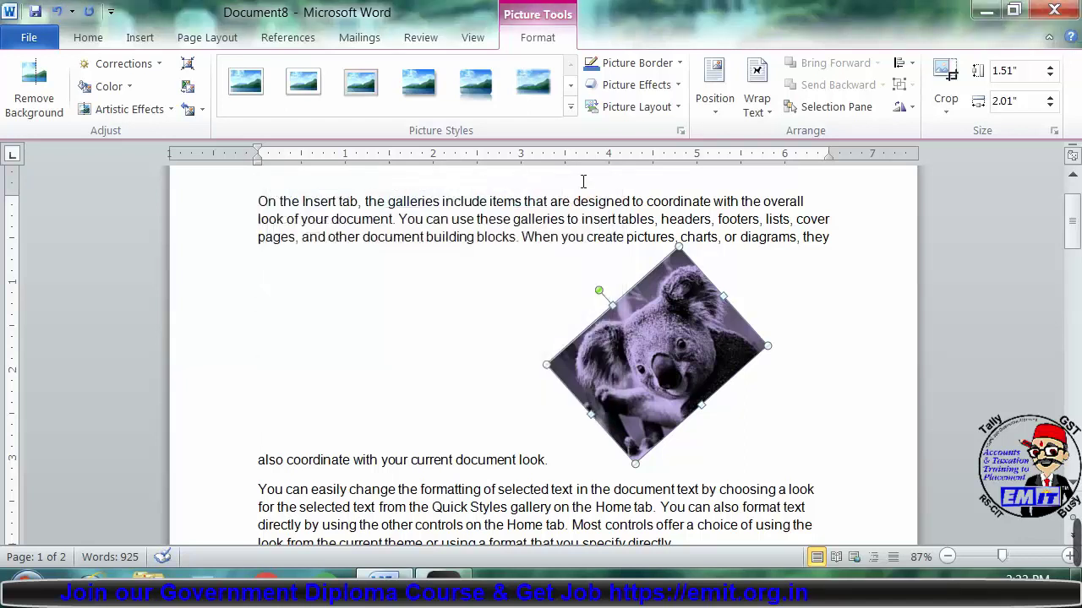
Replace the koala picture with Penguins.jpg from the Sample Pictures folder.
left_click(188, 87)
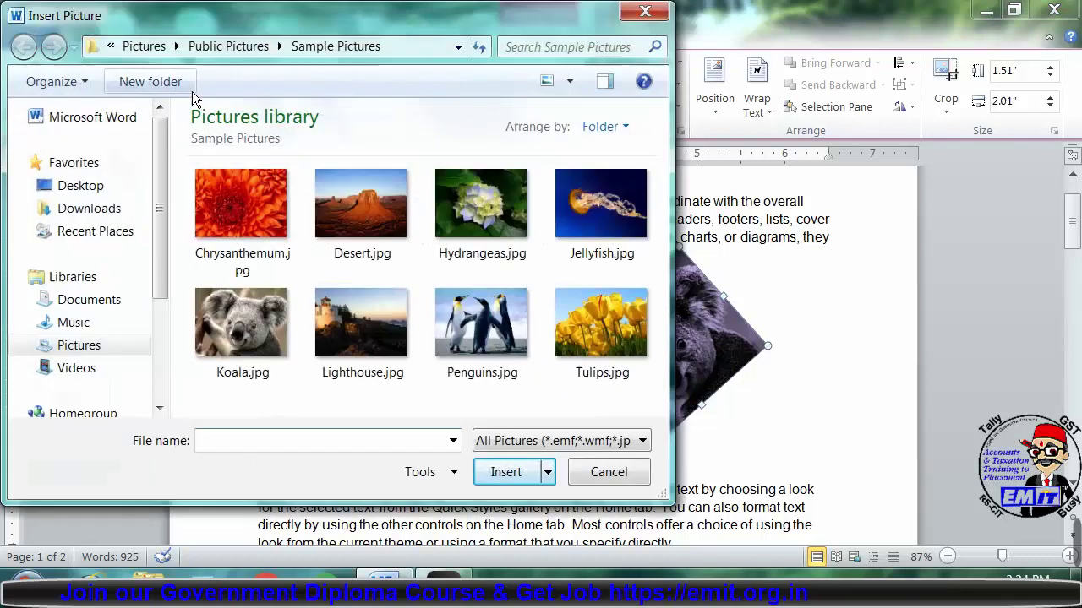
left_click(663, 15)
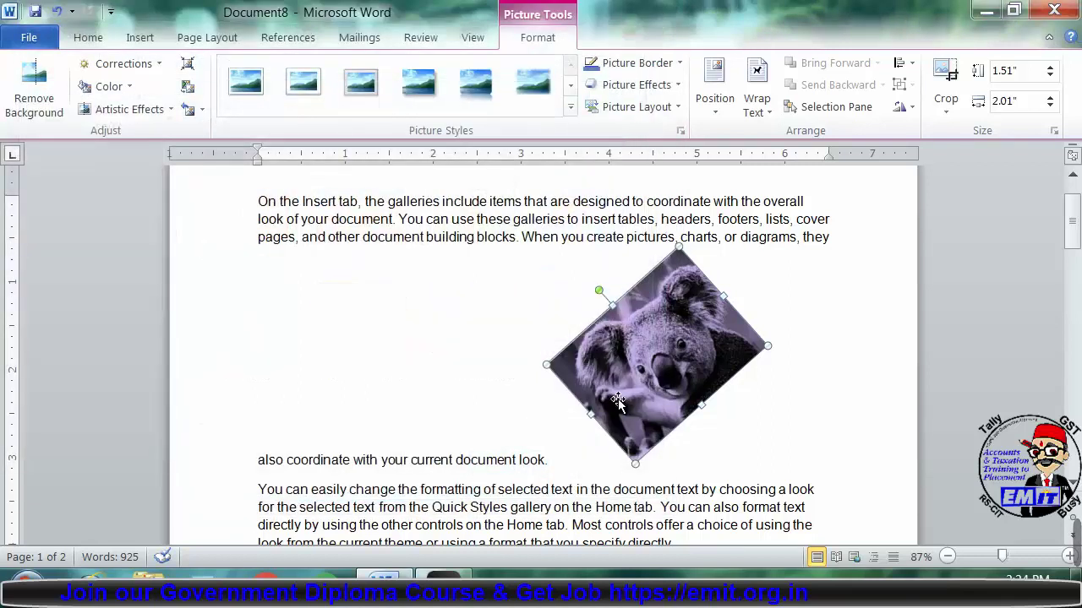
left_click(184, 85)
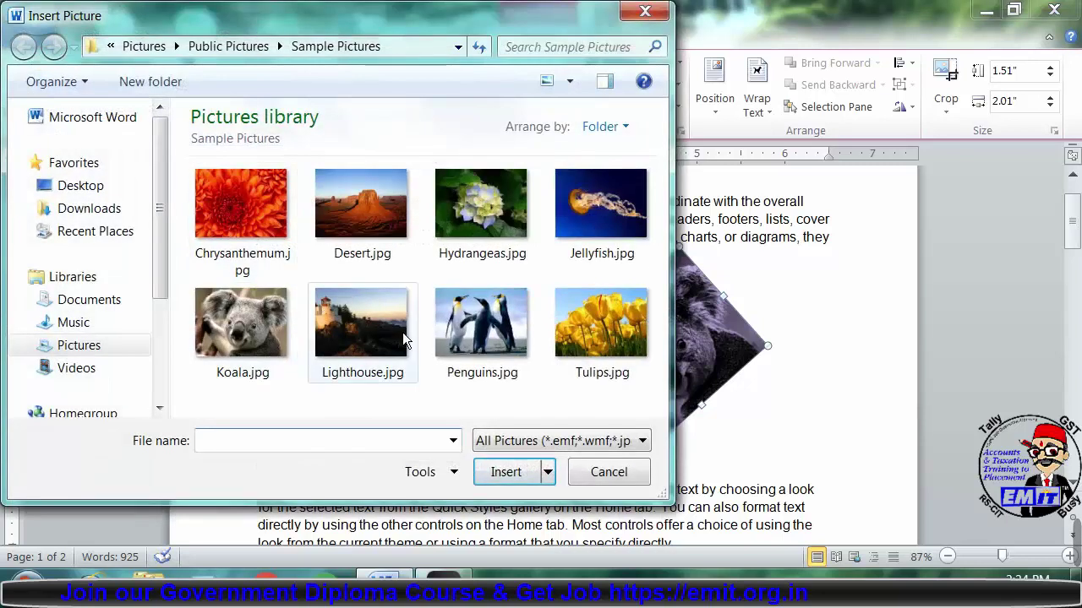
left_click(471, 327)
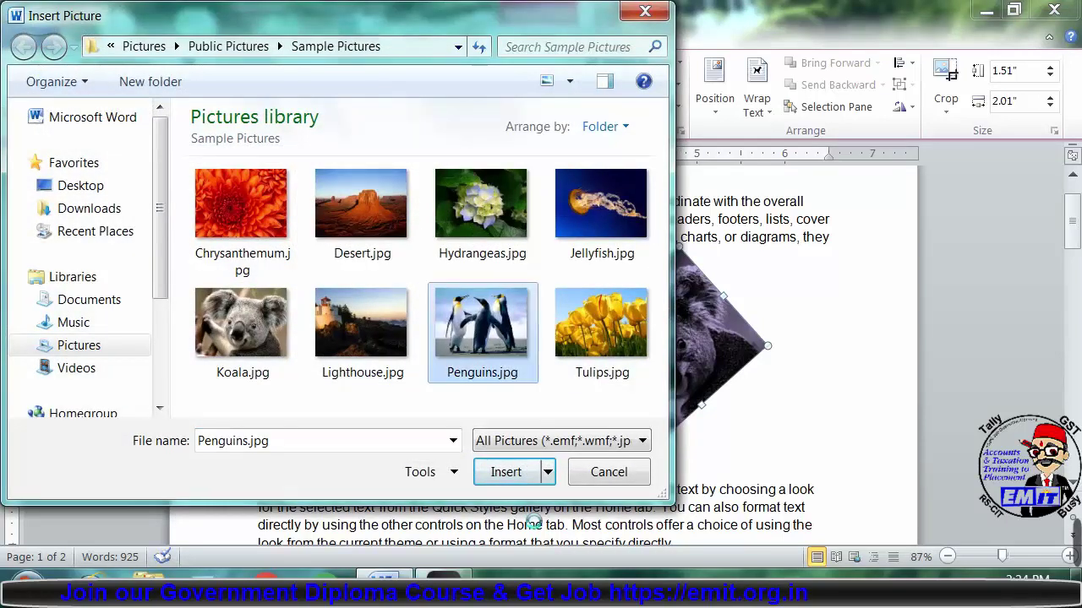
left_click(512, 472)
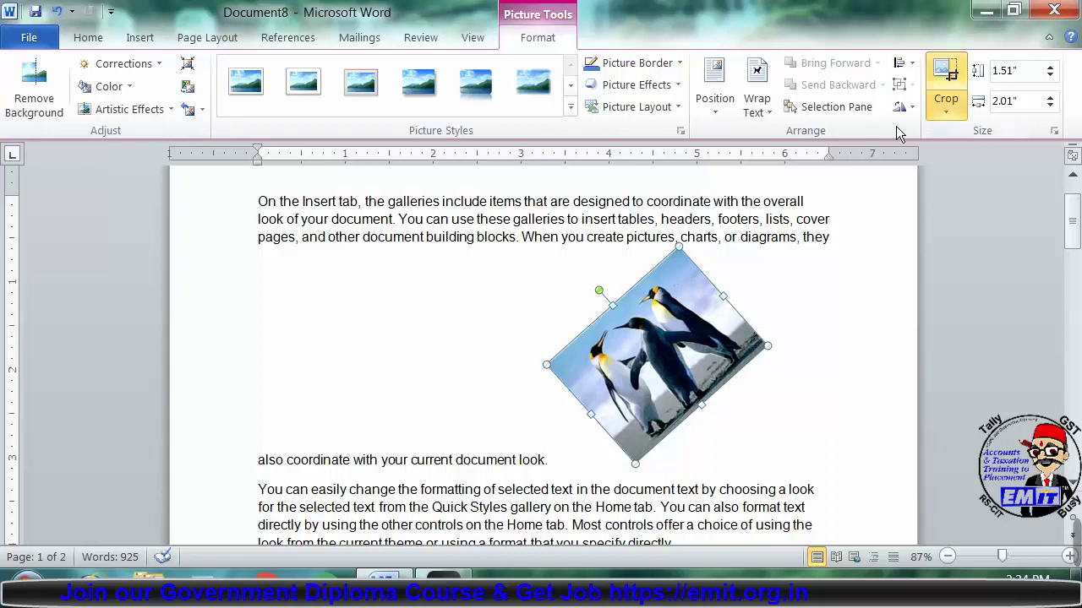
Crop both short sides of the tilted penguins picture to a width of about 1.54".
left_click_drag(723, 298, 710, 316)
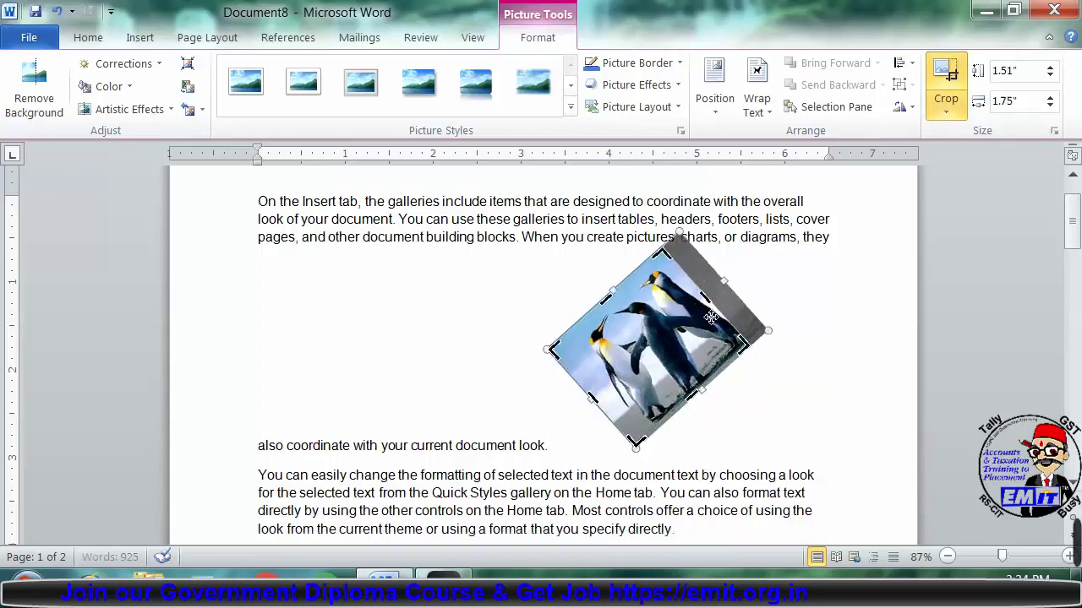
left_click_drag(593, 399, 605, 384)
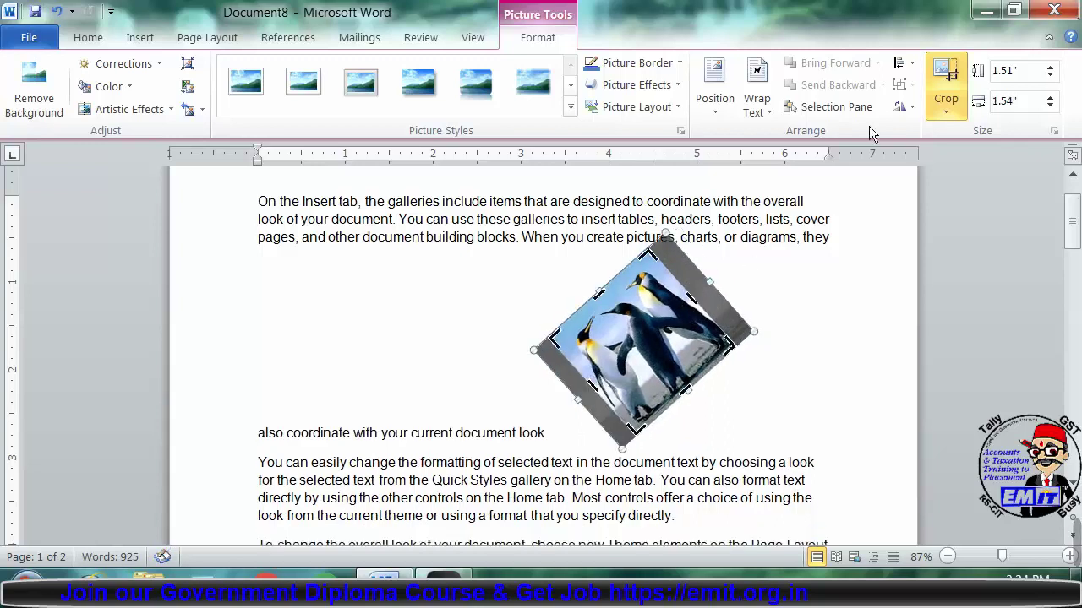
left_click(951, 83)
left_click(727, 468)
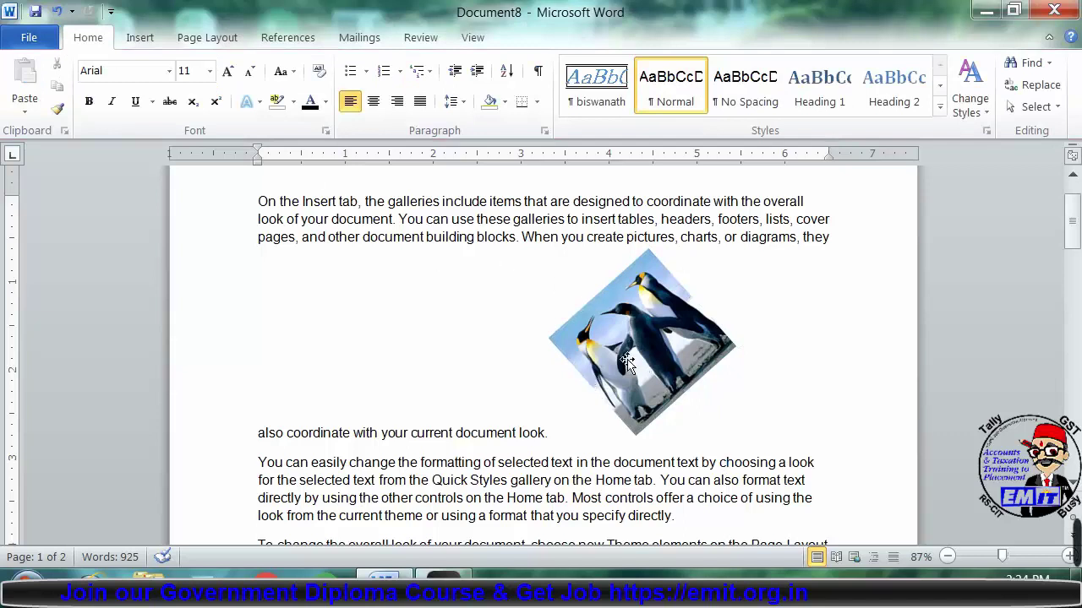
Reset the penguins picture's formatting and set its brightness to +20% and contrast to +40%.
left_click(628, 363)
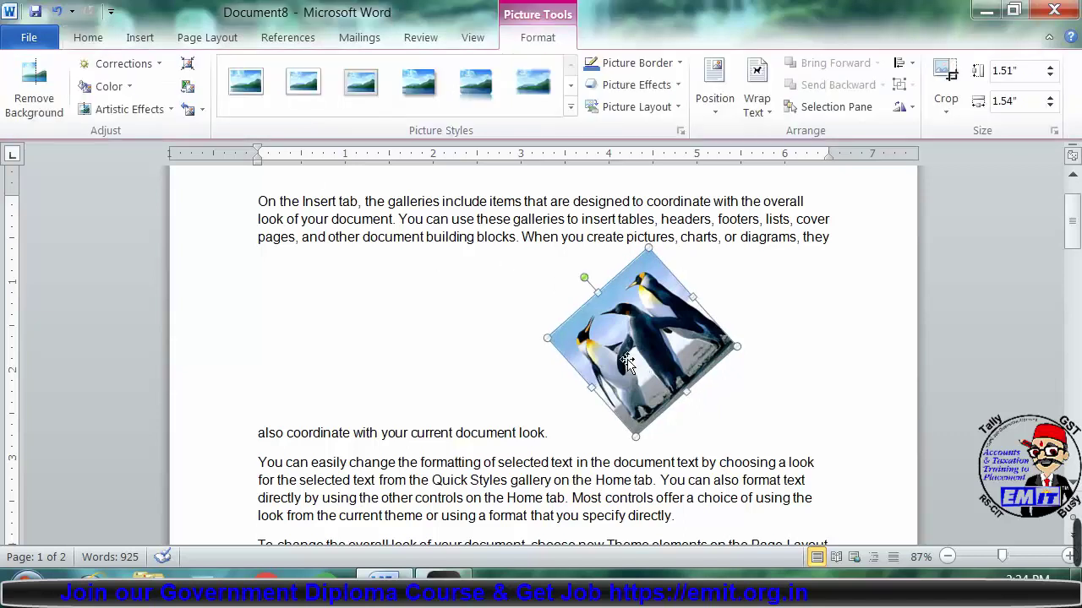
left_click(189, 110)
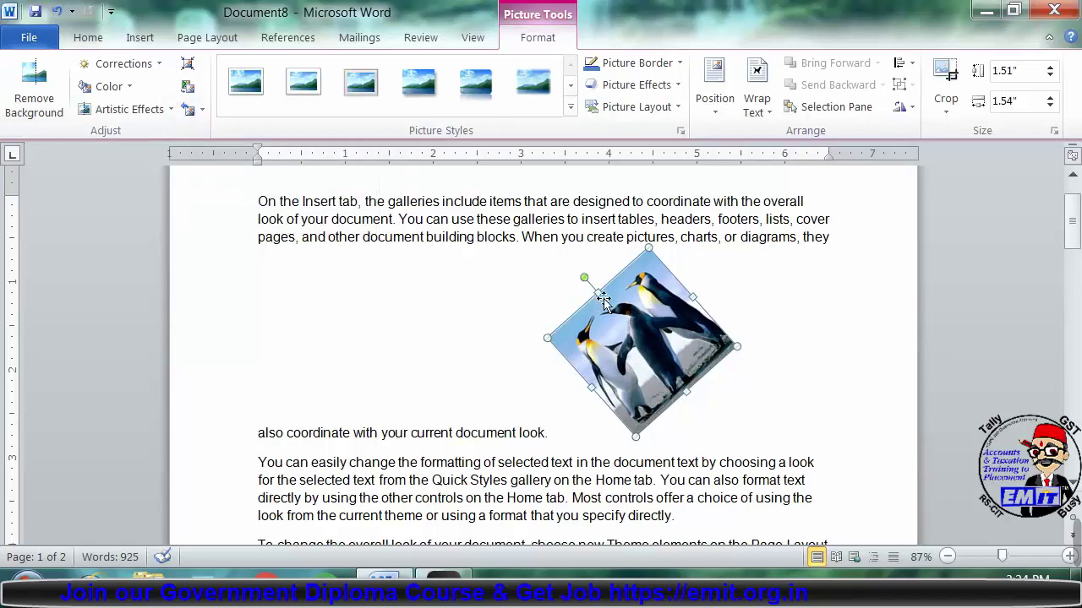
left_click(124, 64)
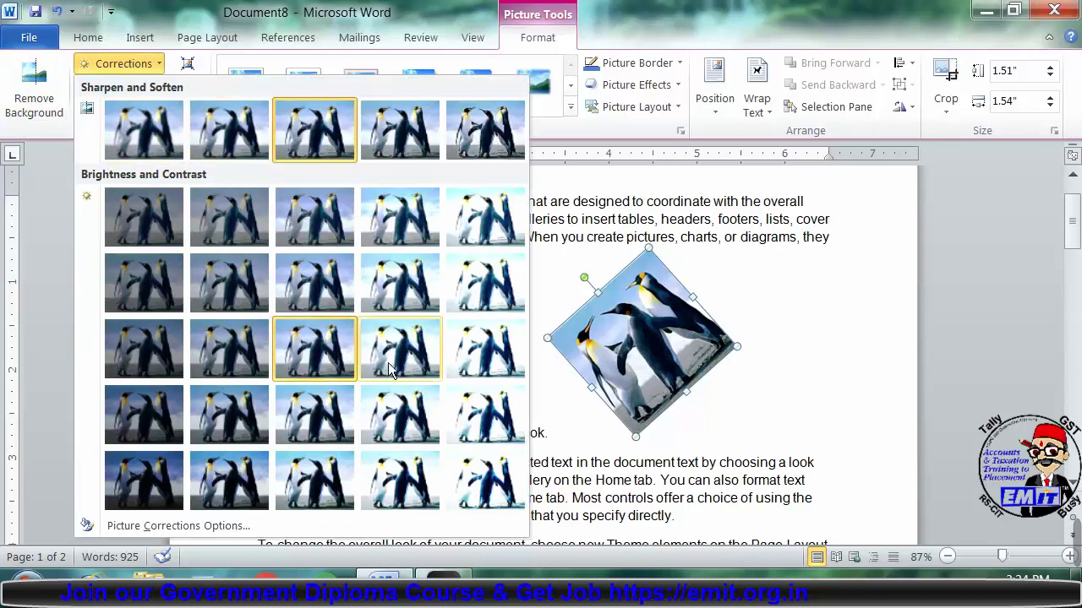
left_click(396, 479)
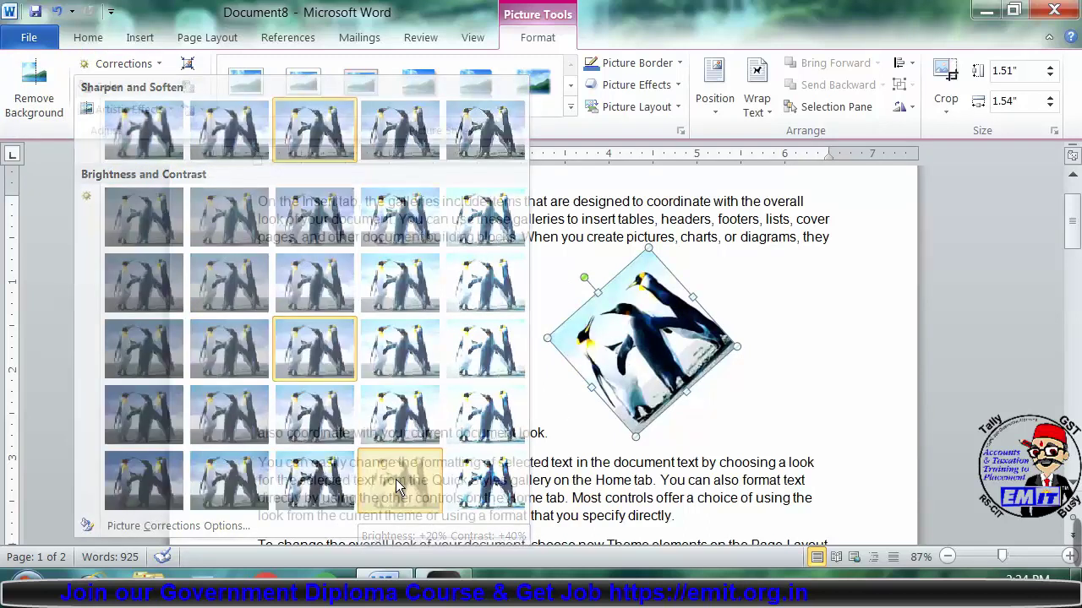
Remove the background from the penguins picture and reset the picture's formatting.
left_click(25, 100)
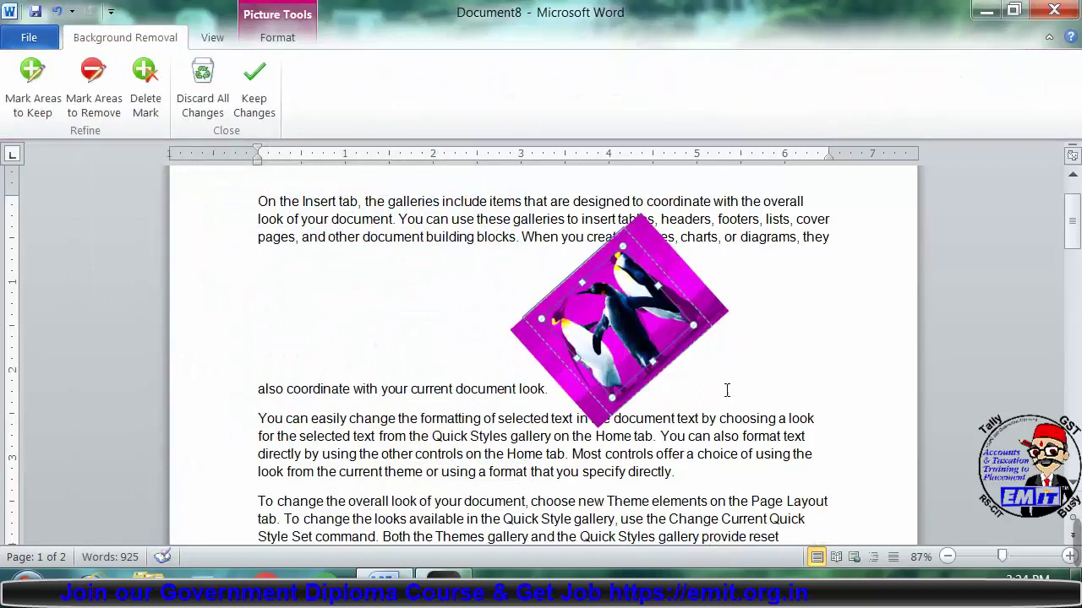
left_click(721, 405)
left_click(644, 297)
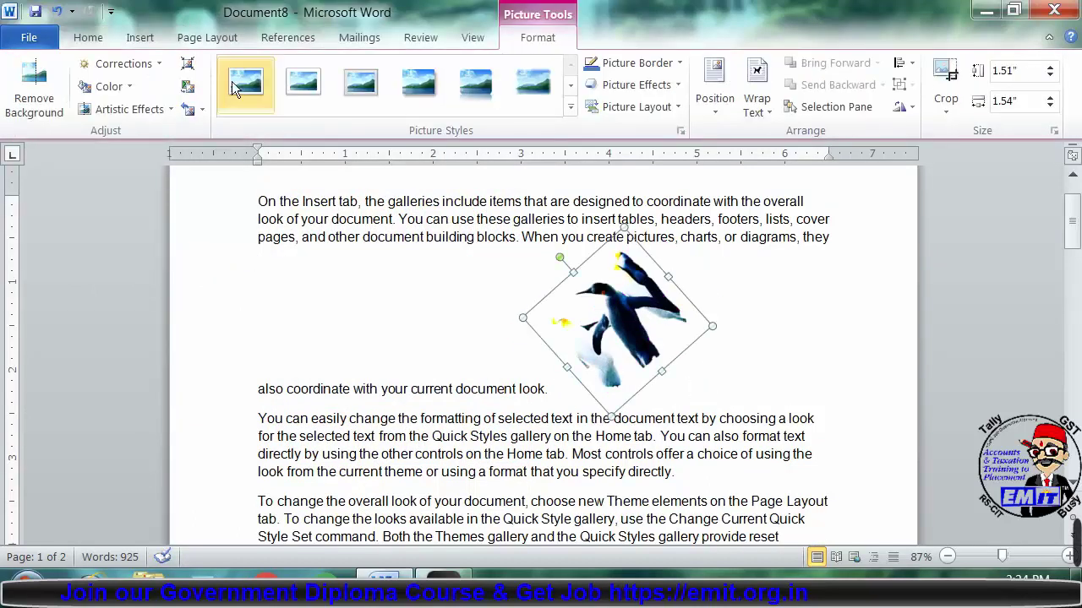
left_click(186, 112)
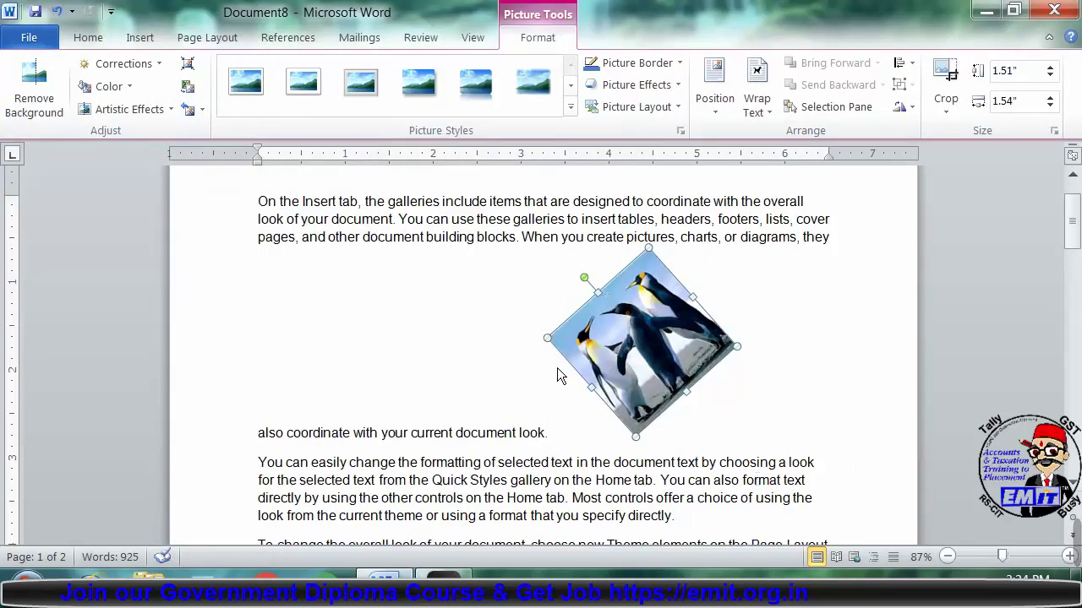
Preview the picture styles on the penguins picture and move it inside the word "document" in the first paragraph's last line.
left_click(570, 106)
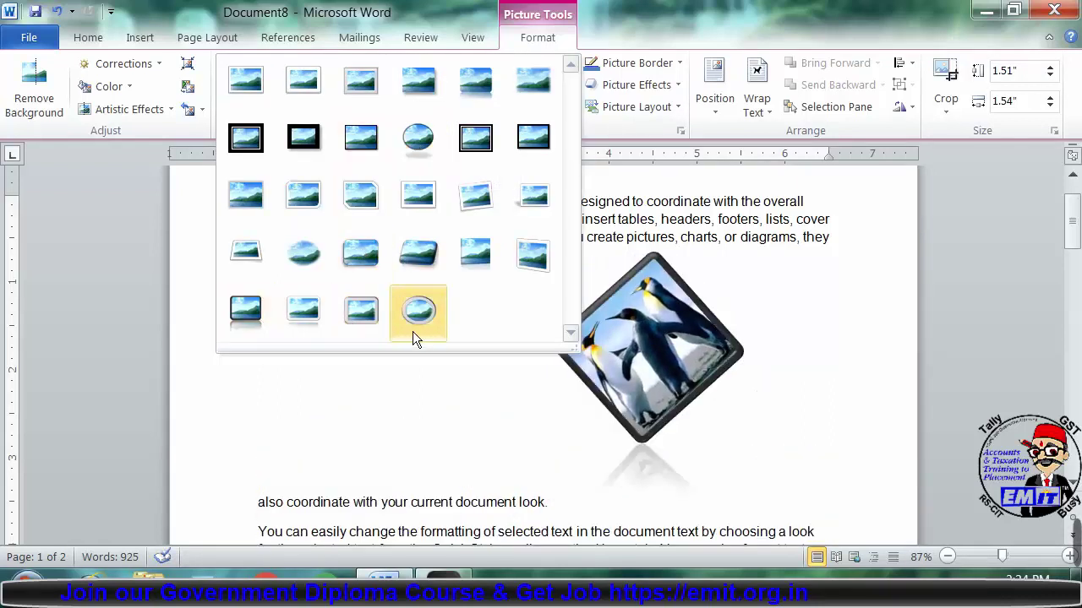
left_click(369, 416)
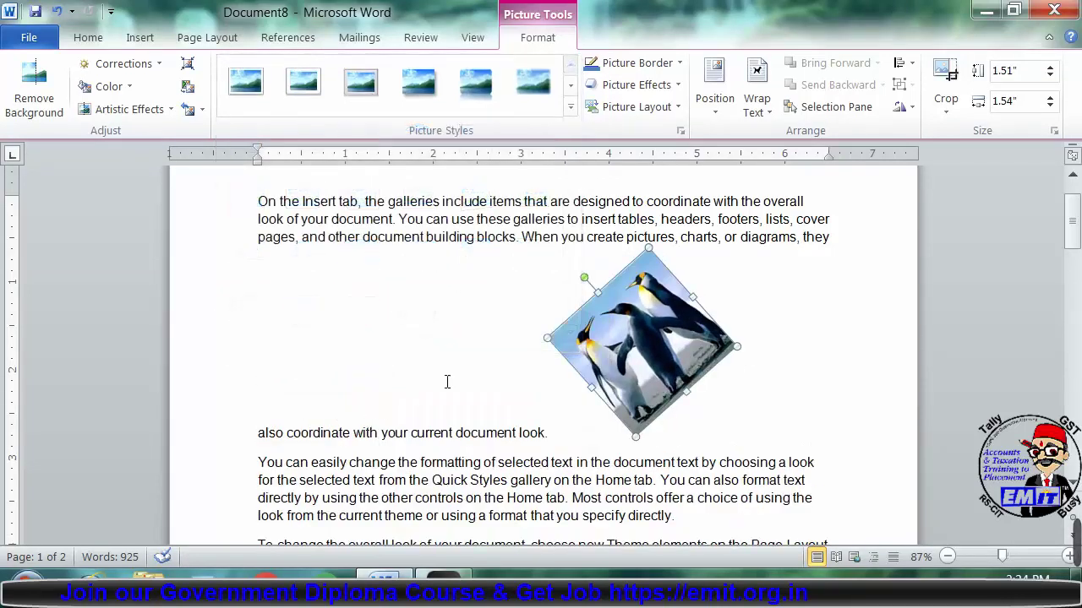
left_click_drag(618, 341, 533, 356)
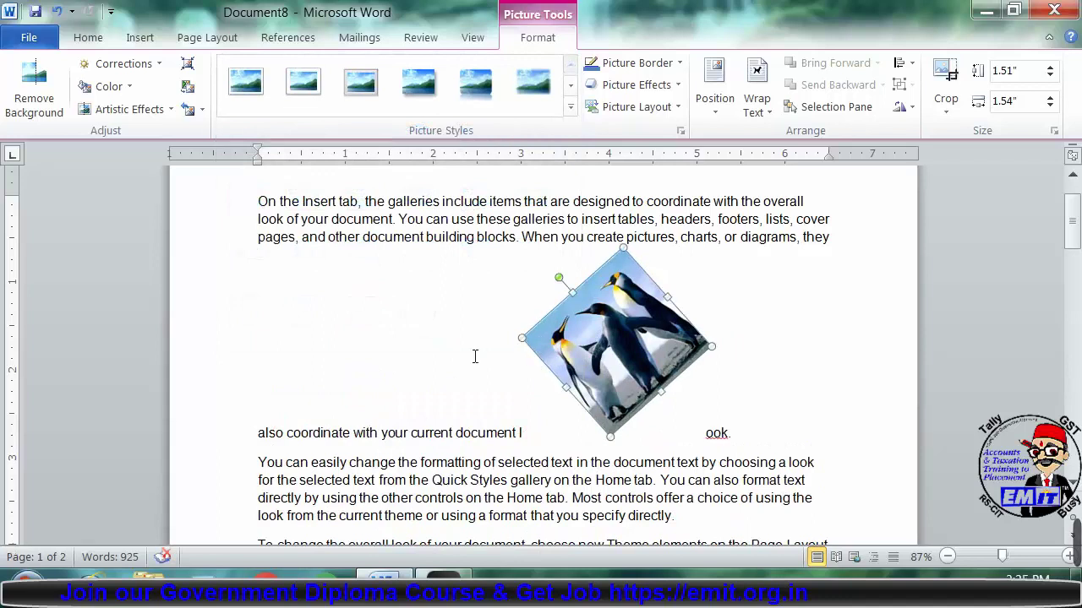
left_click_drag(603, 362, 486, 412)
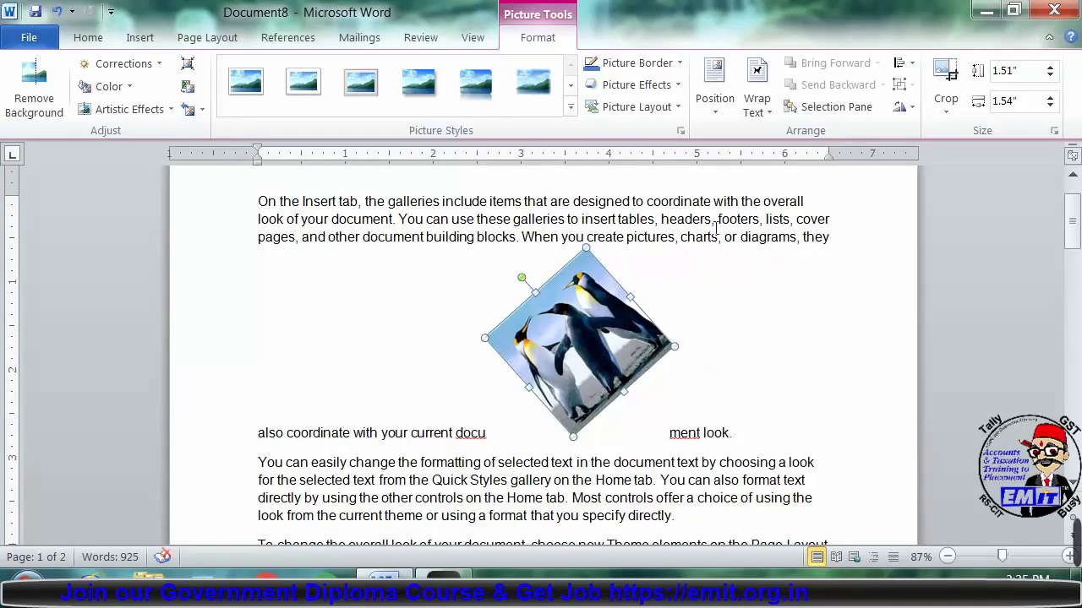
Wrap the text tightly around the penguins picture and move the picture down to the middle of the first page.
left_click(765, 110)
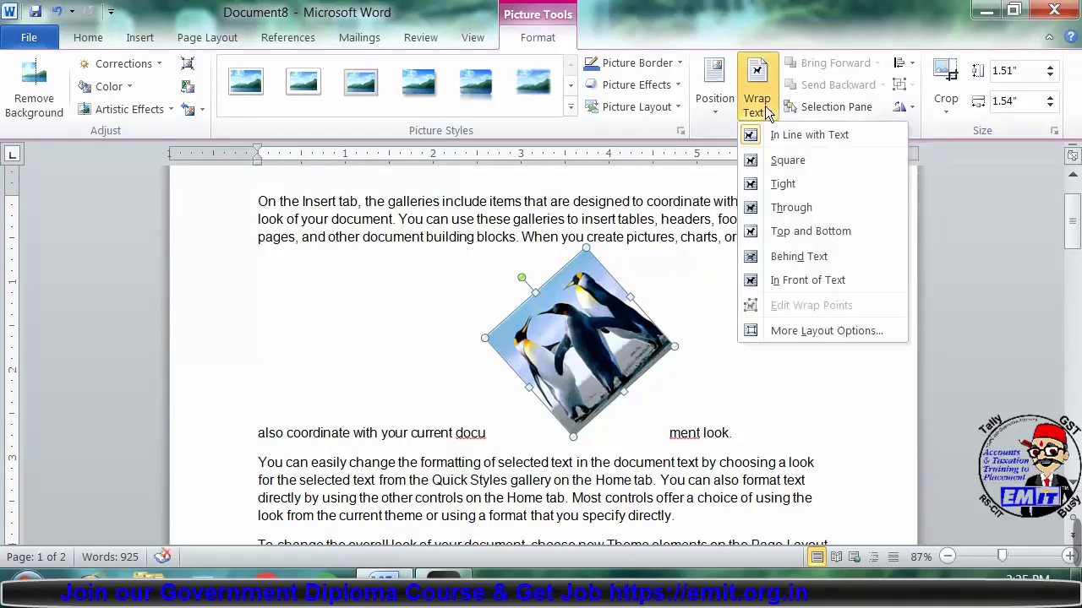
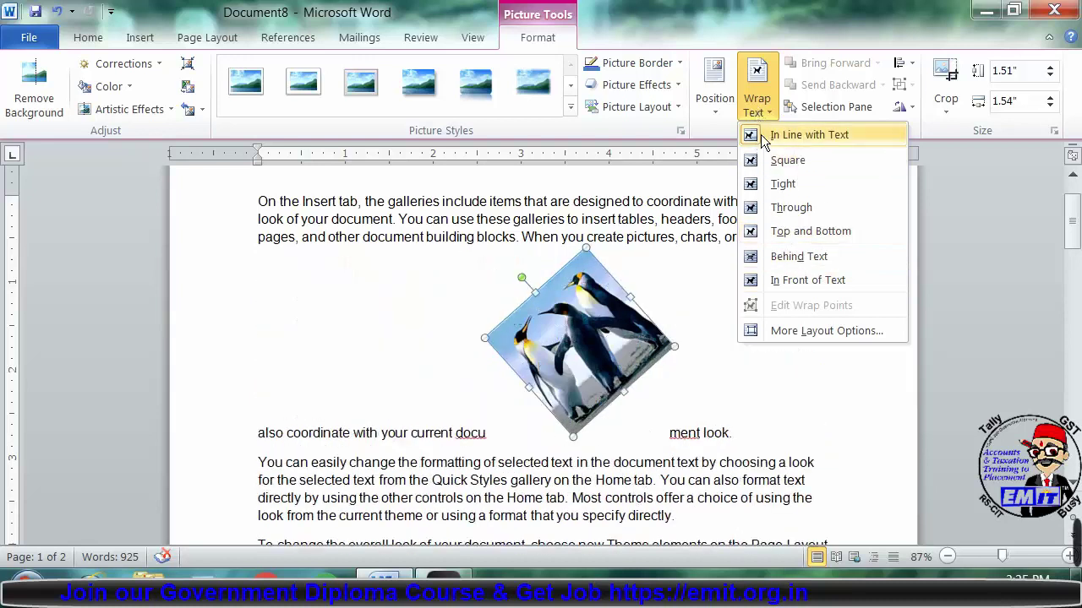
left_click(786, 183)
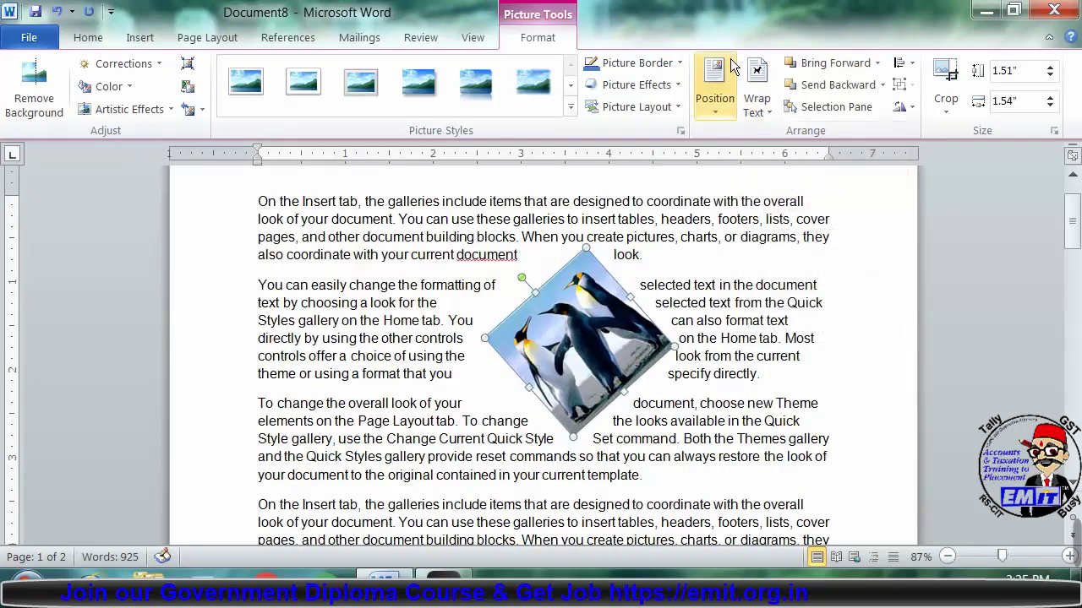
left_click(947, 557)
left_click(947, 556)
left_click(947, 557)
left_click(947, 557)
left_click(947, 557)
left_click(947, 557)
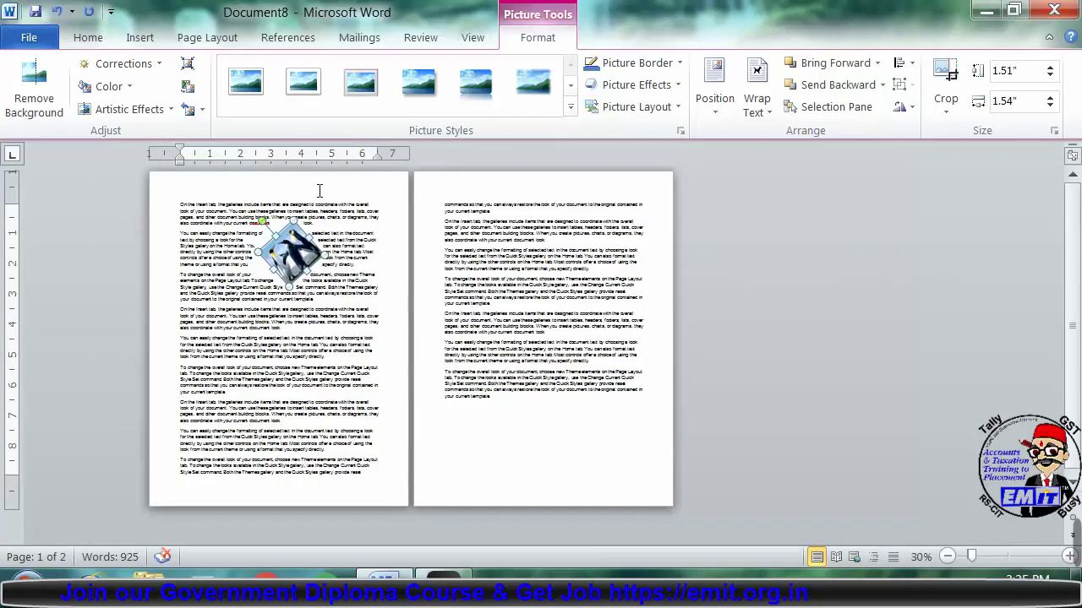
left_click_drag(281, 249, 272, 351)
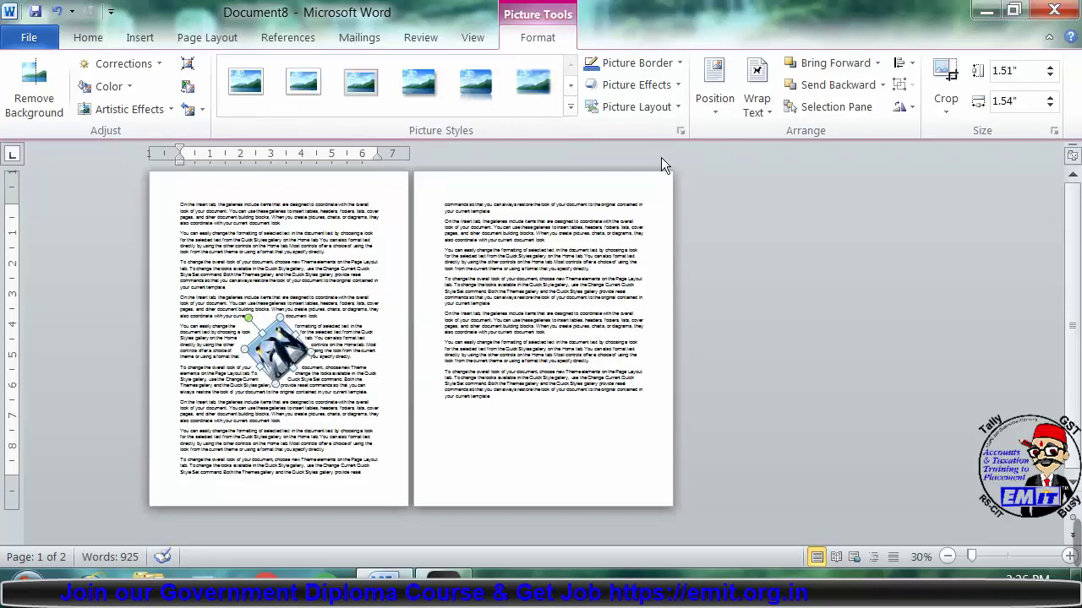
Position the penguins picture in the middle center of the page with square text wrapping.
left_click(725, 97)
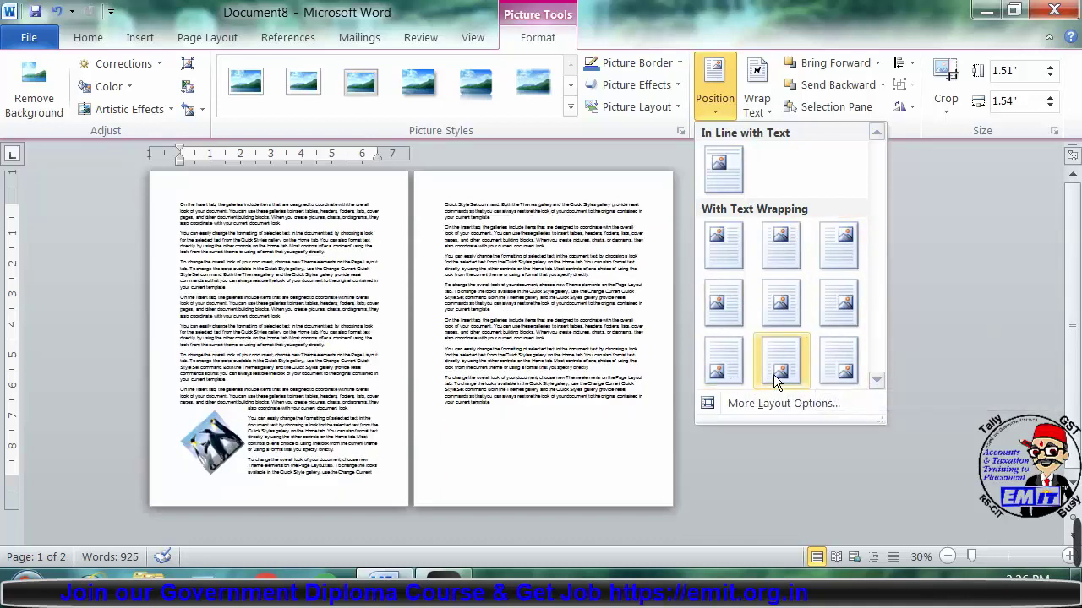
left_click(772, 309)
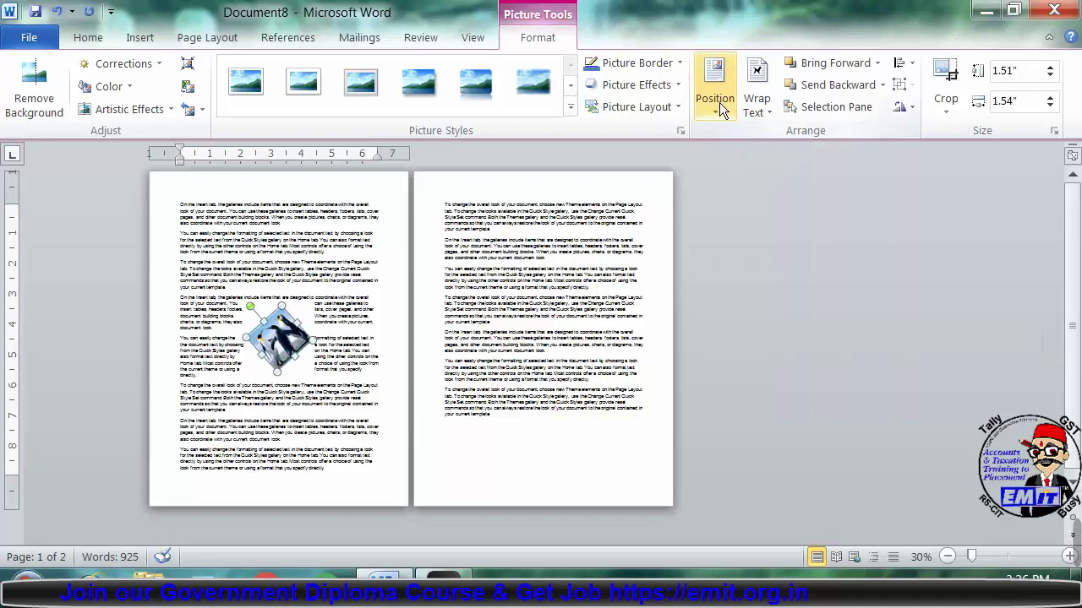
Preview the preset picture effects and the rotation and flip options on the penguins picture, and look at the send-backward options.
left_click(631, 81)
mouse_move(633, 130)
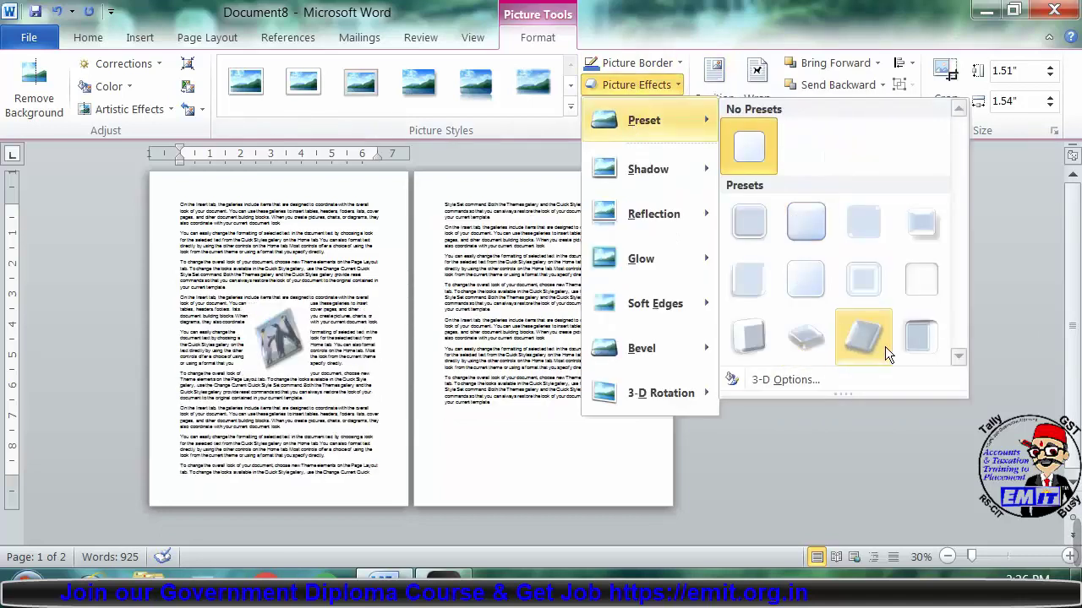
left_click(466, 283)
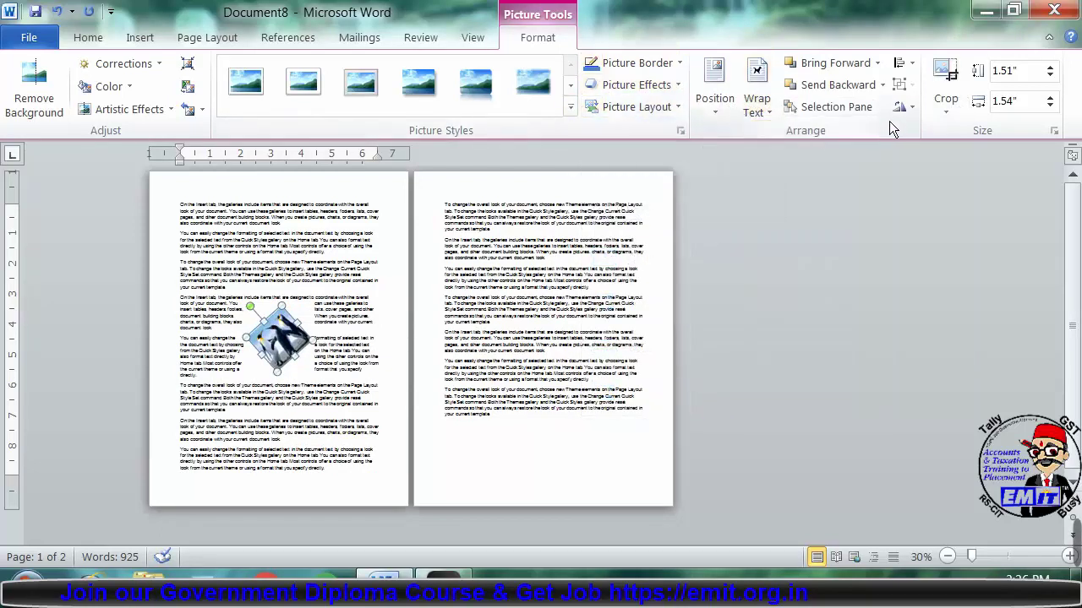
left_click(909, 110)
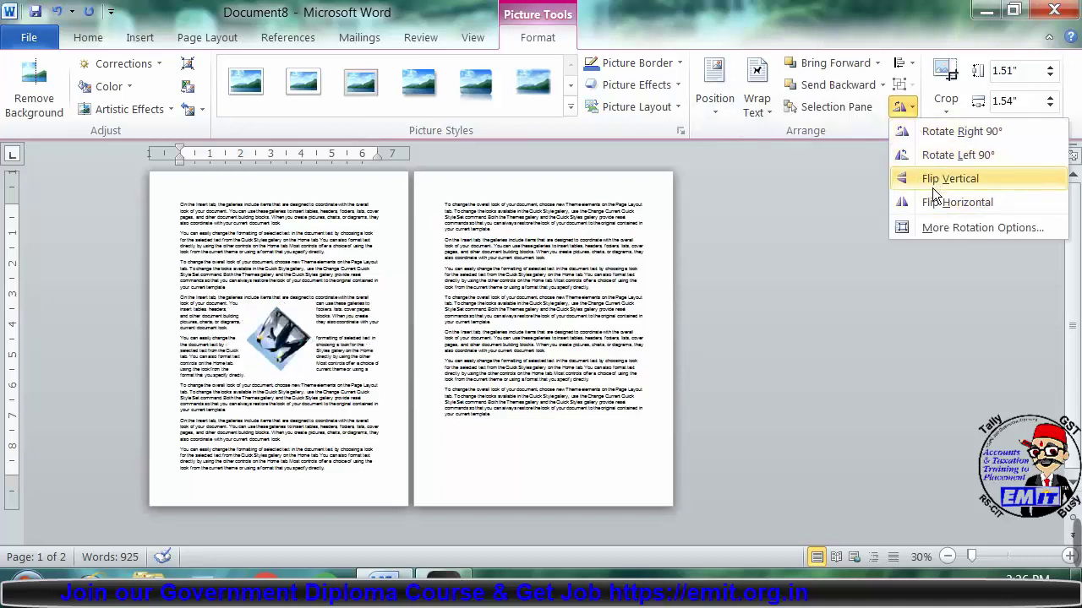
left_click(929, 82)
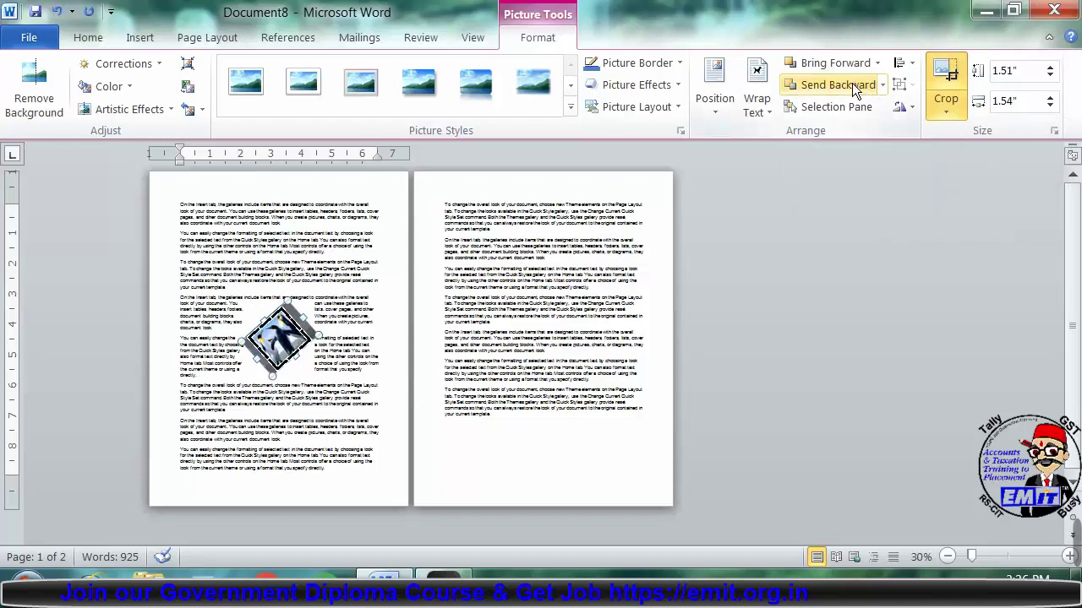
left_click(880, 84)
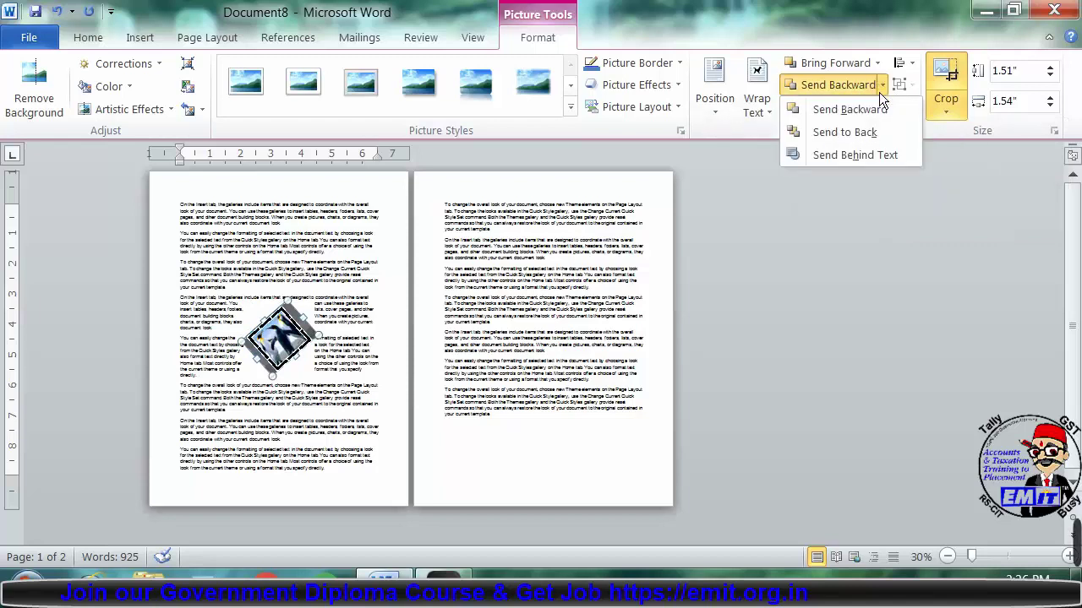
left_click(949, 128)
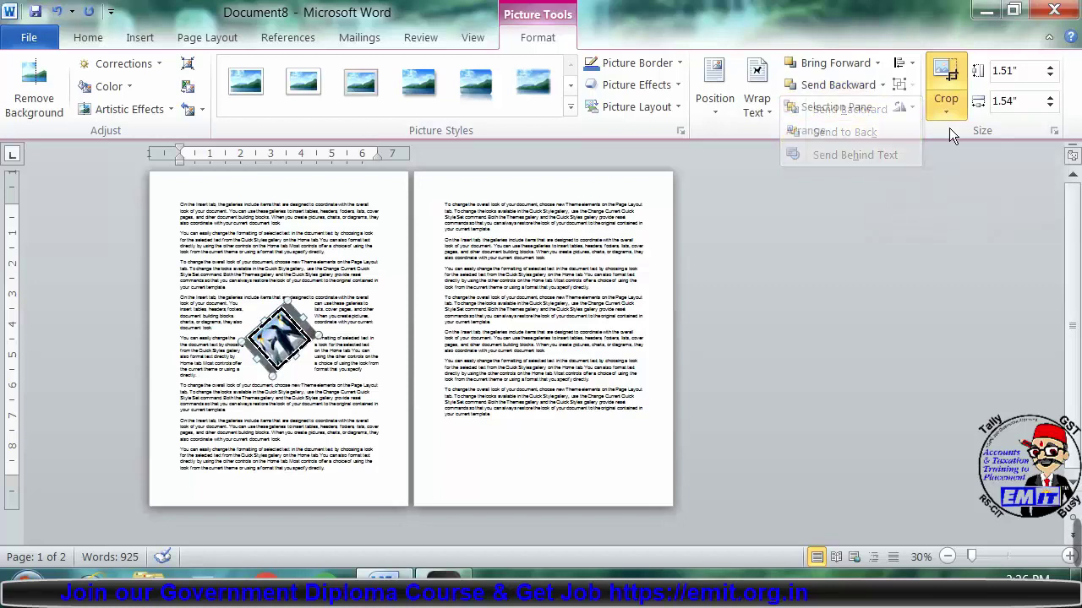
left_click(955, 70)
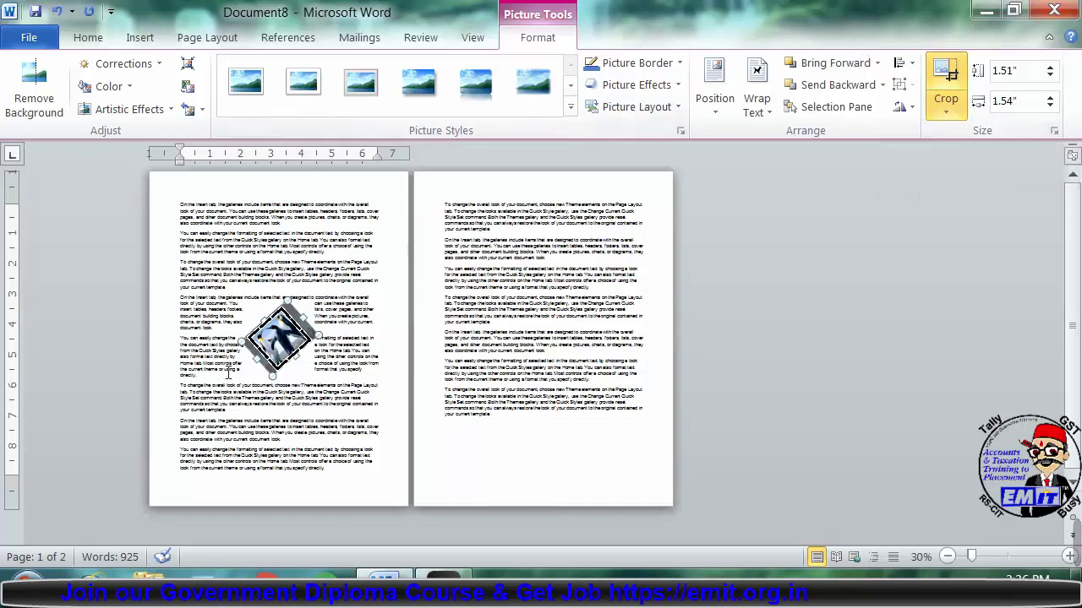
Delete the penguins picture from the document.
key("Delete")
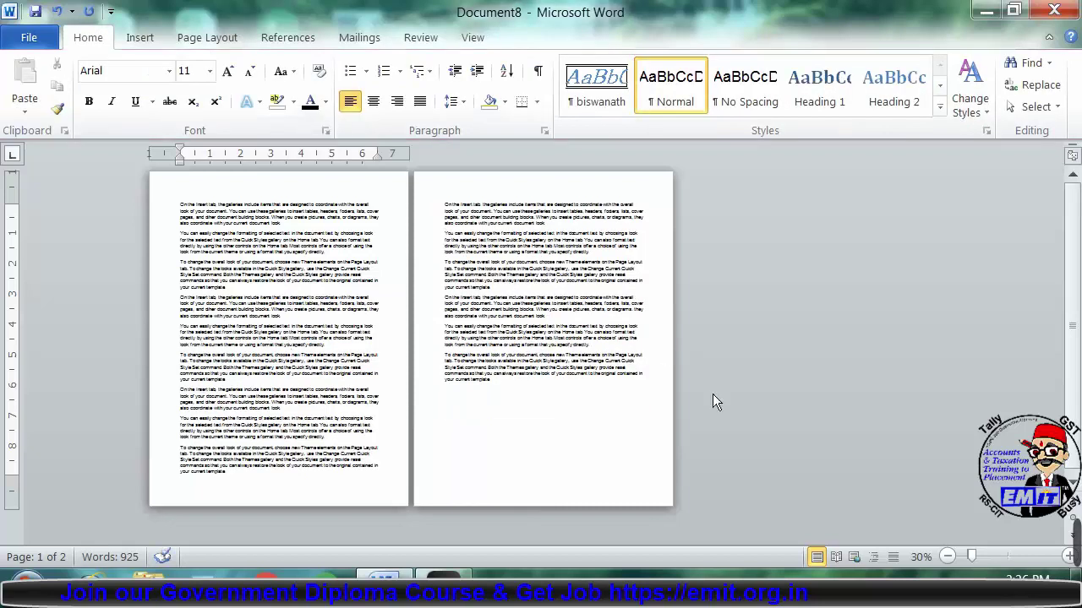
left_click(1011, 557)
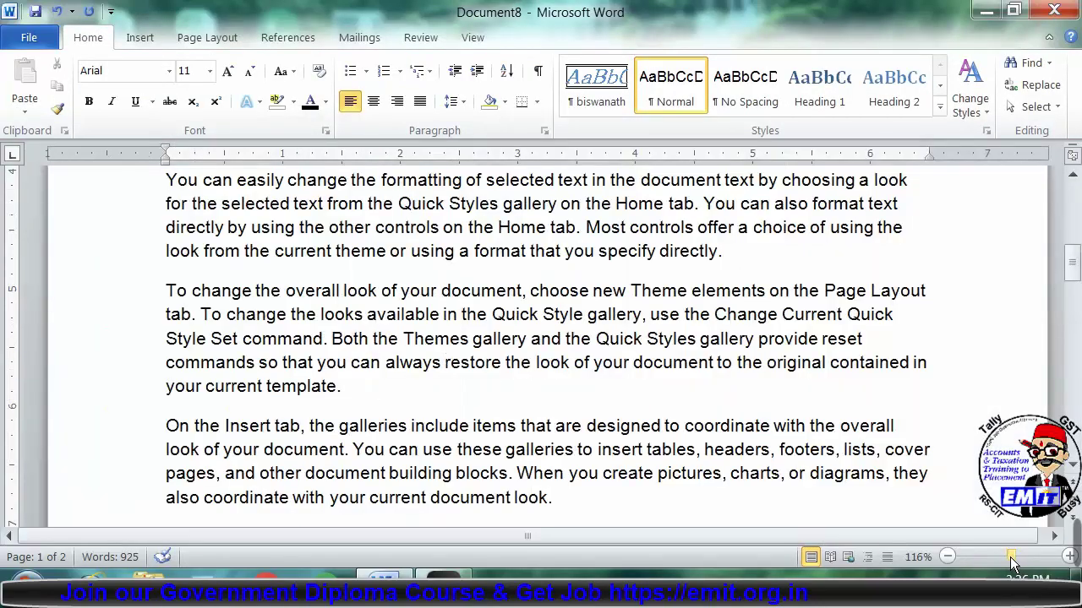
left_click_drag(1011, 557, 1004, 556)
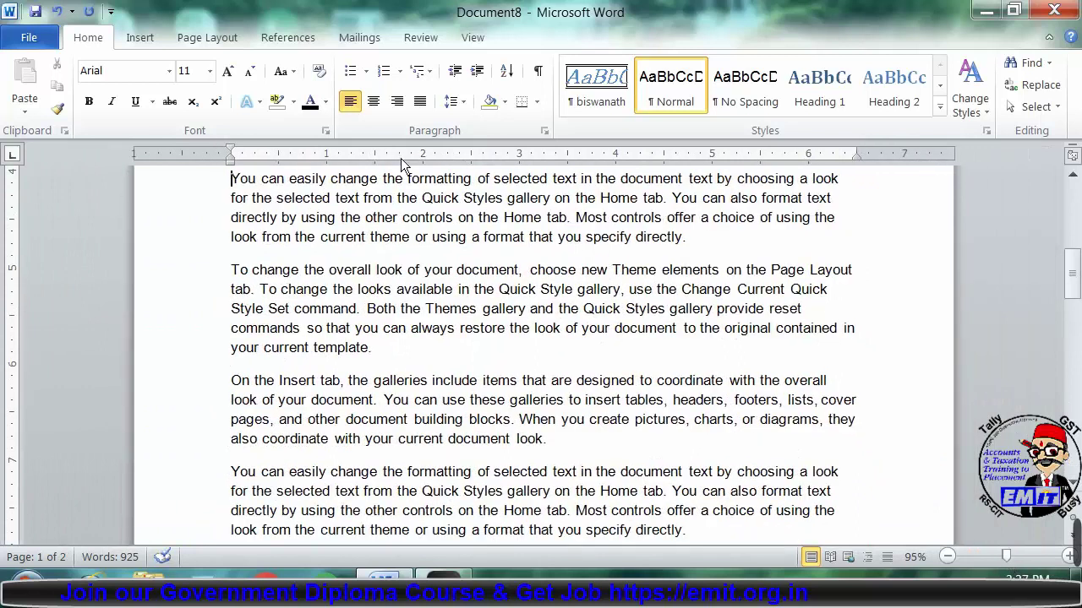
Search the clip art collection for "building" and for "animal".
left_click(136, 39)
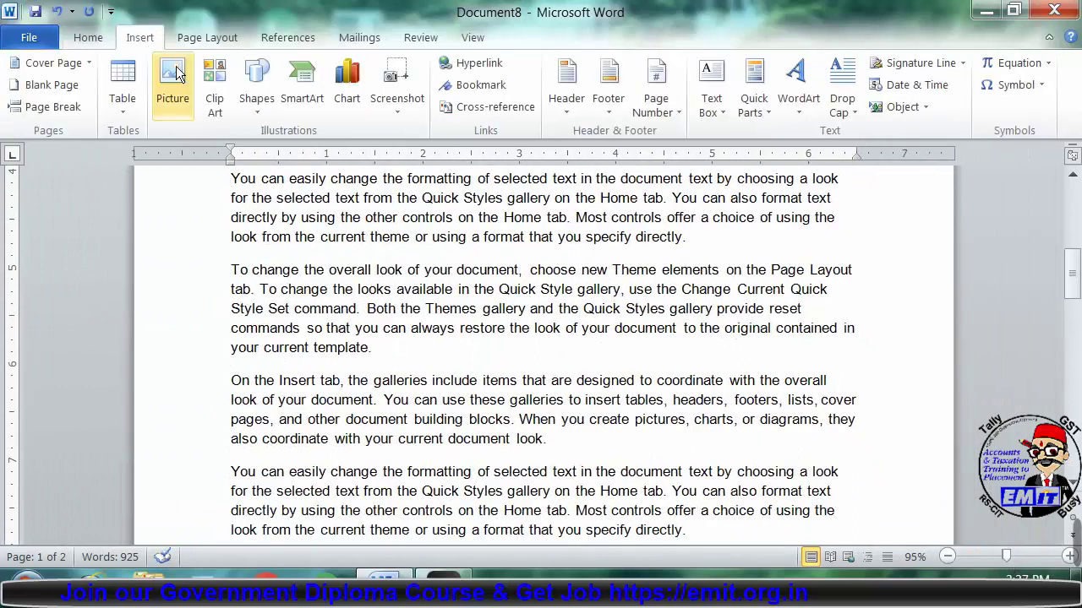
left_click(213, 91)
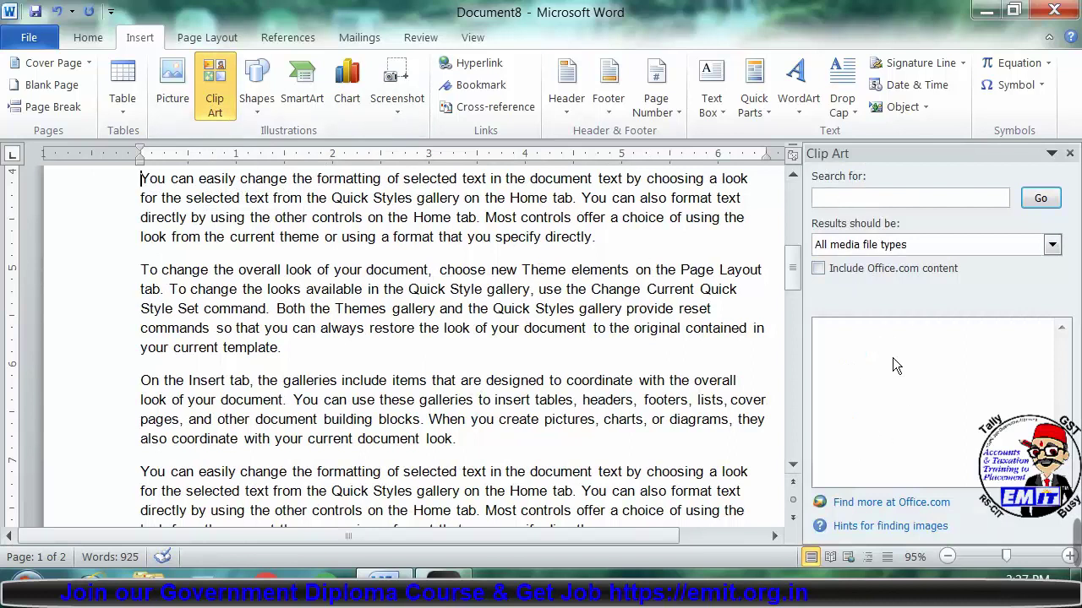
left_click(854, 202)
type("building")
key("Return")
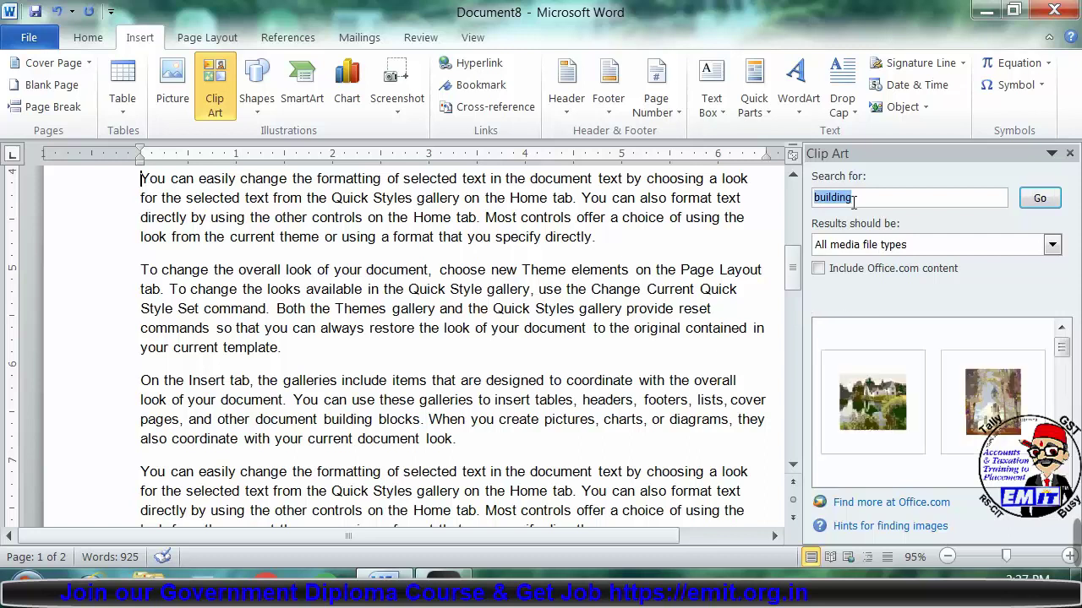
key("BackSpace")
type("anil")
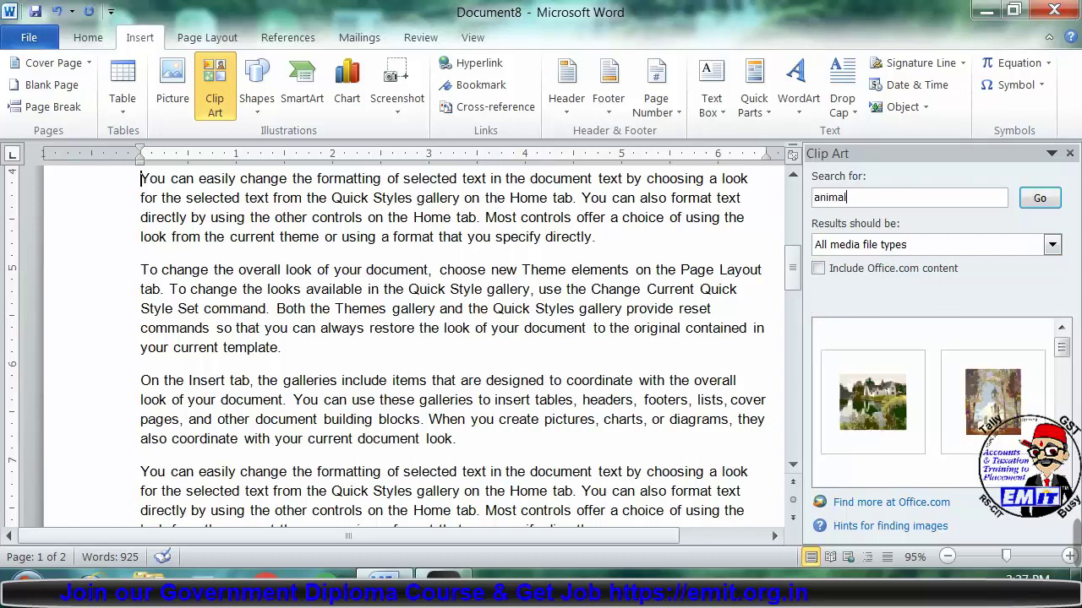
key("Return")
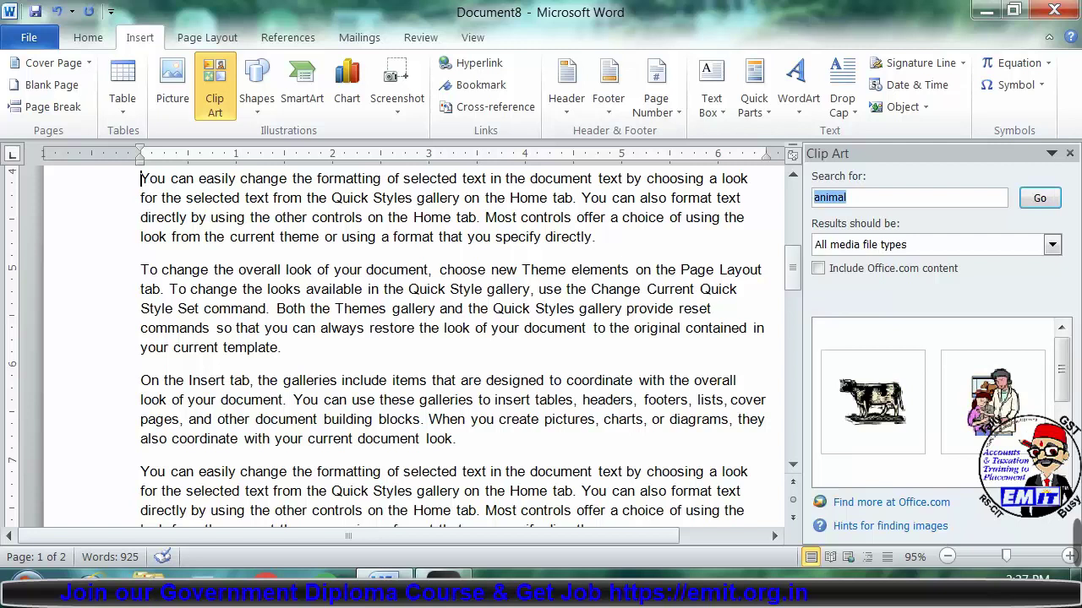
List all clip art with an empty search and insert the black house between "look from the" and "current theme".
key("BackSpace")
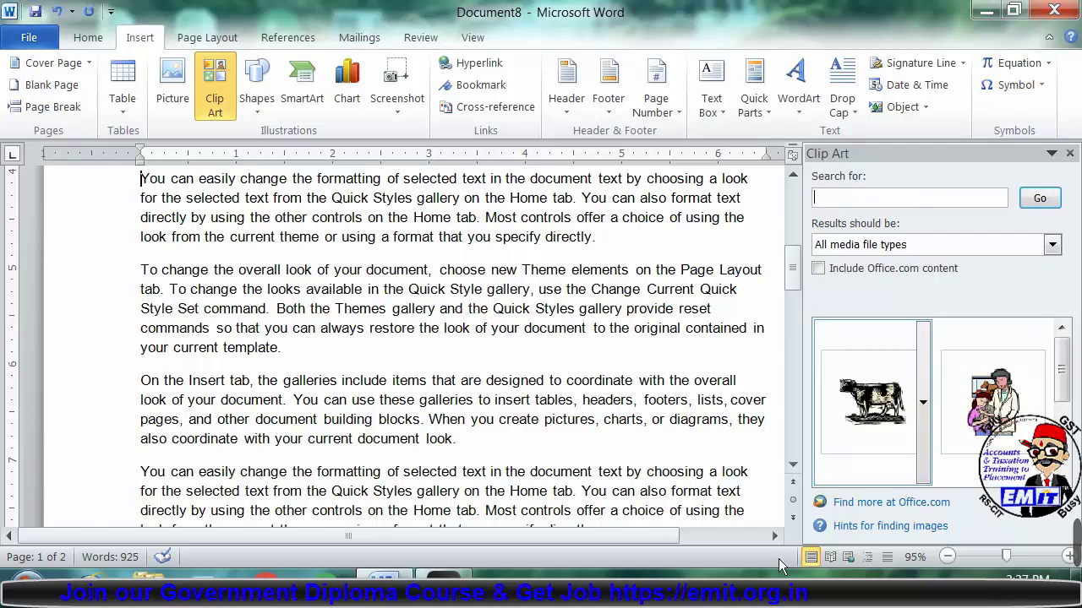
left_click(1039, 197)
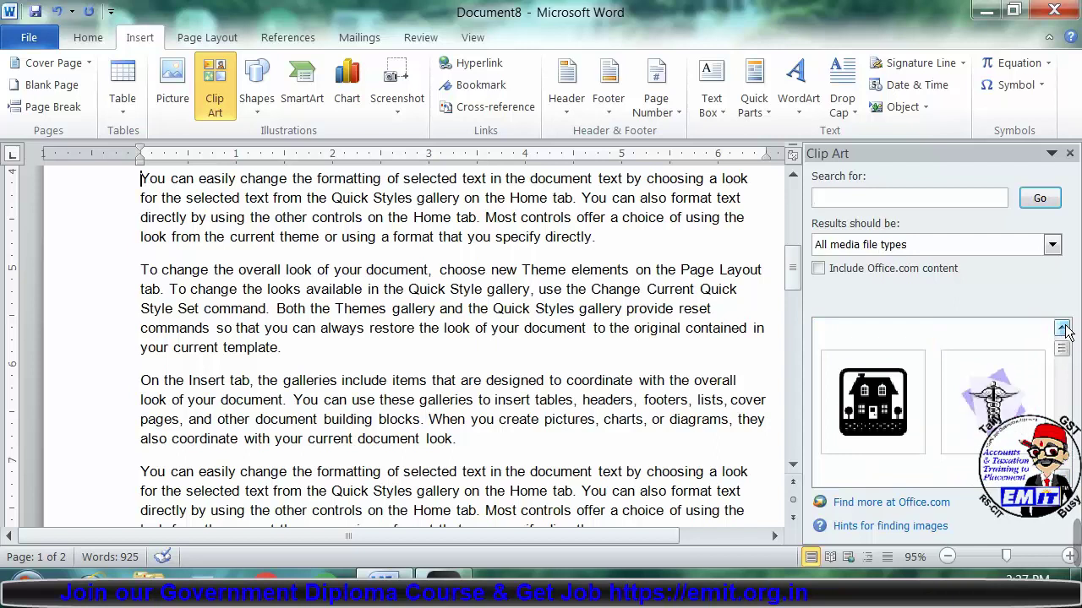
left_click(859, 422)
left_click_drag(207, 219, 470, 428)
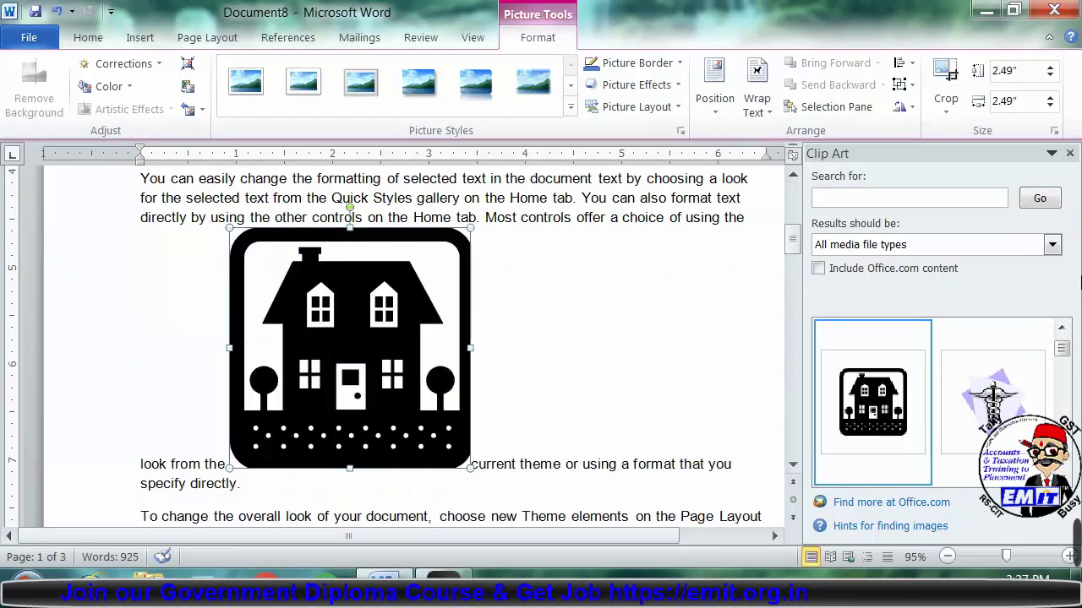
left_click(1069, 153)
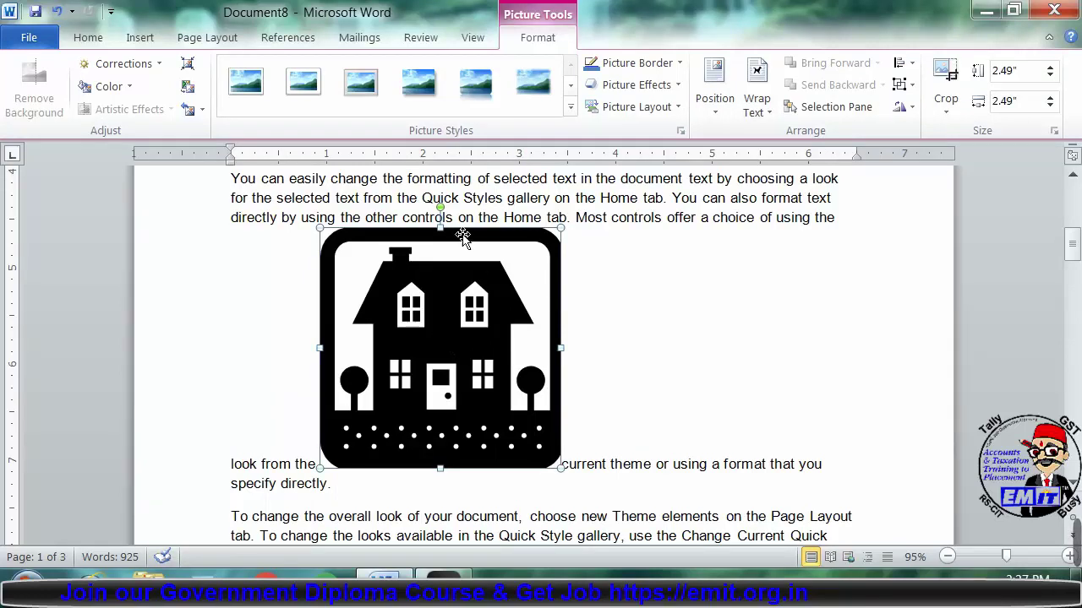
Draw a text box about 0.54" wide and 0.18" high on the house's roof and enter RAM in it.
left_click(132, 41)
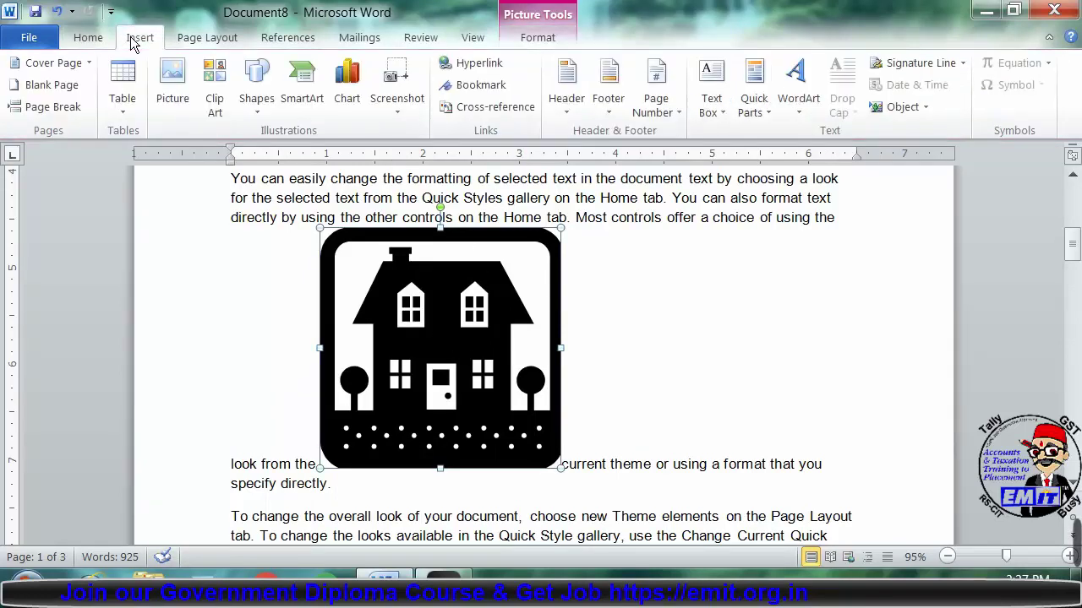
left_click(252, 89)
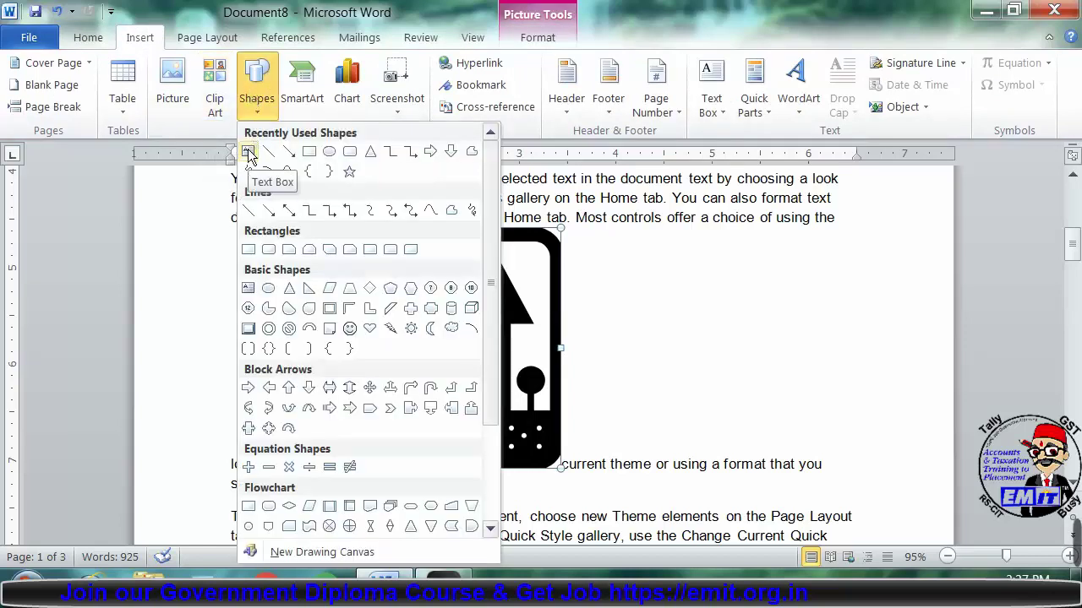
left_click(714, 87)
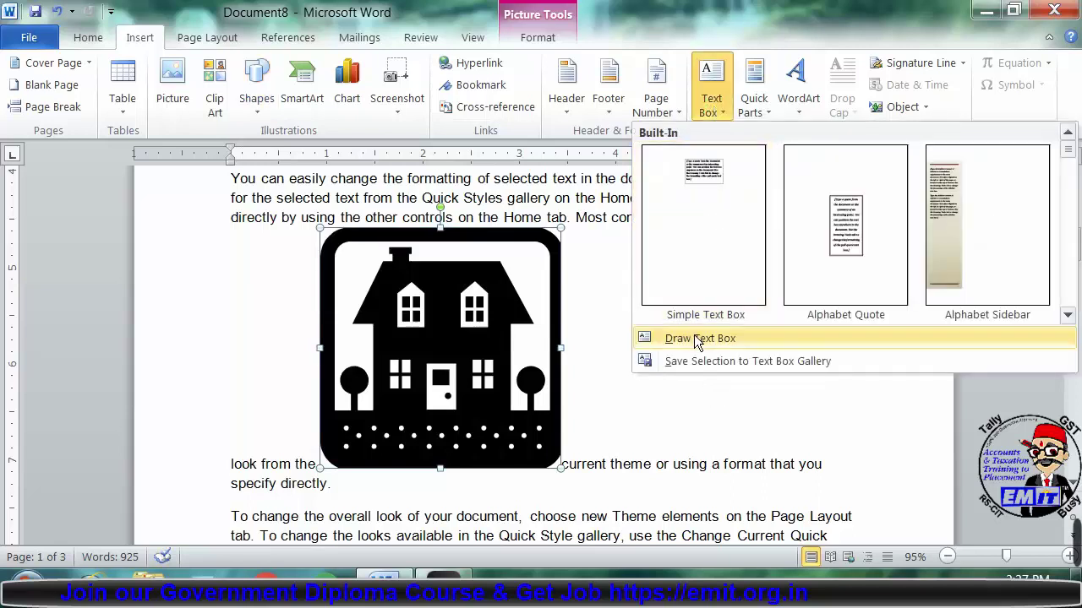
left_click(694, 336)
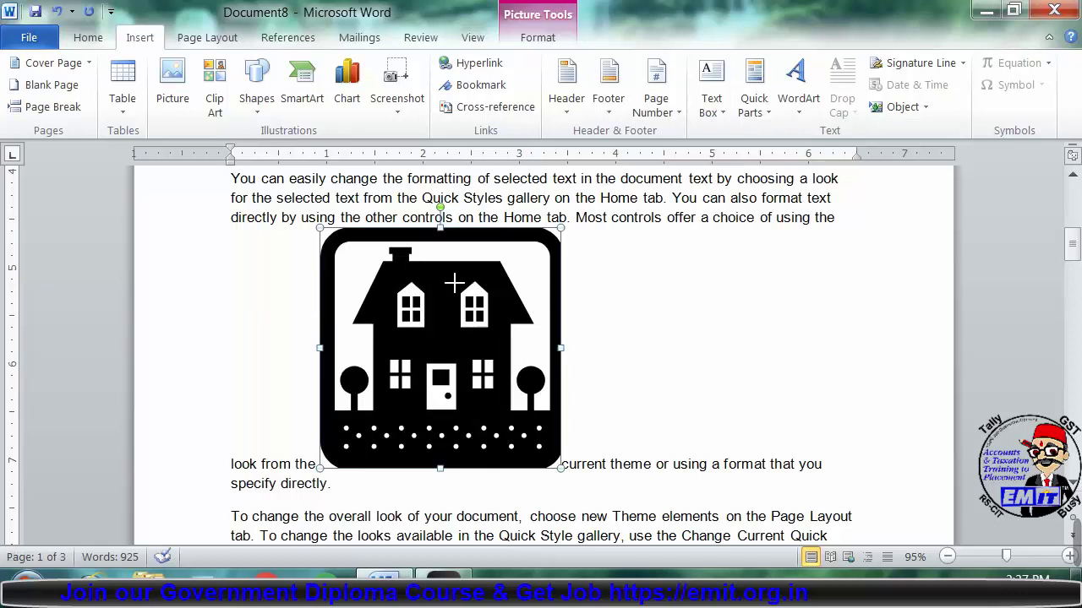
left_click_drag(468, 285, 414, 268)
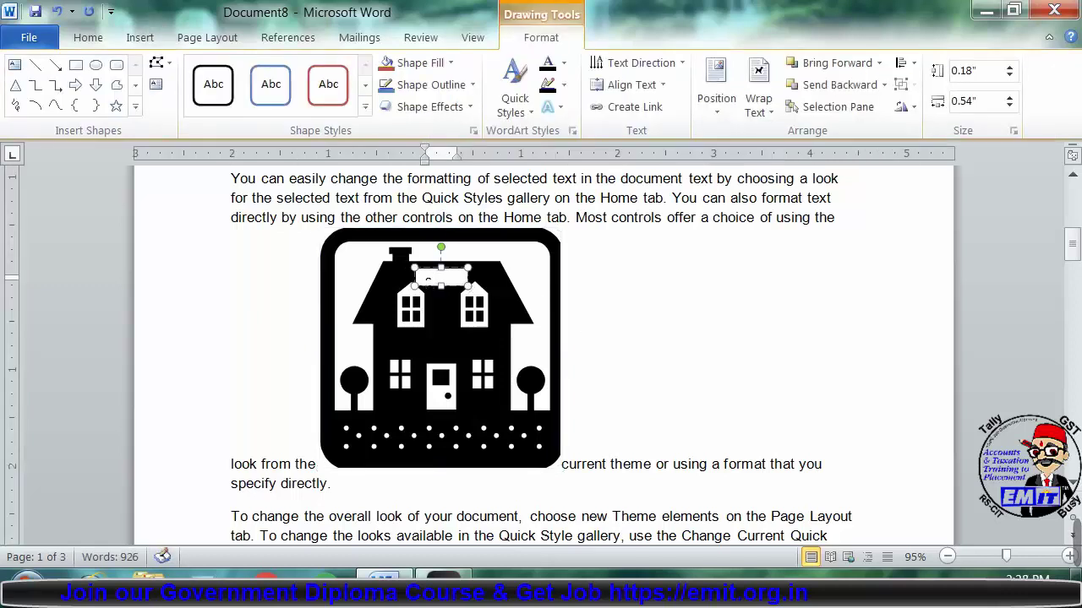
type("RAM")
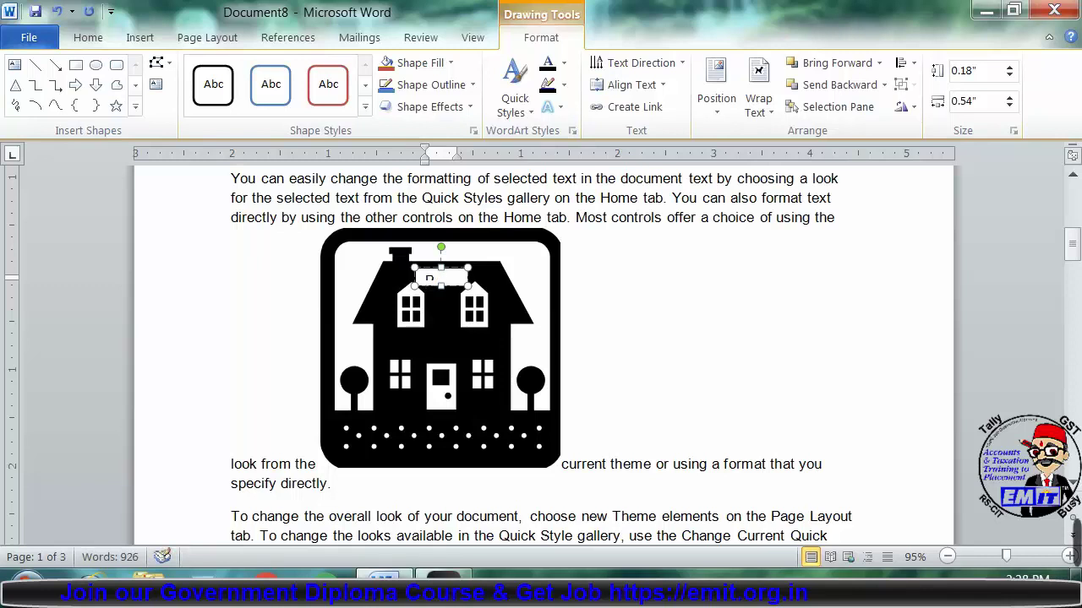
Enlarge the roof text box to about 0.63" wide and 0.32" high and make its text bold.
left_click_drag(441, 285, 461, 265)
left_click(447, 278)
double_click(448, 278)
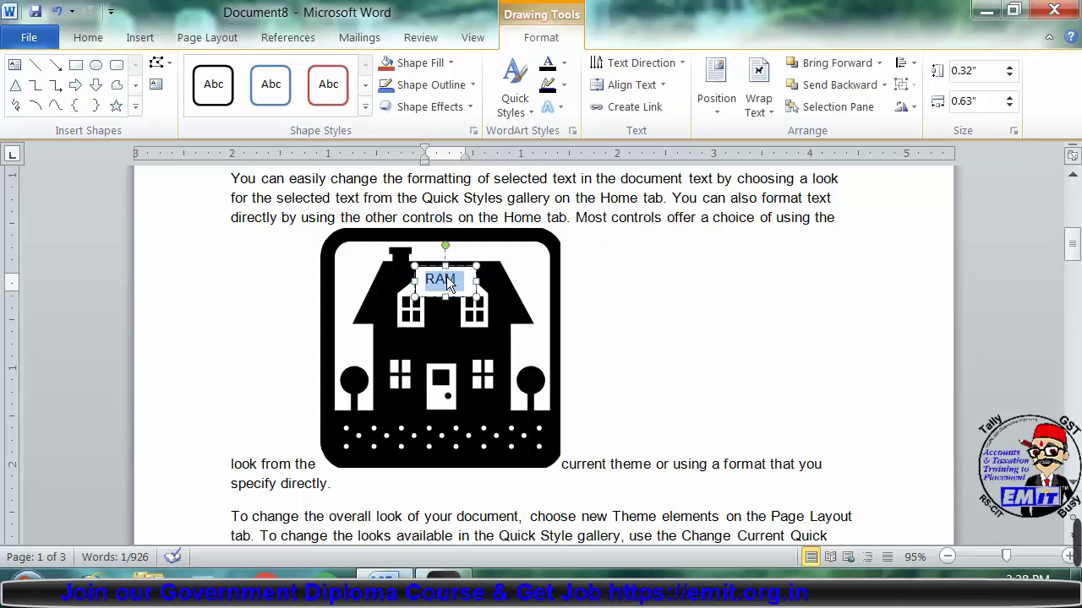
key("ctrl+b")
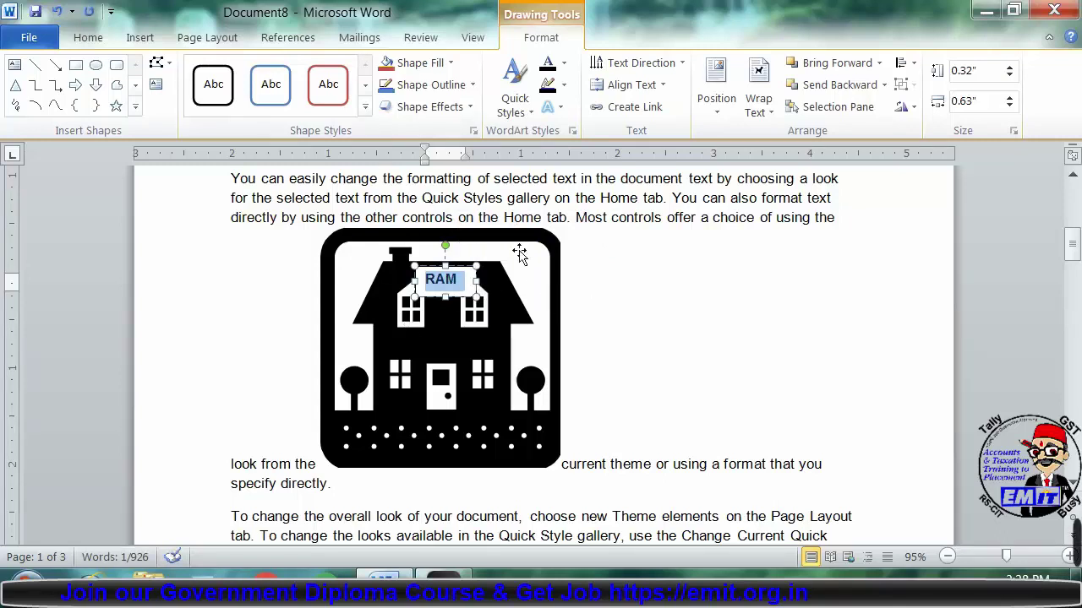
Set the roof text box's shape fill to No Fill.
left_click(452, 61)
left_click(443, 230)
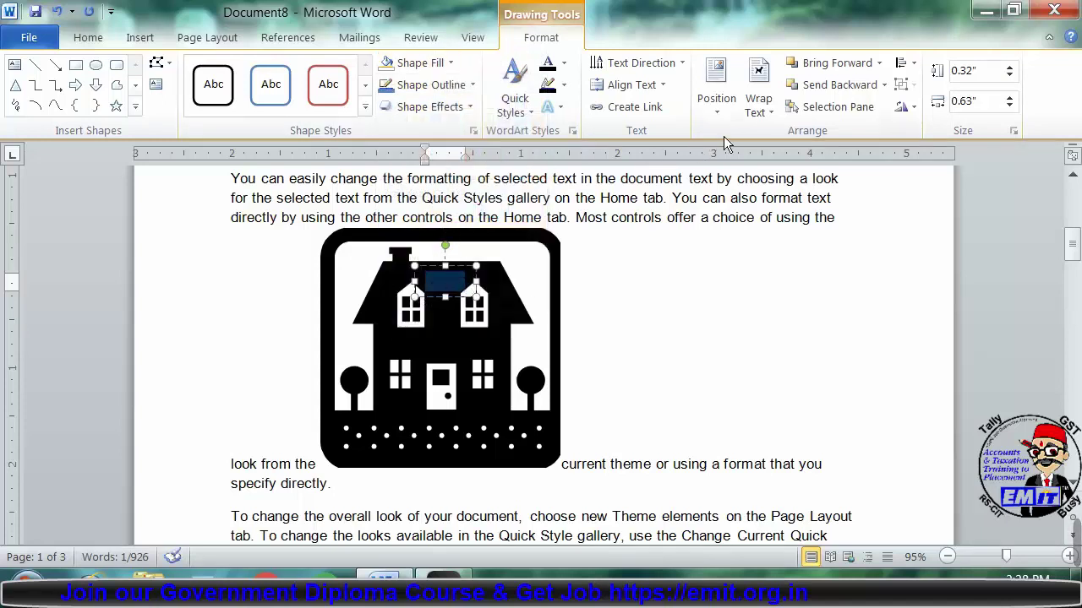
Set the fill colour of the RAM text on the house's roof to white.
left_click(564, 66)
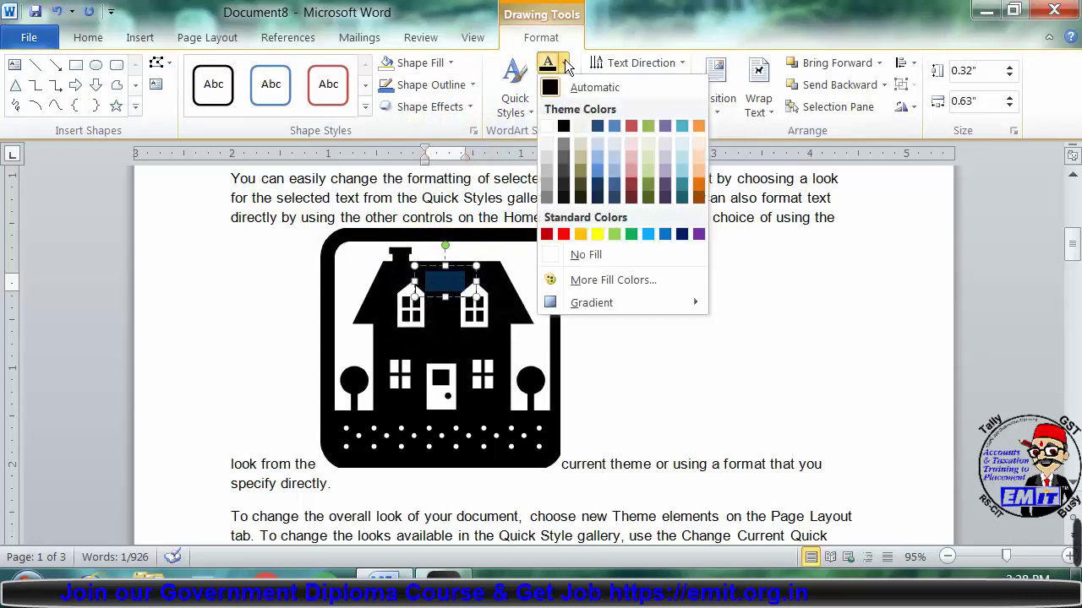
left_click(548, 128)
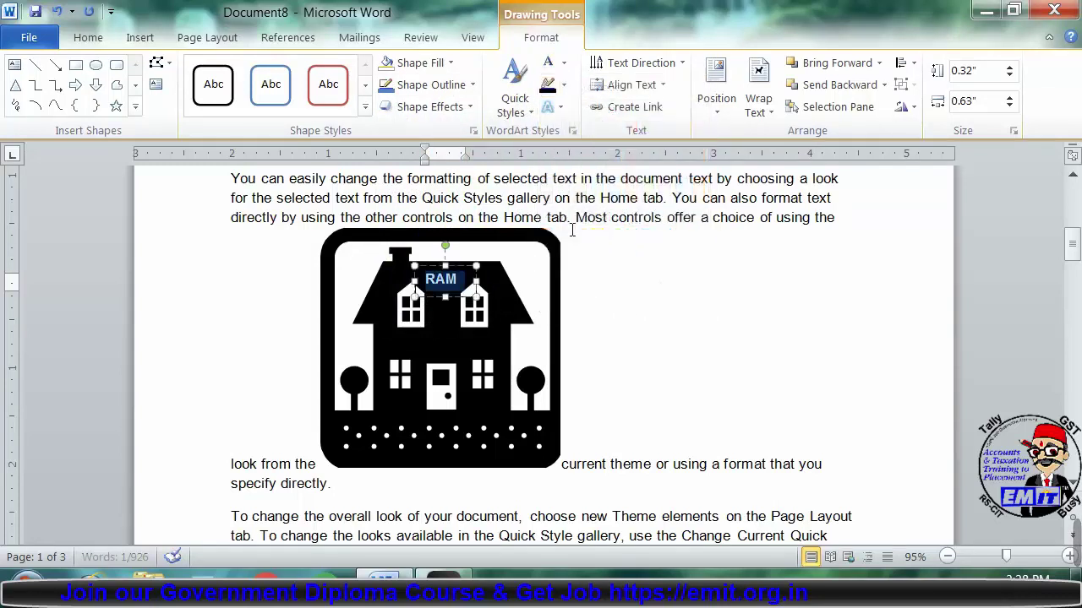
left_click(659, 310)
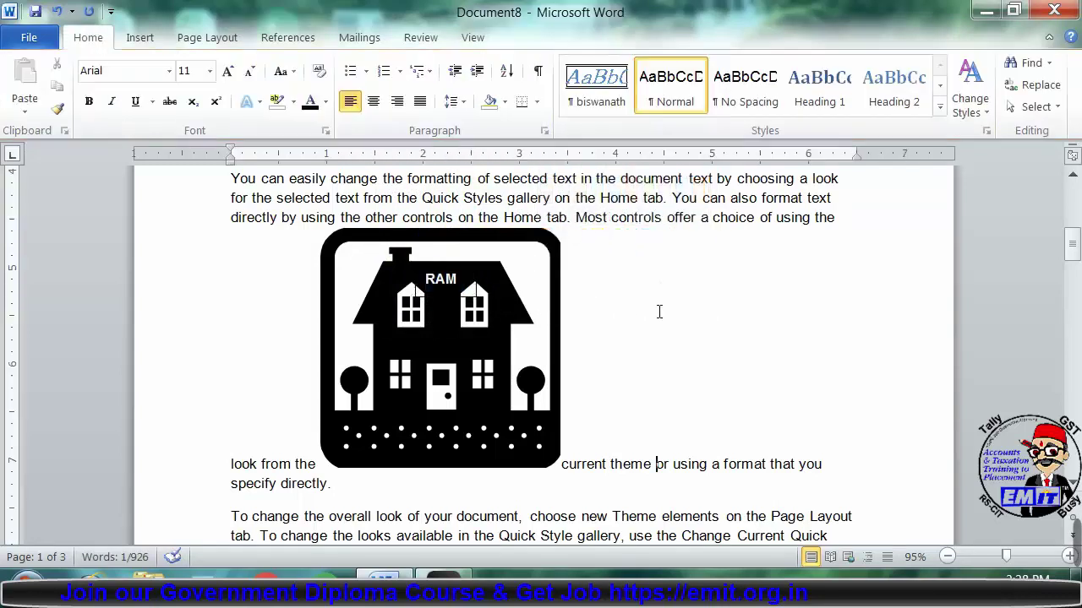
Remove the outline of the RAM text box by setting its shape outline to No Outline.
left_click(466, 275)
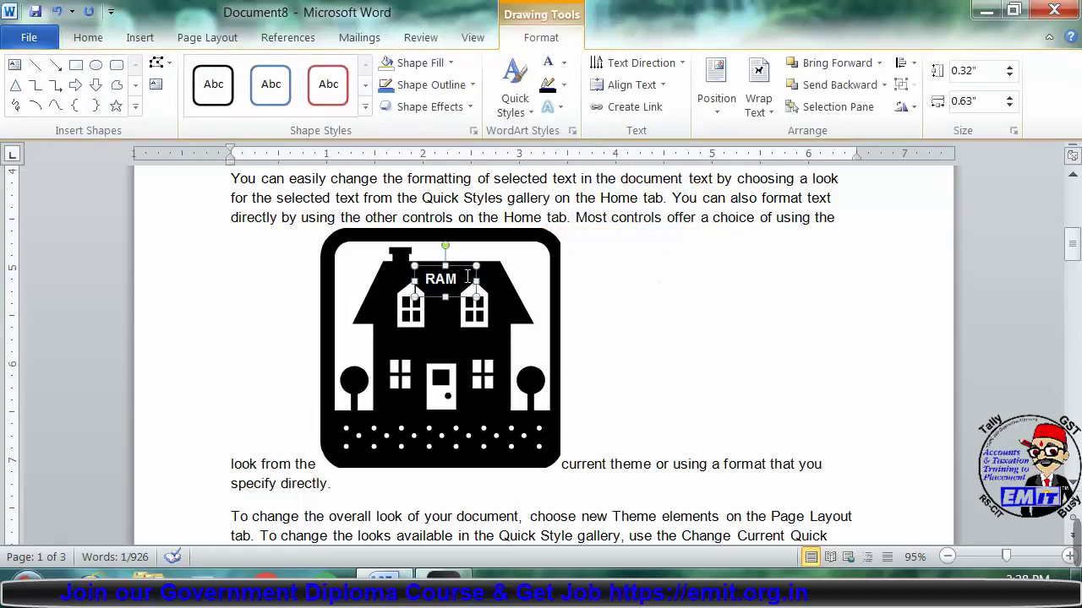
left_click(489, 291)
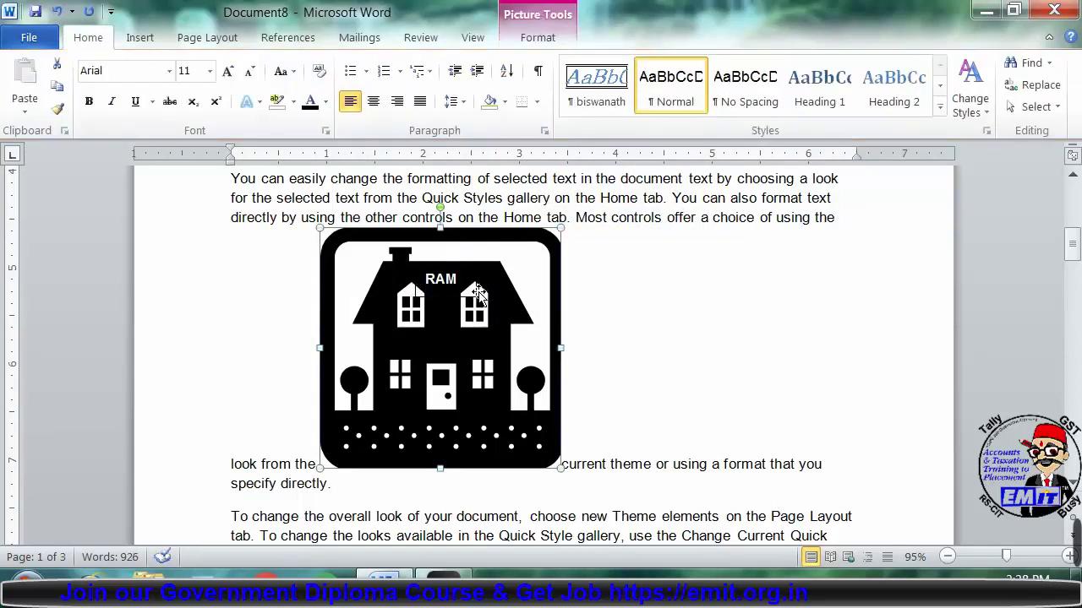
left_click(476, 290)
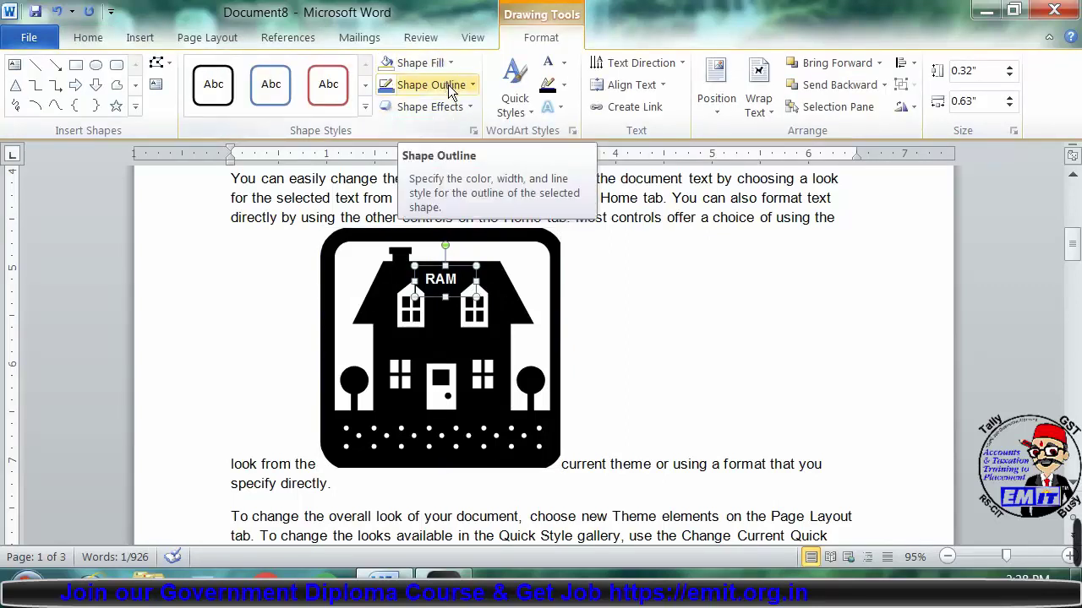
left_click(448, 85)
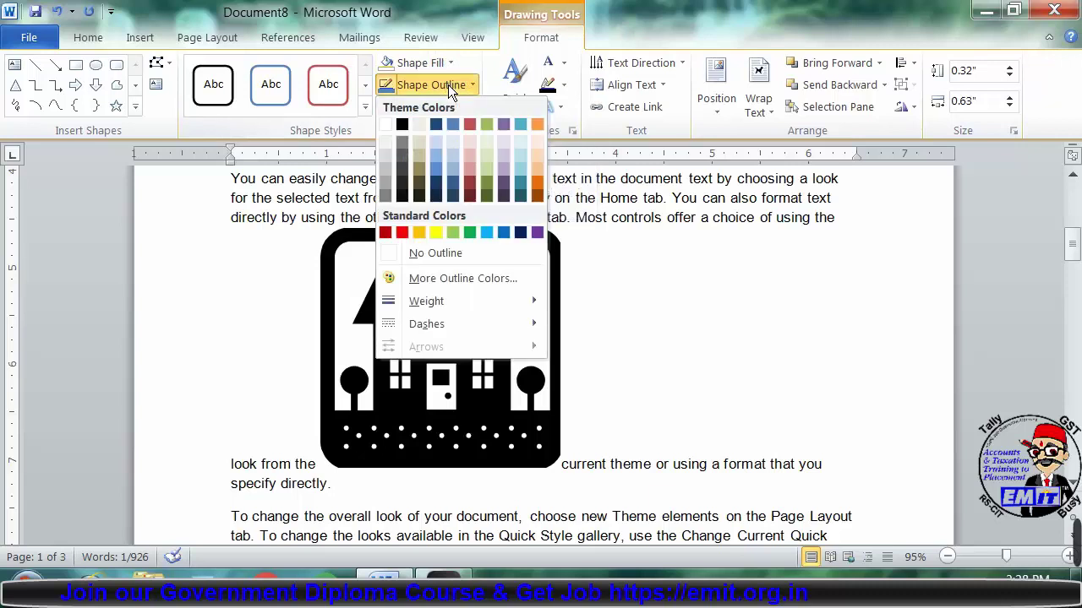
left_click(436, 251)
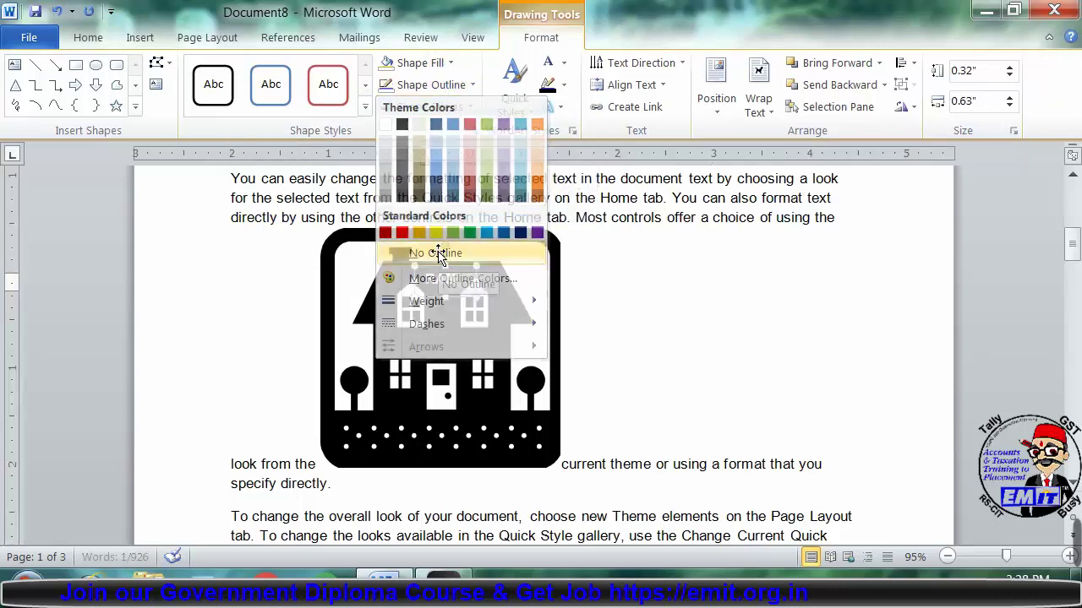
left_click(622, 333)
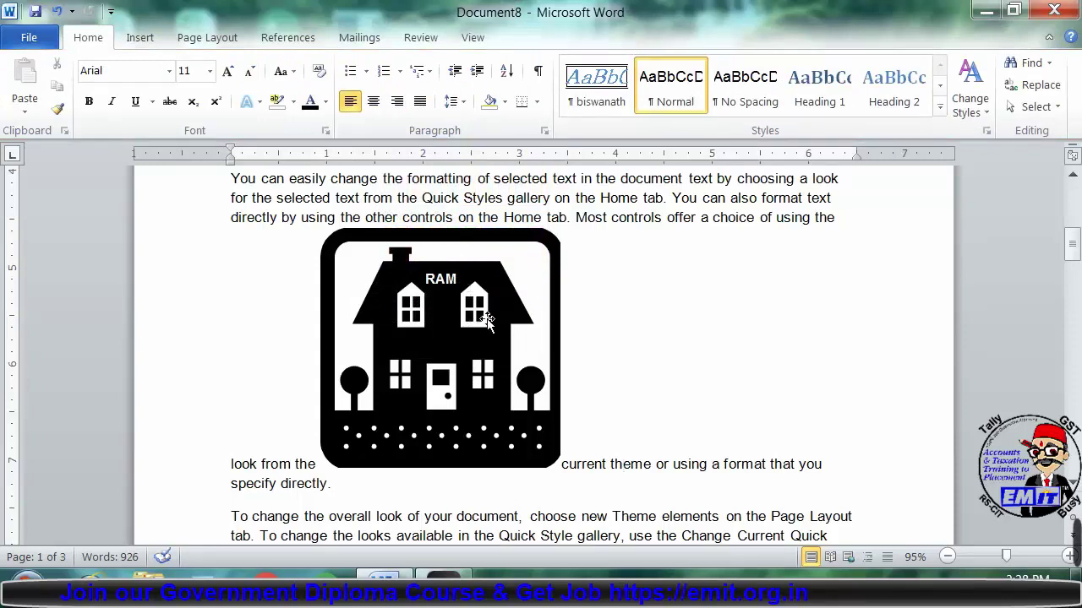
Nudge the RAM text box slightly to the right so it sits centred between the roof windows.
left_click(441, 267)
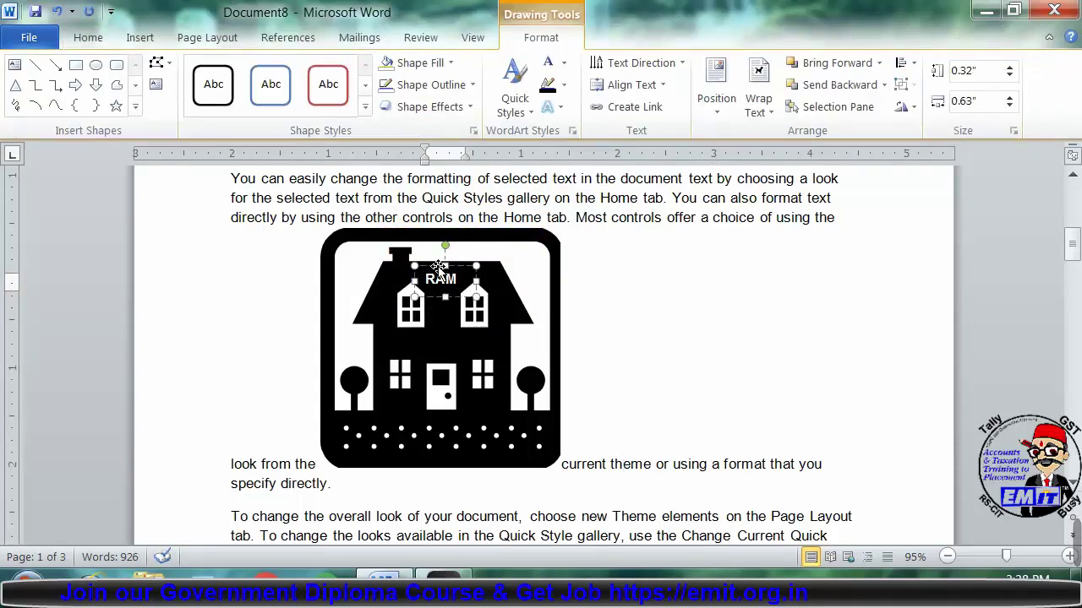
left_click_drag(441, 267, 446, 267)
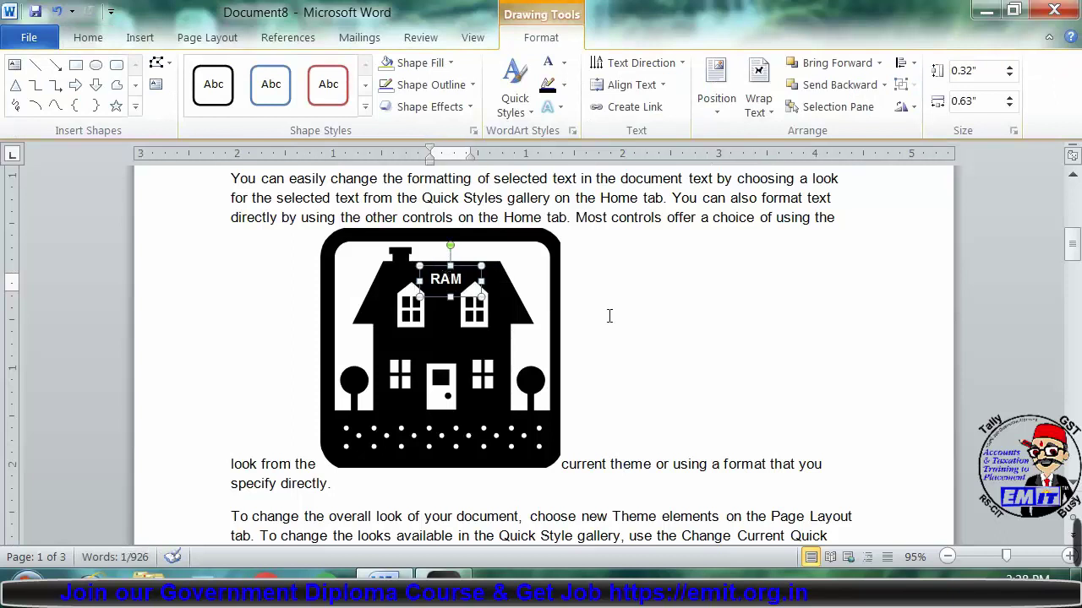
left_click(708, 355)
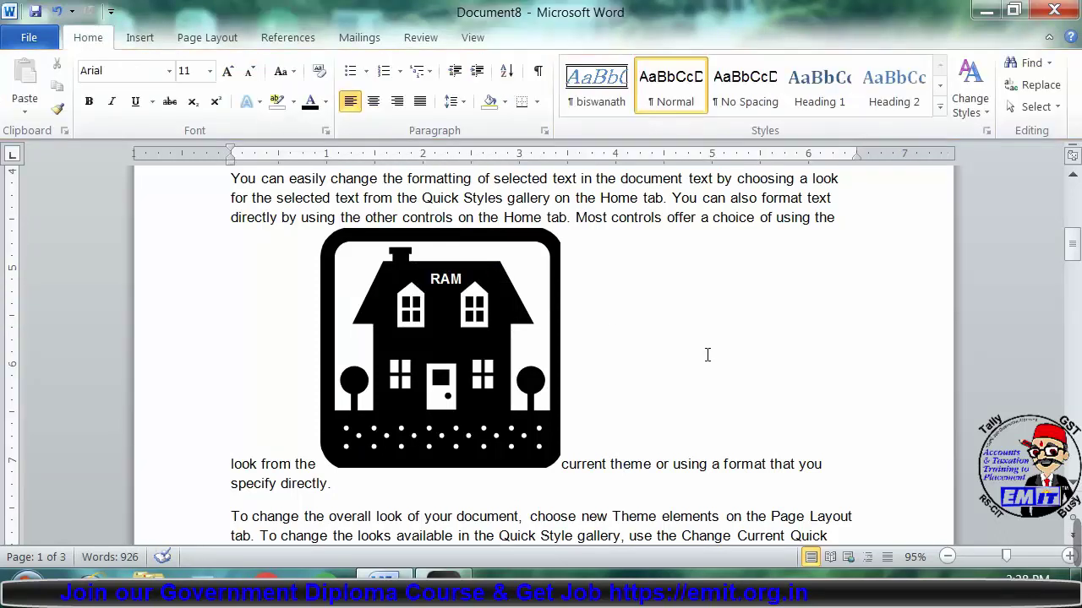
Delete the house clip art from the paragraph.
left_click(138, 38)
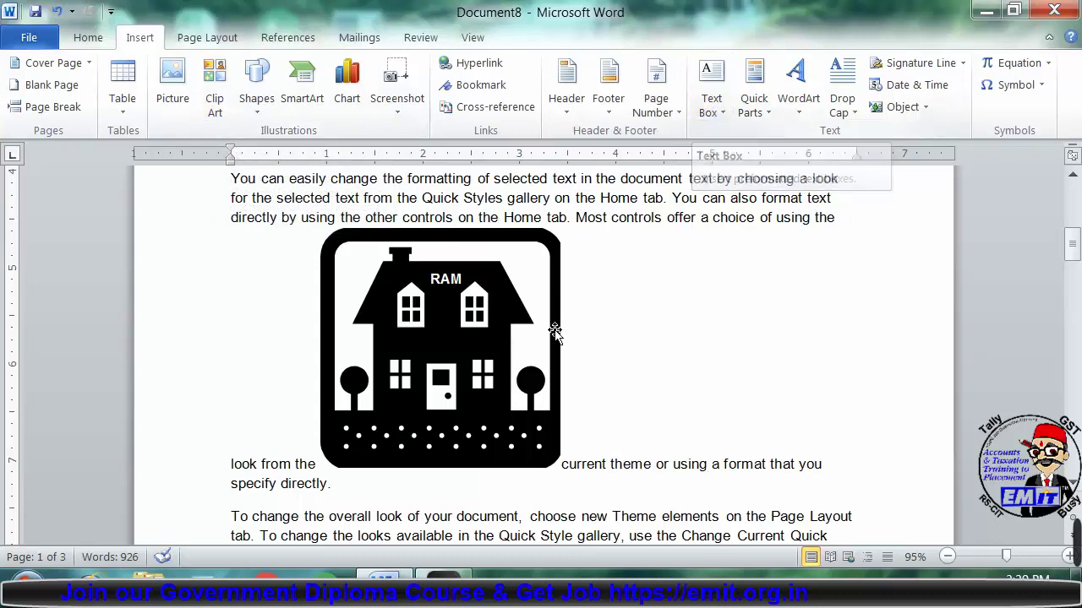
left_click(512, 279)
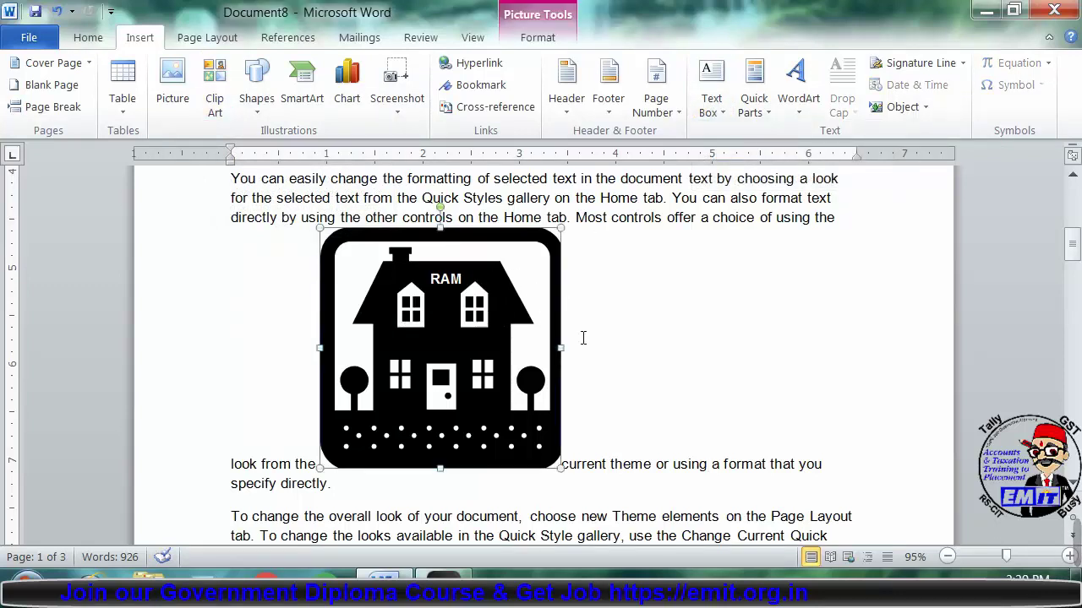
key("Delete")
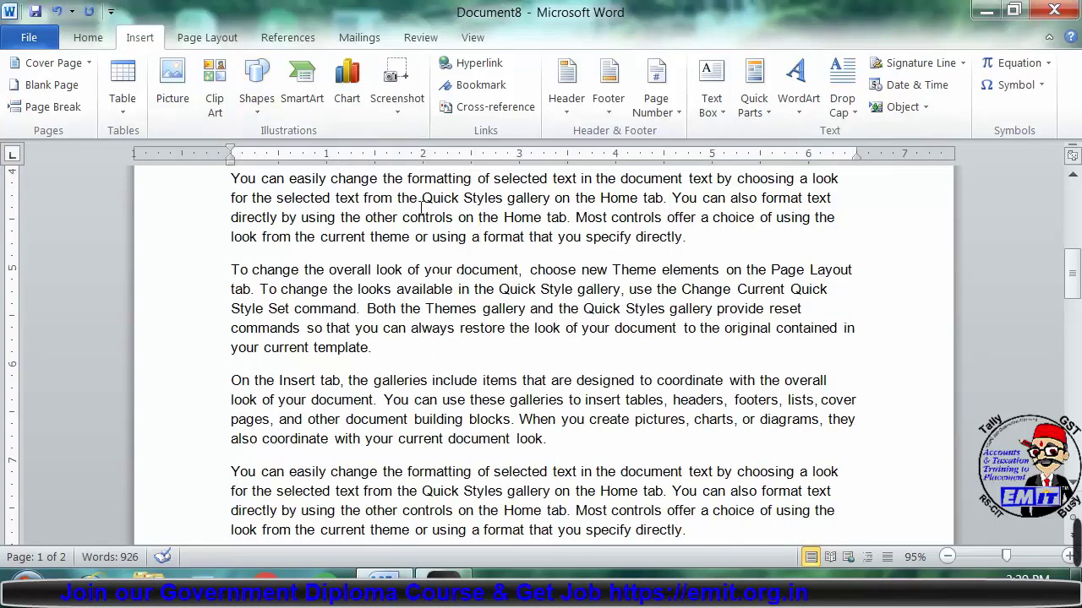
Draw a Smiley Face shape about 1.54" wide and 1.33" high over the paragraph starting "To change the overall look".
left_click(258, 94)
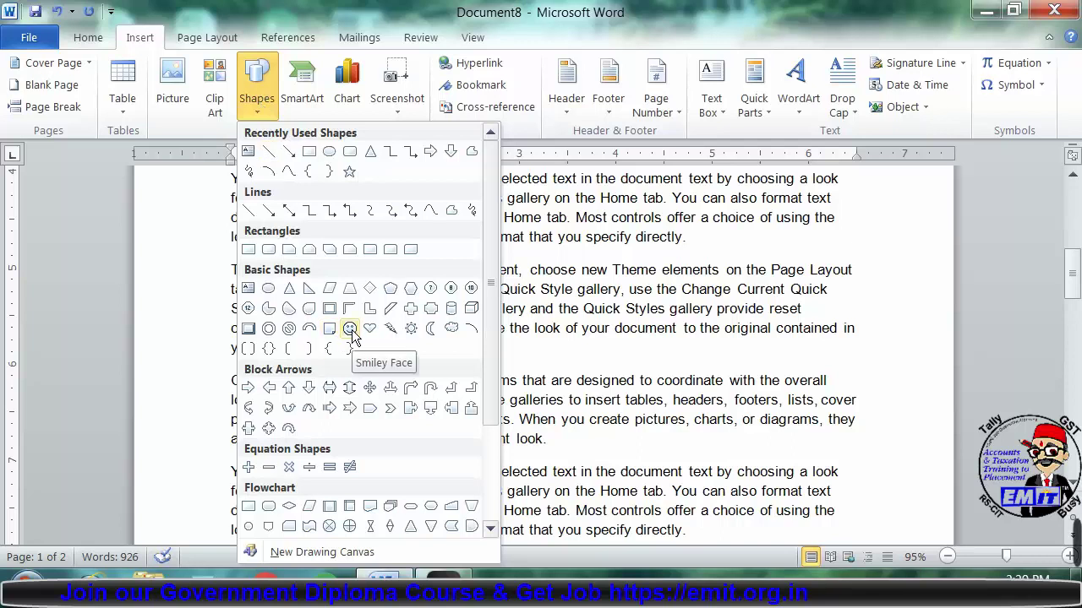
left_click(349, 330)
left_click_drag(415, 232, 565, 362)
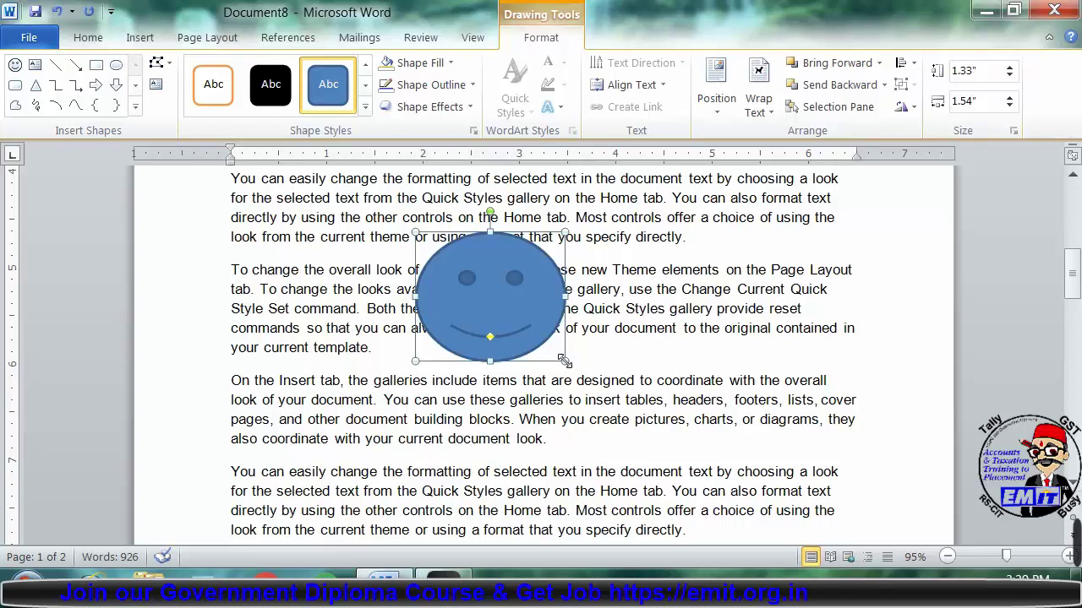
Try the glossy blue, green, black, aqua and orange shape styles from the gallery's last row on the smiley face.
left_click(366, 107)
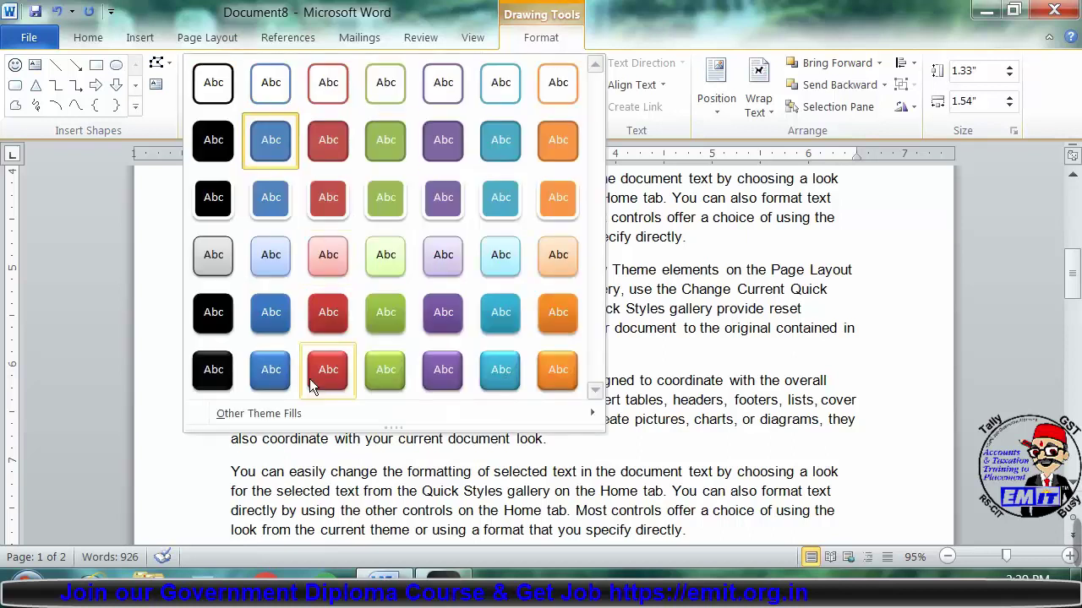
left_click(269, 379)
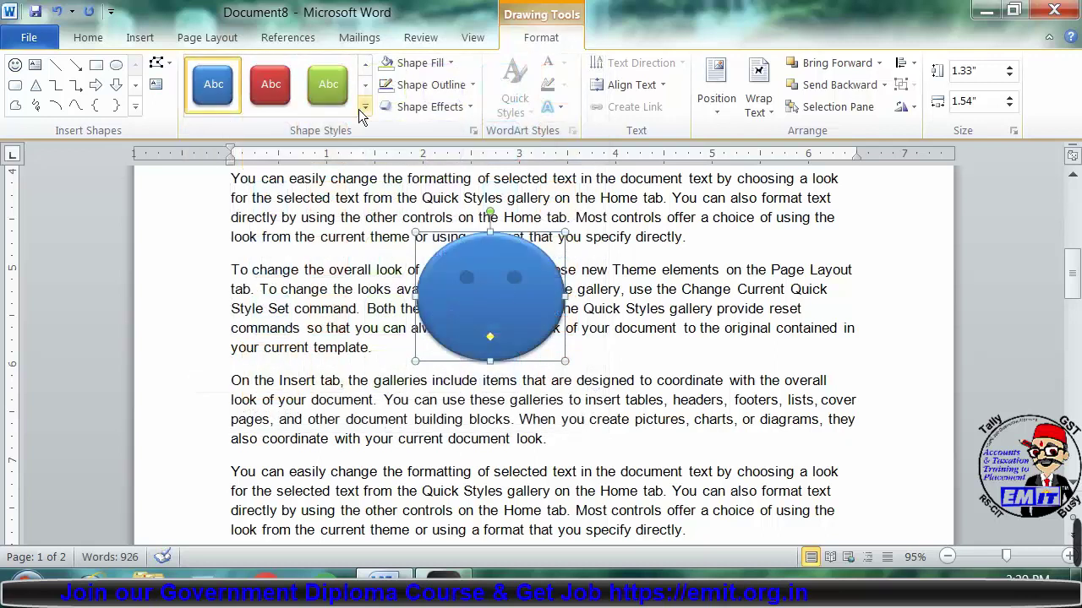
left_click(364, 106)
left_click(372, 367)
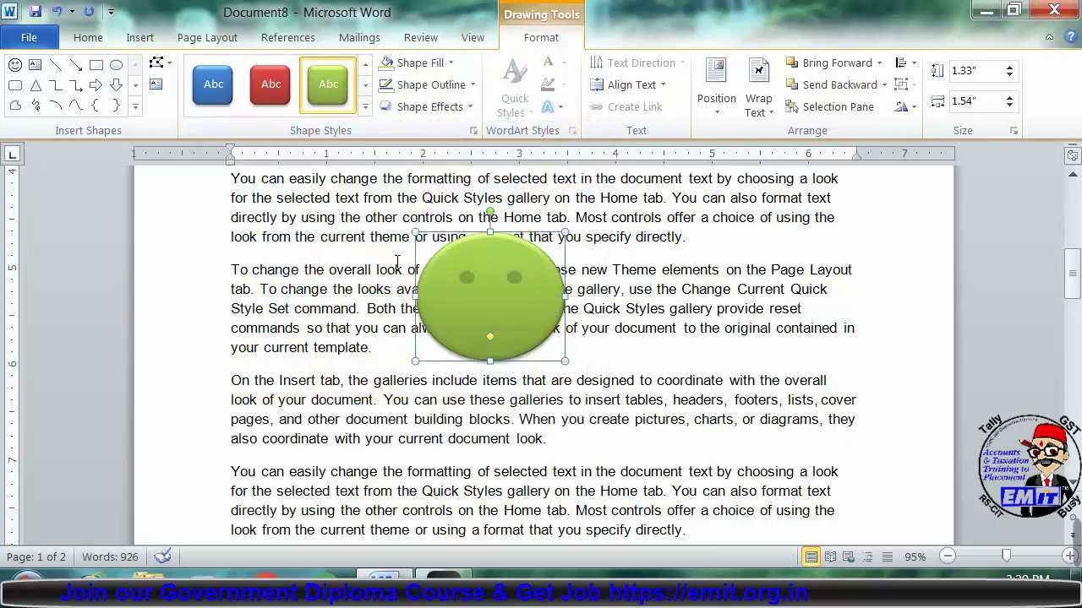
left_click(366, 107)
left_click(213, 368)
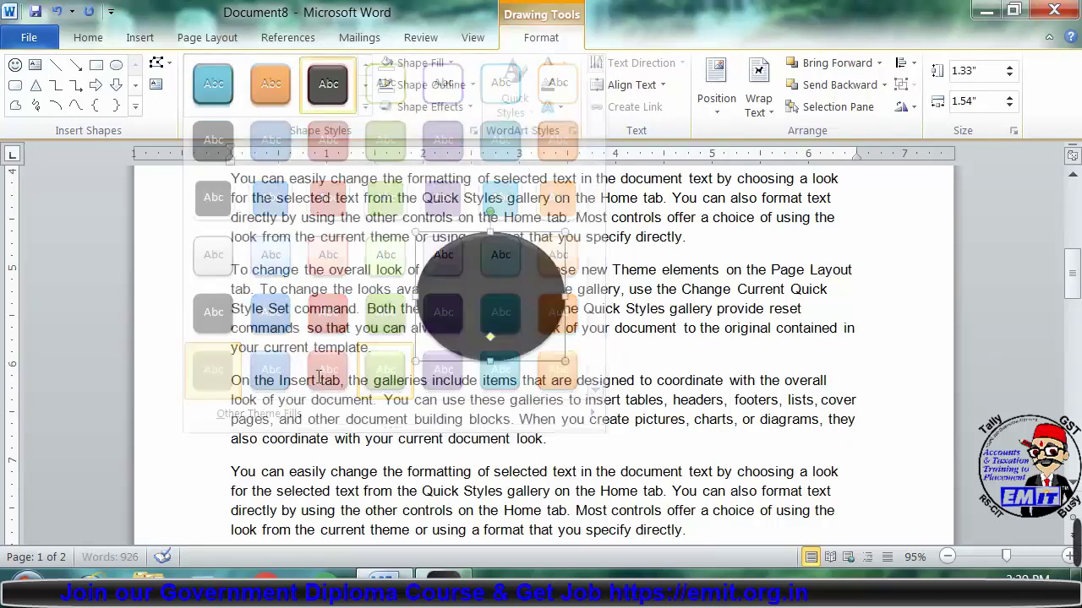
left_click(365, 106)
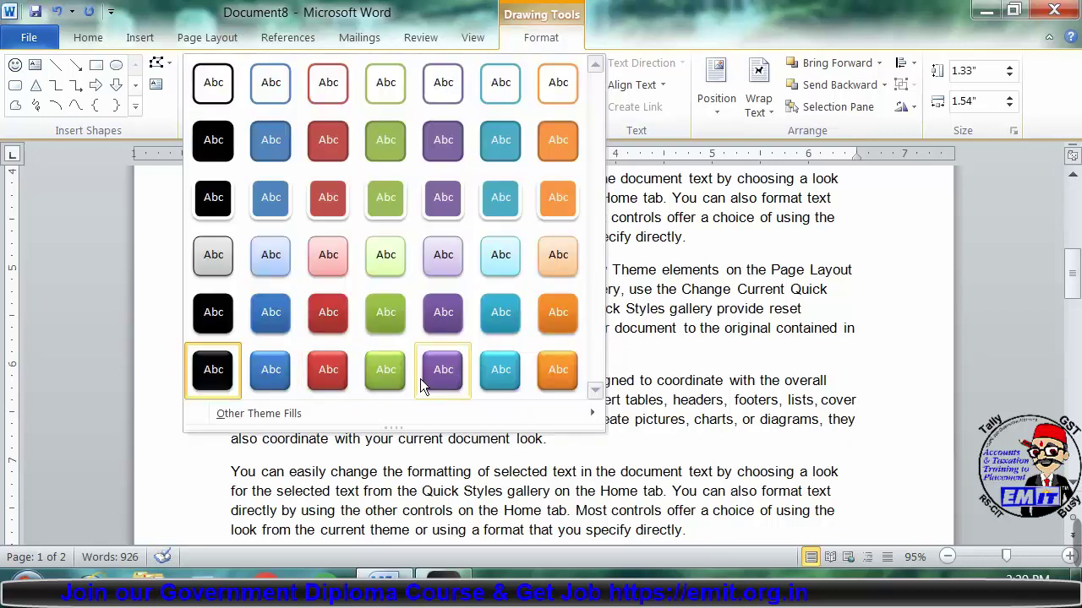
left_click(507, 374)
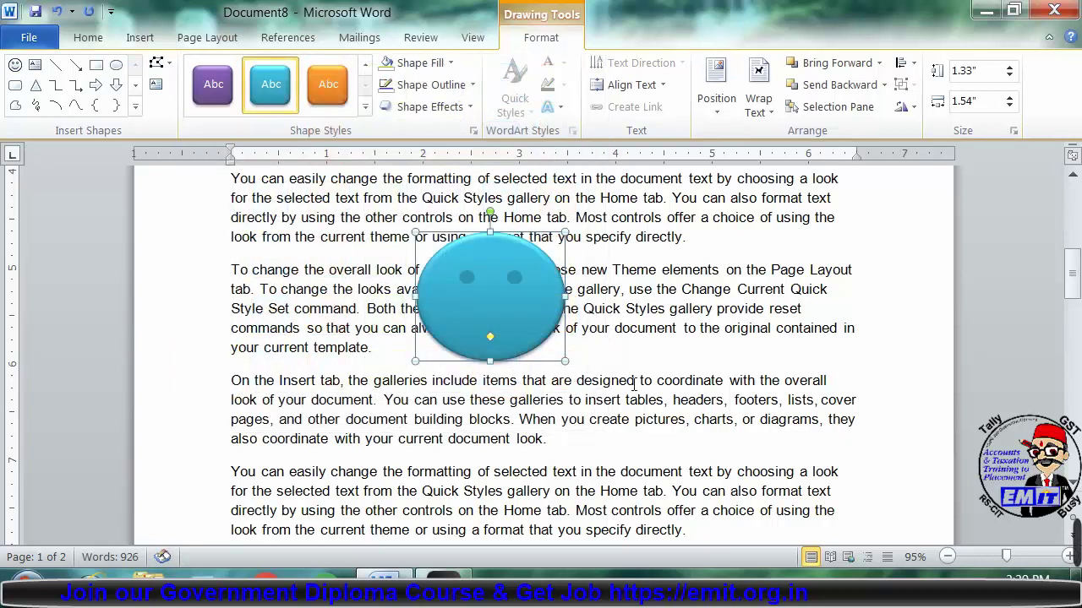
left_click(366, 107)
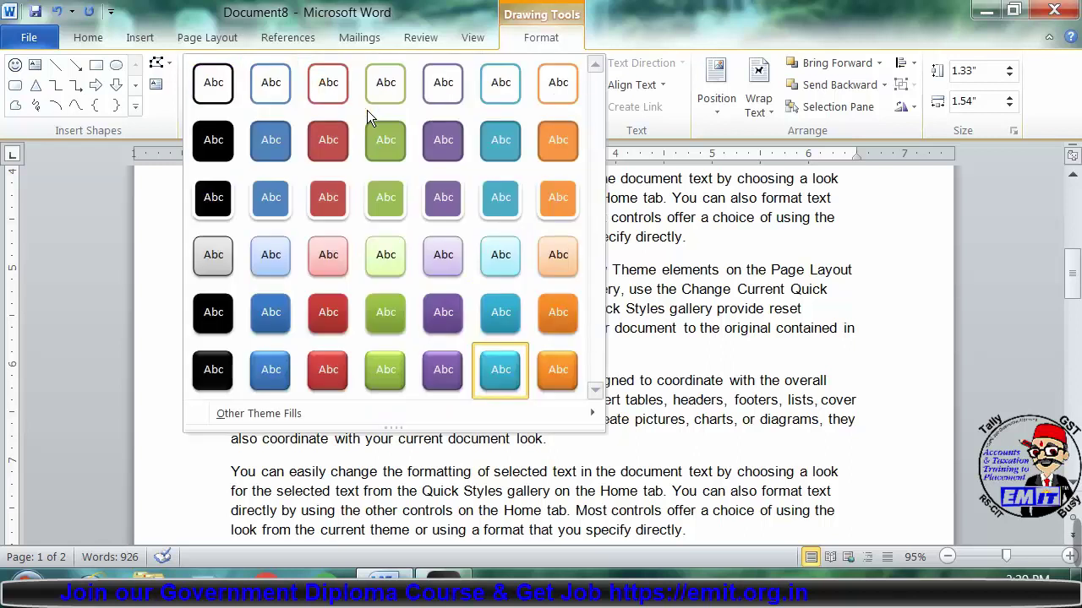
left_click(559, 363)
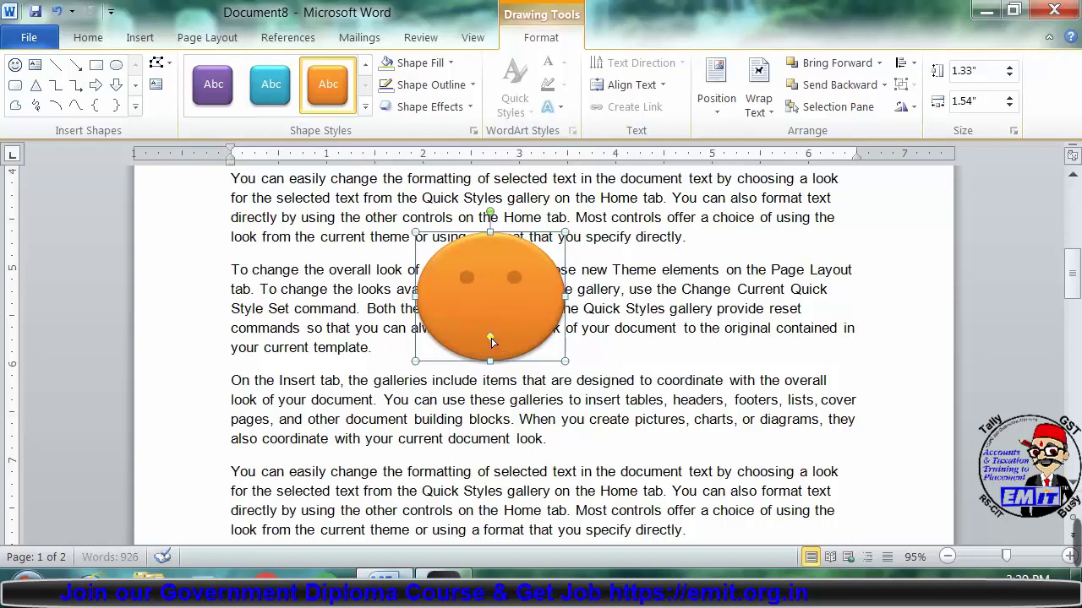
Apply the white-filled shape style with a black outline to the smiley face.
left_click(366, 107)
left_click(221, 87)
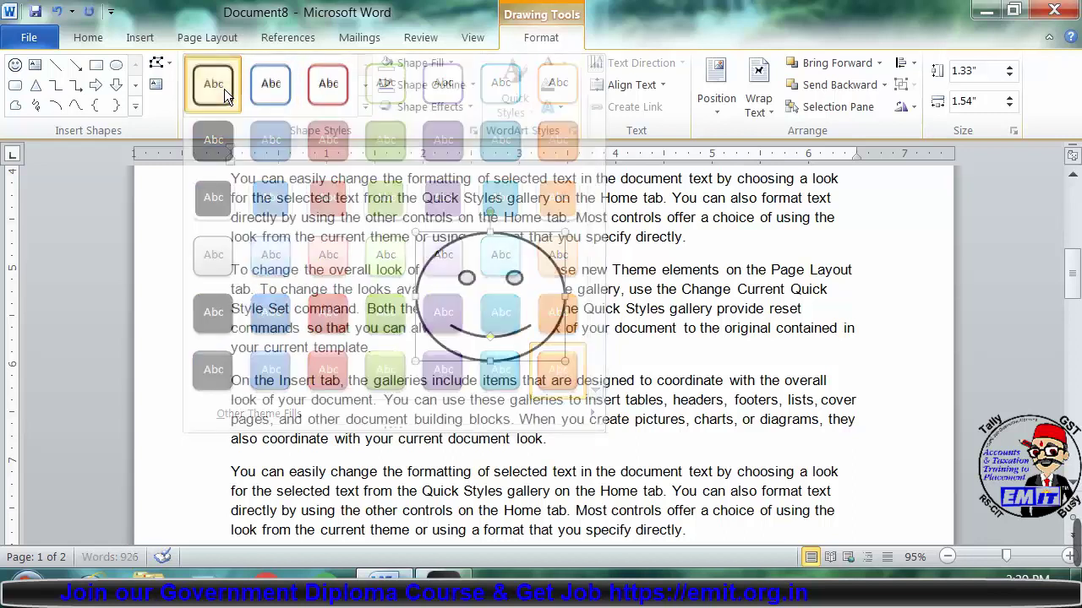
Bend the smiley face's mouth up into a frown and back down into a smile.
left_click_drag(490, 340, 490, 321)
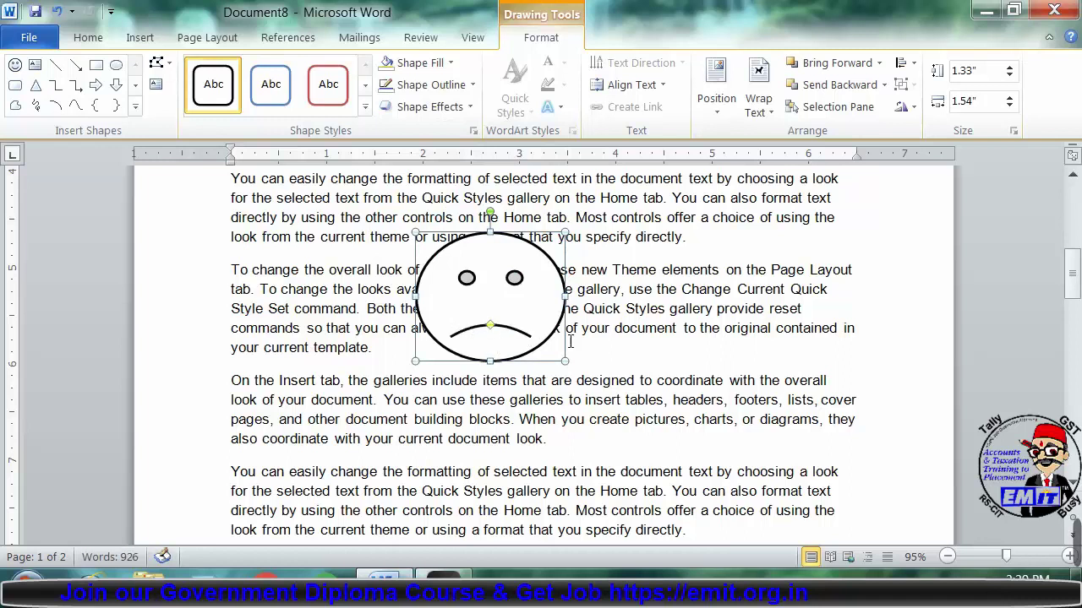
left_click(639, 381)
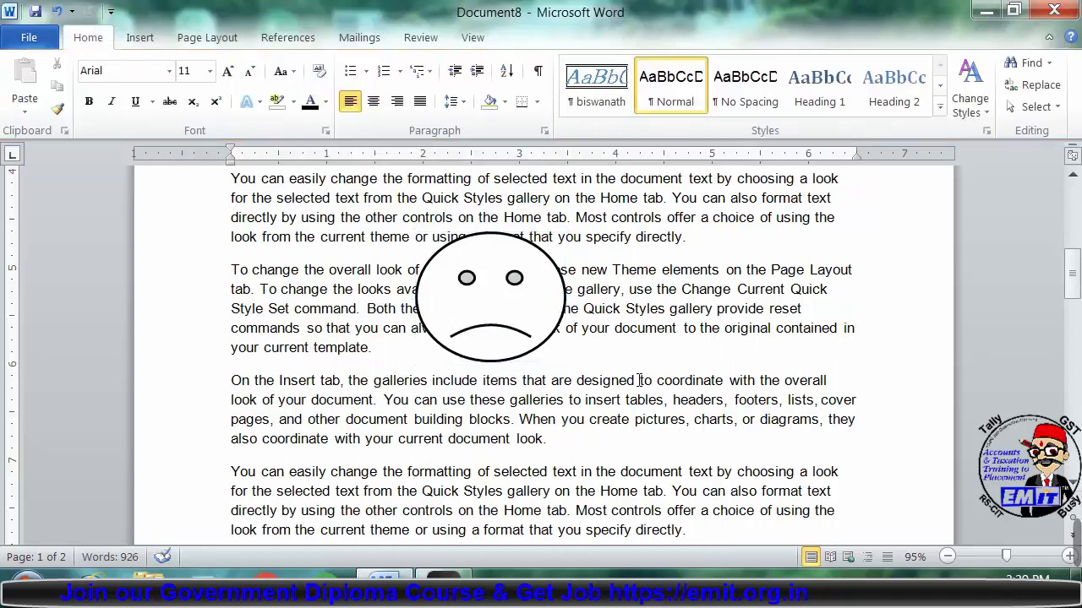
left_click(490, 328)
left_click_drag(490, 327, 493, 353)
left_click(610, 403)
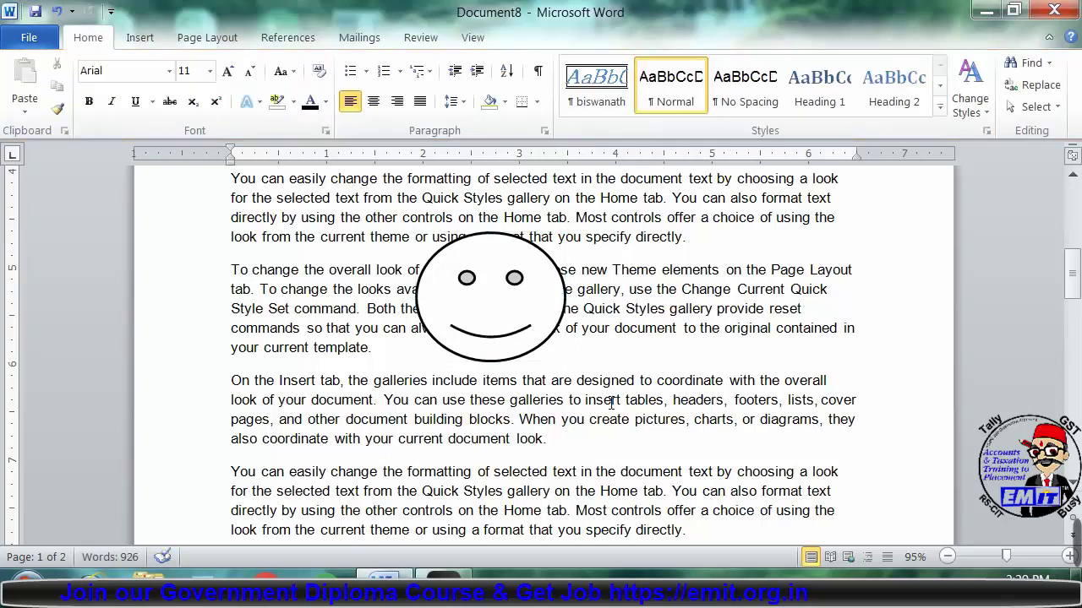
left_click(465, 298)
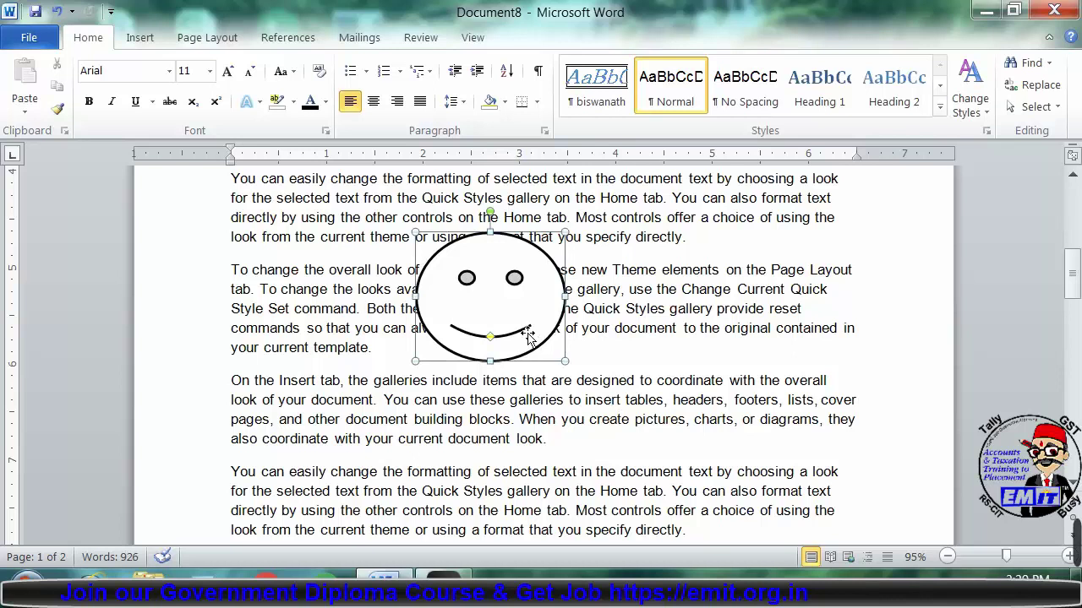
Draw a right block arrow about 2.61" wide and 1.2" high below the smiley face.
left_click(156, 29)
left_click(256, 94)
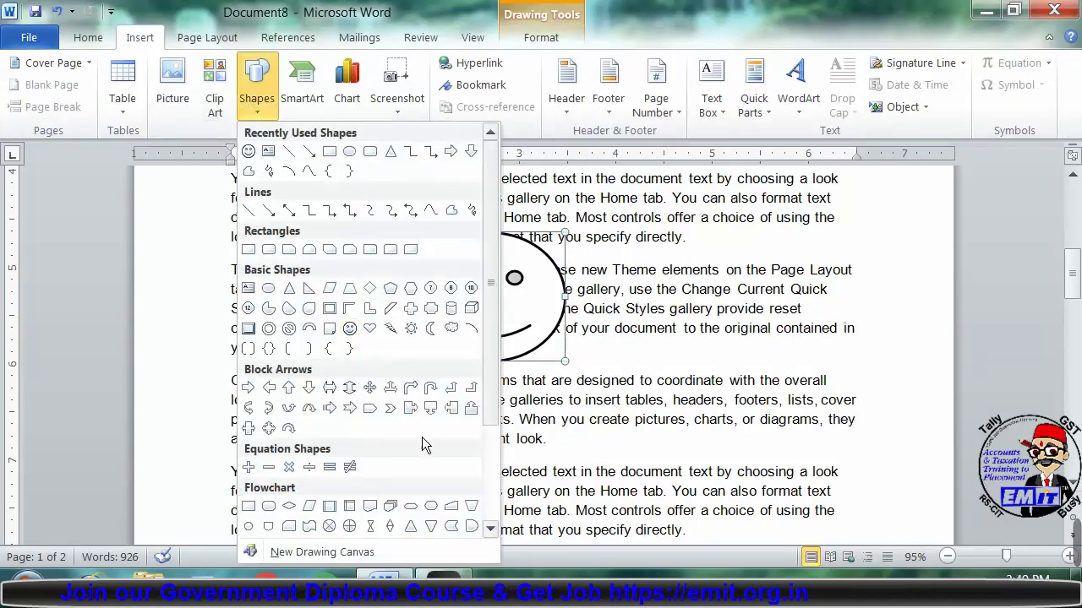
left_click(248, 387)
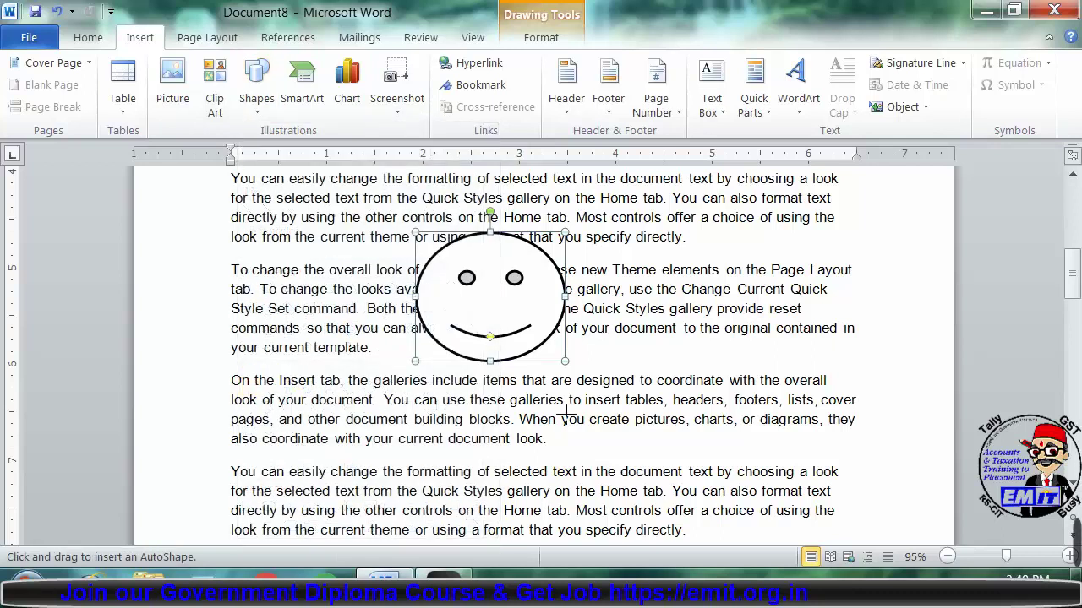
left_click_drag(460, 405, 712, 518)
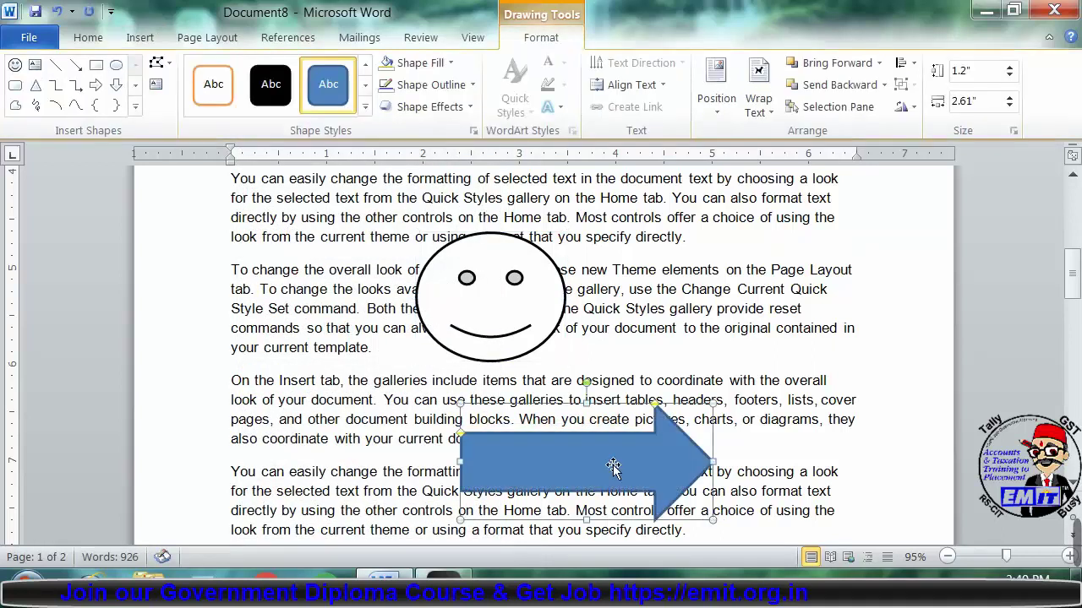
Add the text RAM inside the right block arrow.
right_click(552, 468)
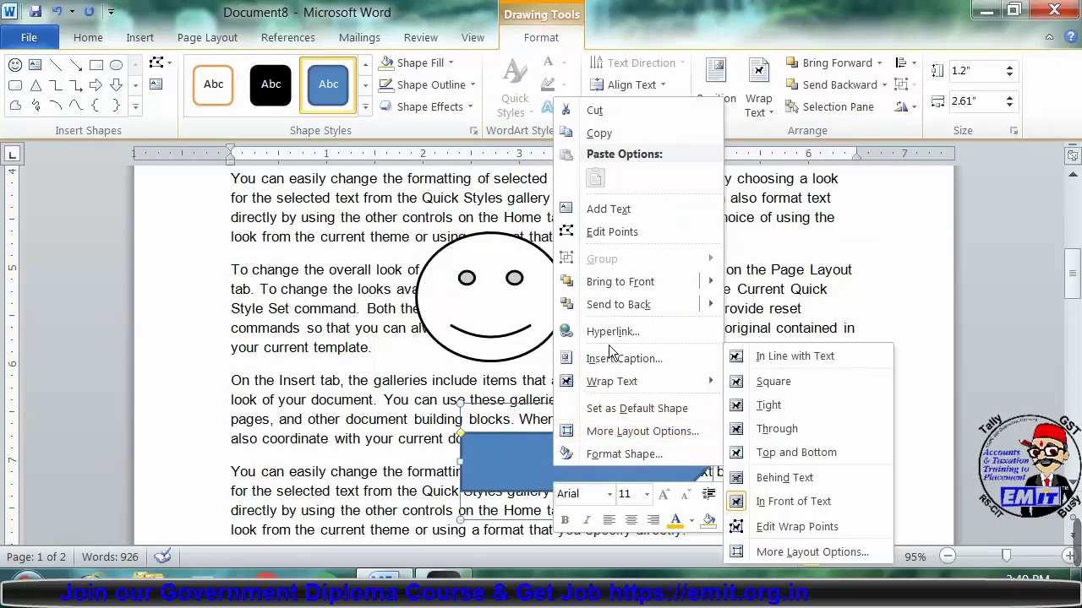
left_click(596, 210)
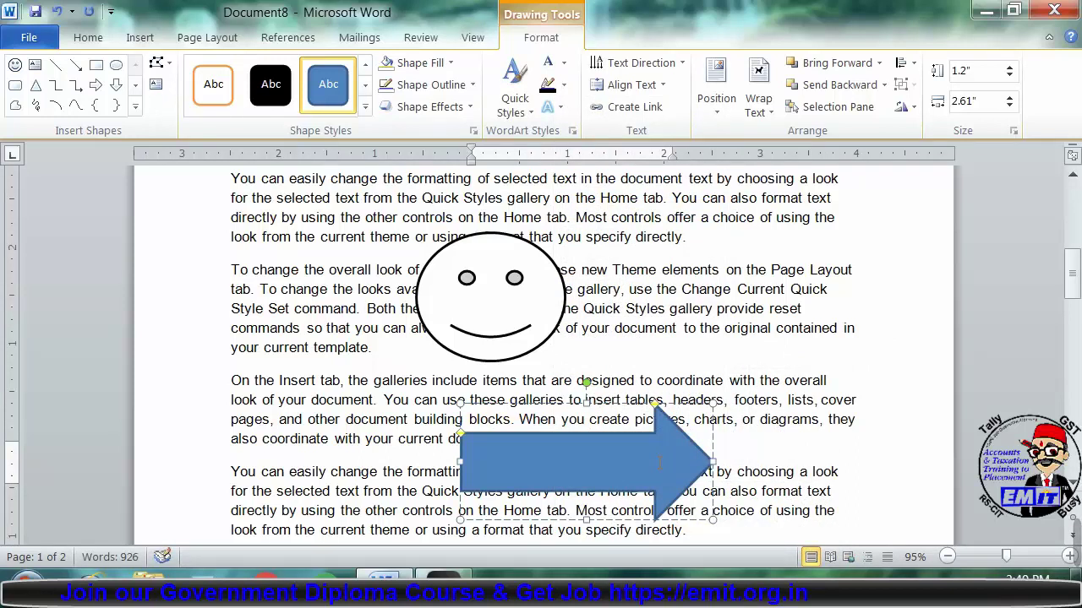
type("RAM")
left_click(742, 479)
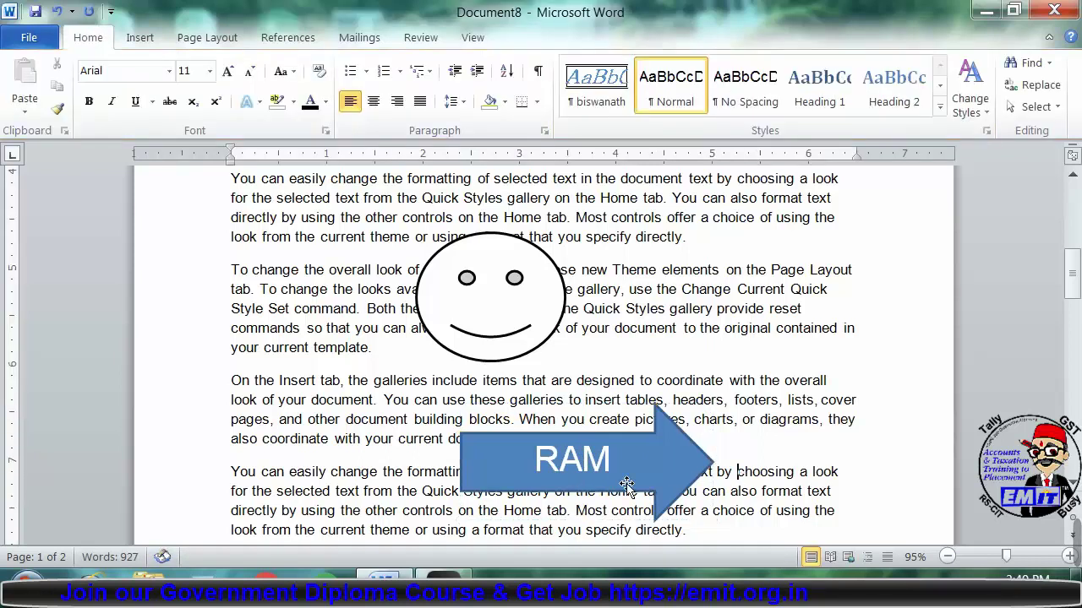
double_click(570, 458)
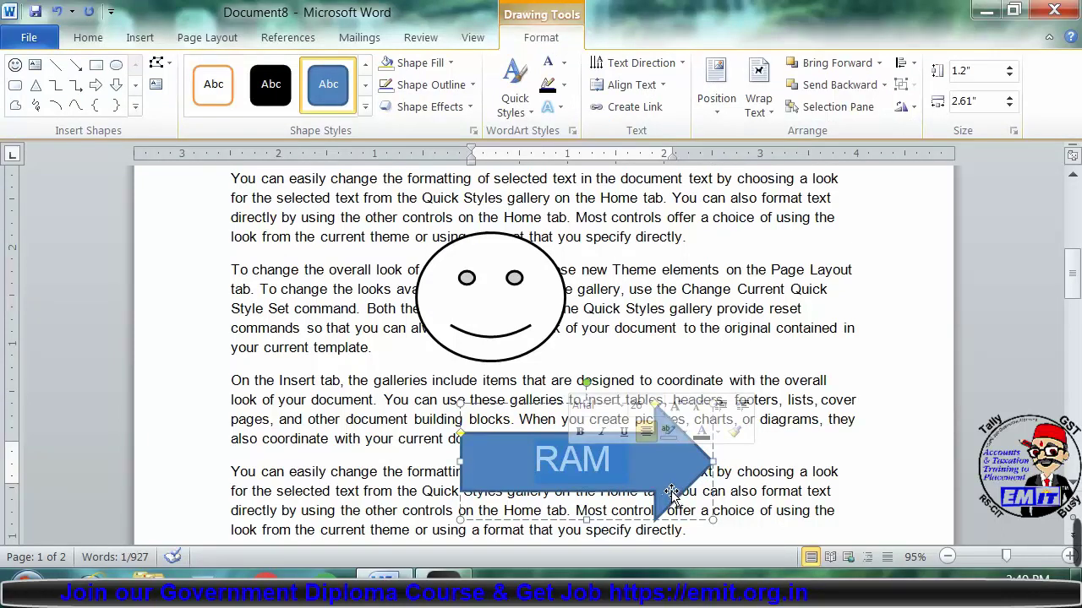
left_click(681, 320)
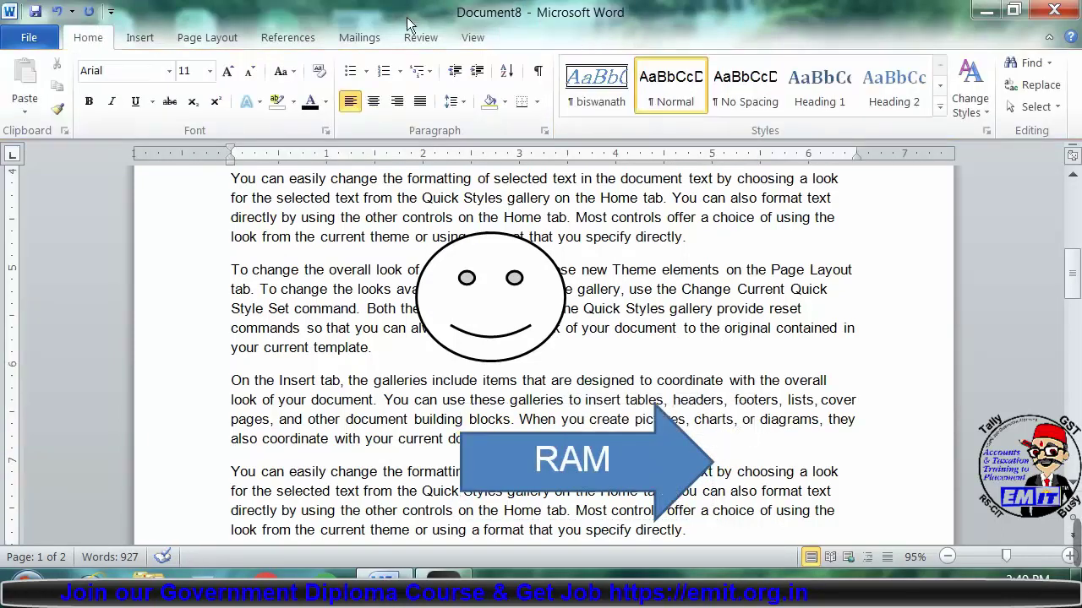
Delete the smiley face and the right block arrow together.
left_click(151, 37)
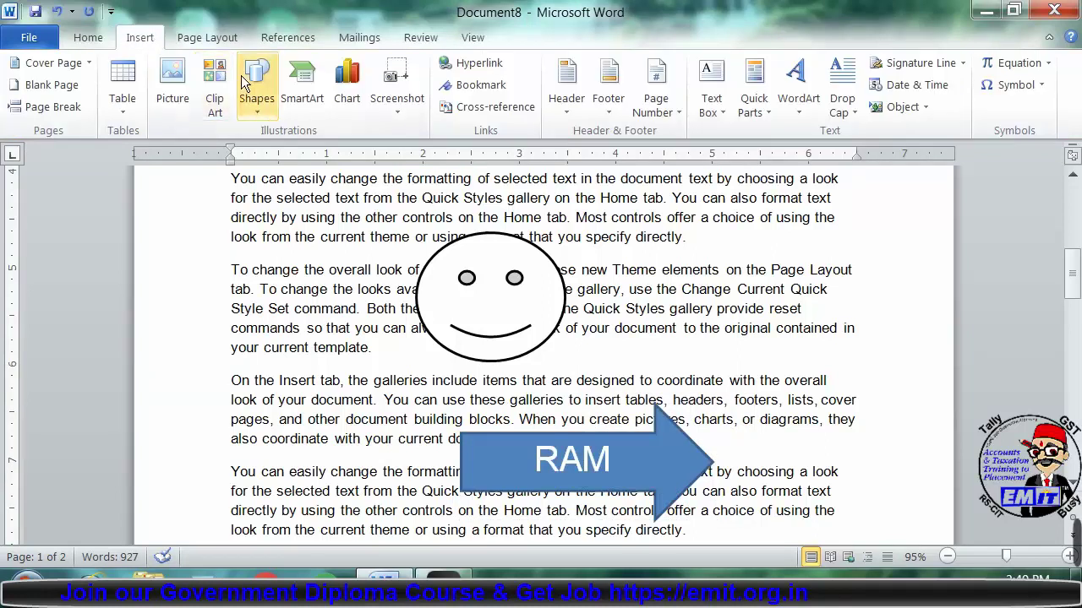
left_click(483, 290)
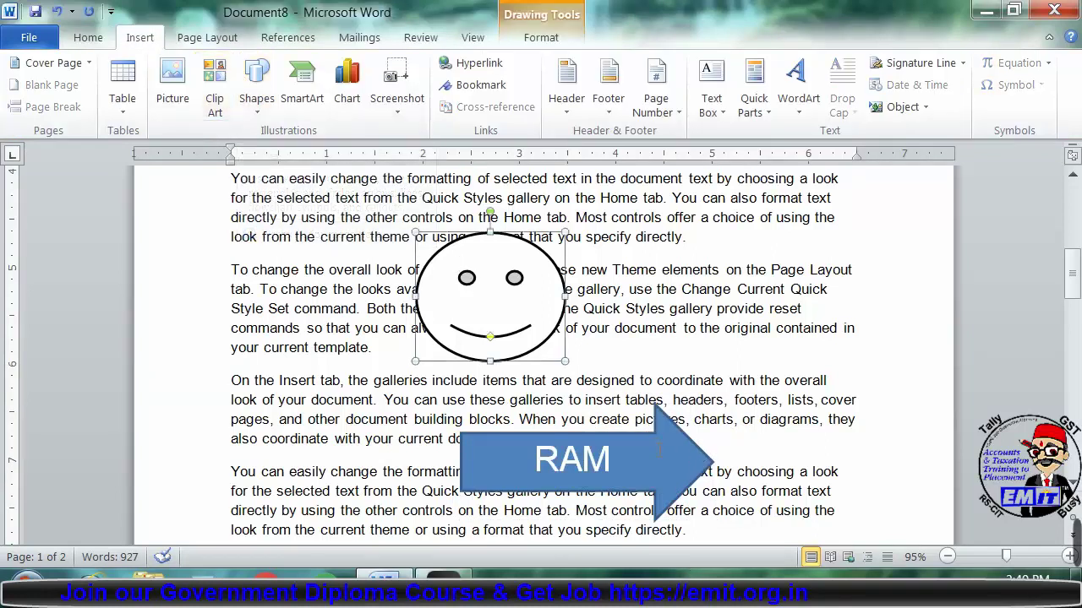
left_click(664, 436, "shift")
key("Delete")
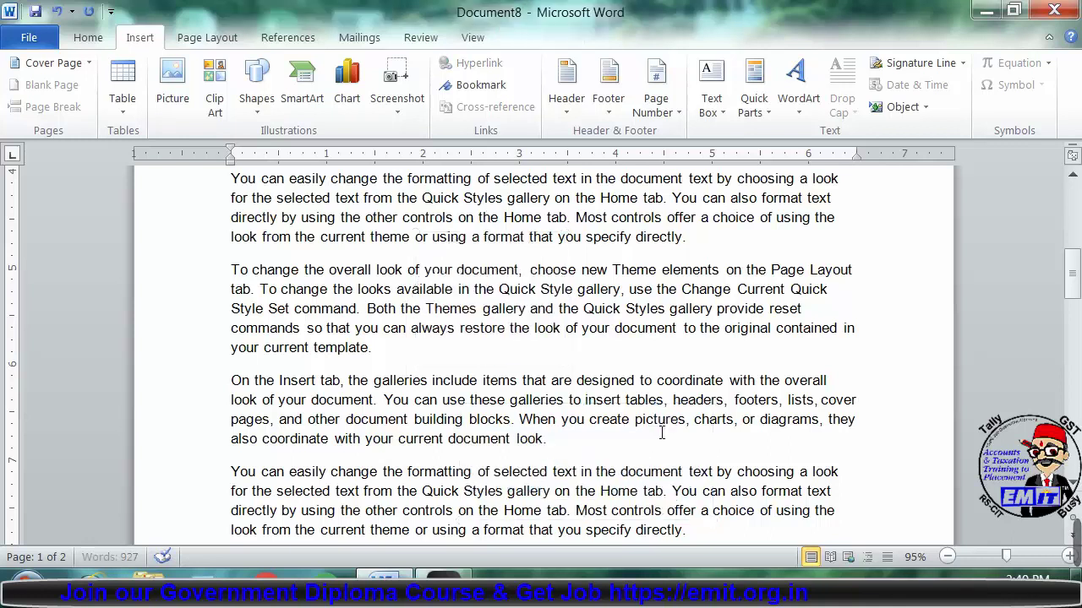
Insert a Block Cycle SmartArt graphic from the Cycle category.
left_click(306, 106)
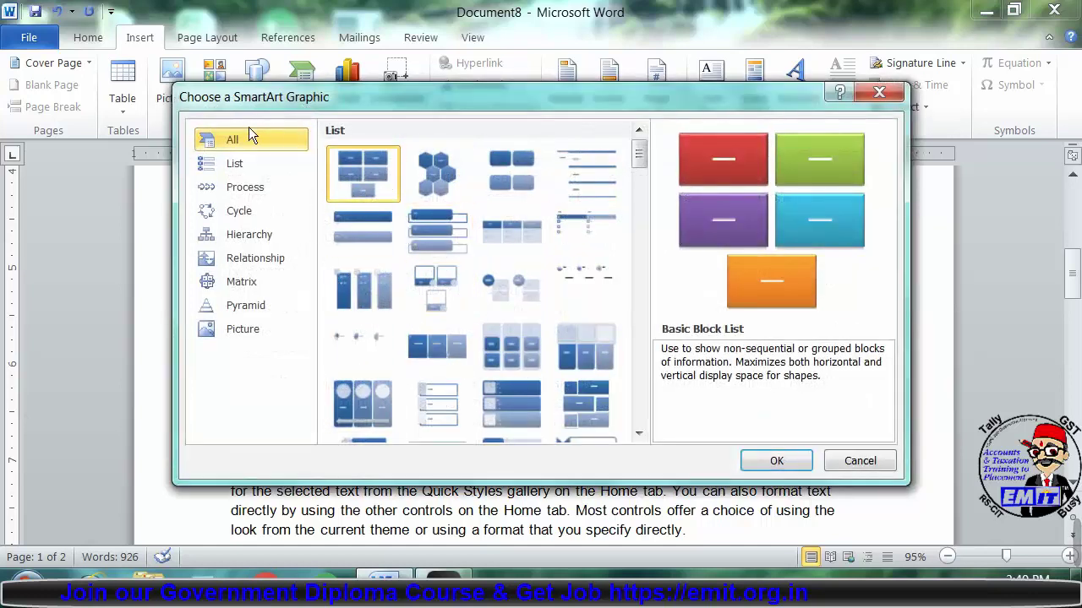
left_click(241, 161)
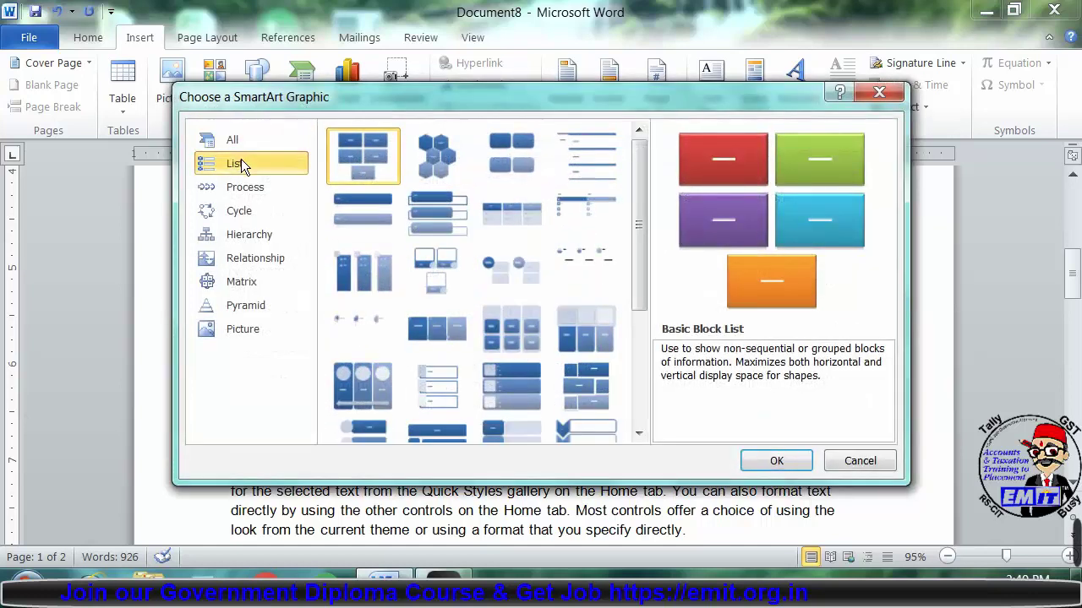
left_click(241, 181)
left_click(242, 210)
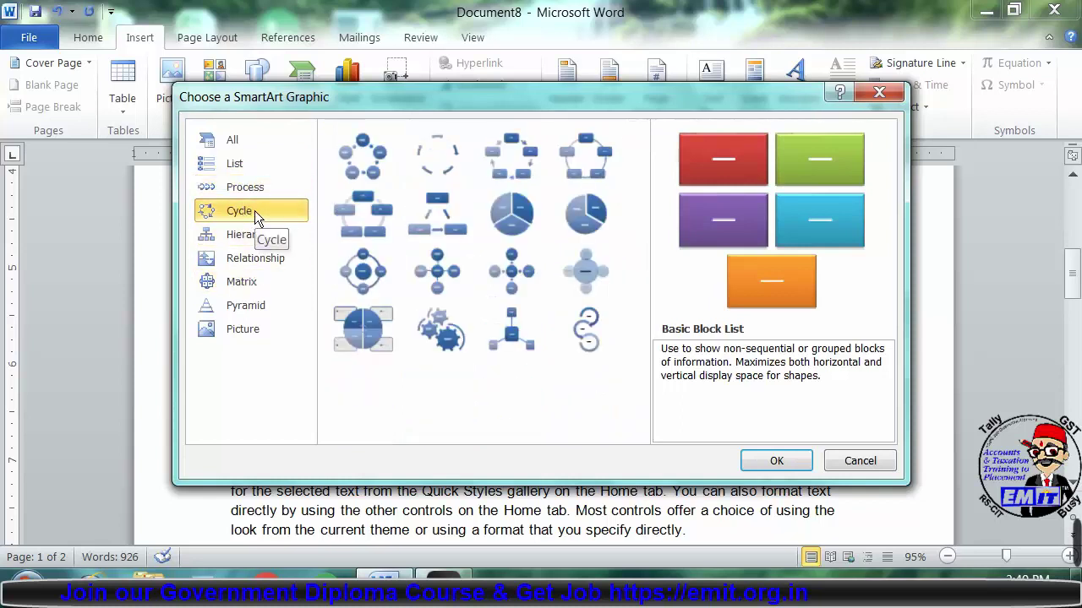
left_click(498, 160)
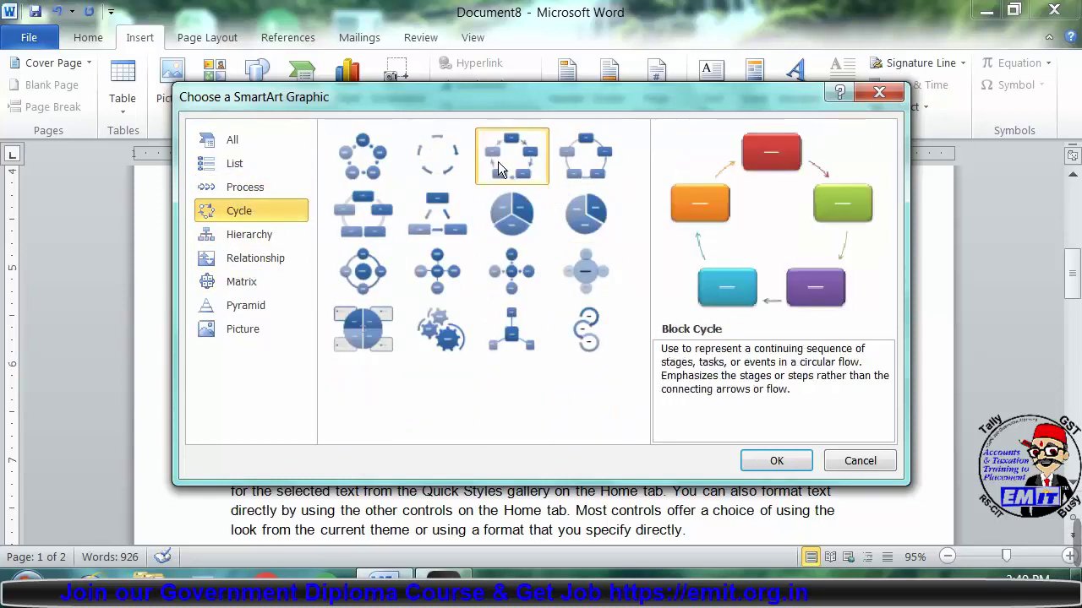
left_click(776, 461)
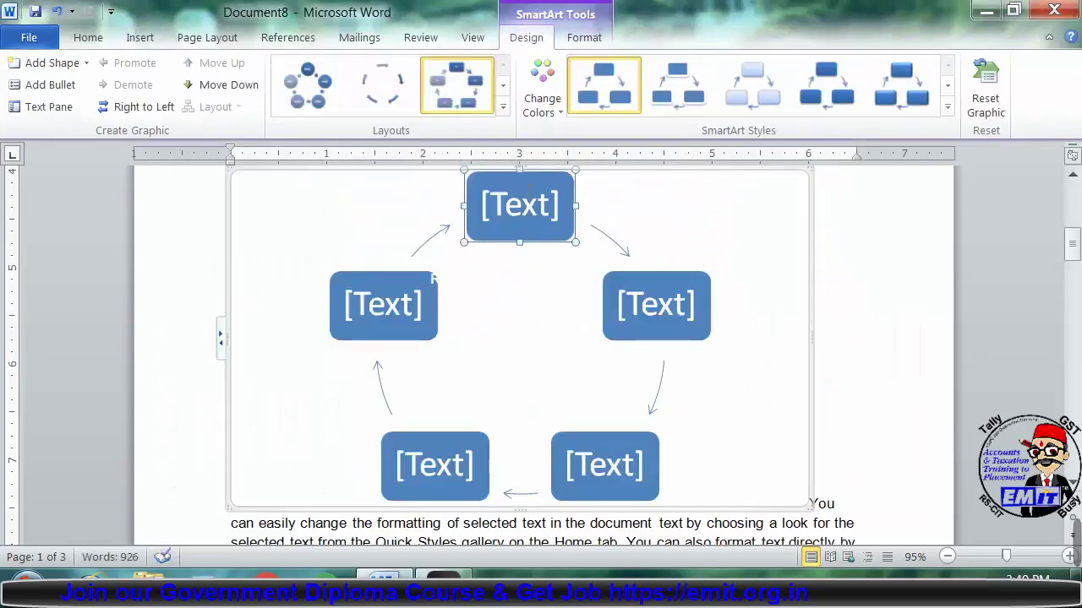
Label the cycle's uppermost box CLOUD and the following box clockwise RAIN.
left_click(1074, 206)
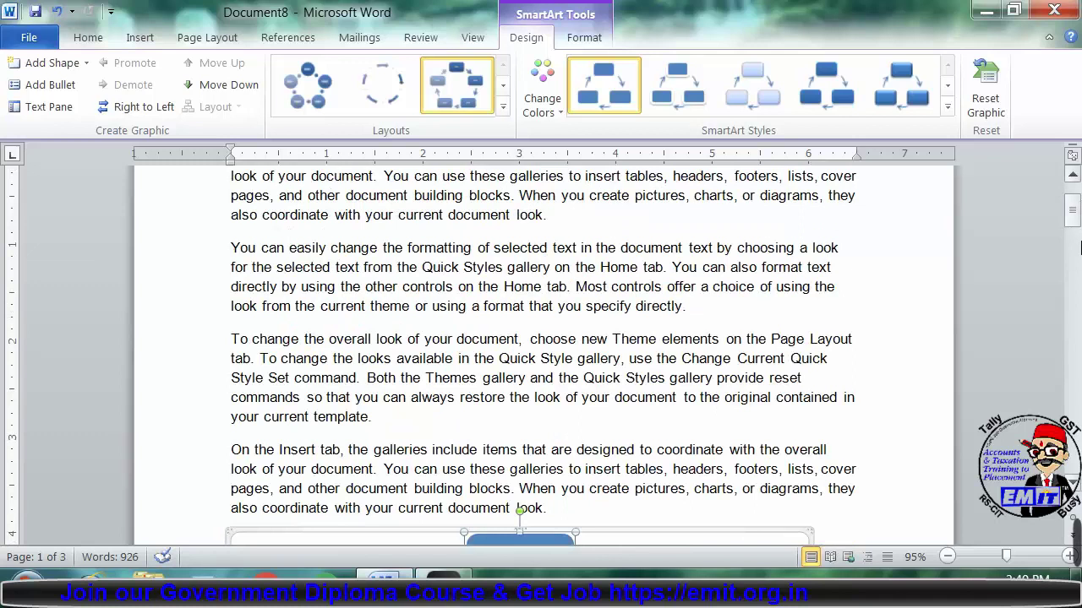
scroll(1070, 481, "down", 6)
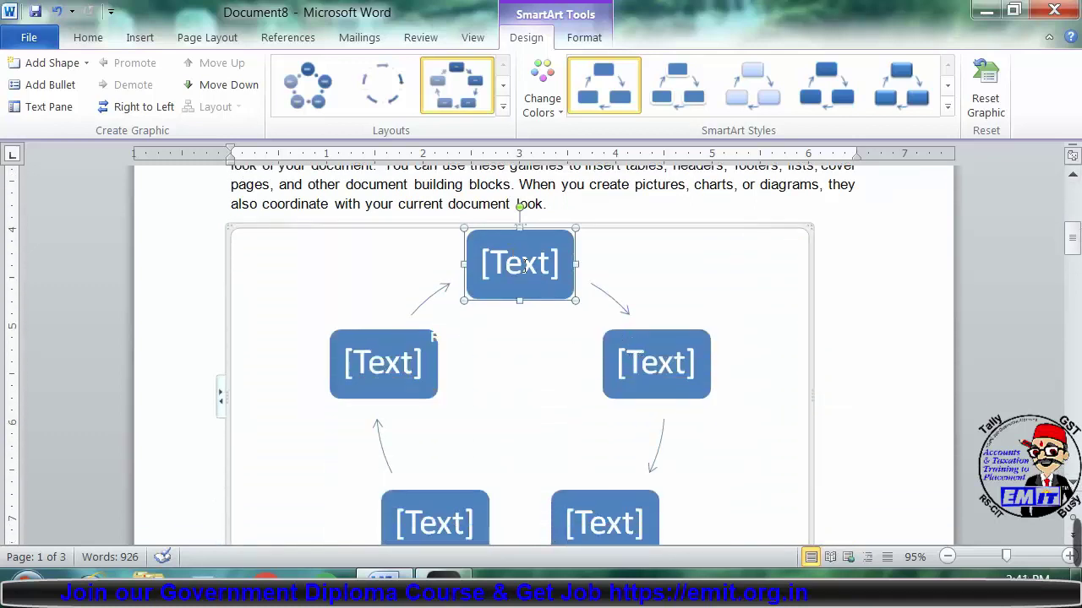
left_click(523, 266)
type("CLOUD")
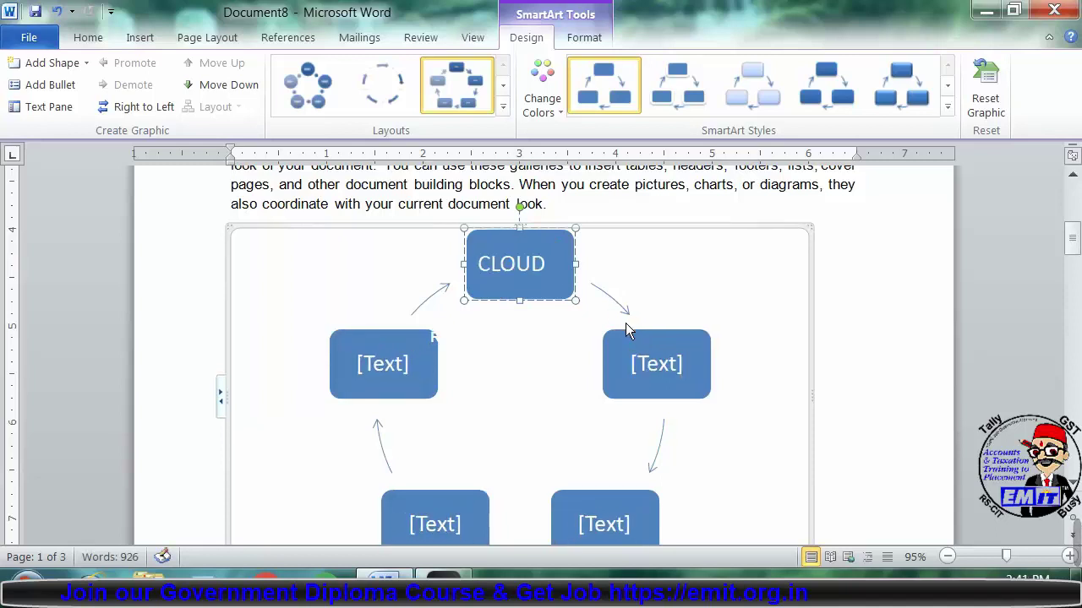
left_click(650, 363)
type("RAIN")
Label the three remaining cycle boxes clockwise after RAIN as WATER, RIVER and STEAM.
left_click(616, 526)
type("WATER")
left_click(462, 518)
type("RIVER")
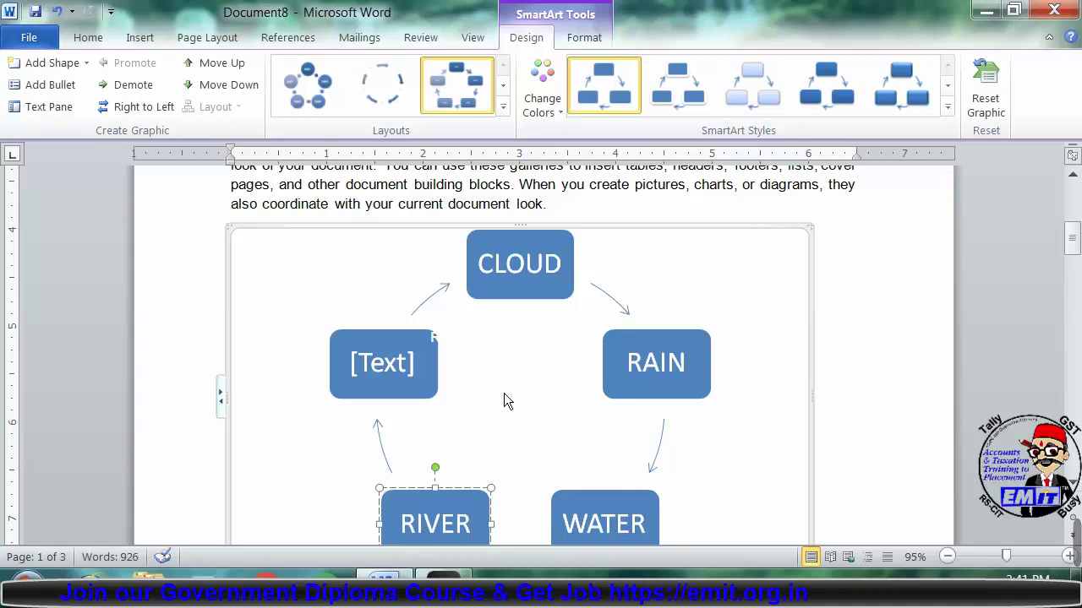
left_click(427, 368)
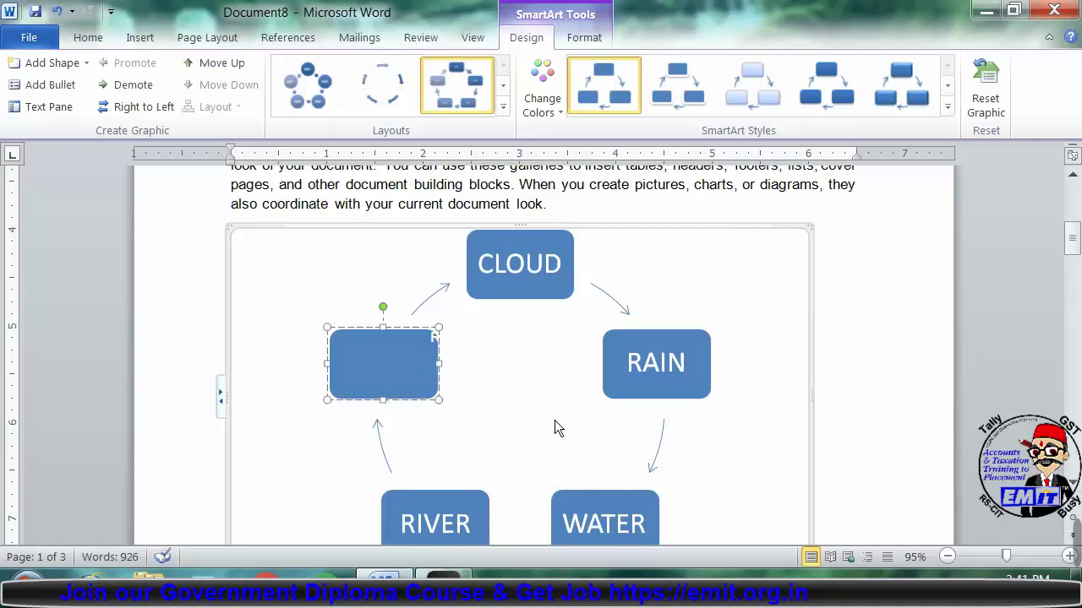
type("ST")
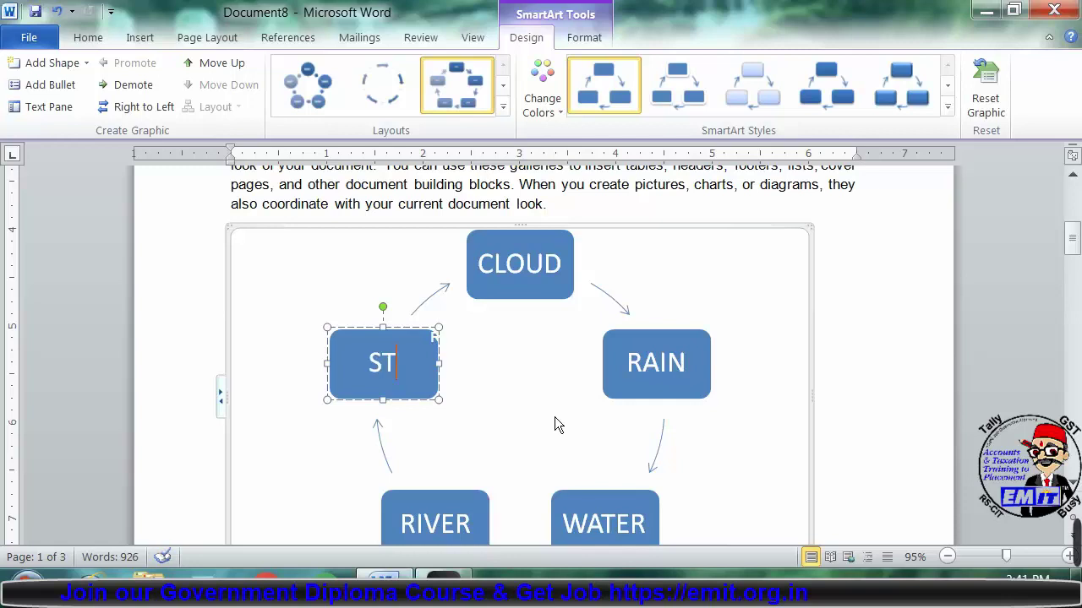
type("EAM")
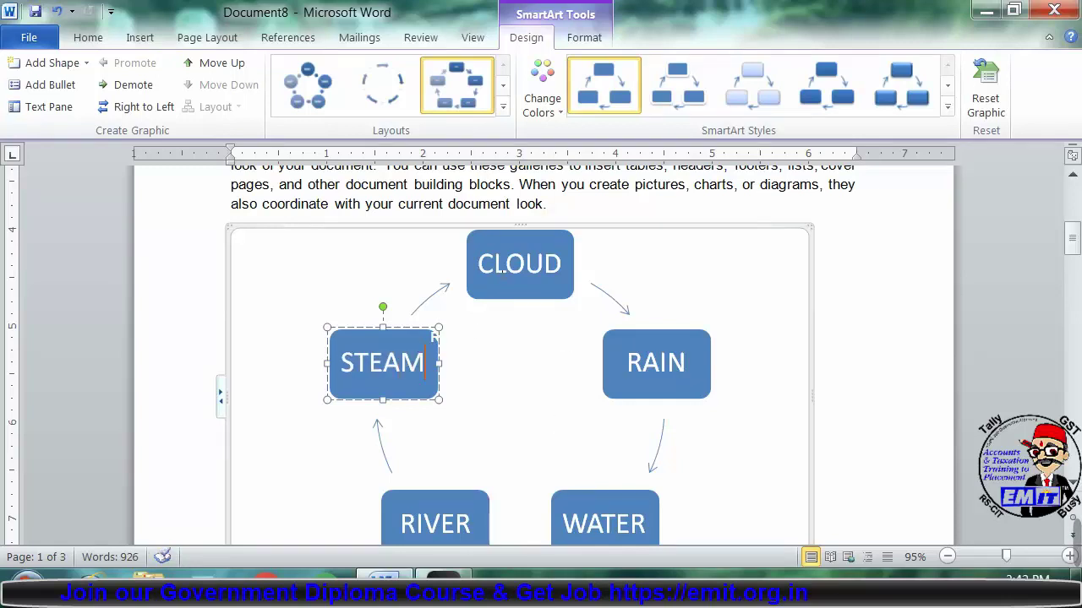
Delete the stray text box overlapping the STEAM box.
left_click(461, 336)
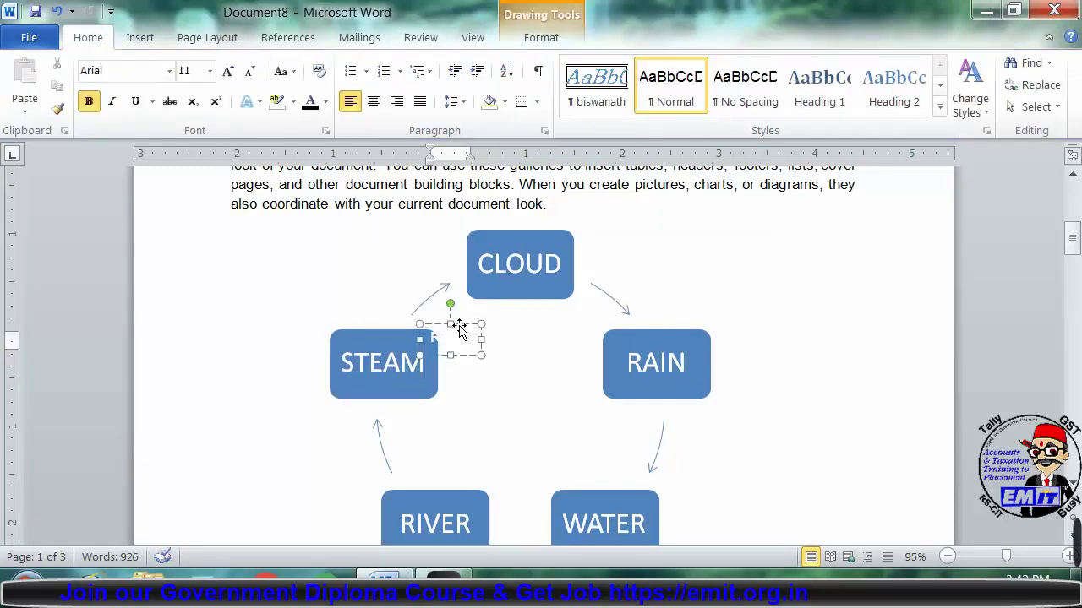
key("Delete")
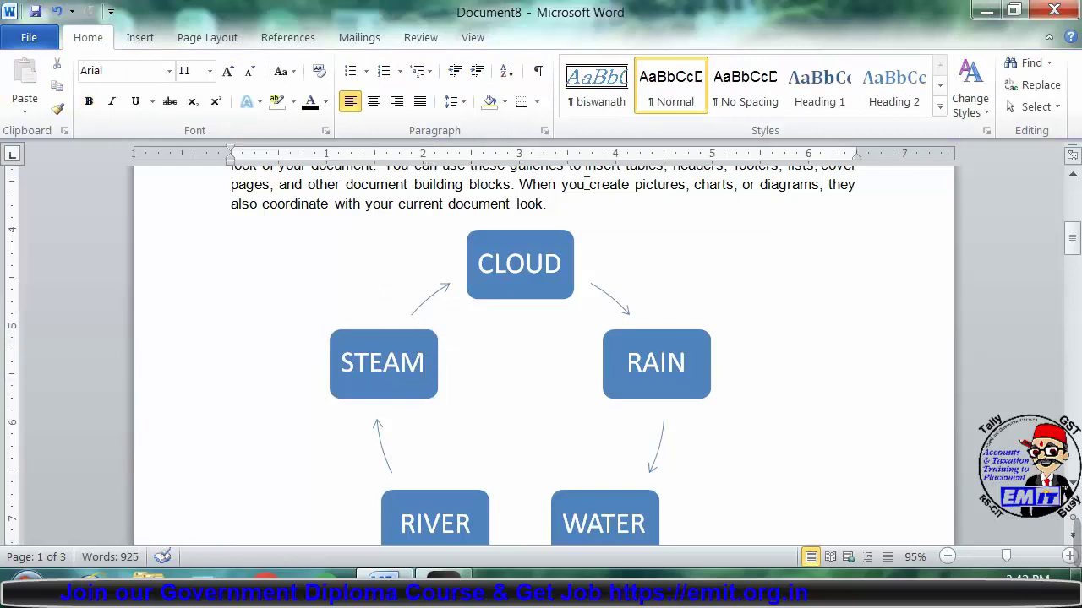
Recolor the whole cycle diagram with the first Colorful color set.
left_click(542, 265)
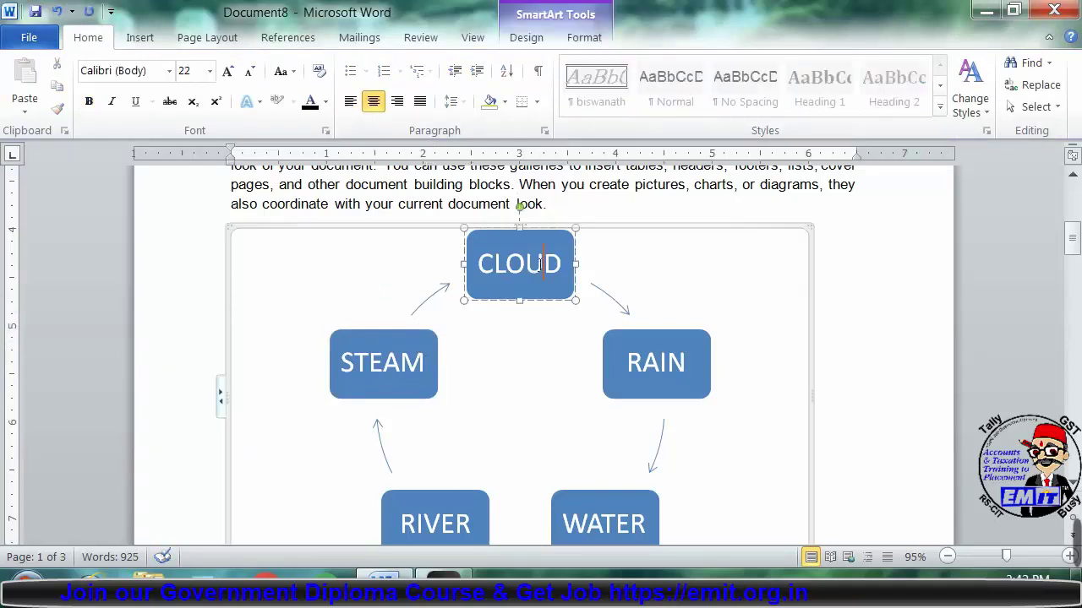
left_click(592, 231)
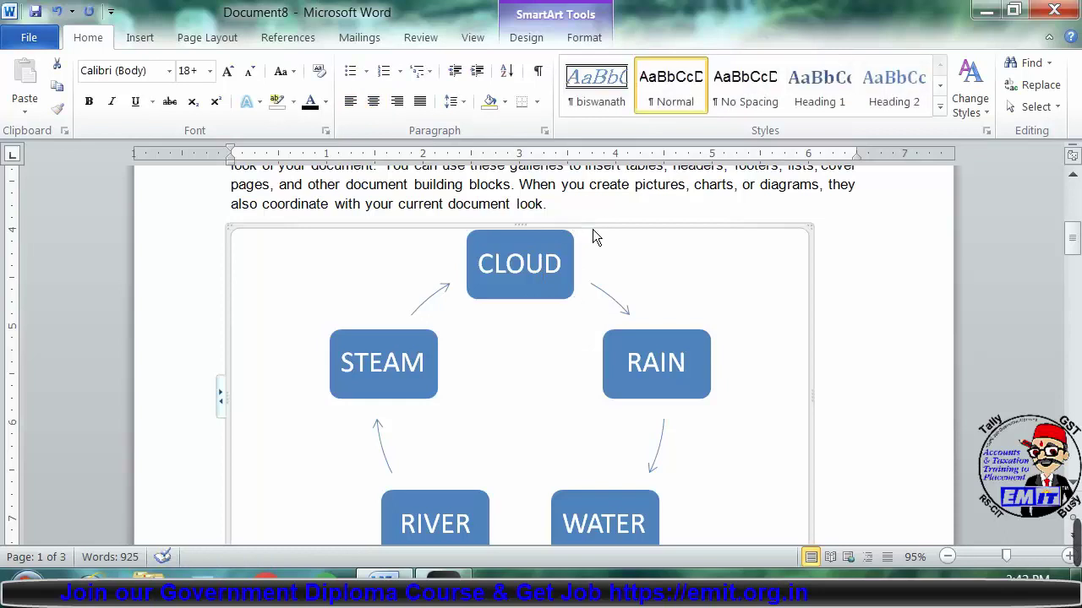
left_click(564, 39)
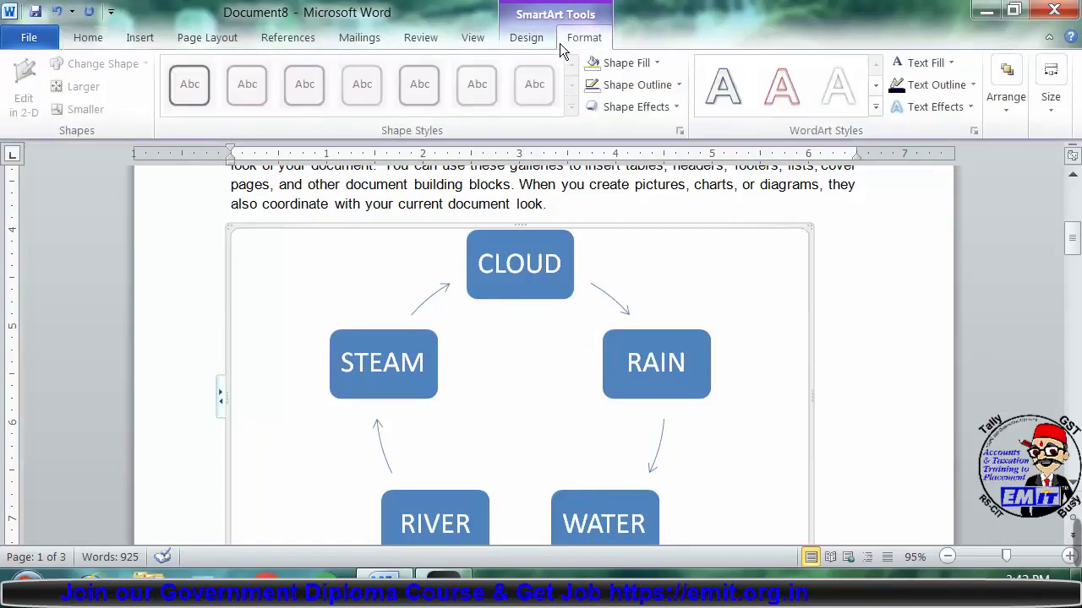
left_click(547, 39)
left_click(545, 100)
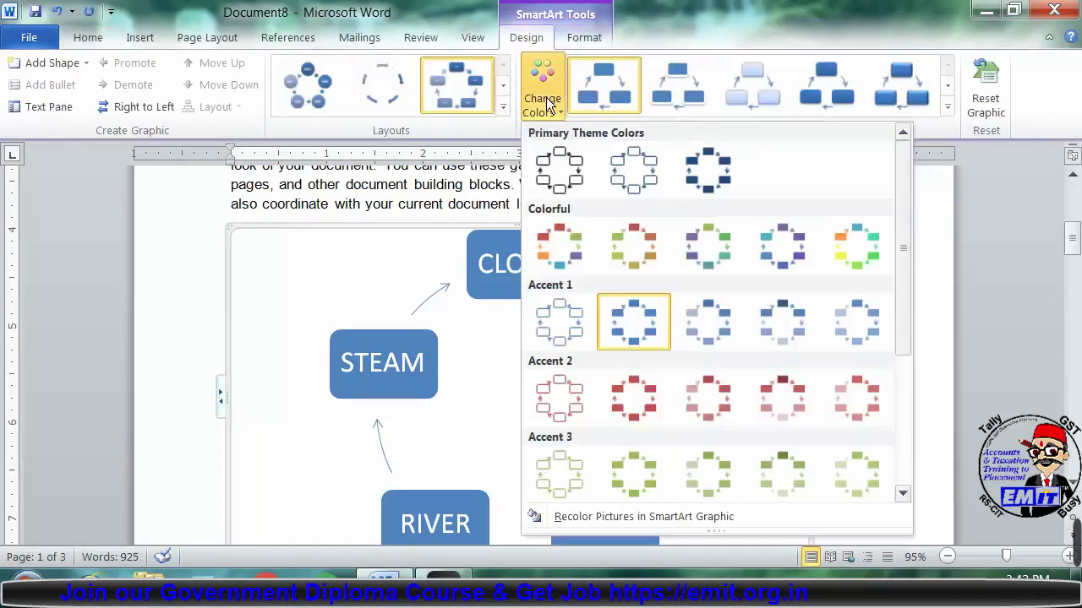
left_click(570, 263)
left_click(548, 100)
left_click(566, 94)
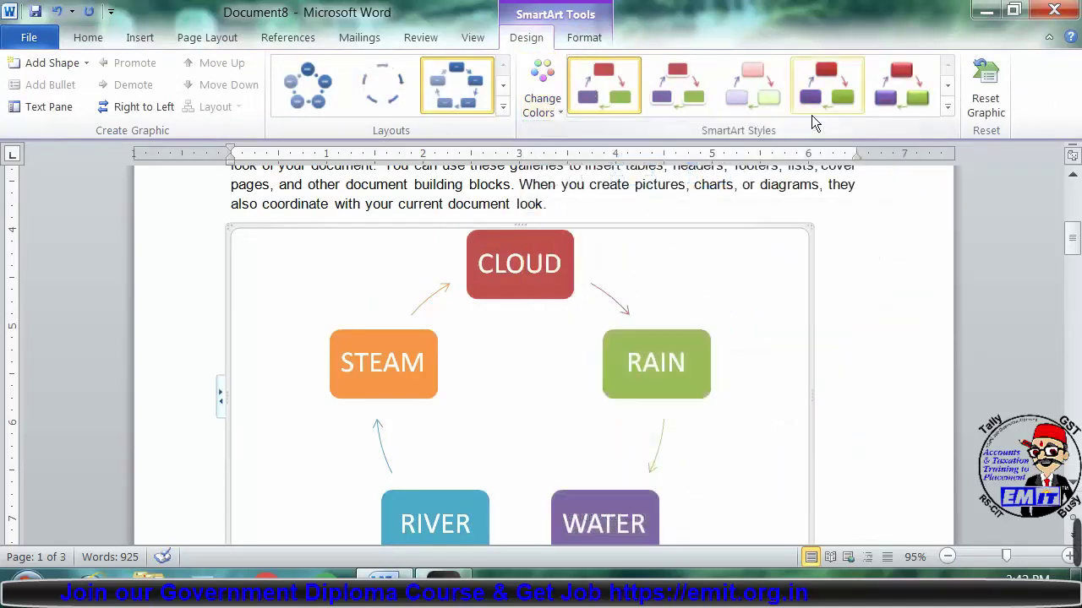
Apply the pale gradient SmartArt style, third under Best Match for Document, to the cycle diagram.
left_click(946, 109)
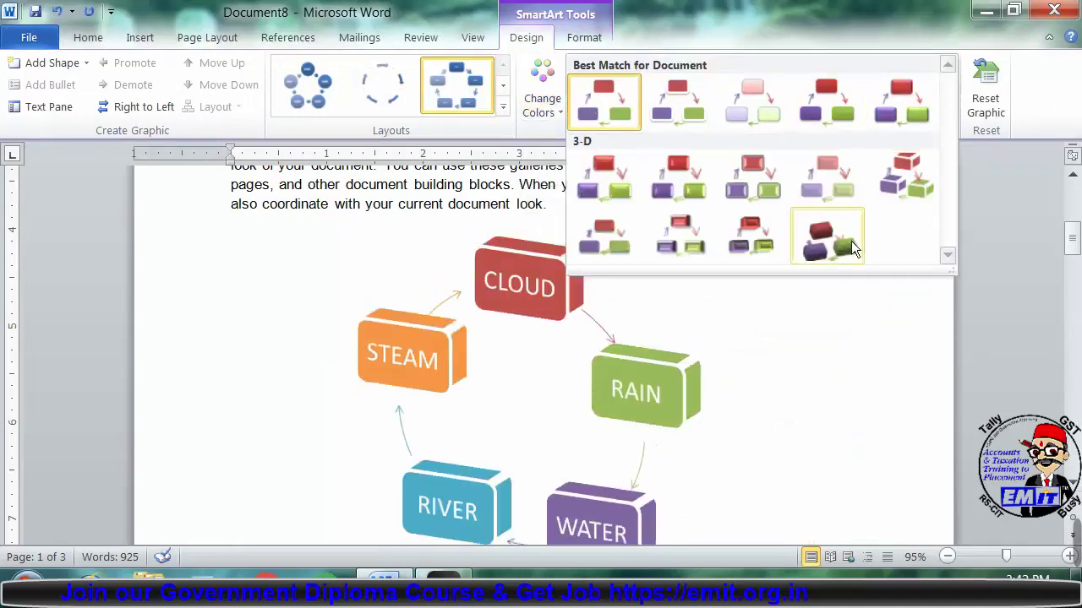
left_click(752, 97)
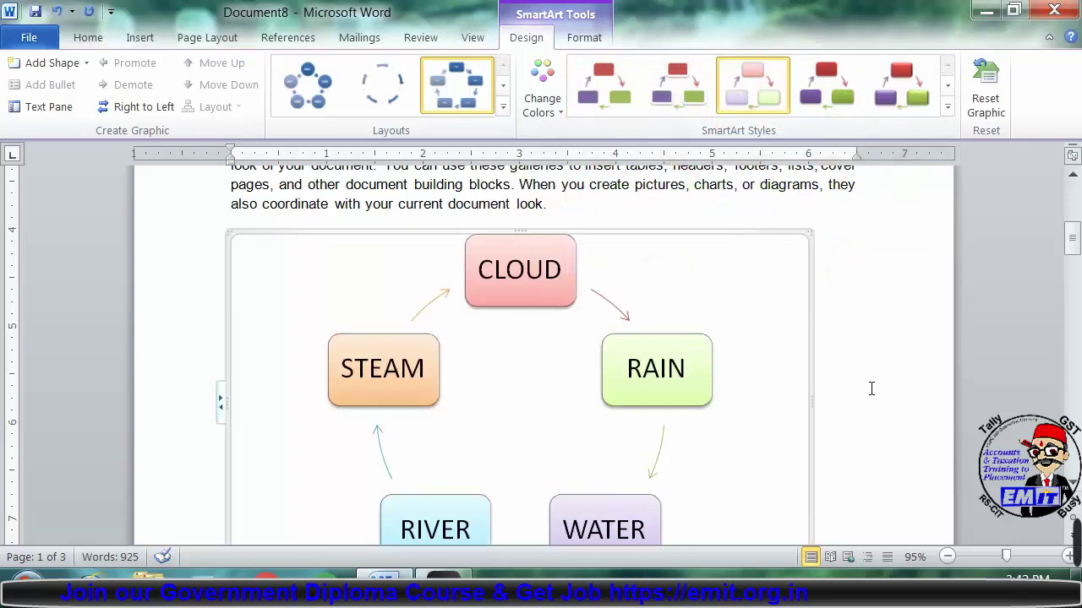
left_click(873, 387)
Delete the STEAM box from the cycle diagram.
left_click(677, 280)
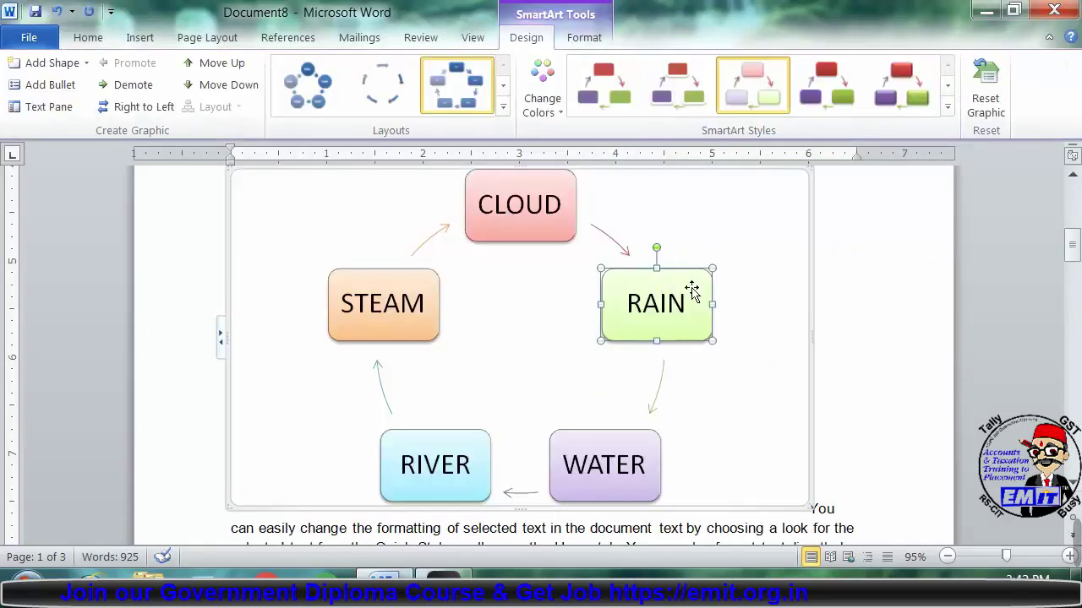
left_click(408, 281)
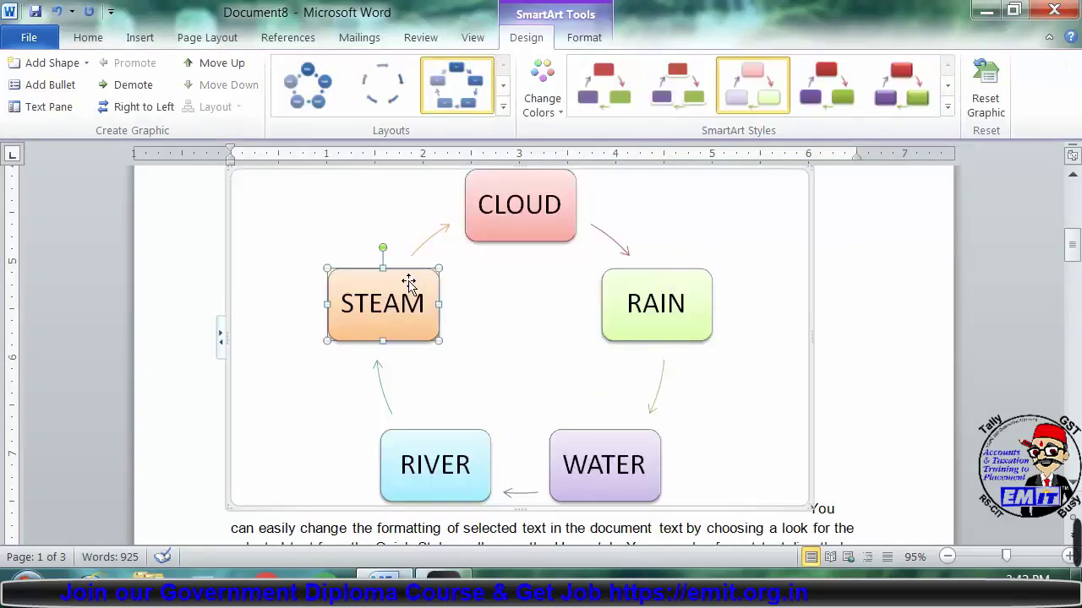
key("Delete")
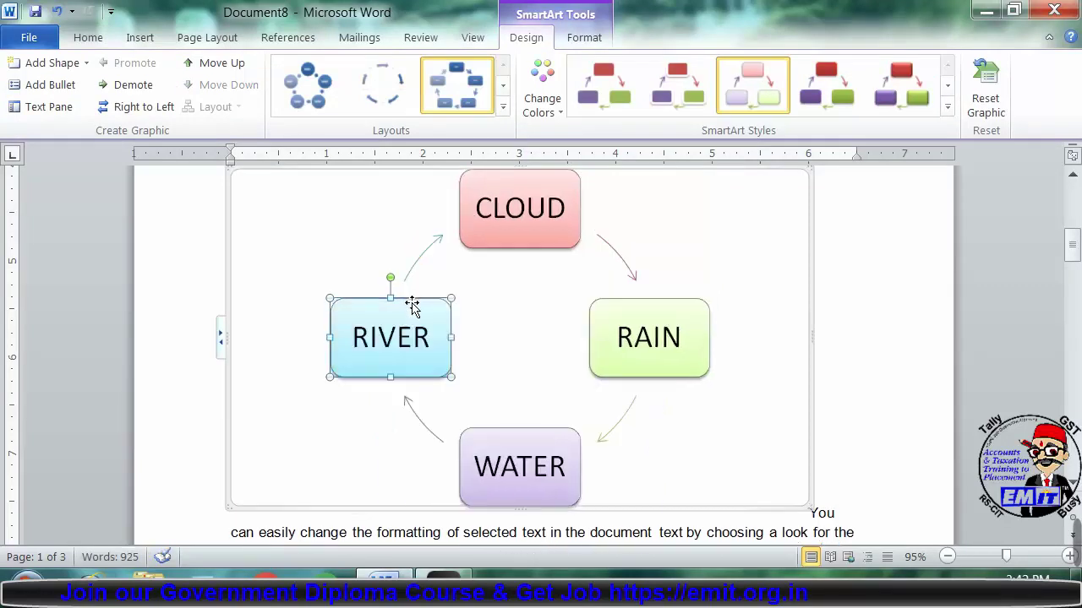
Add a new empty shape after the RIVER box in the cycle diagram.
right_click(413, 309)
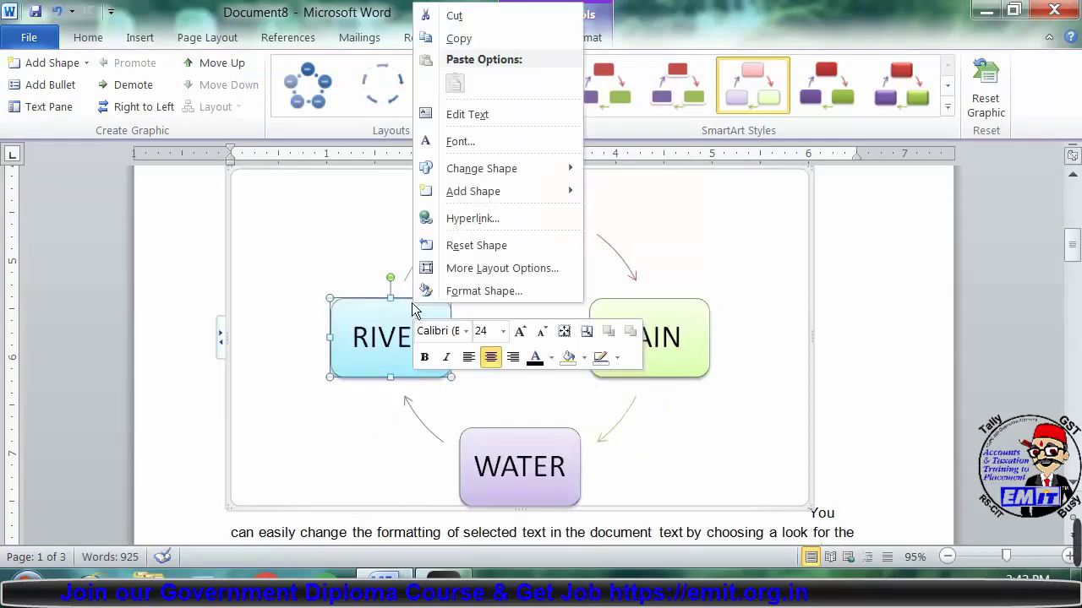
mouse_move(466, 196)
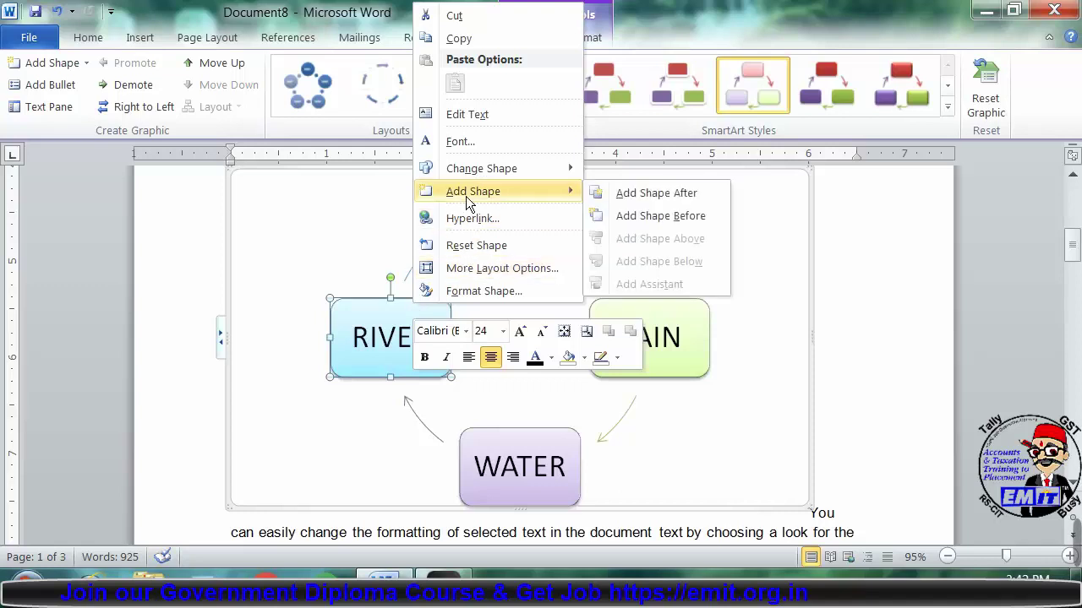
left_click(622, 195)
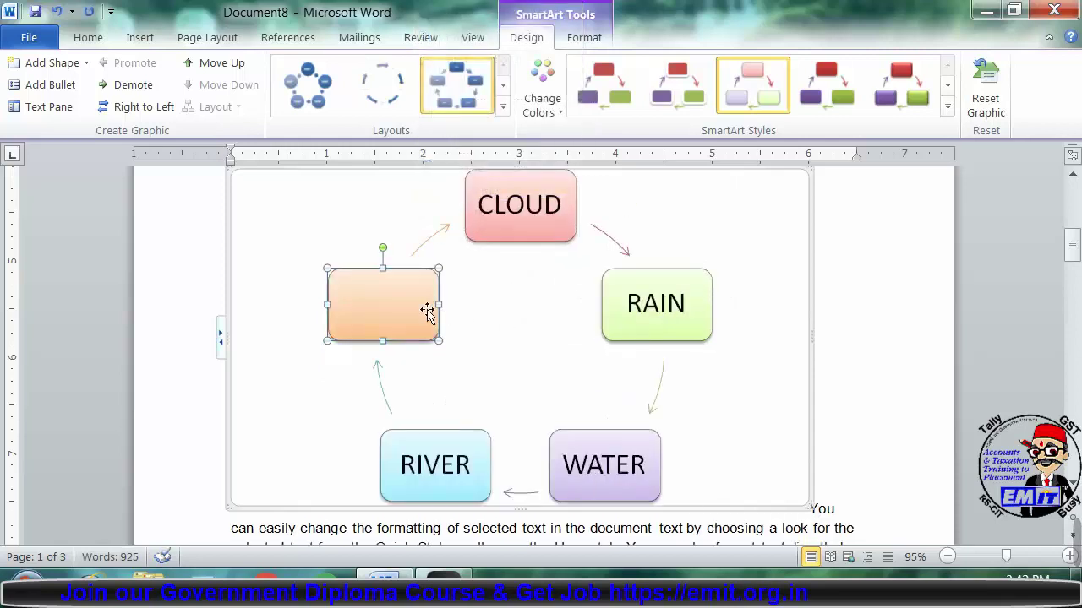
Add a second empty shape after the blank box in the cycle diagram, and delete it again.
right_click(427, 309)
mouse_move(515, 178)
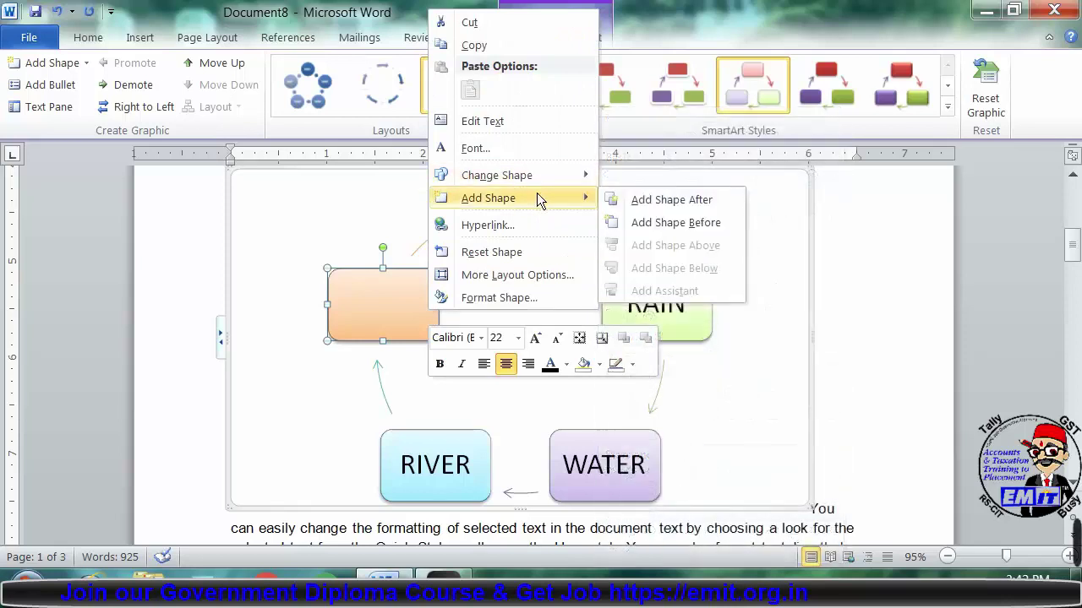
left_click(674, 204)
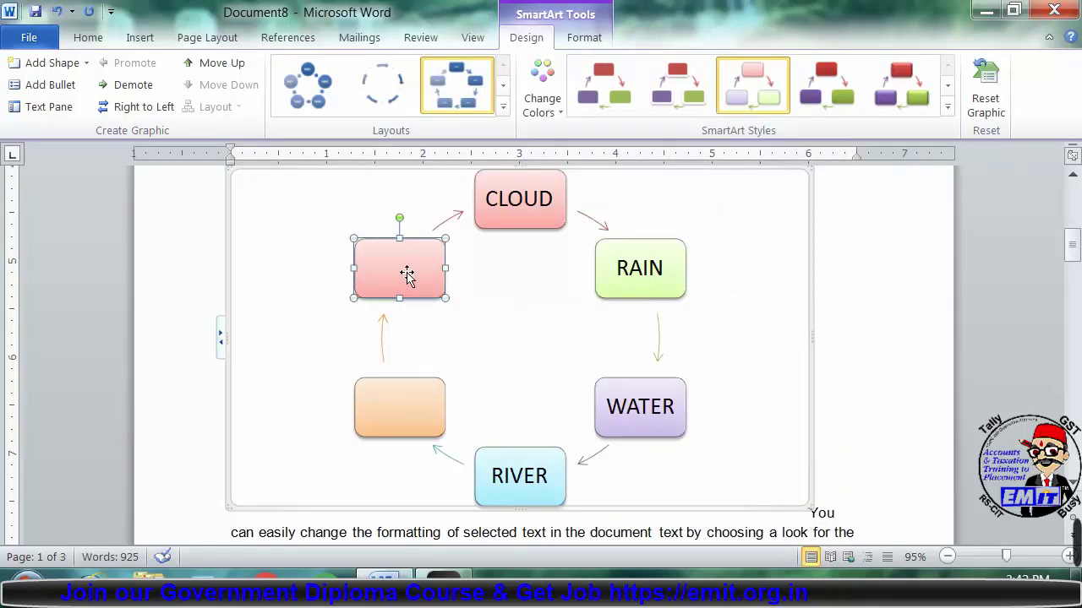
key("Delete")
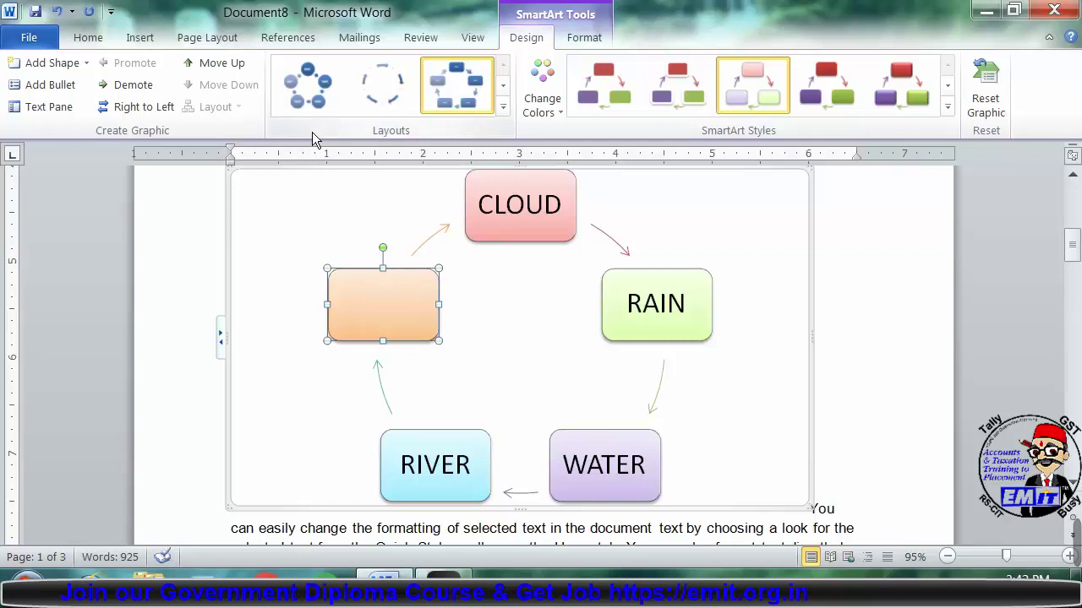
left_click(807, 333)
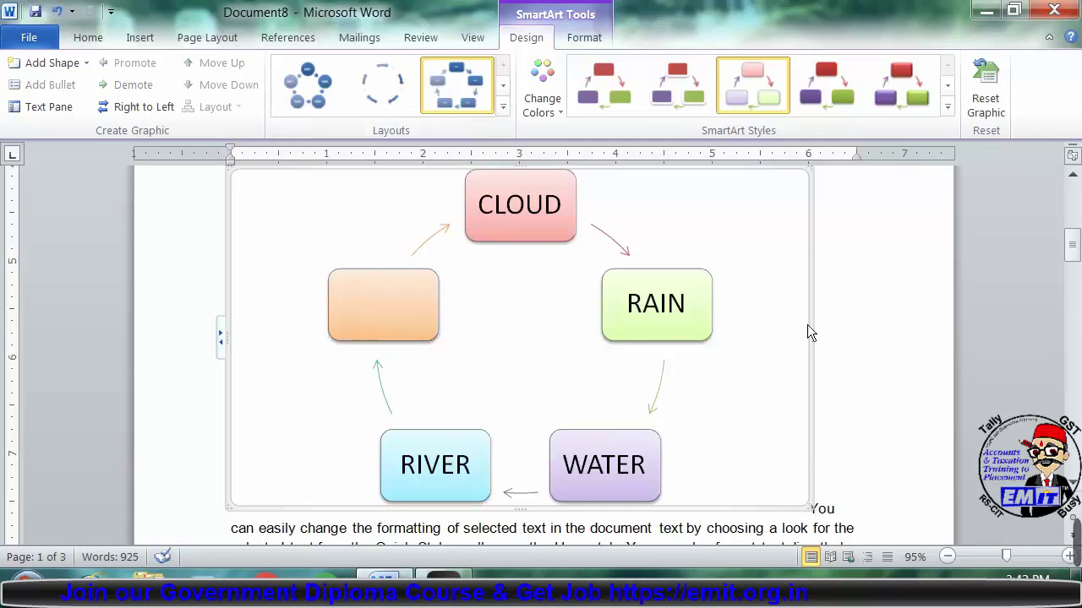
Close the current document without saving it and create a new blank document.
left_click(142, 38)
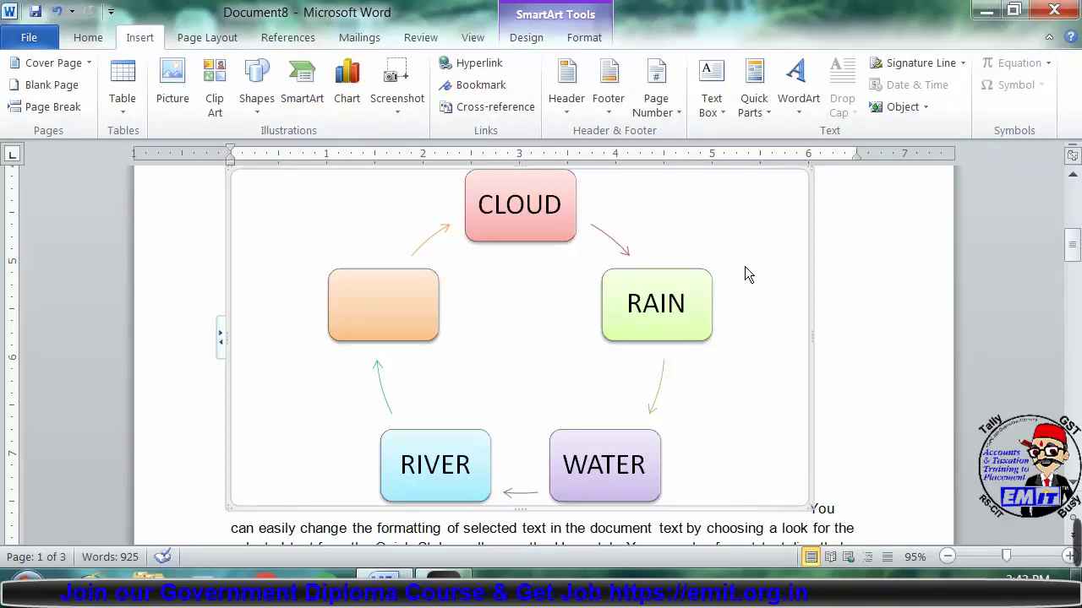
left_click(92, 39)
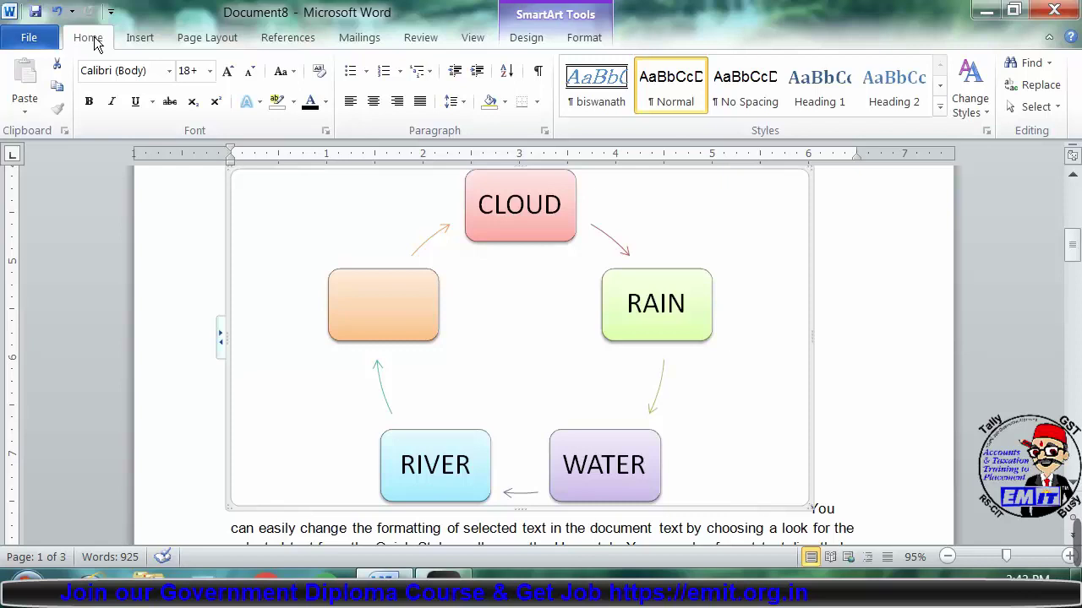
key("alt+F4")
key("Tab")
key("Return")
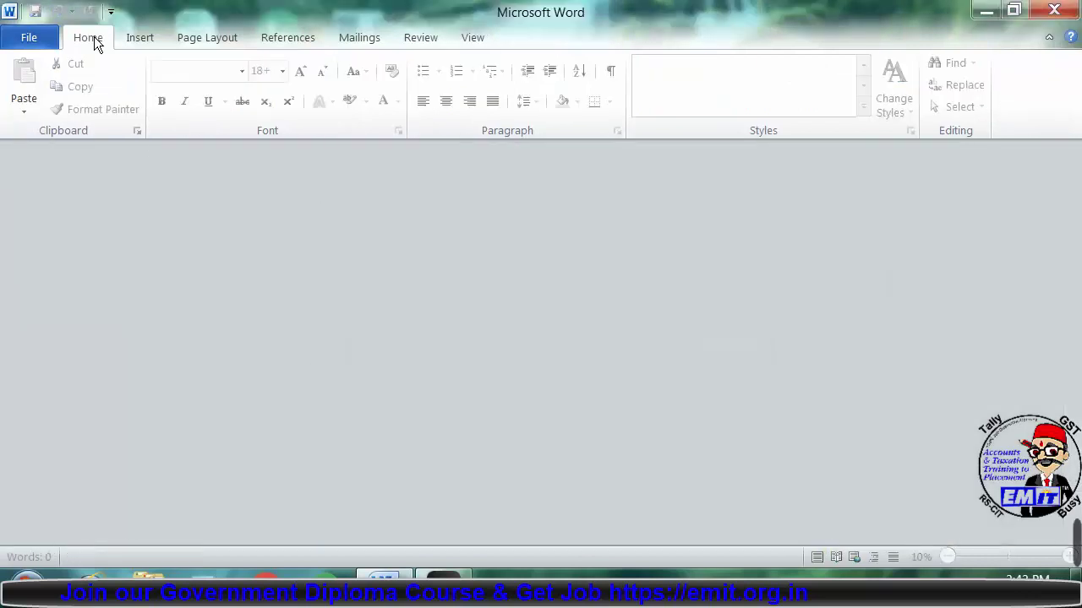
key("ctrl+n")
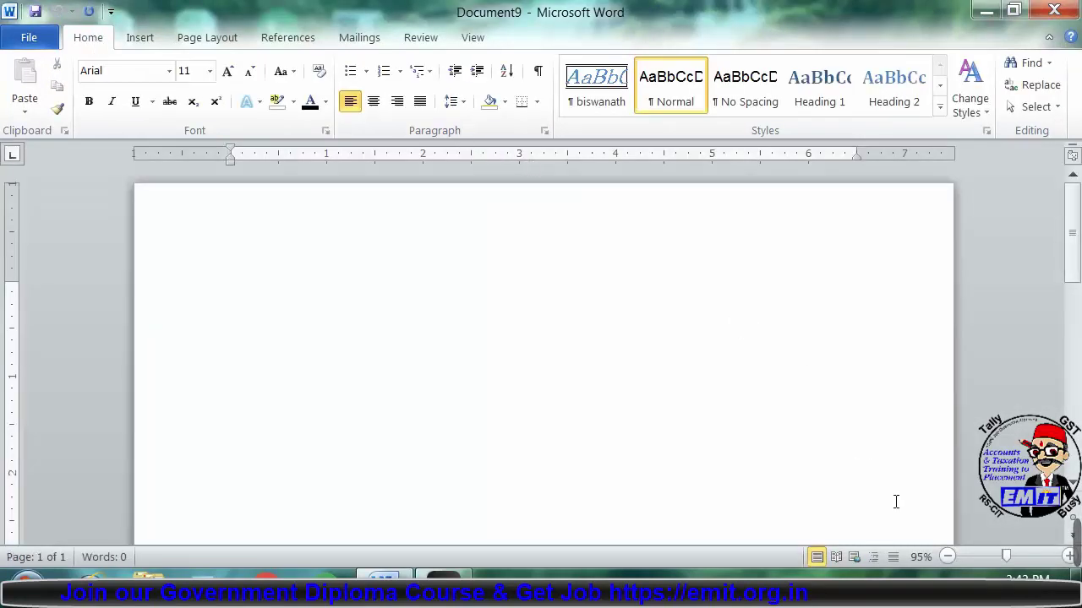
Insert a blank page and a page break into the new document, viewed at 30% zoom.
left_click(948, 557)
left_click(948, 556)
left_click(948, 556)
left_click(948, 557)
left_click(948, 557)
left_click(949, 557)
left_click(948, 557)
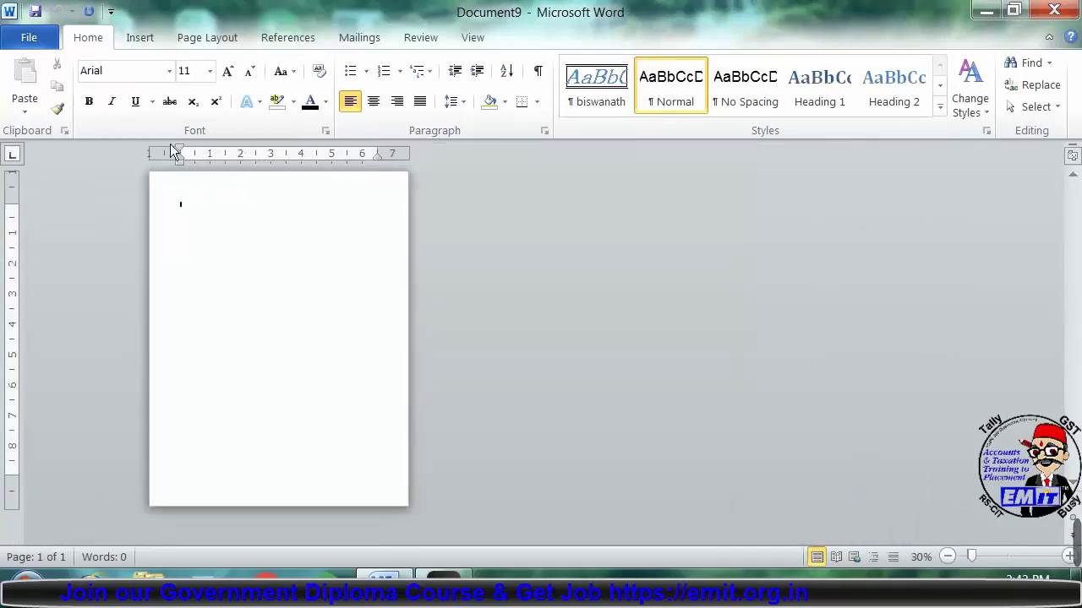
left_click(140, 40)
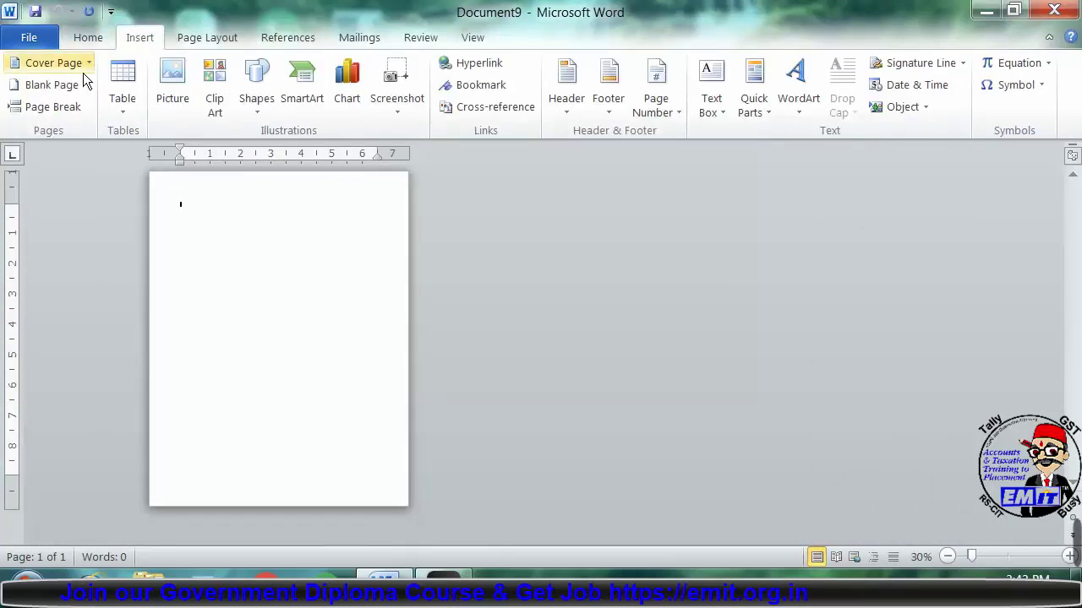
left_click(53, 85)
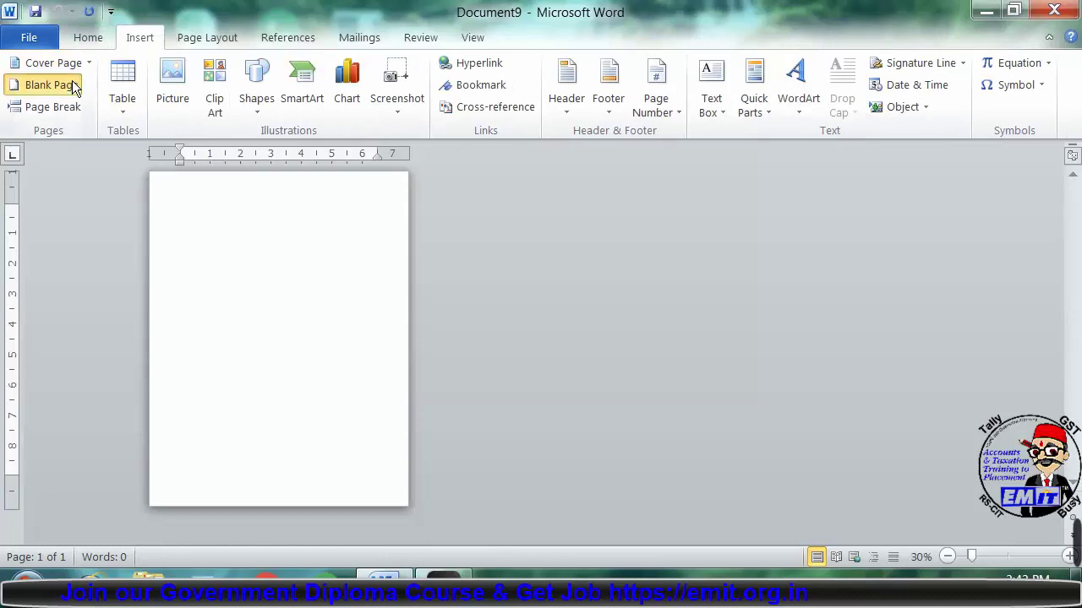
left_click(73, 105)
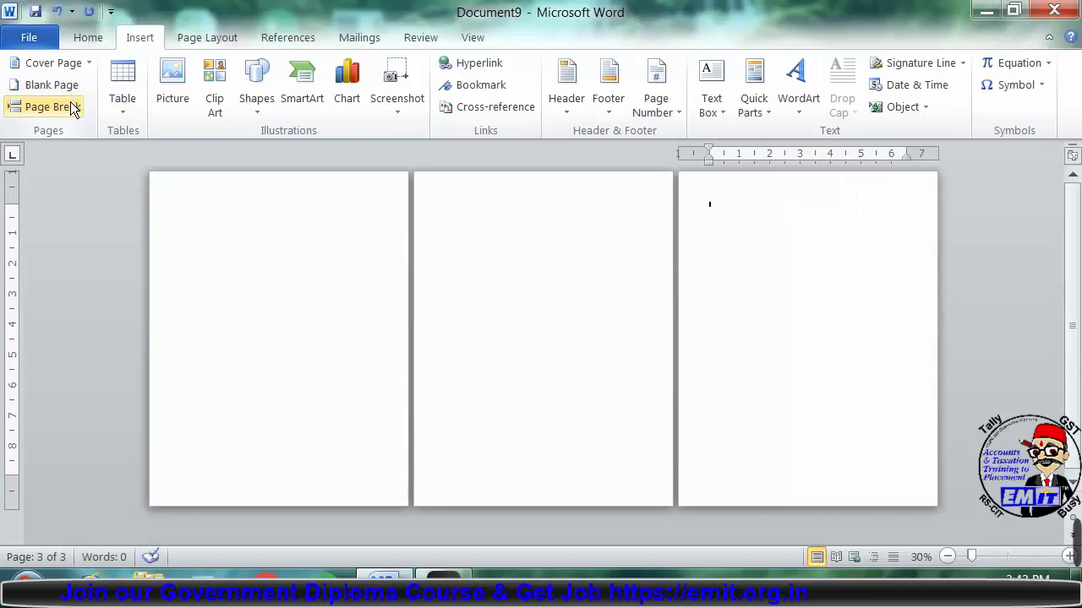
Add the built-in Alphabet cover page to the document and place the cursor on the third page.
left_click(245, 282)
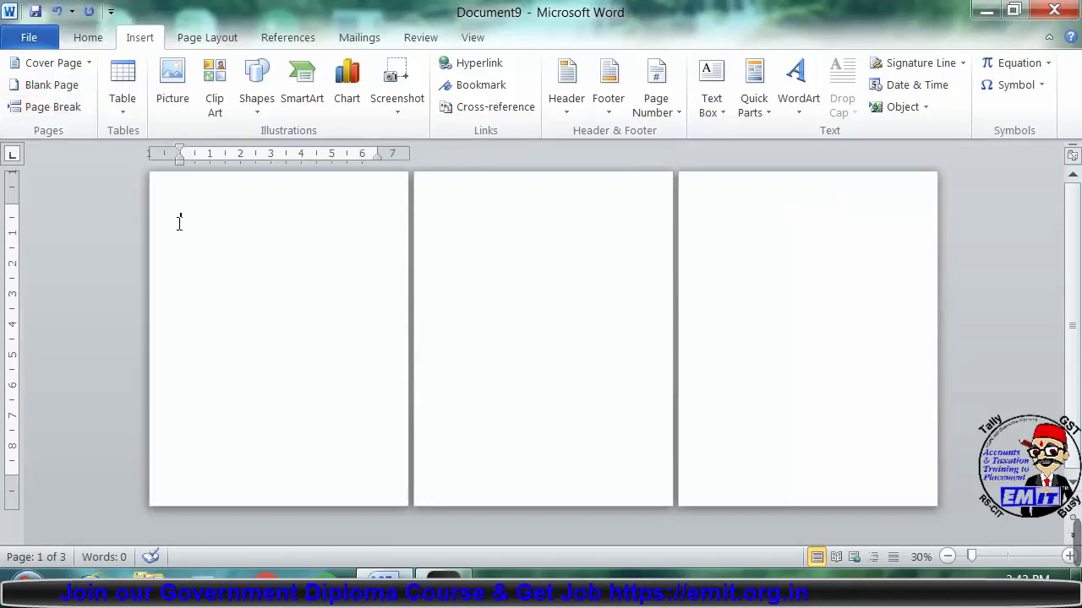
left_click(78, 66)
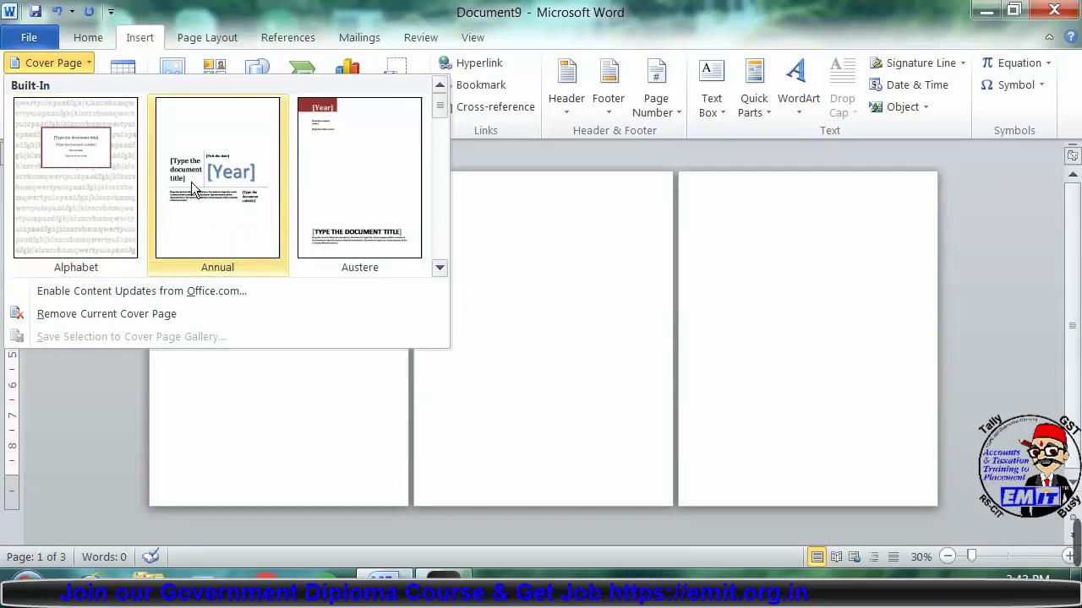
left_click(105, 190)
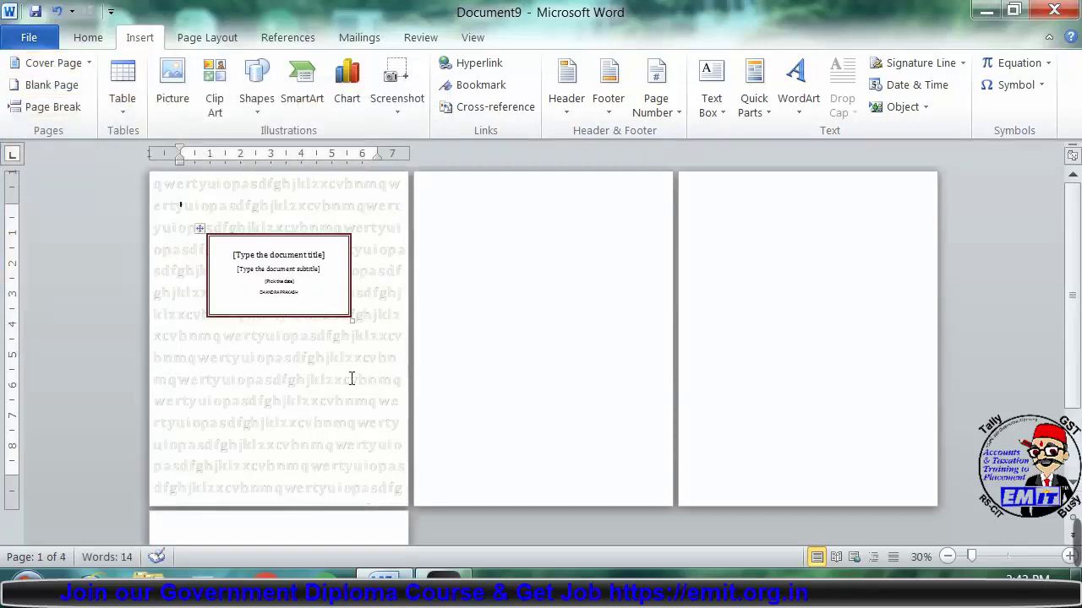
left_click(523, 330)
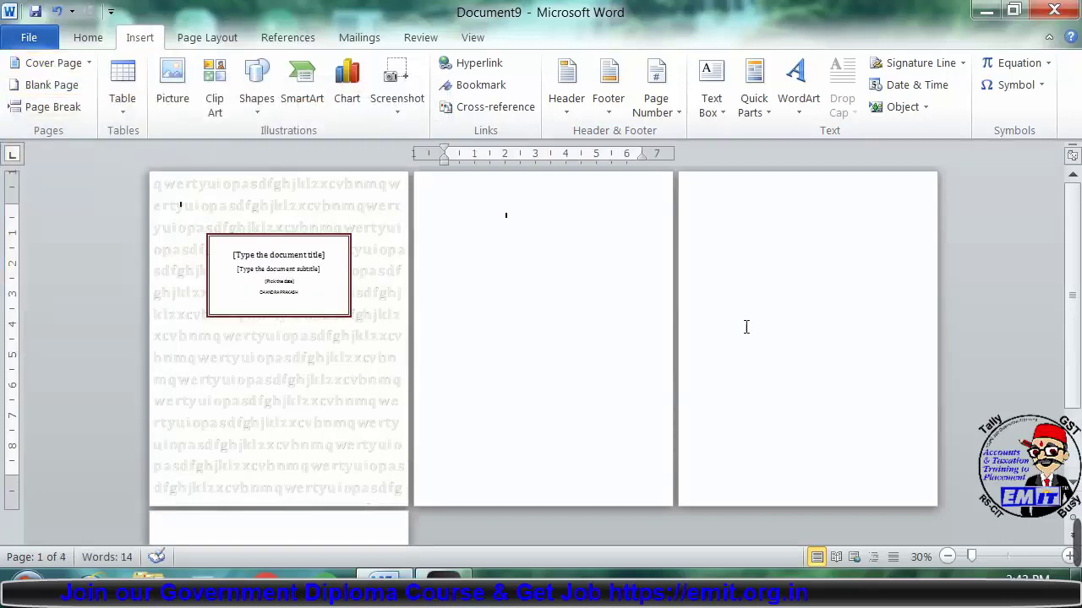
left_click(814, 337)
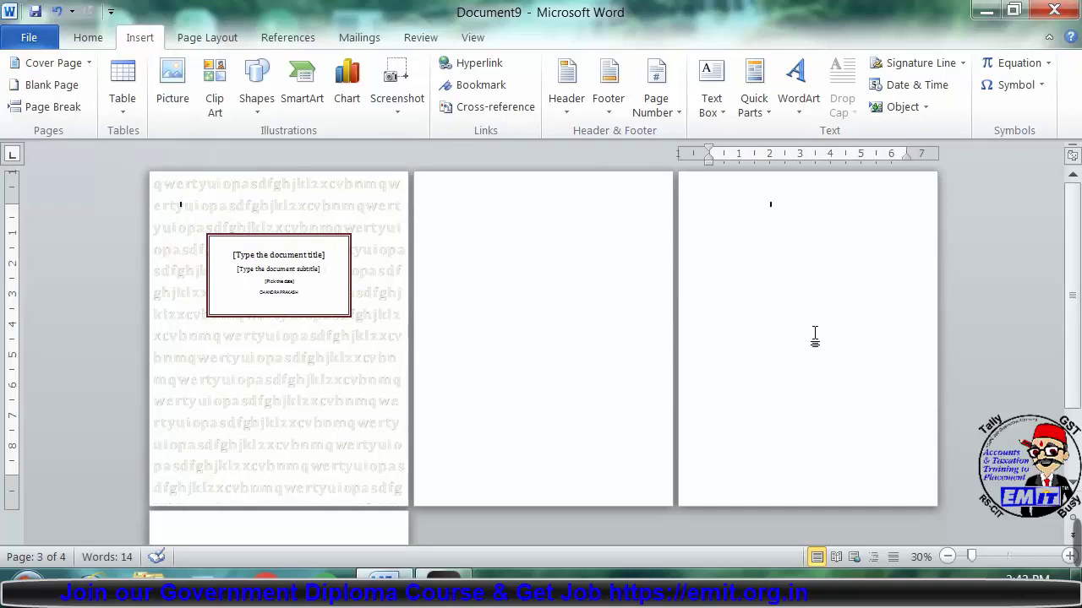